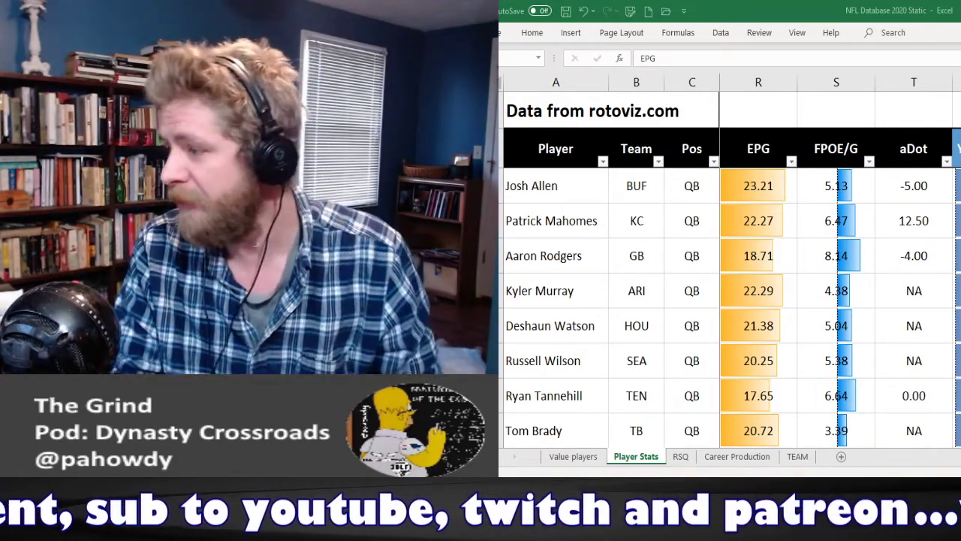
Select the player list in column A down to its last row and return to the first player
{"action": "key", "text": "alt+Tab"}
{"action": "left_click", "coordinate": [574, 149]}
{"action": "key", "text": "Down"}
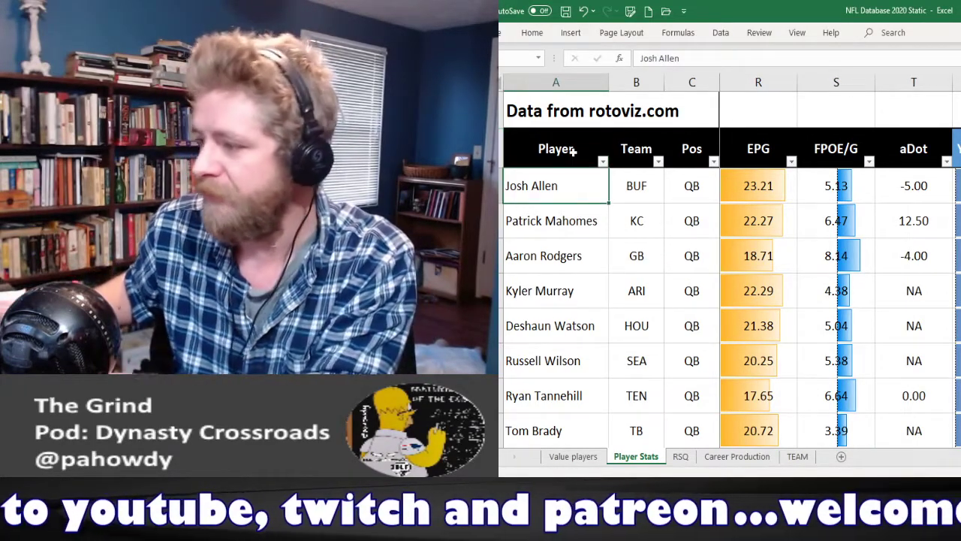
{"action": "key", "text": "ctrl+shift+Down"}
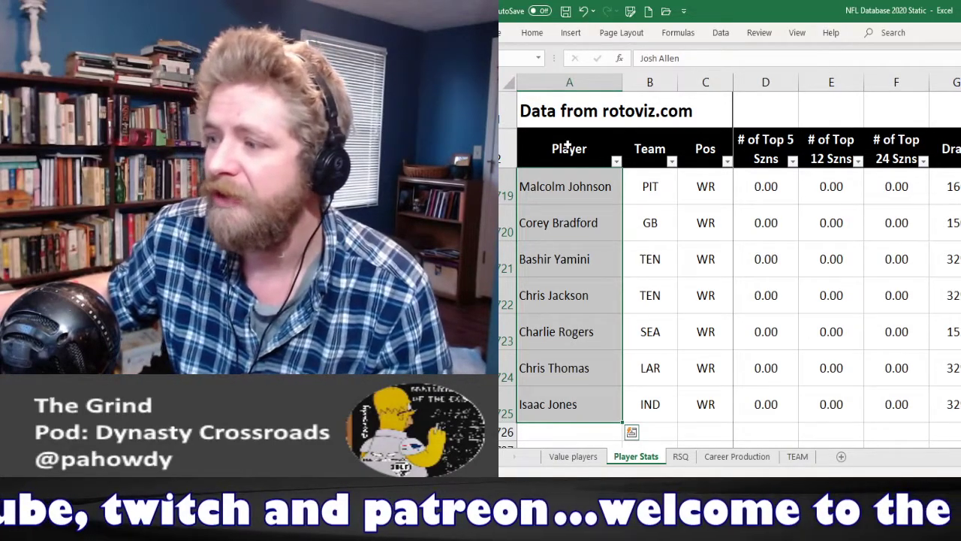
{"action": "left_click", "coordinate": [569, 147]}
{"action": "key", "text": "ctrl+Home"}
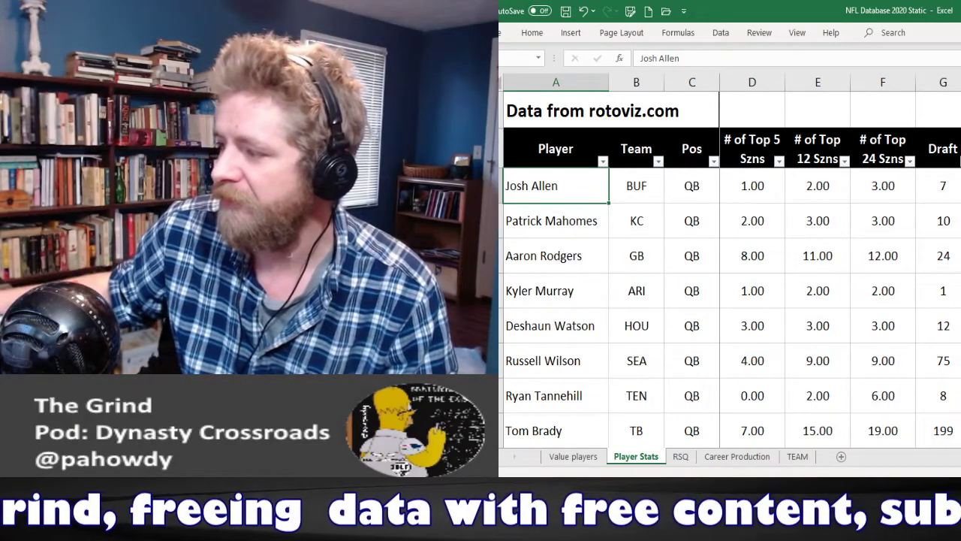
Select the full header row from Player through its last column to inspect how many stat columns the sheet has
{"action": "scroll", "coordinate": [826, 300], "scroll_direction": "right", "scroll_amount": 10}
{"action": "scroll", "coordinate": [833, 301], "scroll_direction": "right", "scroll_amount": 5}
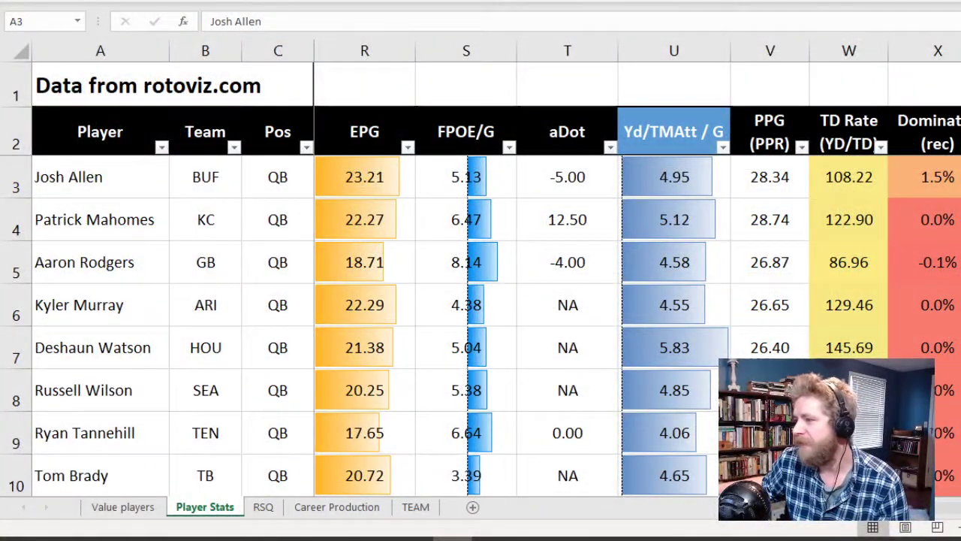
{"action": "left_click", "coordinate": [299, 197]}
{"action": "left_click", "coordinate": [98, 79]}
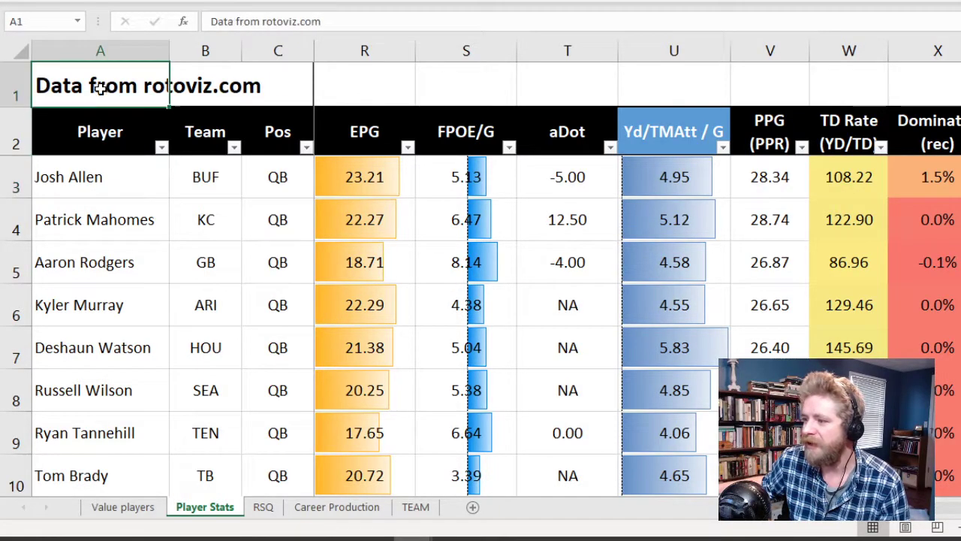
{"action": "left_click", "coordinate": [84, 128]}
{"action": "key", "text": "ctrl+shift+Right"}
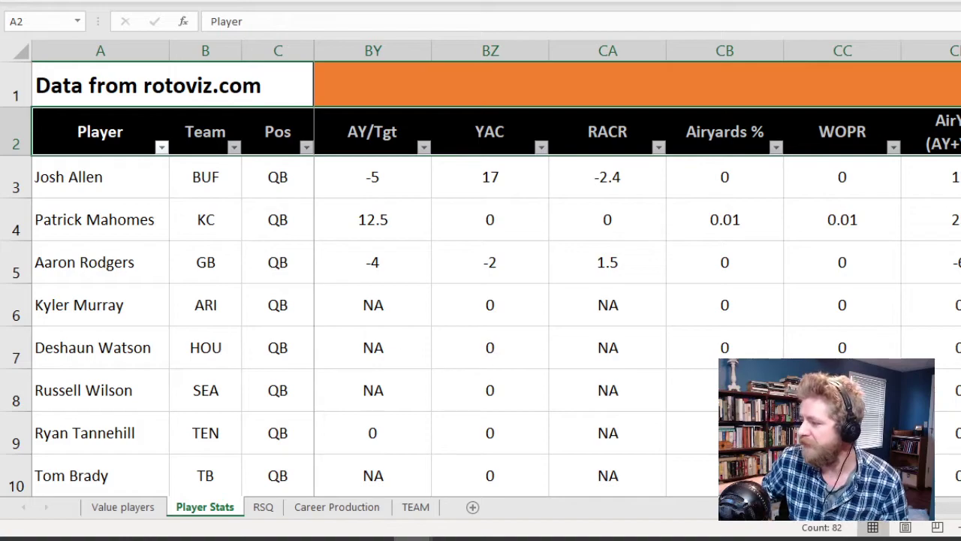
{"action": "left_click_drag", "start_coordinate": [890, 509], "coordinate": [686, 539]}
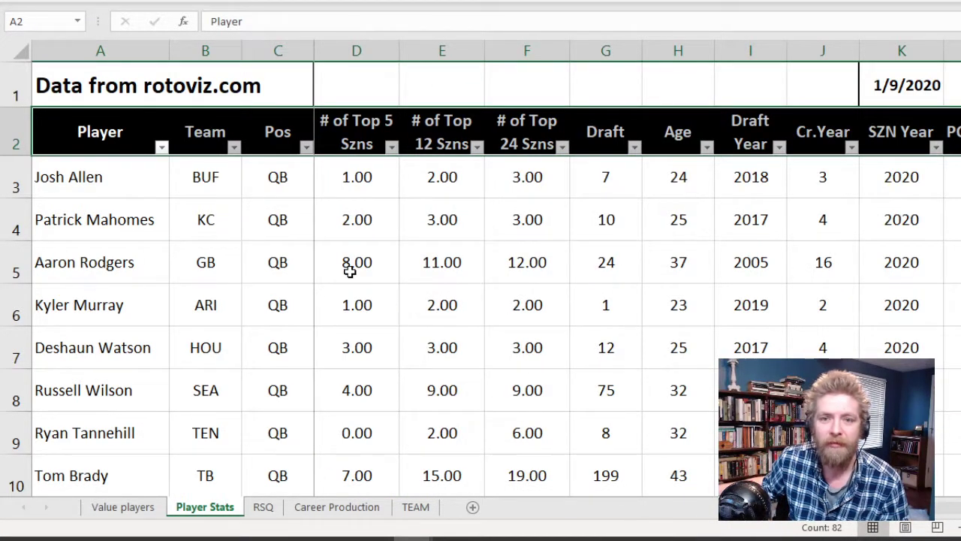
Go through the Player, Team, Pos, # of Top 5 Szns and # of Top 12 Szns headers one by one
{"action": "left_click", "coordinate": [118, 148]}
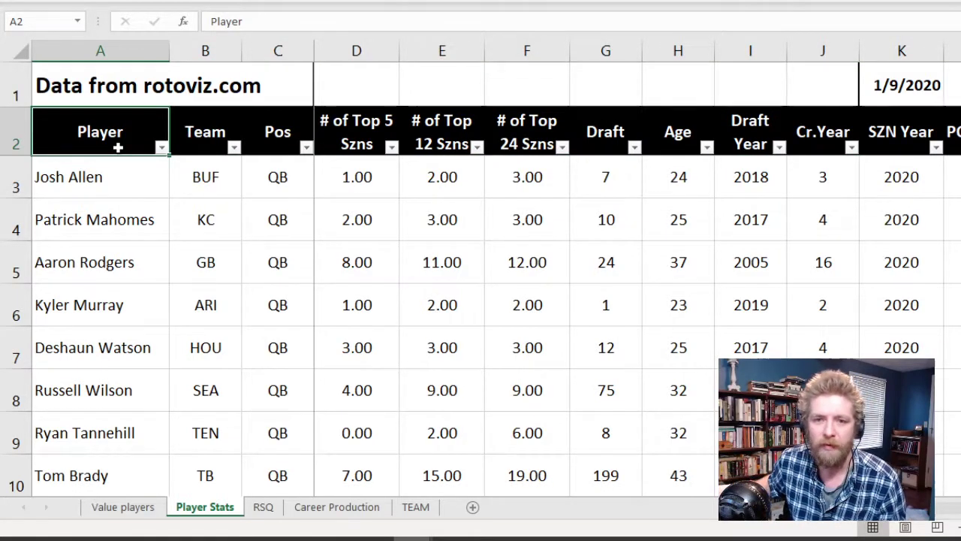
{"action": "key", "text": "Right"}
{"action": "key", "text": "Right"}
{"action": "key", "text": "Right"}
{"action": "key", "text": "Right"}
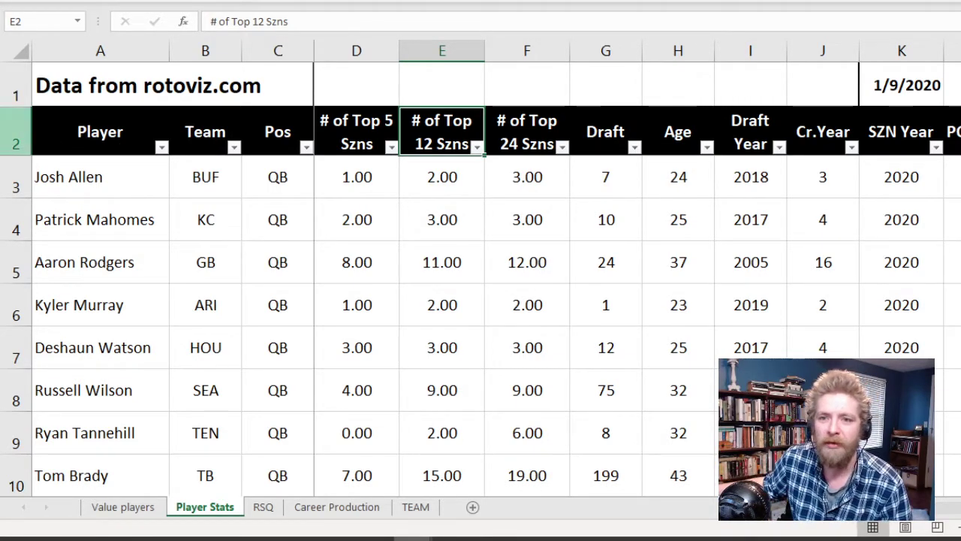
{"action": "left_click", "coordinate": [411, 88]}
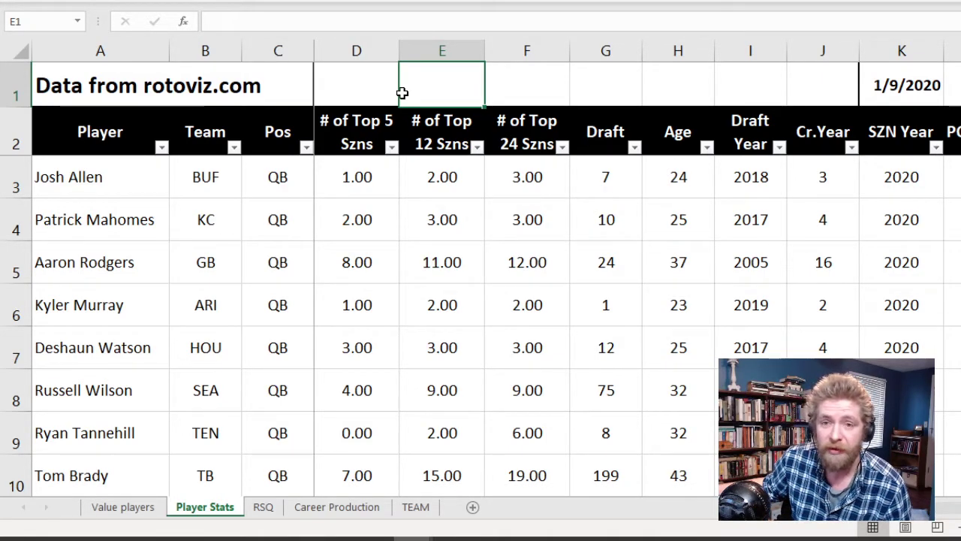
Highlight the # of Top 5, Top 12 and Top 24 Szns columns together and individually to examine them
{"action": "left_click_drag", "start_coordinate": [355, 49], "coordinate": [505, 48]}
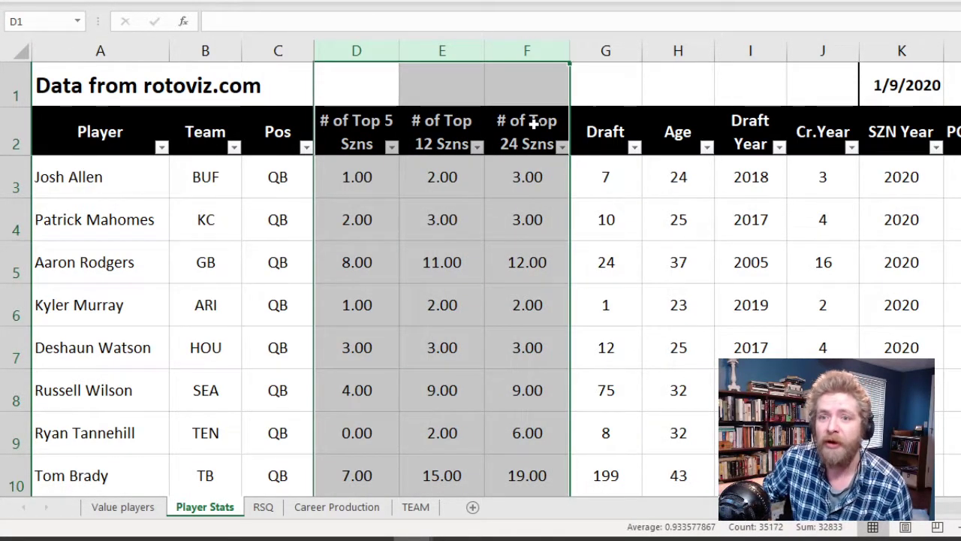
{"action": "left_click_drag", "start_coordinate": [536, 50], "coordinate": [536, 50]}
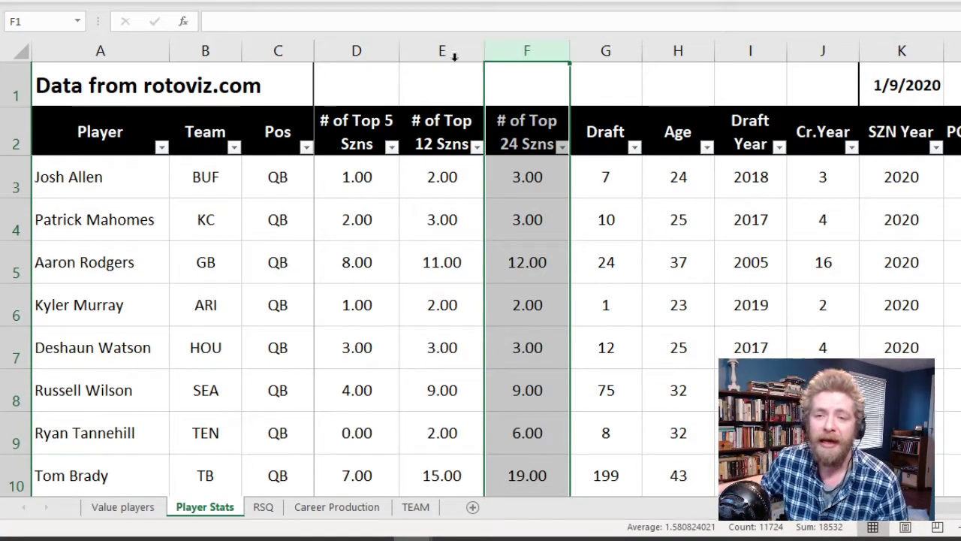
{"action": "left_click_drag", "start_coordinate": [342, 50], "coordinate": [522, 90]}
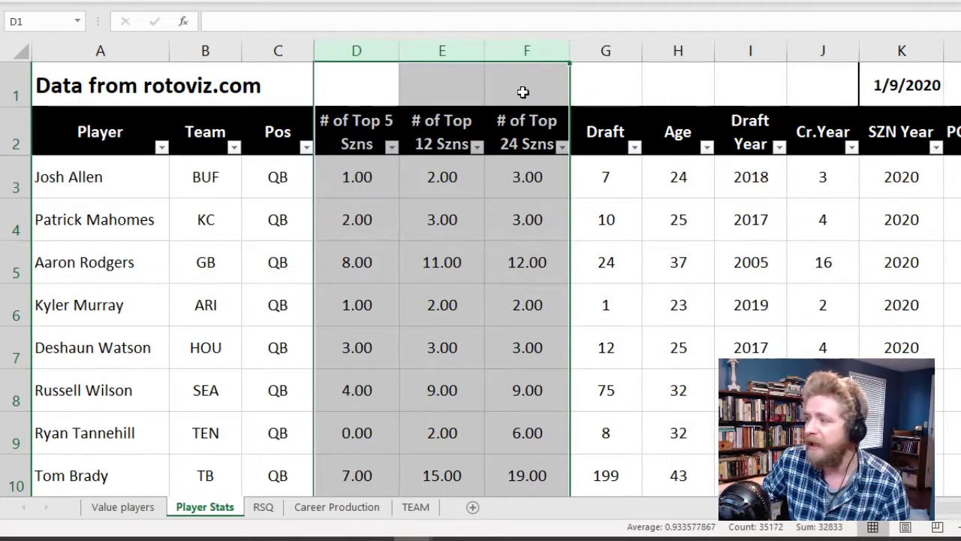
{"action": "left_click", "coordinate": [526, 51]}
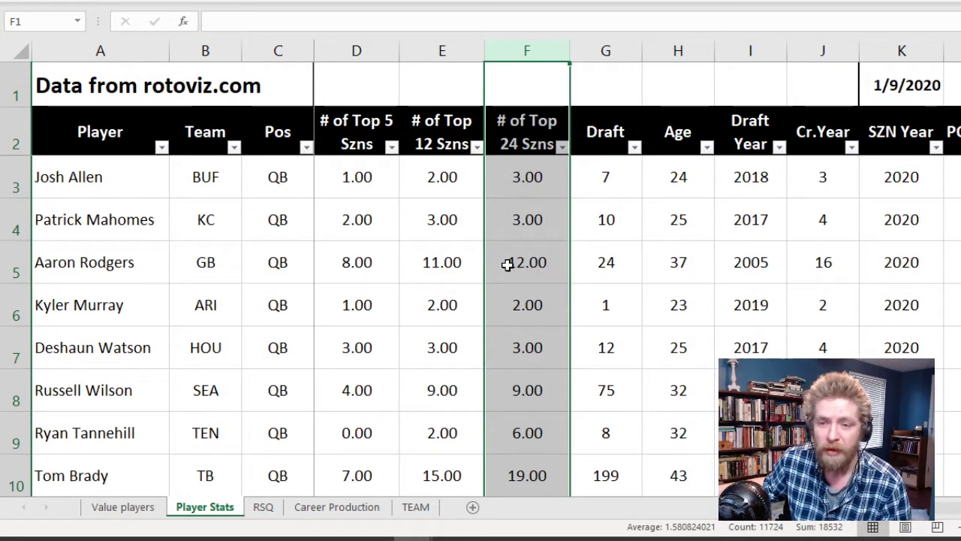
{"action": "left_click", "coordinate": [441, 51]}
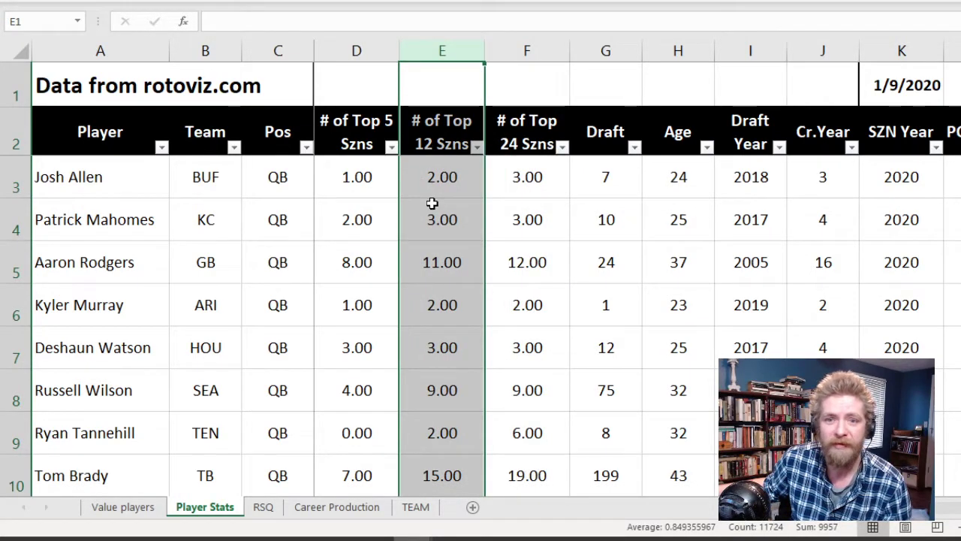
{"action": "left_click", "coordinate": [360, 50]}
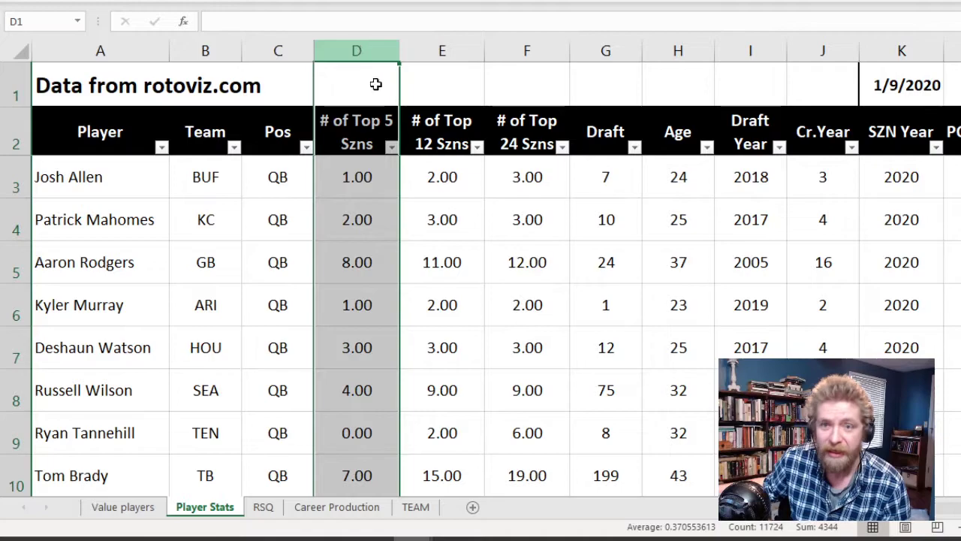
{"action": "left_click_drag", "start_coordinate": [386, 50], "coordinate": [497, 50]}
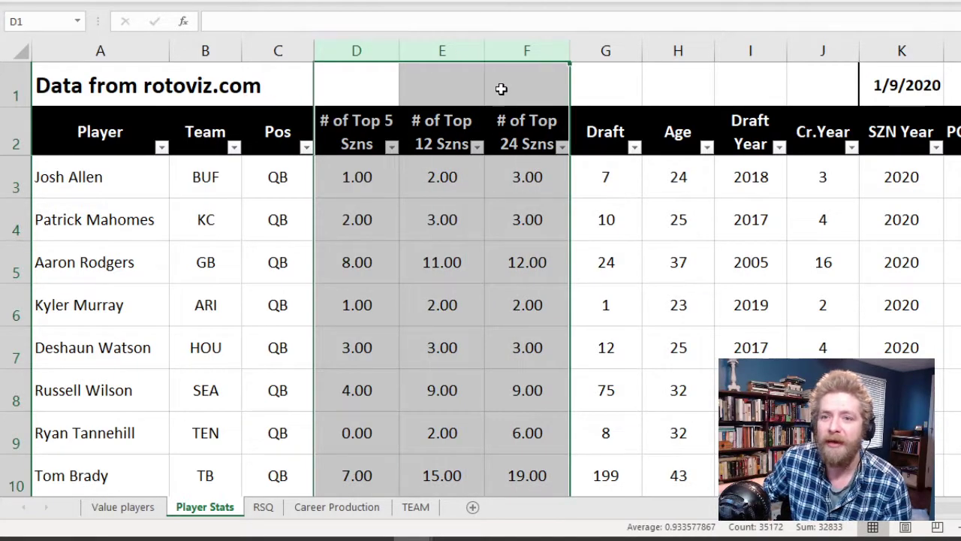
{"action": "left_click", "coordinate": [500, 88]}
{"action": "left_click", "coordinate": [530, 120]}
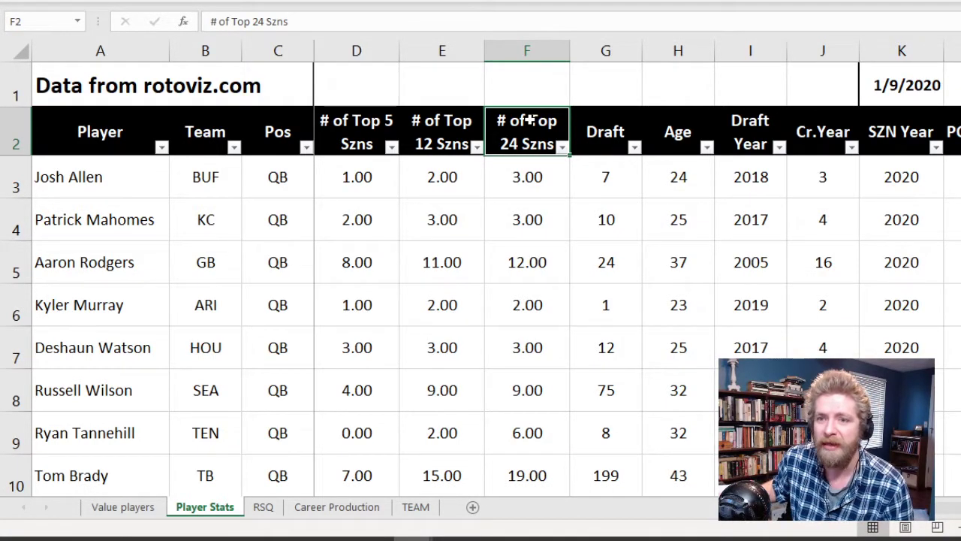
Examine the Draft, Age and Draft Year values in the first player's row
{"action": "key", "text": "Right"}
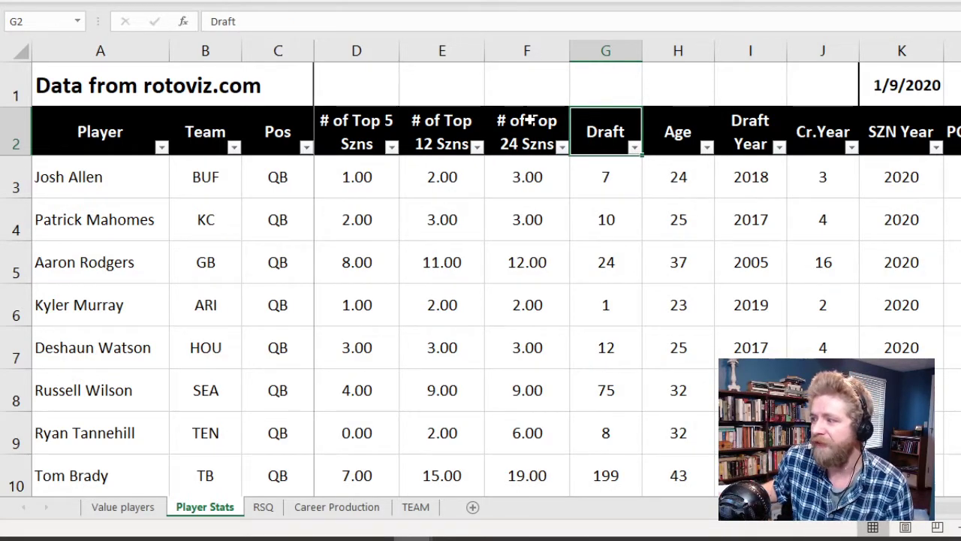
{"action": "key", "text": "Down"}
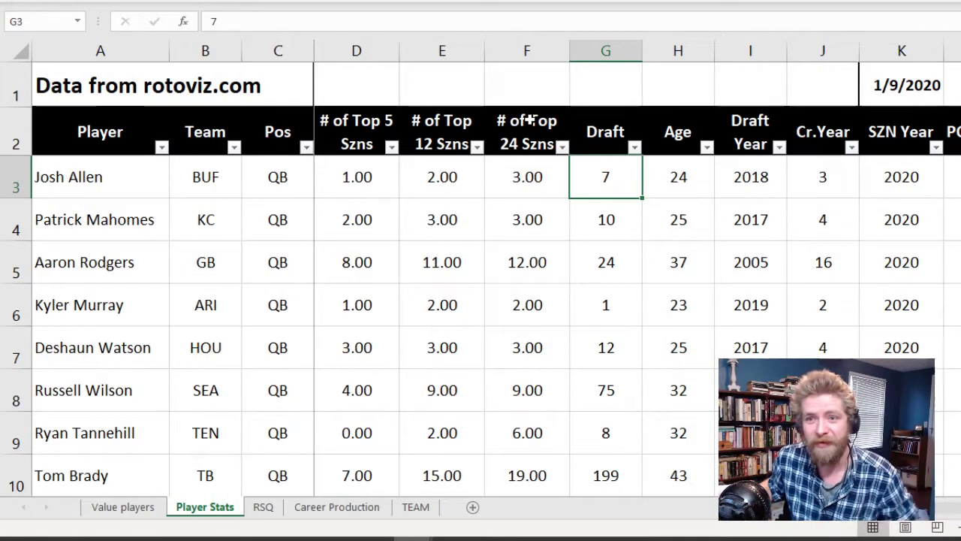
{"action": "key", "text": "Right"}
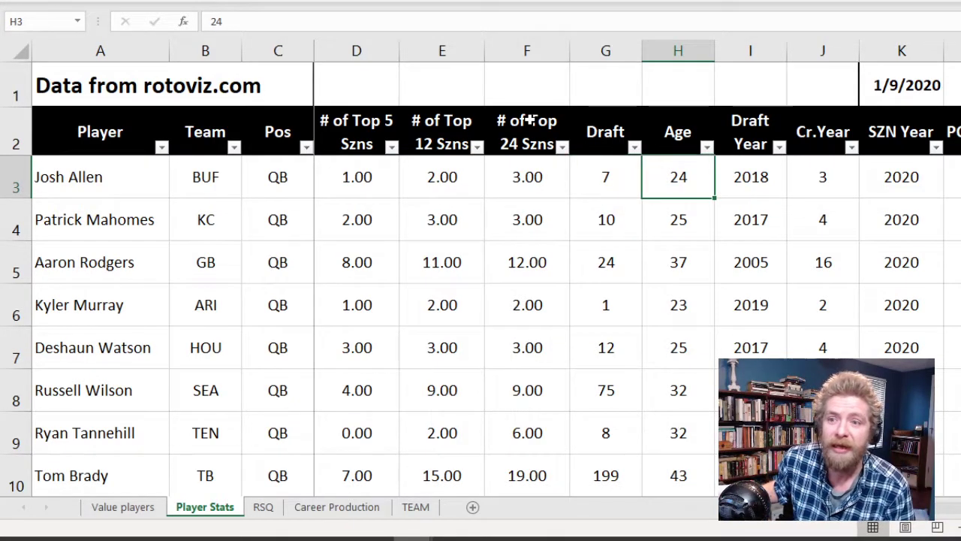
{"action": "key", "text": "Left"}
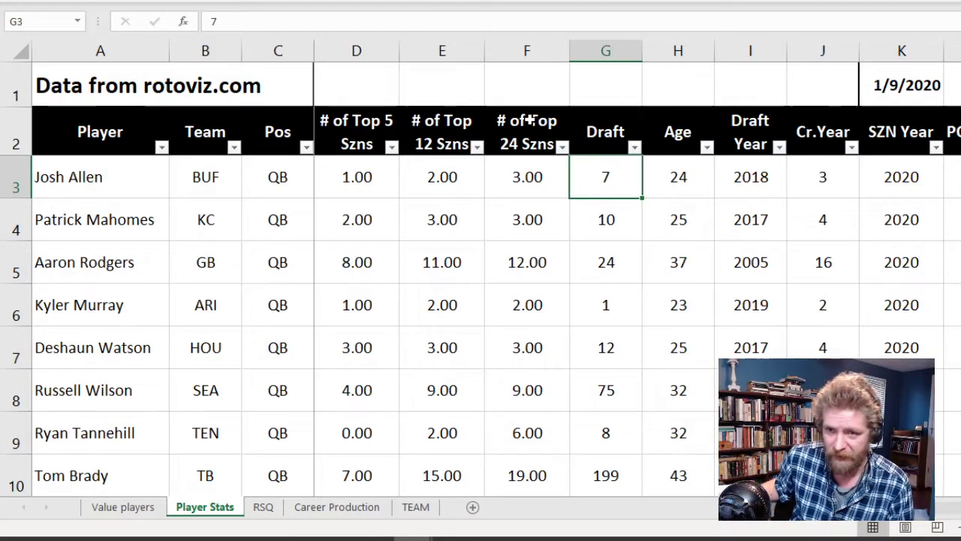
{"action": "key", "text": "Right"}
{"action": "key", "text": "Right"}
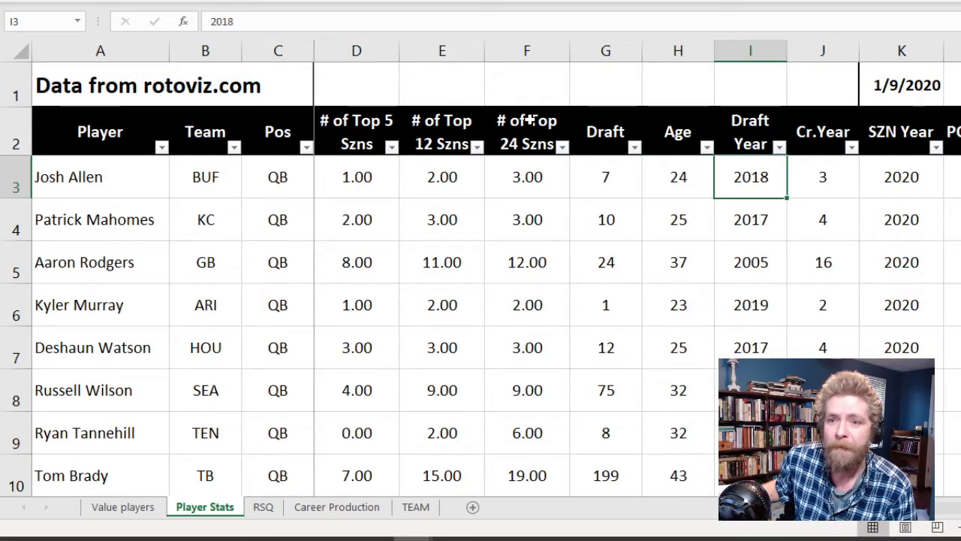
{"action": "key", "text": "Left"}
{"action": "key", "text": "Left"}
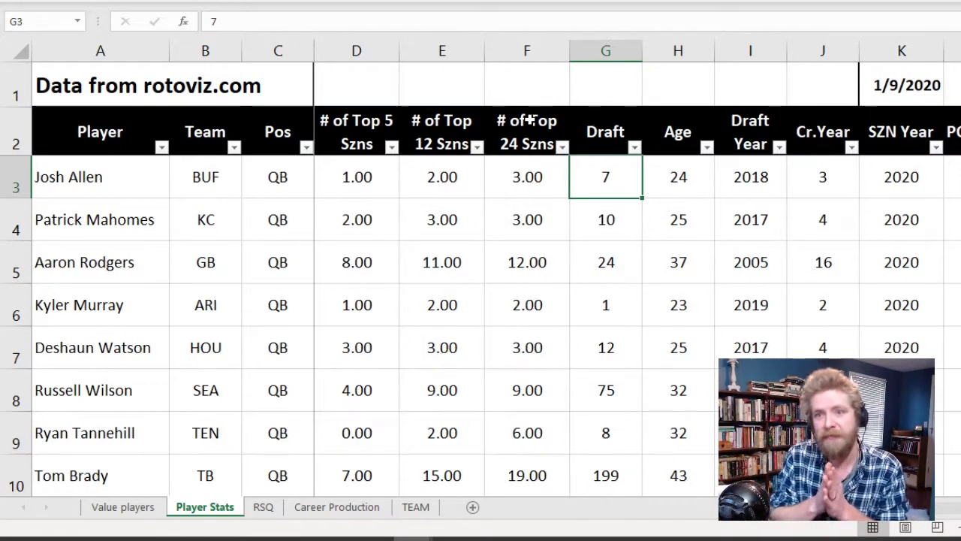
{"action": "key", "text": "Right"}
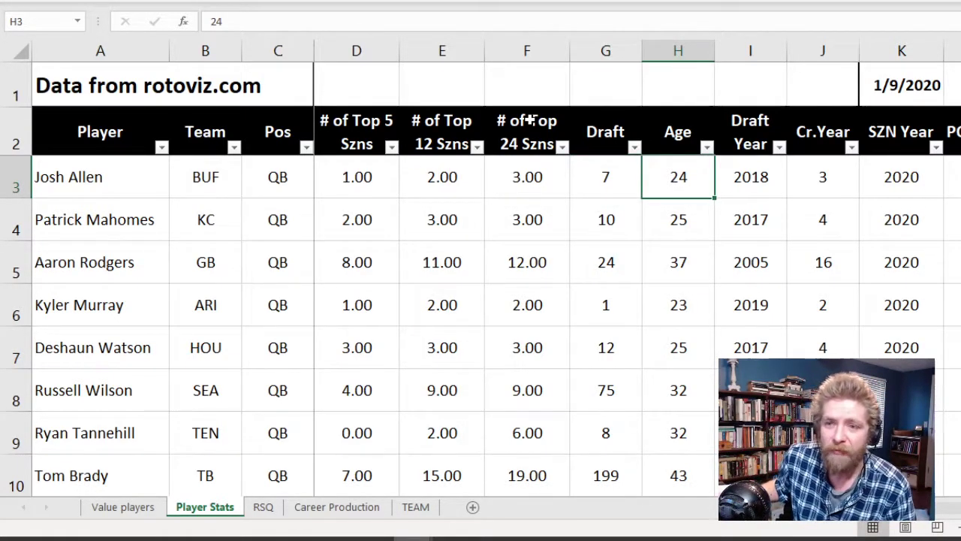
Look across the first player's row from Pos to SZN Year and return to Age
{"action": "key", "text": "Left"}
{"action": "key", "text": "Left"}
{"action": "key", "text": "Left"}
{"action": "key", "text": "Left"}
{"action": "key", "text": "Left"}
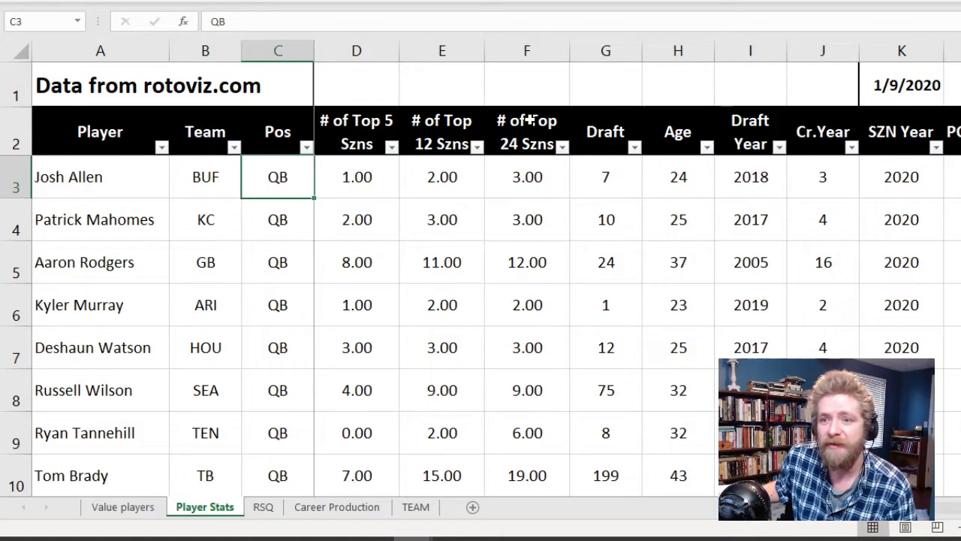
{"action": "key", "text": "Right"}
{"action": "key", "text": "Right"}
{"action": "key", "text": "Right"}
{"action": "key", "text": "Right"}
{"action": "key", "text": "Right"}
{"action": "key", "text": "Right"}
{"action": "key", "text": "Right"}
{"action": "key", "text": "Right"}
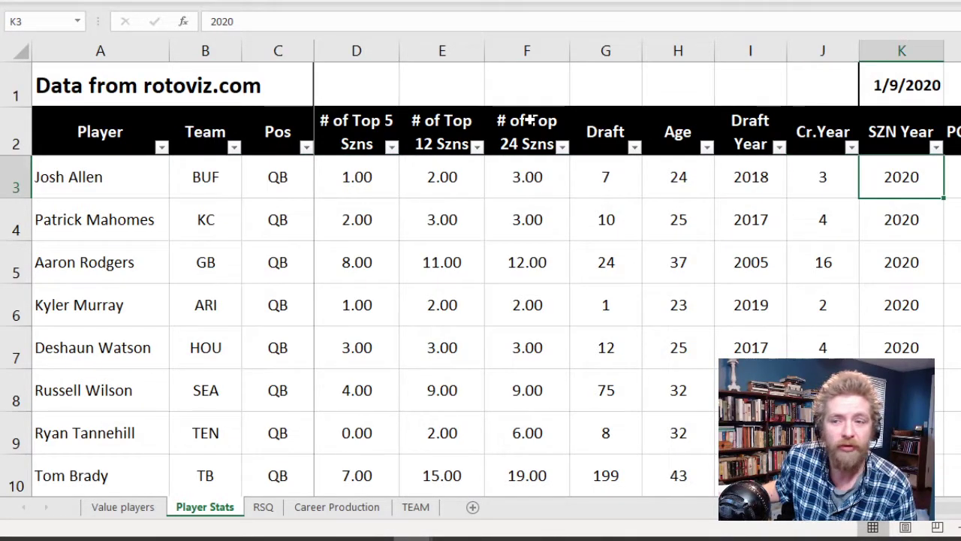
{"action": "key", "text": "Left"}
{"action": "key", "text": "Left"}
{"action": "key", "text": "Left"}
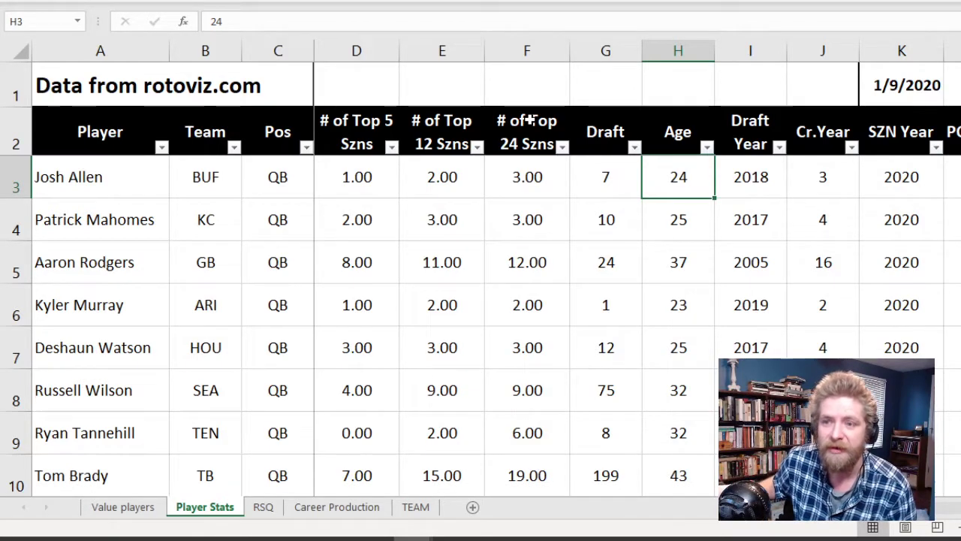
Examine the Draft Year, Cr.Year, SZN Year and POS RK entries for the first player
{"action": "key", "text": "Right"}
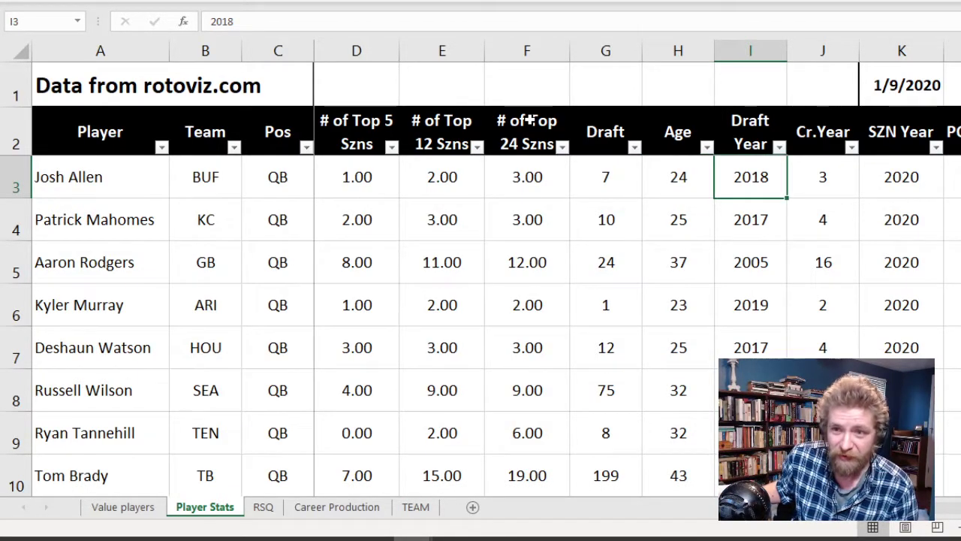
{"action": "key", "text": "Right"}
{"action": "key", "text": "Right"}
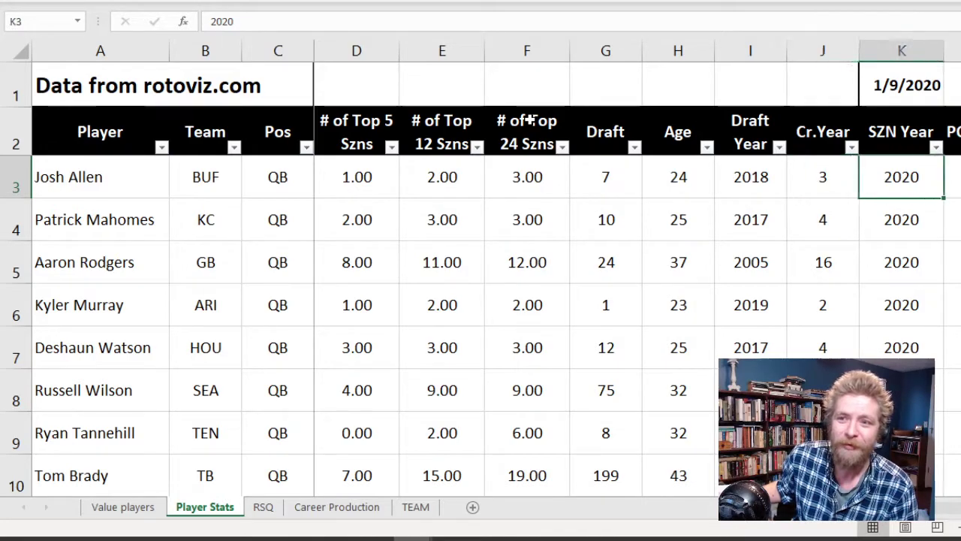
{"action": "key", "text": "Left"}
{"action": "key", "text": "Up"}
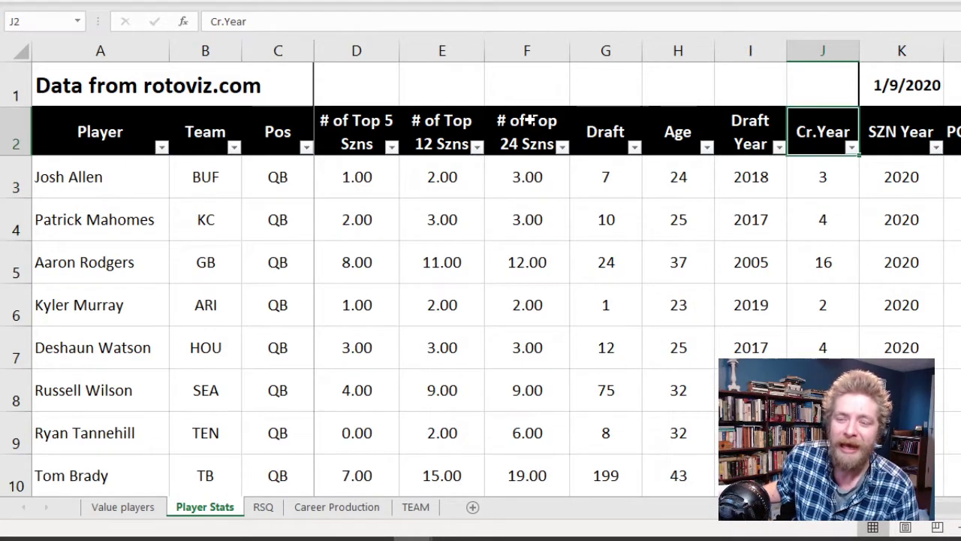
{"action": "key", "text": "Down"}
{"action": "key", "text": "Right"}
{"action": "key", "text": "Right"}
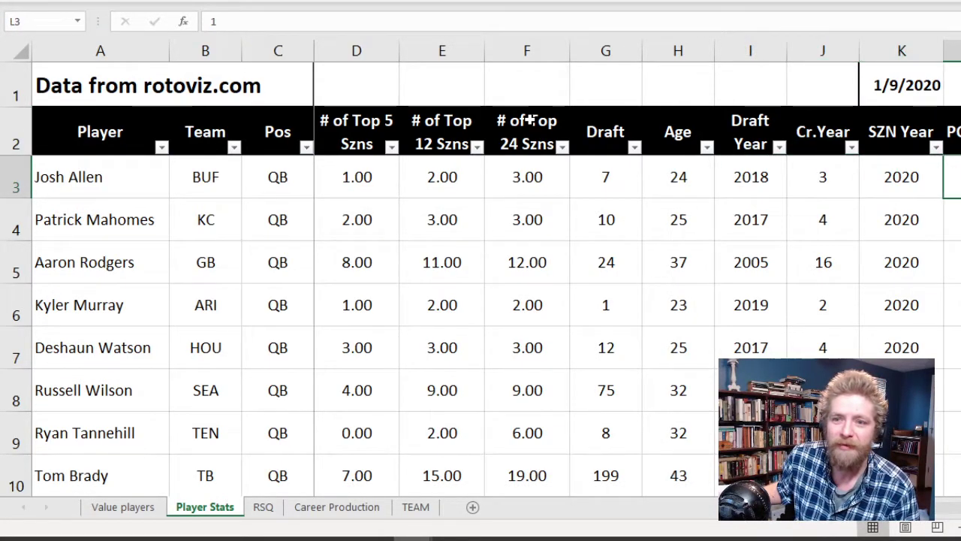
Return to the start of the first player's row and review its cells up to # of Top 24 Szns
{"action": "key", "text": "Left"}
{"action": "key", "text": "Left"}
{"action": "key", "text": "Left"}
{"action": "key", "text": "Left"}
{"action": "key", "text": "Left"}
{"action": "key", "text": "Left"}
{"action": "key", "text": "Left"}
{"action": "key", "text": "Left"}
{"action": "key", "text": "Left"}
{"action": "key", "text": "Left"}
{"action": "key", "text": "Left"}
{"action": "key", "text": "Right"}
{"action": "key", "text": "Right"}
{"action": "key", "text": "Right"}
{"action": "key", "text": "Right"}
{"action": "key", "text": "Right"}
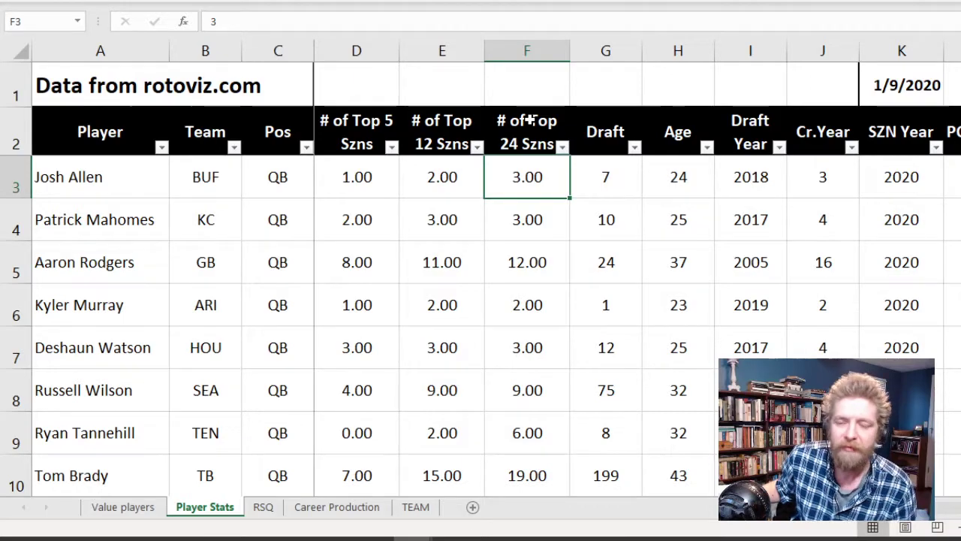
Examine the first player's remaining stats from Draft through the position ranks, GMs, Opps, TGT% and EPG to FPOE/G
{"action": "key", "text": "Right"}
{"action": "key", "text": "Right"}
{"action": "key", "text": "Right"}
{"action": "key", "text": "Right"}
{"action": "key", "text": "Right"}
{"action": "key", "text": "Right"}
{"action": "key", "text": "Right"}
{"action": "key", "text": "Right"}
{"action": "key", "text": "Right"}
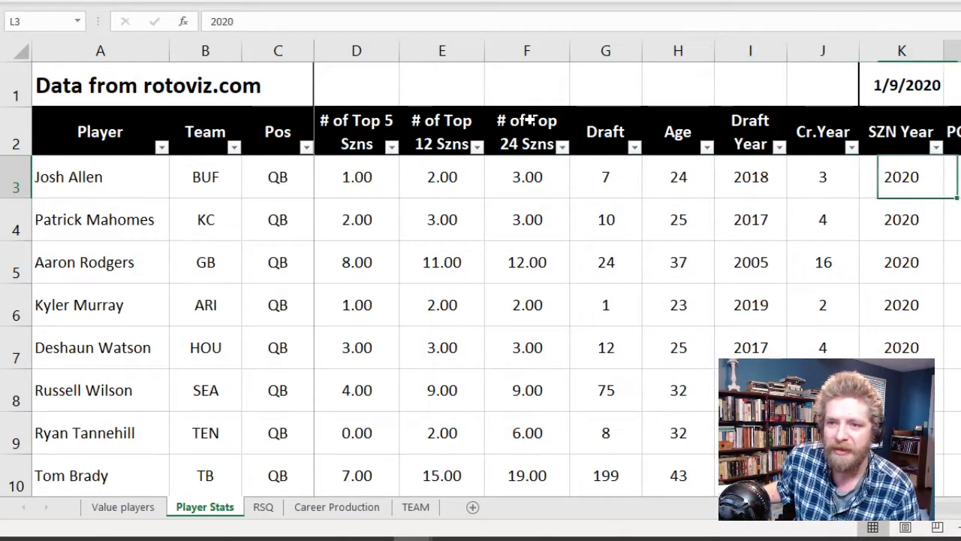
{"action": "key", "text": "Right"}
{"action": "key", "text": "Right"}
{"action": "key", "text": "Right"}
{"action": "key", "text": "Right"}
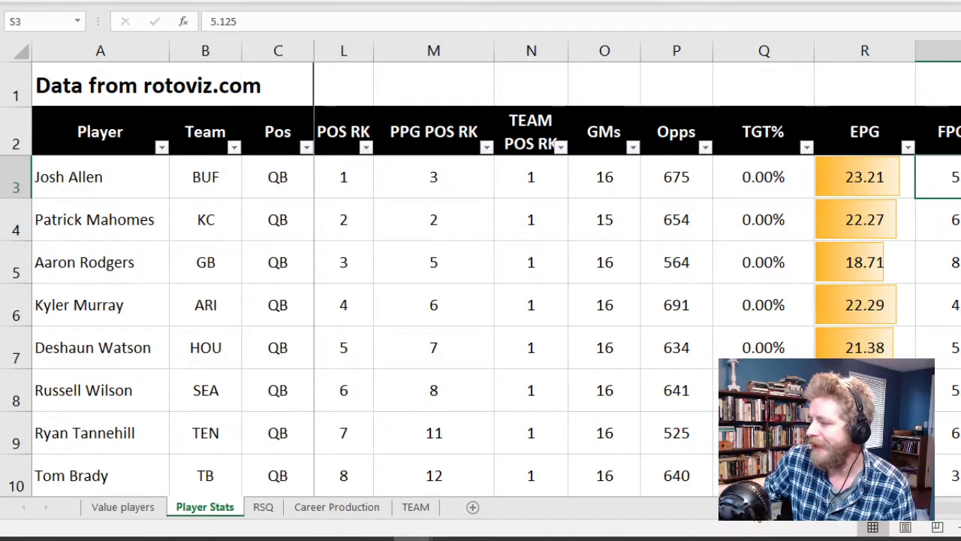
Go back to the SZN Year column and look through its filter options
{"action": "scroll", "coordinate": [637, 267], "scroll_direction": "left", "scroll_amount": 2}
{"action": "scroll", "coordinate": [481, 300], "scroll_direction": "left", "scroll_amount": 2}
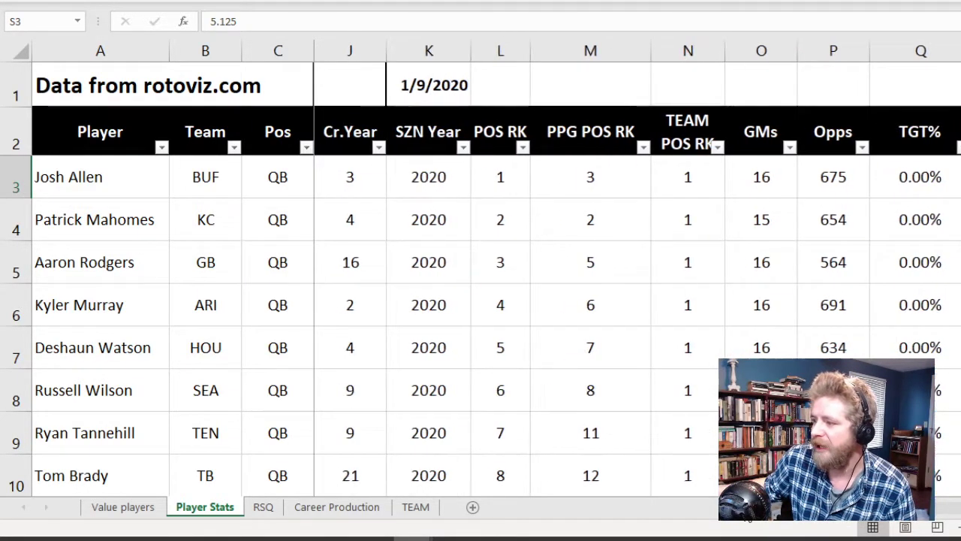
{"action": "left_click", "coordinate": [463, 147]}
{"action": "left_click_drag", "start_coordinate": [458, 338], "coordinate": [461, 415]}
{"action": "left_click", "coordinate": [449, 463]}
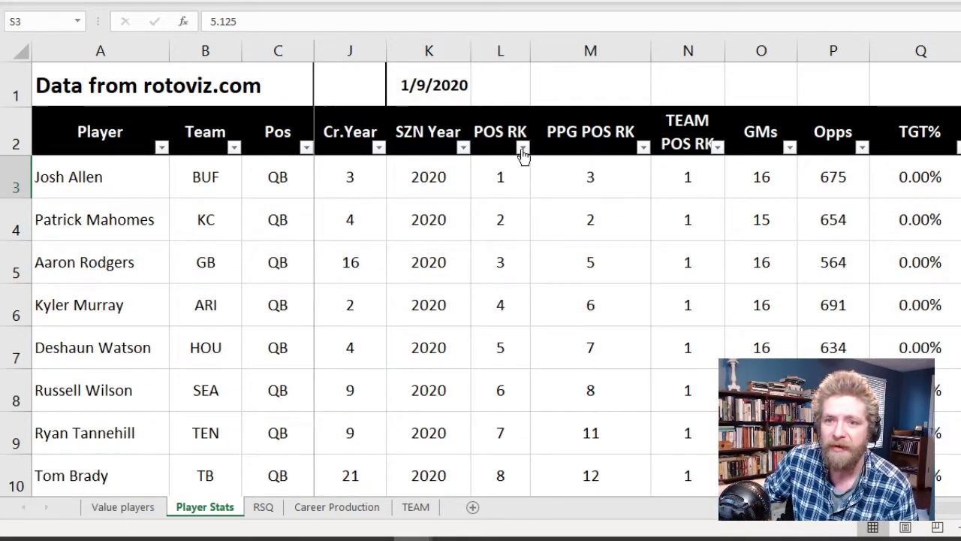
Examine the POS RK entries for the first four players
{"action": "left_click", "coordinate": [500, 129]}
{"action": "key", "text": "Left"}
{"action": "key", "text": "Right"}
{"action": "key", "text": "Down"}
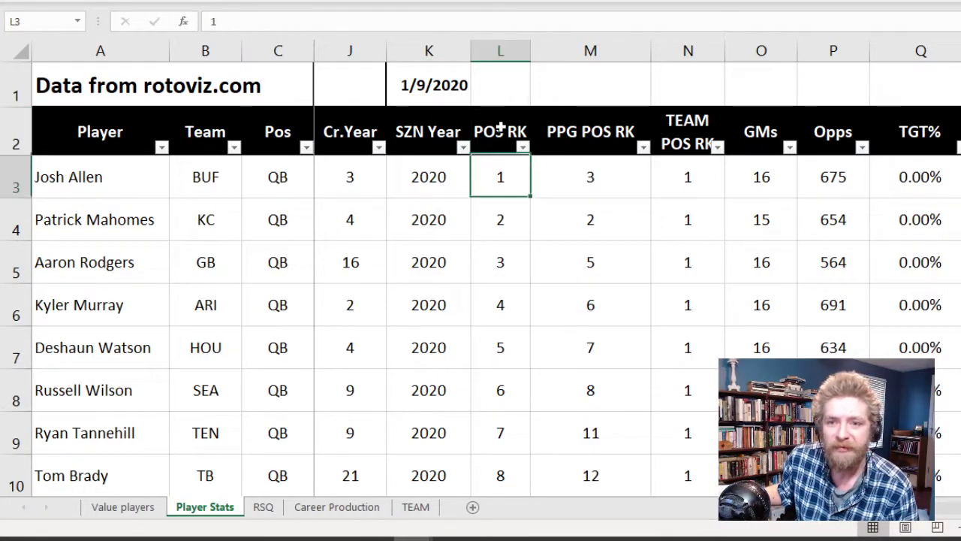
{"action": "key", "text": "Down"}
{"action": "key", "text": "Down"}
{"action": "key", "text": "Down"}
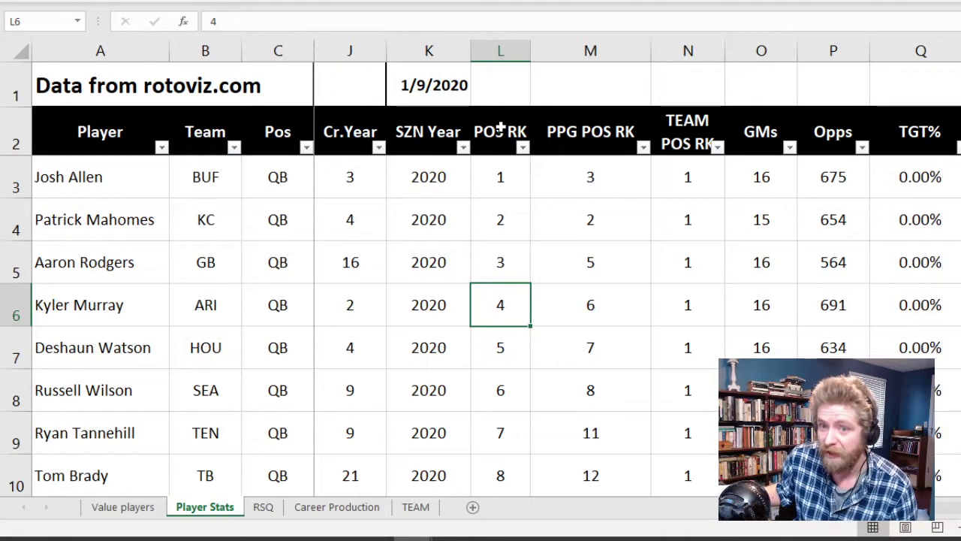
Look along the column headings from POS RK to the Fantasy group heading
{"action": "key", "text": "Up"}
{"action": "key", "text": "Up"}
{"action": "key", "text": "Up"}
{"action": "key", "text": "Up"}
{"action": "key", "text": "Right"}
{"action": "key", "text": "Right"}
{"action": "key", "text": "Right"}
{"action": "key", "text": "Right"}
{"action": "key", "text": "Right"}
{"action": "key", "text": "Right"}
{"action": "key", "text": "Right"}
{"action": "key", "text": "Right"}
{"action": "key", "text": "Right"}
{"action": "key", "text": "Right"}
{"action": "key", "text": "Right"}
{"action": "key", "text": "Right"}
{"action": "key", "text": "Right"}
{"action": "key", "text": "Right"}
{"action": "key", "text": "Right"}
{"action": "key", "text": "Right"}
{"action": "key", "text": "Right"}
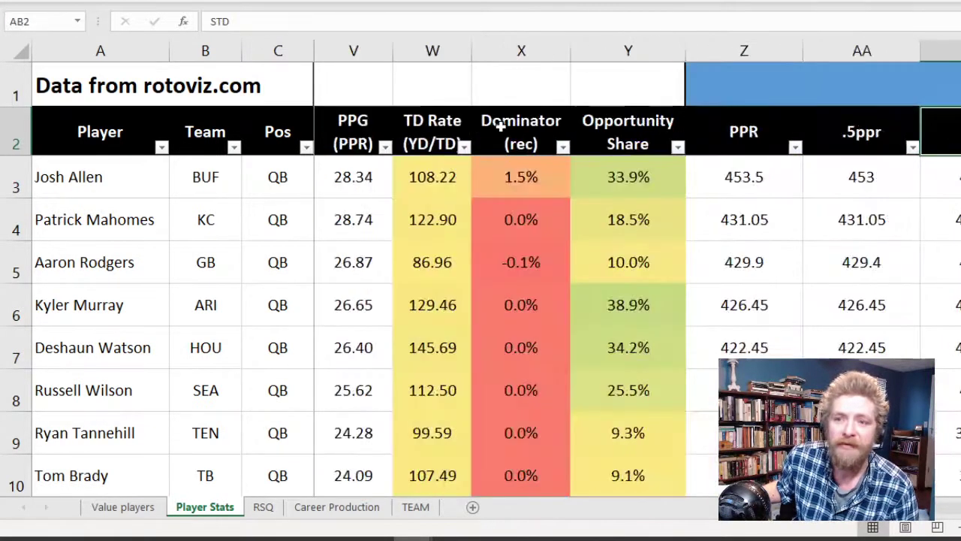
{"action": "key", "text": "Right"}
{"action": "key", "text": "Right"}
{"action": "key", "text": "Up"}
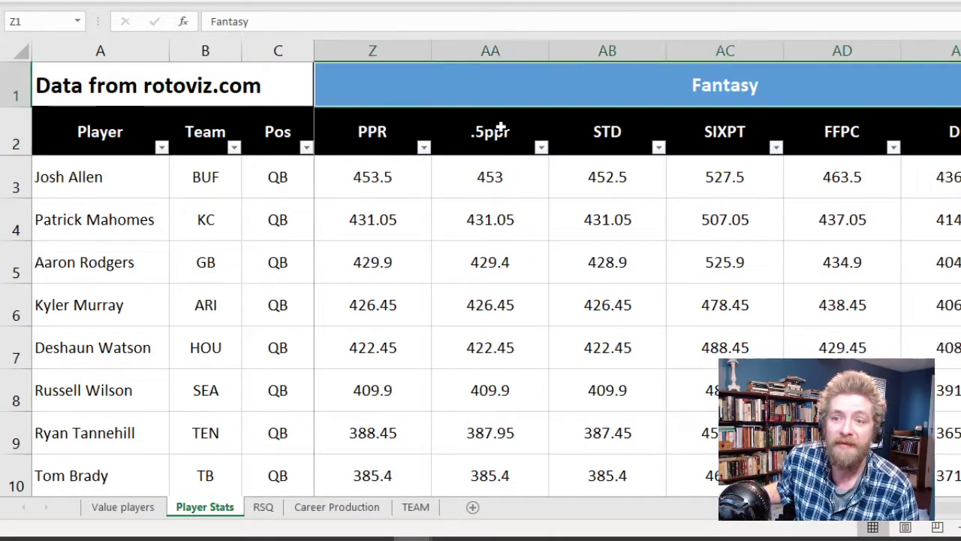
Examine the first player's fantasy points under each scoring format, from PPR, .5ppr and STD through SIXPT, FFPC, DK and FD
{"action": "key", "text": "Down"}
{"action": "key", "text": "Down"}
{"action": "key", "text": "Left"}
{"action": "key", "text": "Left"}
{"action": "key", "text": "Left"}
{"action": "key", "text": "Left"}
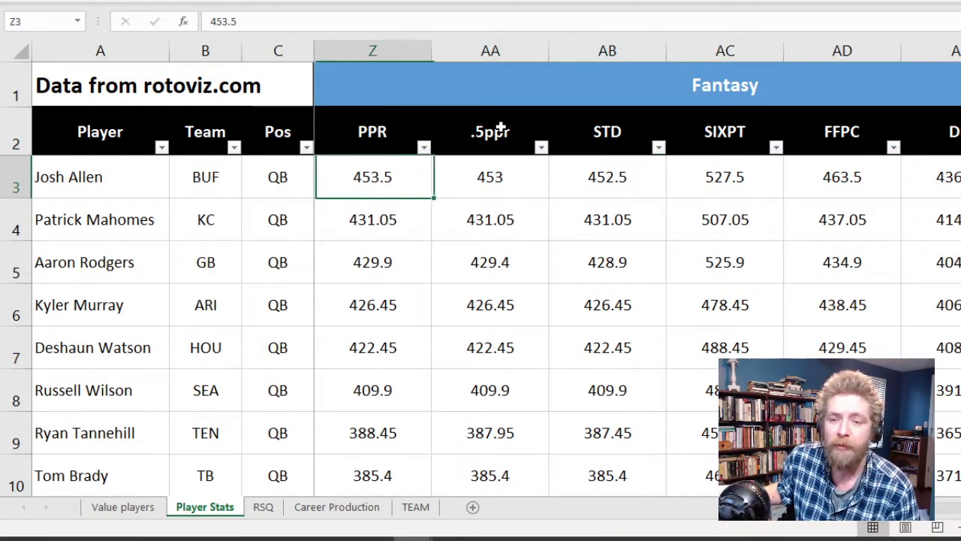
{"action": "key", "text": "Right"}
{"action": "key", "text": "Right"}
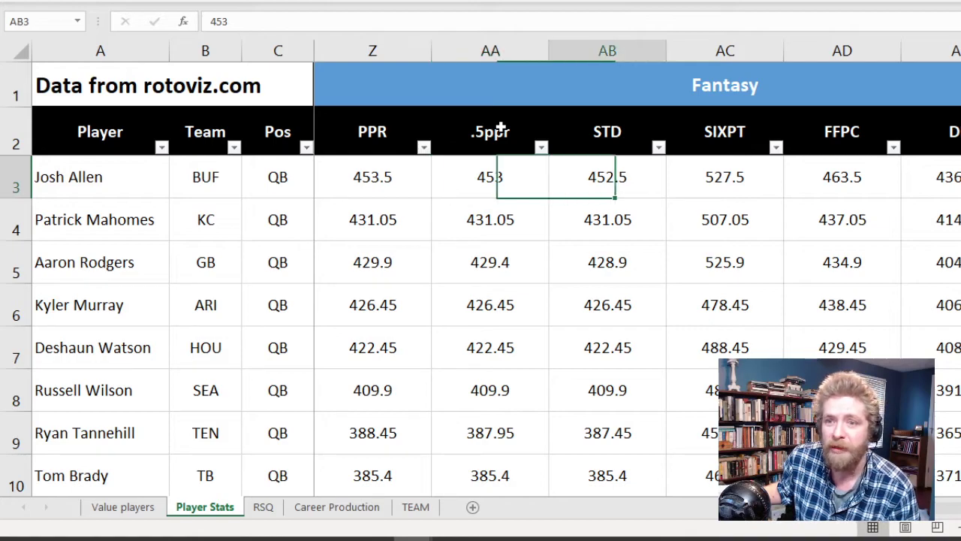
{"action": "key", "text": "Right"}
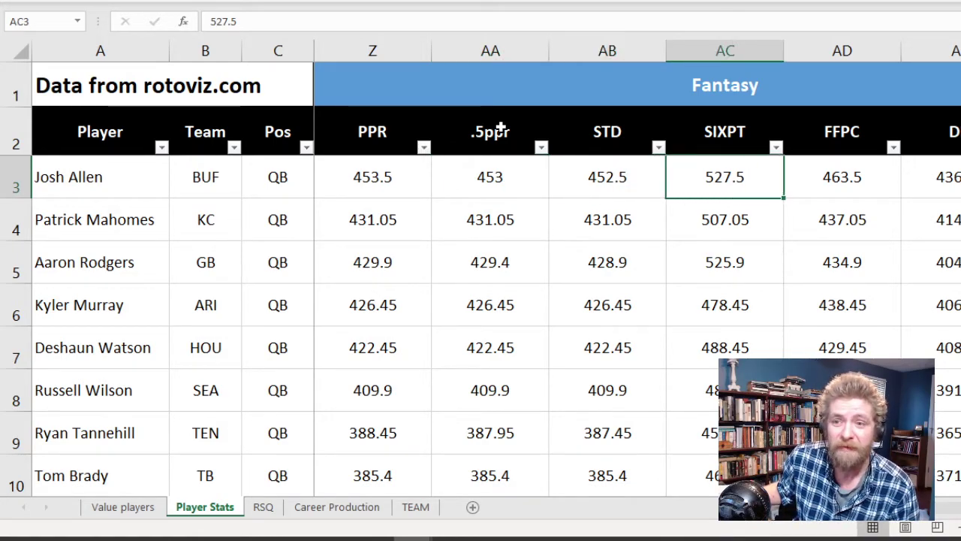
{"action": "key", "text": "Right"}
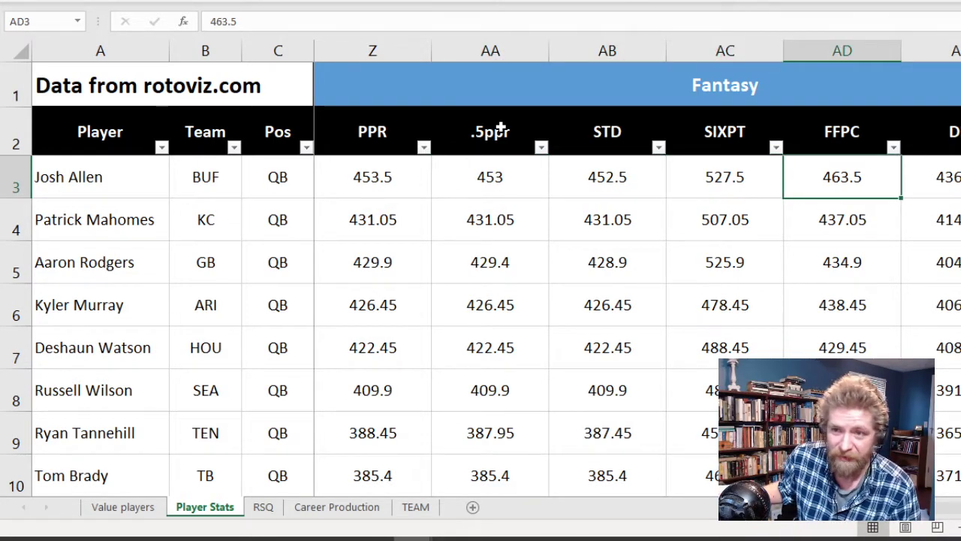
{"action": "key", "text": "Right"}
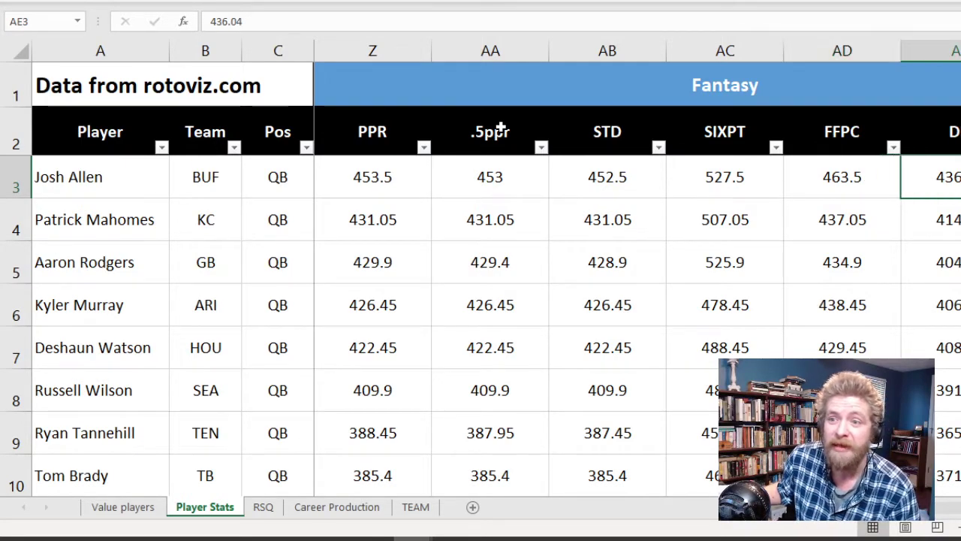
{"action": "key", "text": "Right"}
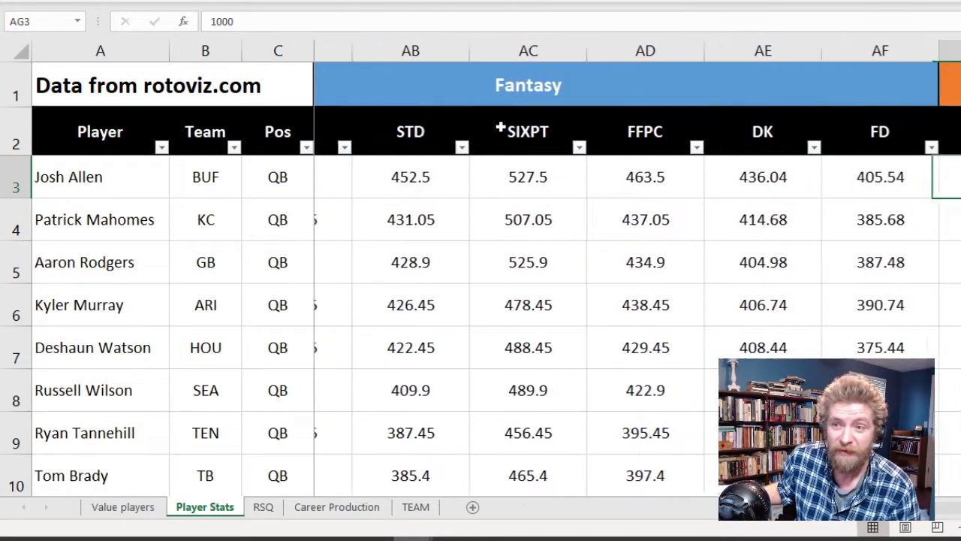
Go back along the first player's row from the Fantasy columns to GMs
{"action": "key", "text": "Left"}
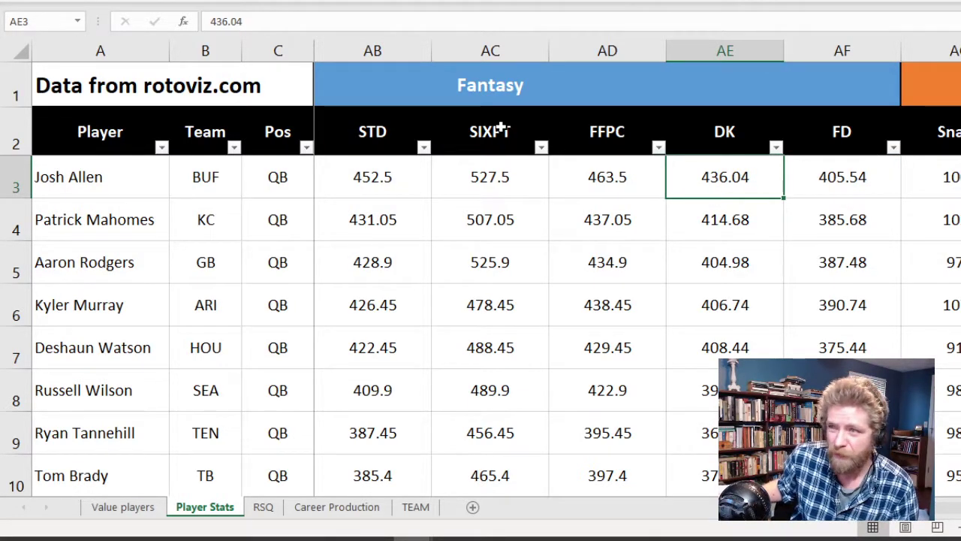
{"action": "key", "text": "Left"}
{"action": "key", "text": "Left"}
{"action": "key", "text": "Left"}
{"action": "key", "text": "Left"}
{"action": "key", "text": "Left"}
{"action": "key", "text": "Left"}
{"action": "key", "text": "Left"}
{"action": "key", "text": "Left"}
{"action": "key", "text": "Left"}
{"action": "key", "text": "Left"}
{"action": "key", "text": "Left"}
{"action": "key", "text": "Left"}
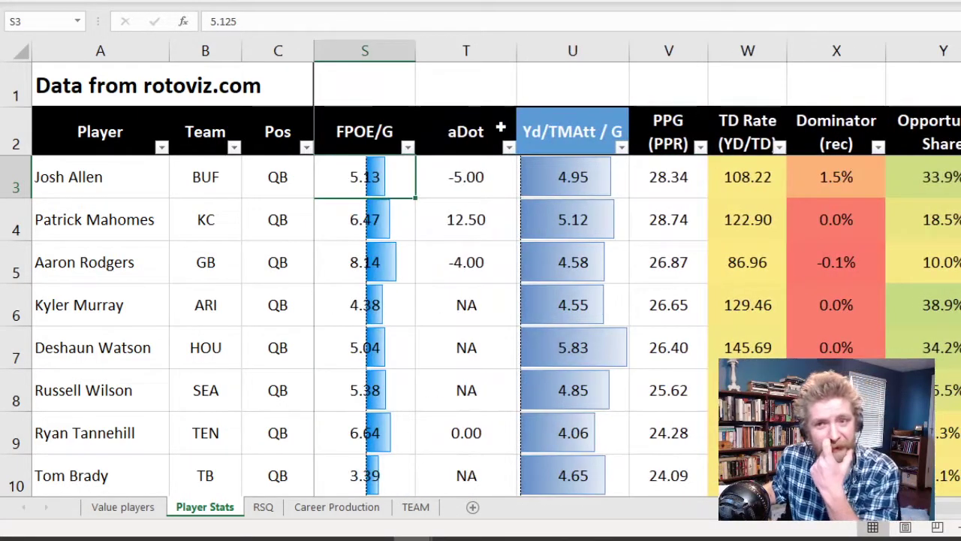
{"action": "key", "text": "Left"}
{"action": "key", "text": "Left"}
{"action": "key", "text": "Left"}
{"action": "key", "text": "Left"}
{"action": "key", "text": "Left"}
{"action": "key", "text": "Left"}
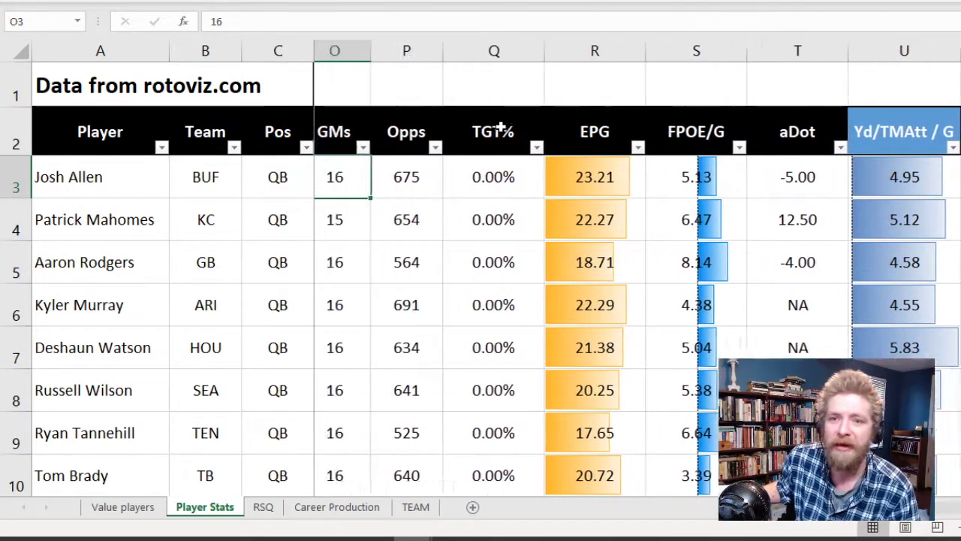
Review the headings from FPOE/G to Opportunity Share and select the header row from Opportunity Share back to Player
{"action": "key", "text": "Right"}
{"action": "key", "text": "Right"}
{"action": "key", "text": "Right"}
{"action": "key", "text": "Right"}
{"action": "key", "text": "Up"}
{"action": "key", "text": "Right"}
{"action": "key", "text": "Right"}
{"action": "key", "text": "Right"}
{"action": "key", "text": "Right"}
{"action": "key", "text": "Right"}
{"action": "key", "text": "Right"}
{"action": "key", "text": "Right"}
{"action": "key", "text": "Right"}
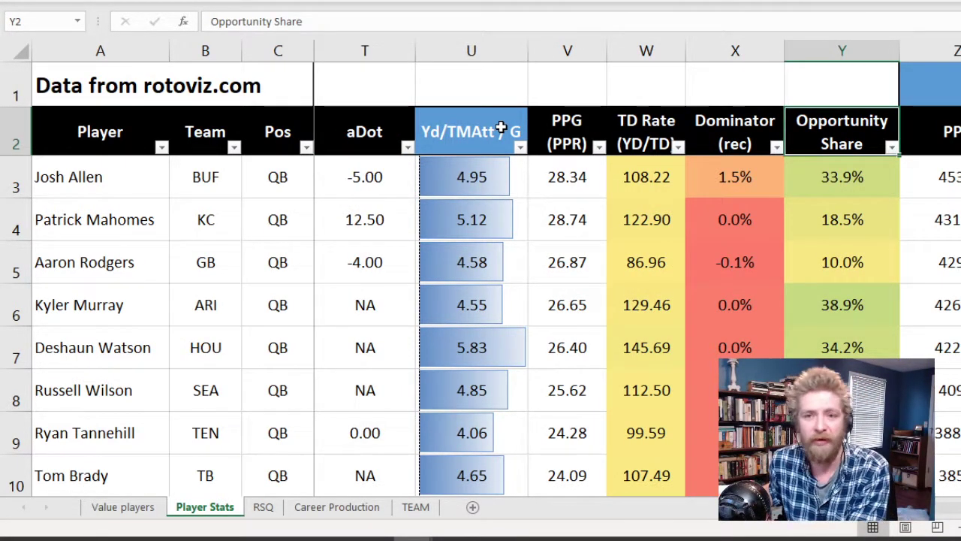
{"action": "key", "text": "ctrl+shift+Left"}
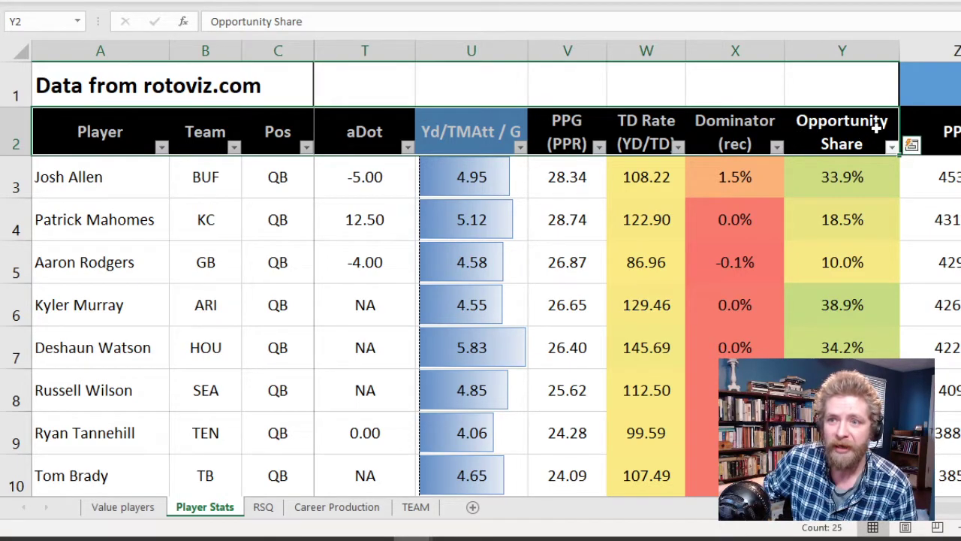
View the Fantasy and Opp group headings, and return to the area above TD Rate
{"action": "left_click", "coordinate": [931, 84]}
{"action": "key", "text": "Right"}
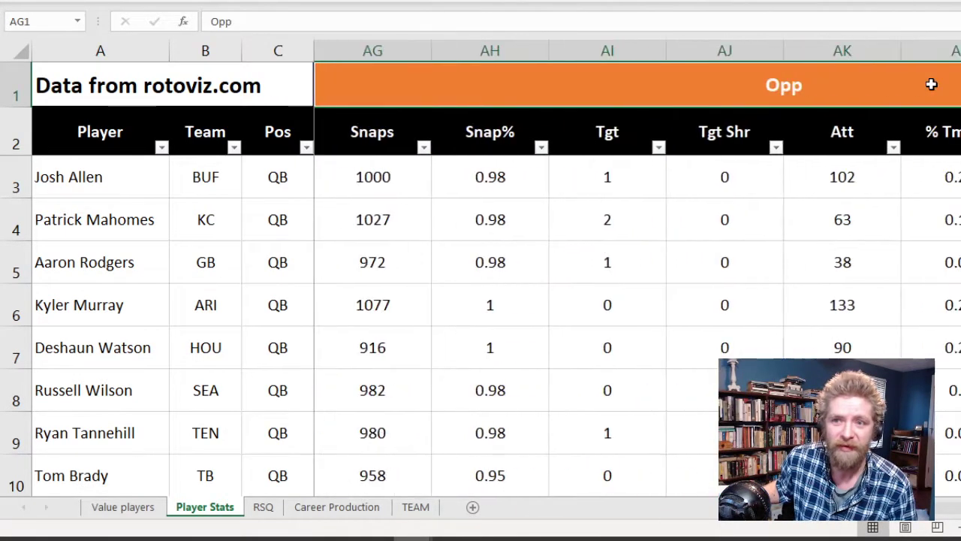
{"action": "key", "text": "Left"}
{"action": "key", "text": "Left"}
{"action": "key", "text": "Left"}
{"action": "key", "text": "Left"}
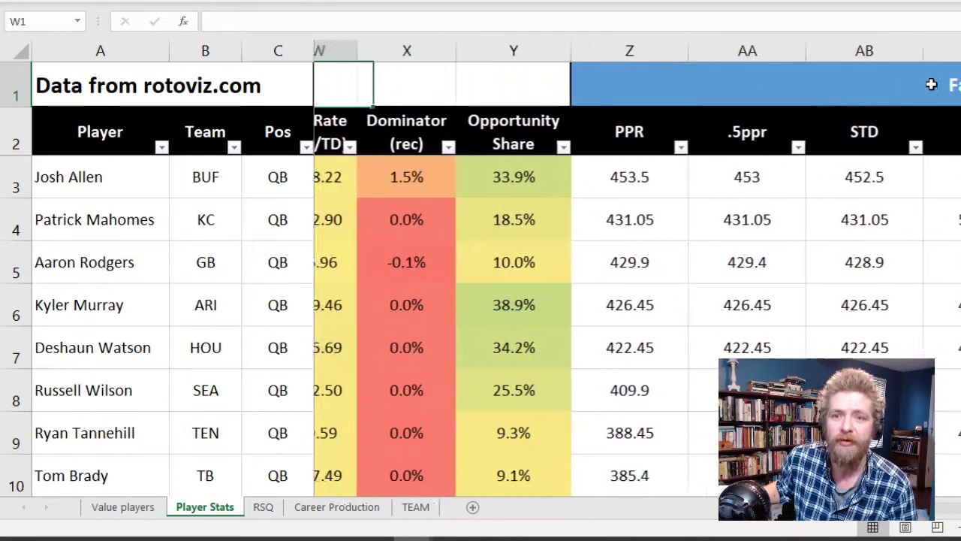
Examine the Opportunity Share heading and the first player's entry in that column
{"action": "key", "text": "Down"}
{"action": "key", "text": "Right"}
{"action": "key", "text": "Right"}
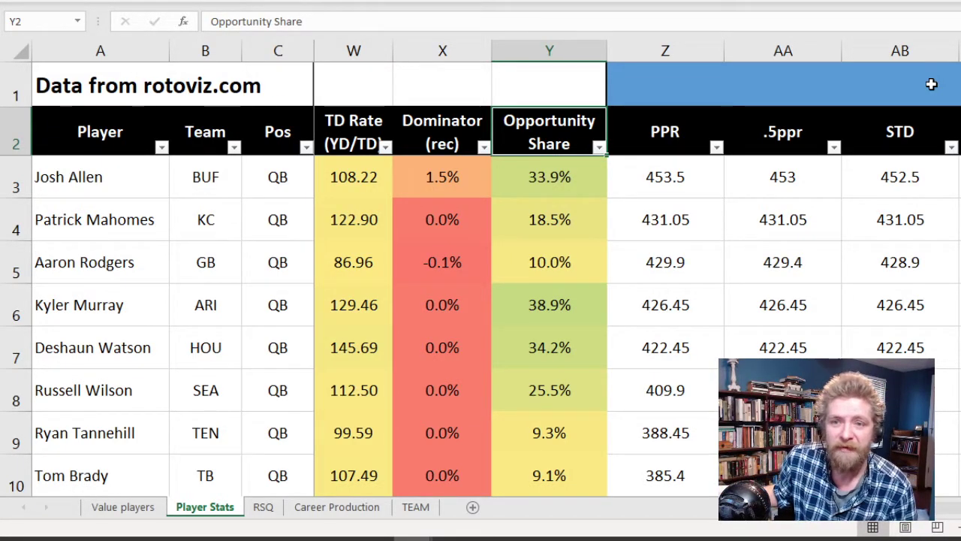
{"action": "key", "text": "Down"}
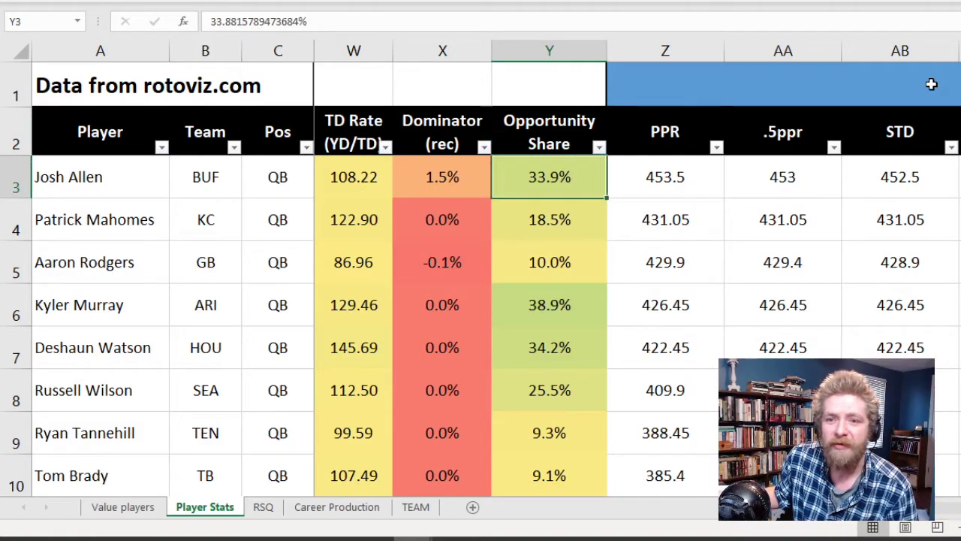
{"action": "key", "text": "Up"}
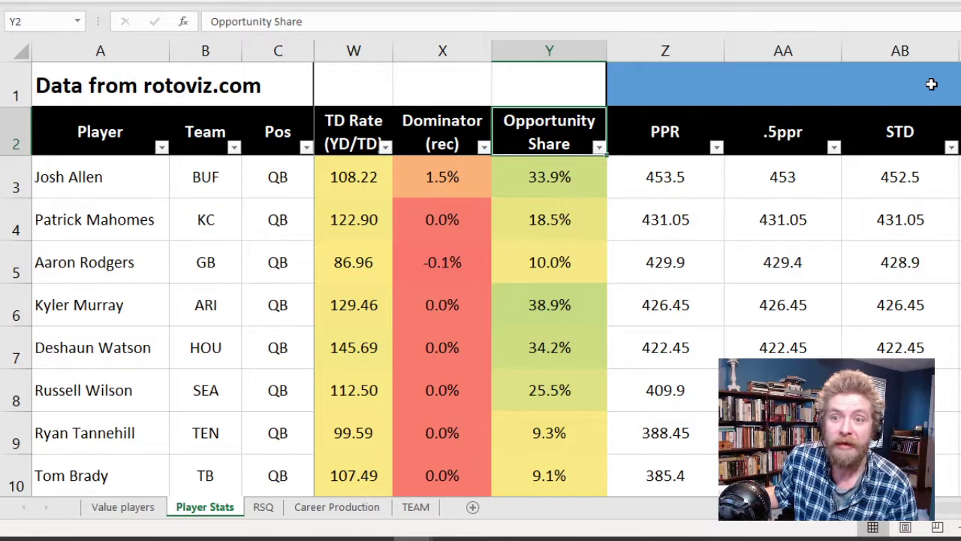
{"action": "key", "text": "Down"}
{"action": "key", "text": "Up"}
{"action": "key", "text": "Down"}
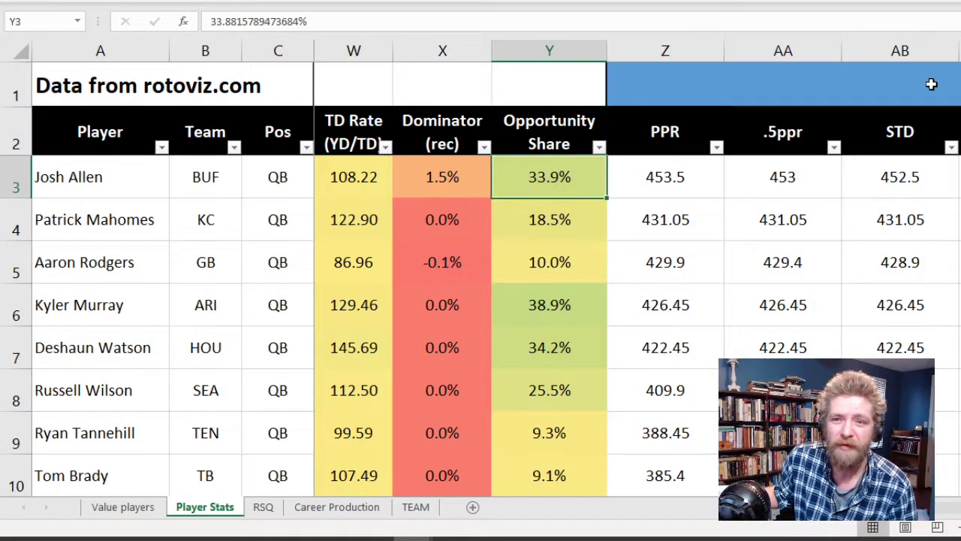
{"action": "key", "text": "Up"}
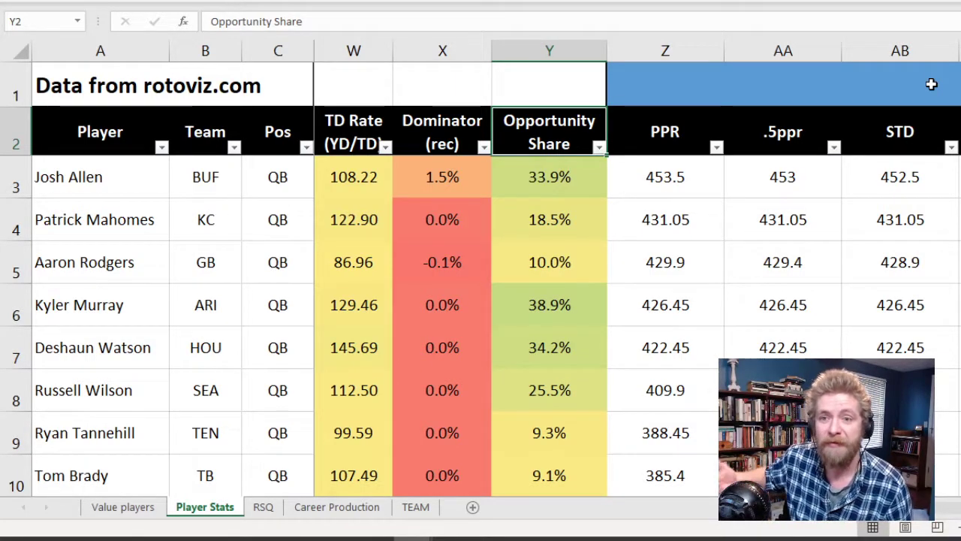
Examine the Dominator (rec) heading and the first player's Dominator, TD Rate and PPG entries
{"action": "key", "text": "Left"}
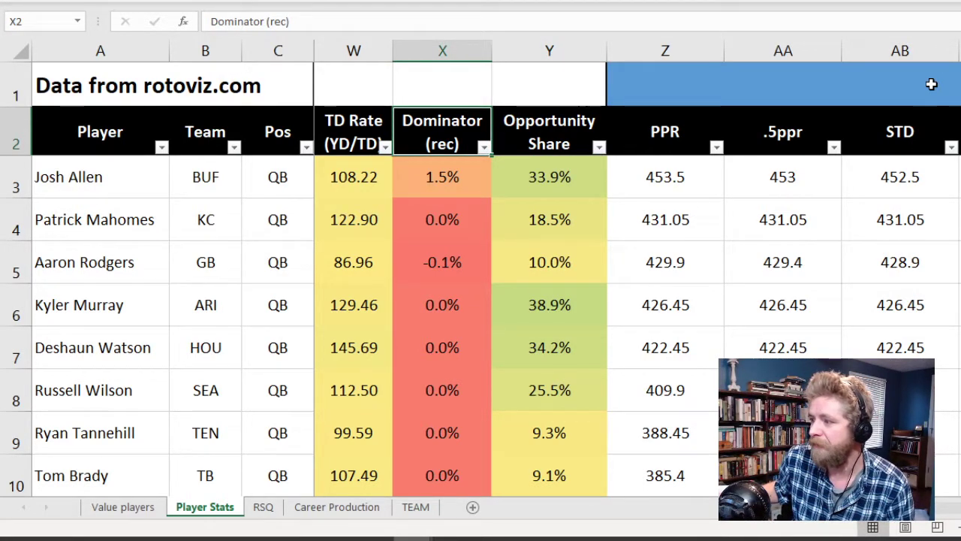
{"action": "key", "text": "Left"}
{"action": "key", "text": "Right"}
{"action": "key", "text": "Down"}
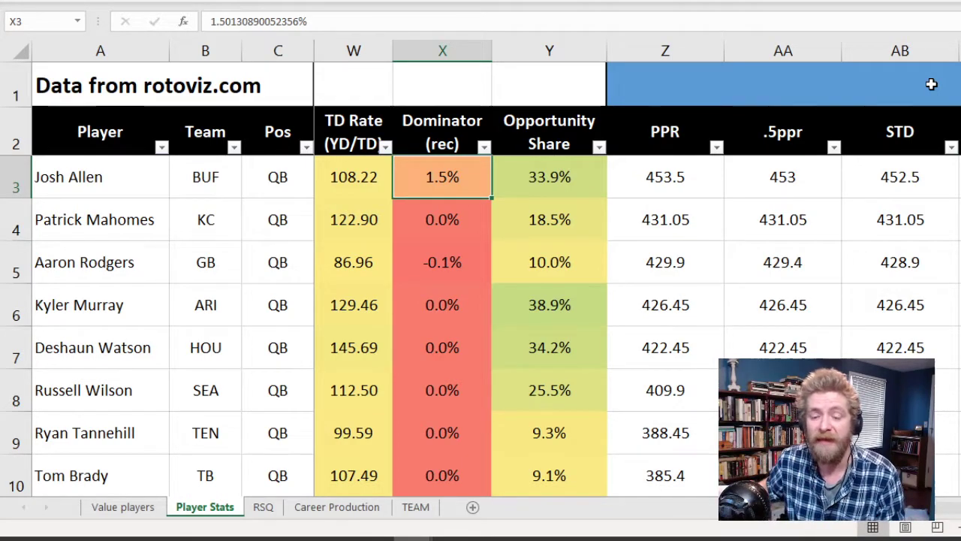
{"action": "key", "text": "Left"}
{"action": "key", "text": "Left"}
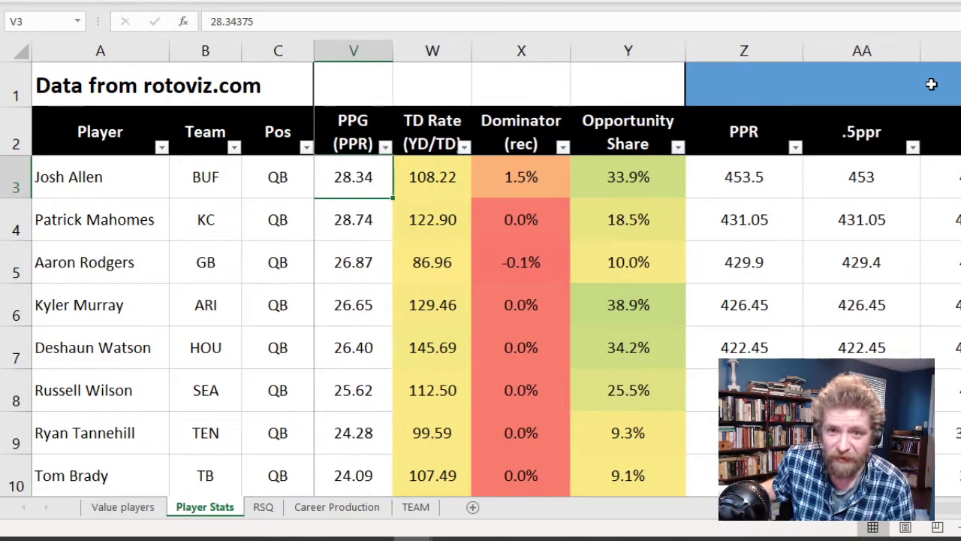
Browse down the PPG (PPR) column past the quarterbacks to the running backs, and return up to row 99
{"action": "key", "text": "Down"}
{"action": "key", "text": "Down"}
{"action": "key", "text": "Down"}
{"action": "key", "text": "Down"}
{"action": "key", "text": "Down"}
{"action": "key", "text": "Down"}
{"action": "key", "text": "Down"}
{"action": "key", "text": "Down"}
{"action": "key", "text": "Down"}
{"action": "key", "text": "Down"}
{"action": "key", "text": "Down"}
{"action": "key", "text": "Down"}
{"action": "key", "text": "Down"}
{"action": "key", "text": "Down"}
{"action": "key", "text": "Down"}
{"action": "key", "text": "Down"}
{"action": "key", "text": "Down"}
{"action": "key", "text": "Down"}
{"action": "key", "text": "Down"}
{"action": "key", "text": "Down"}
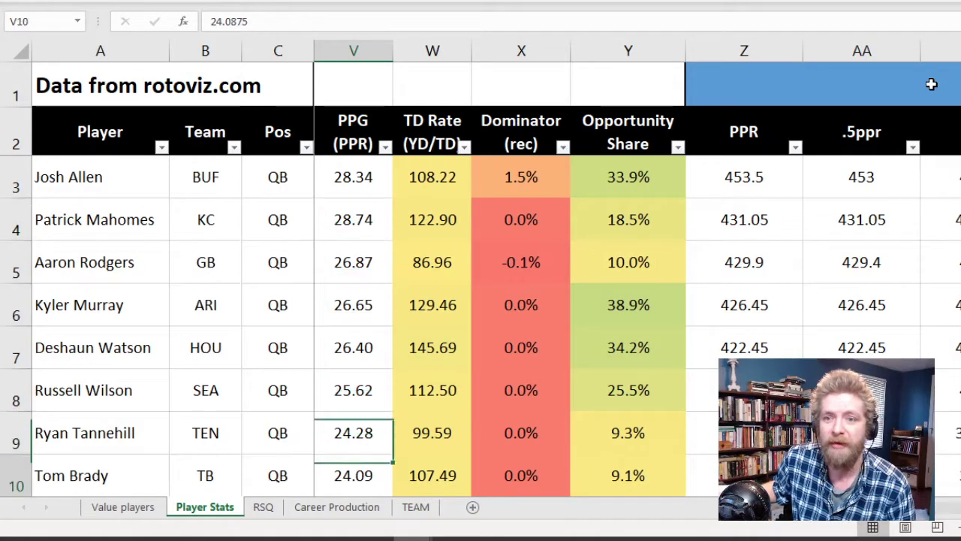
{"action": "key", "text": "Down"}
{"action": "key", "text": "Down"}
{"action": "key", "text": "Down"}
{"action": "key", "text": "Down"}
{"action": "key", "text": "Down"}
{"action": "key", "text": "Down"}
{"action": "key", "text": "Down"}
{"action": "key", "text": "Down"}
{"action": "key", "text": "Down"}
{"action": "key", "text": "Down"}
{"action": "key", "text": "Down"}
{"action": "key", "text": "Down"}
{"action": "key", "text": "Down"}
{"action": "key", "text": "Down"}
{"action": "key", "text": "Down"}
{"action": "key", "text": "Down"}
{"action": "key", "text": "Down"}
{"action": "key", "text": "Down"}
{"action": "key", "text": "Down"}
{"action": "key", "text": "Down"}
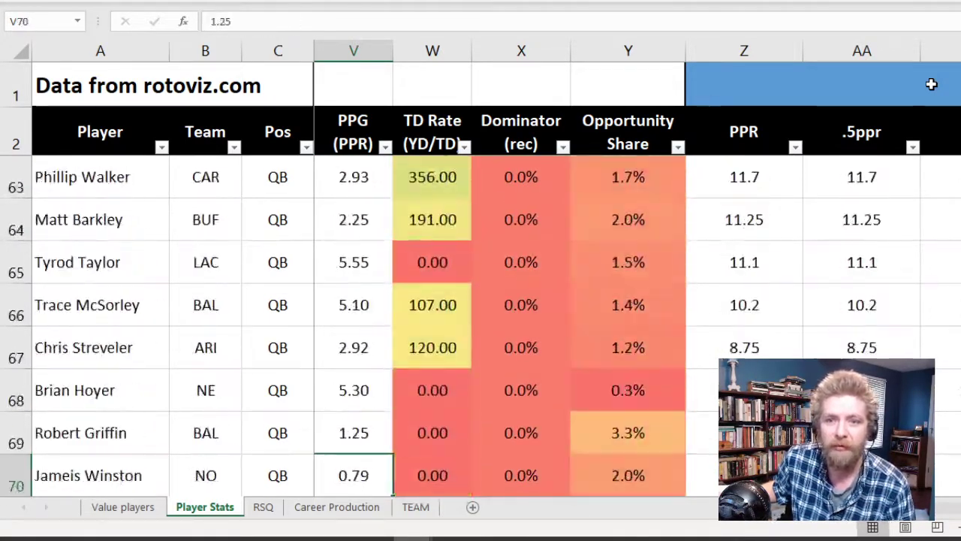
{"action": "key", "text": "Down"}
{"action": "key", "text": "Down"}
{"action": "key", "text": "Down"}
{"action": "key", "text": "Down"}
{"action": "key", "text": "Down"}
{"action": "key", "text": "Down"}
{"action": "key", "text": "Down"}
{"action": "key", "text": "Down"}
{"action": "key", "text": "Down"}
{"action": "key", "text": "Down"}
{"action": "key", "text": "Down"}
{"action": "key", "text": "Up"}
{"action": "key", "text": "Up"}
{"action": "key", "text": "Up"}
{"action": "key", "text": "Up"}
{"action": "key", "text": "Up"}
{"action": "key", "text": "Up"}
{"action": "key", "text": "Up"}
{"action": "key", "text": "Up"}
{"action": "key", "text": "Up"}
{"action": "key", "text": "Up"}
{"action": "key", "text": "Up"}
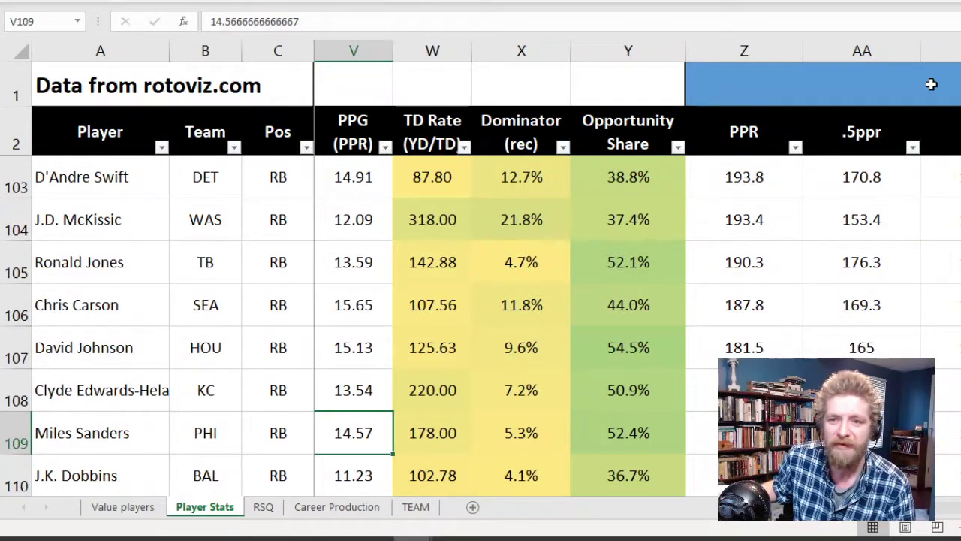
Examine the row 99 running back's Dominator, TD Rate, PPG and Yd/TMAtt / G entries
{"action": "key", "text": "Right"}
{"action": "key", "text": "Right"}
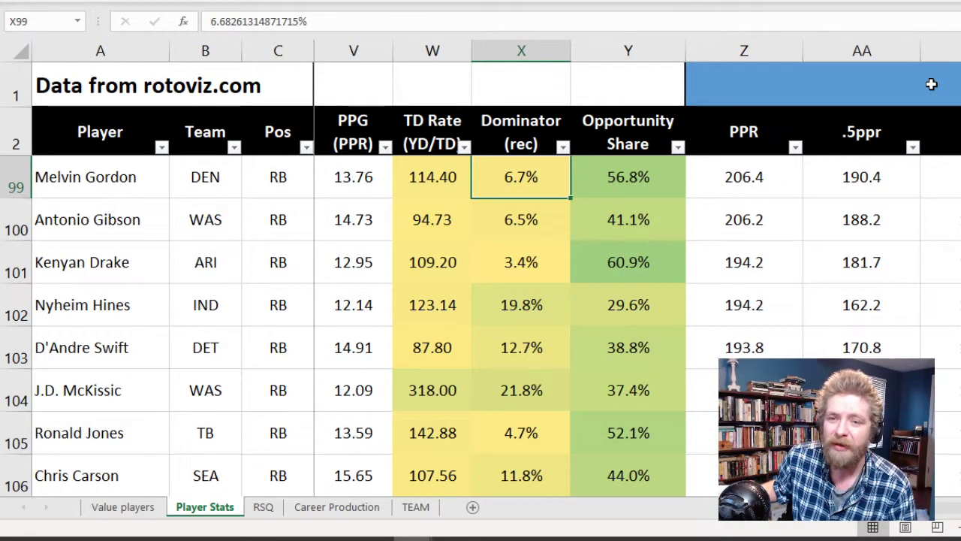
{"action": "key", "text": "Left"}
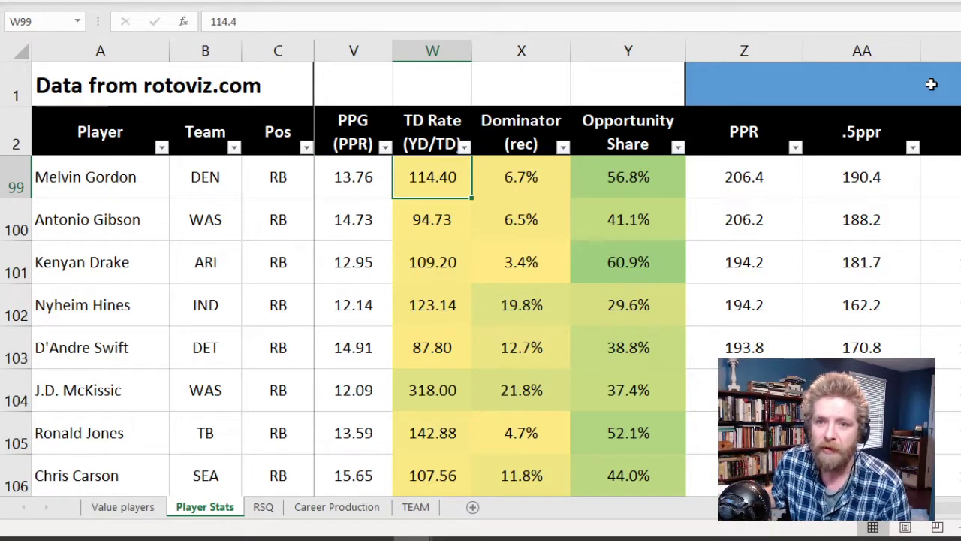
{"action": "key", "text": "Left"}
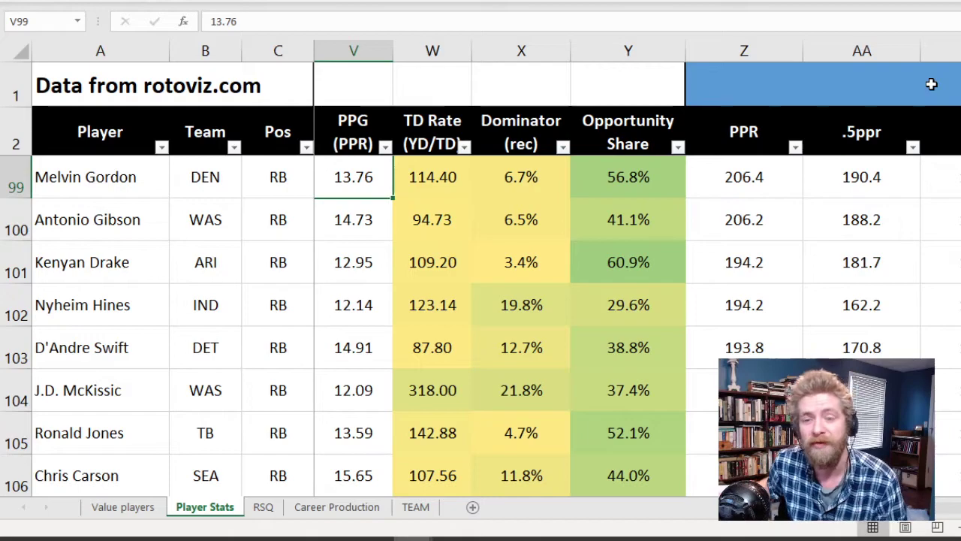
{"action": "key", "text": "Left"}
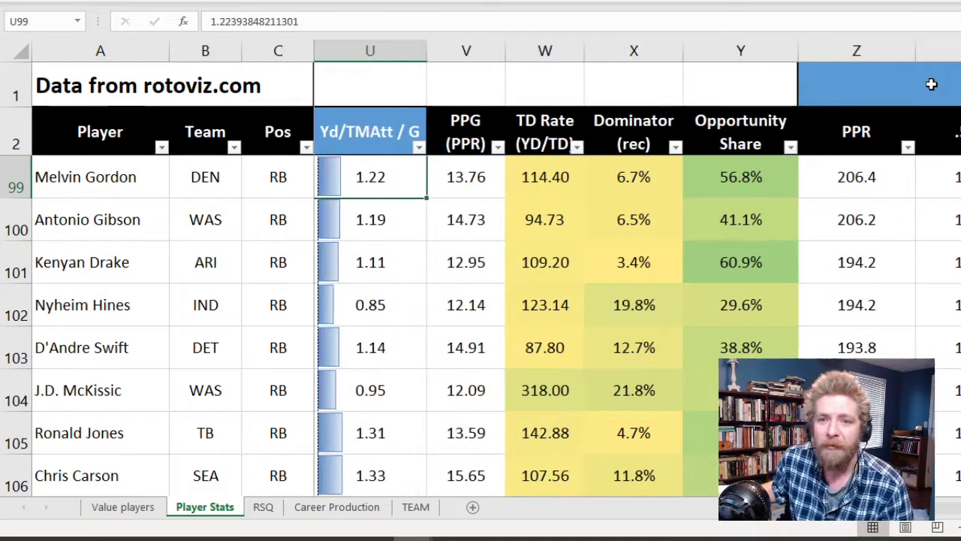
{"action": "key", "text": "Right"}
{"action": "key", "text": "Left"}
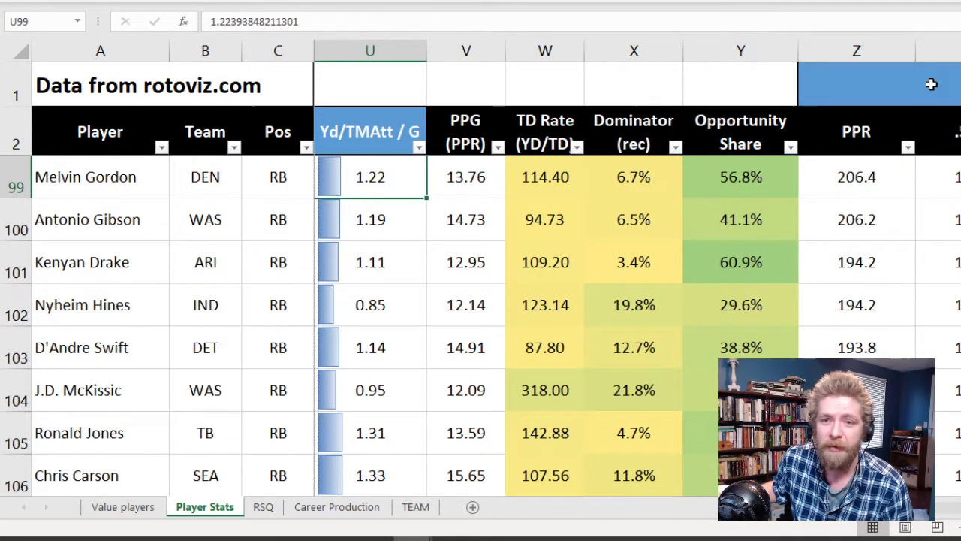
{"action": "key", "text": "Left"}
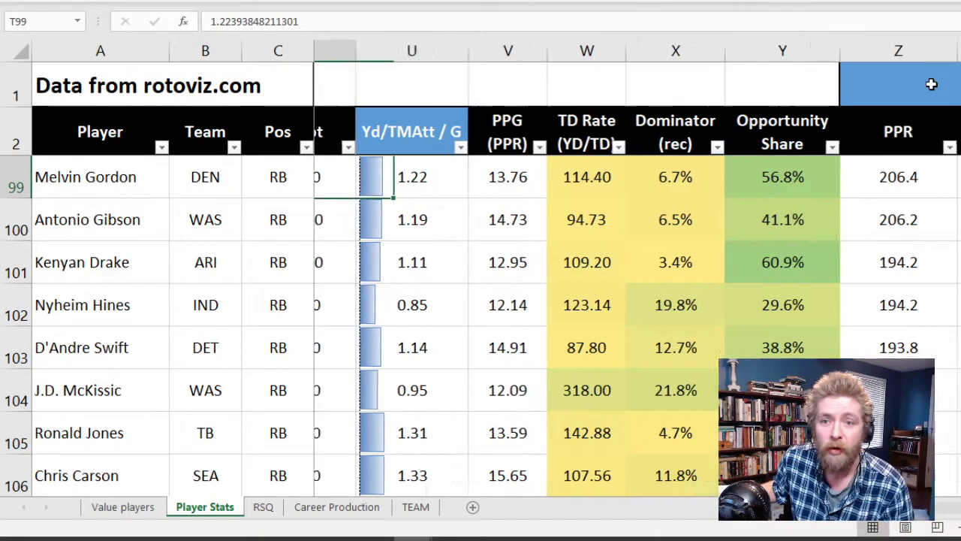
{"action": "key", "text": "Right"}
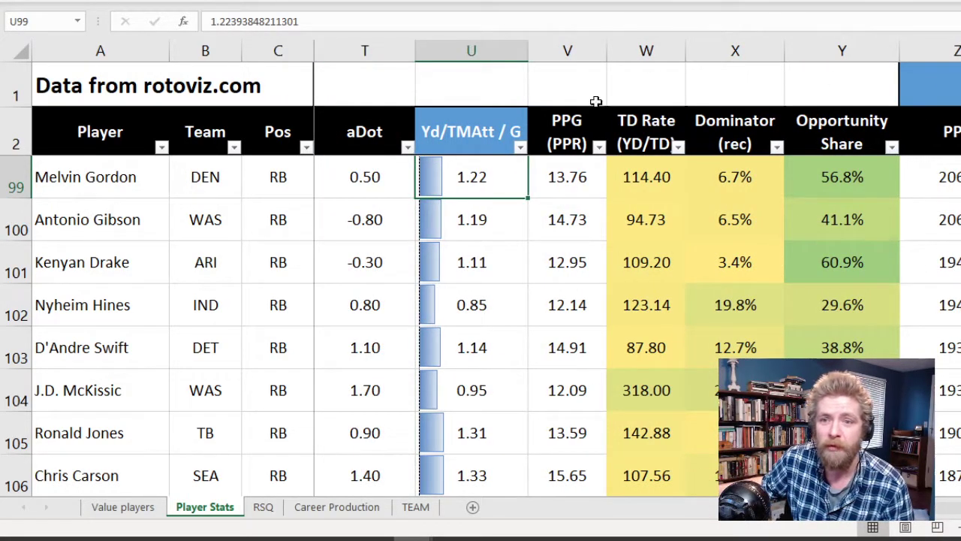
Shorten the Yd/TMAtt / G column heading to Yd/TMAtt
{"action": "left_click", "coordinate": [479, 126]}
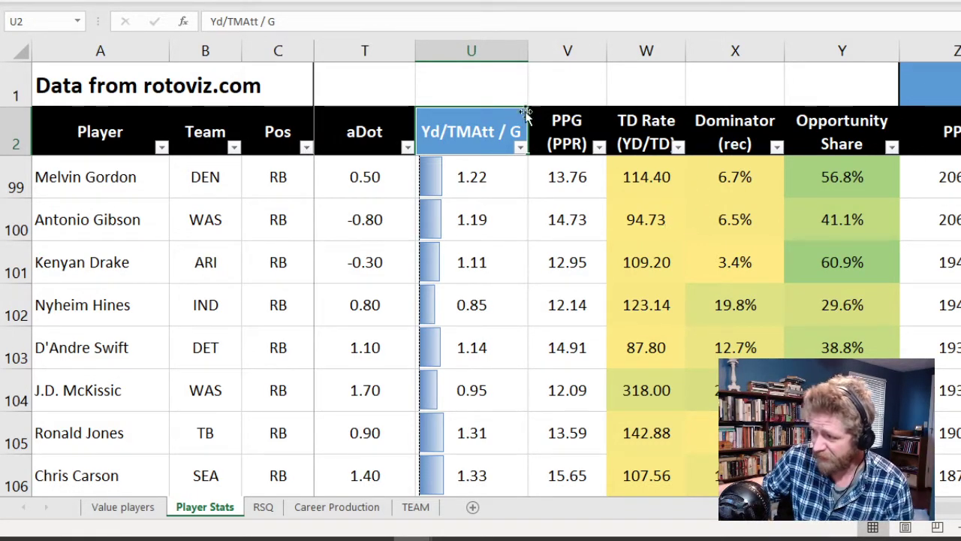
{"action": "left_click_drag", "start_coordinate": [259, 21], "coordinate": [292, 21]}
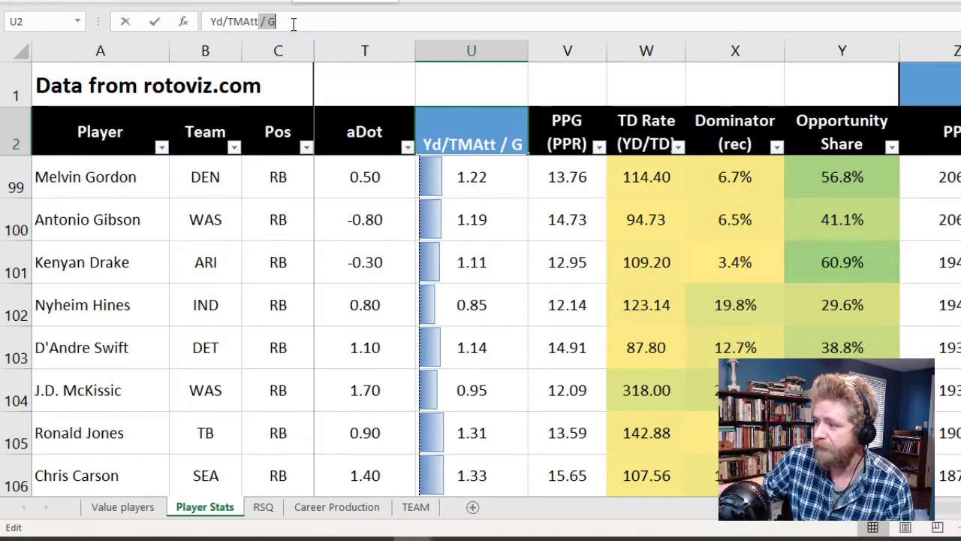
{"action": "key", "text": "BackSpace"}
{"action": "key", "text": "Return"}
{"action": "key", "text": "Down"}
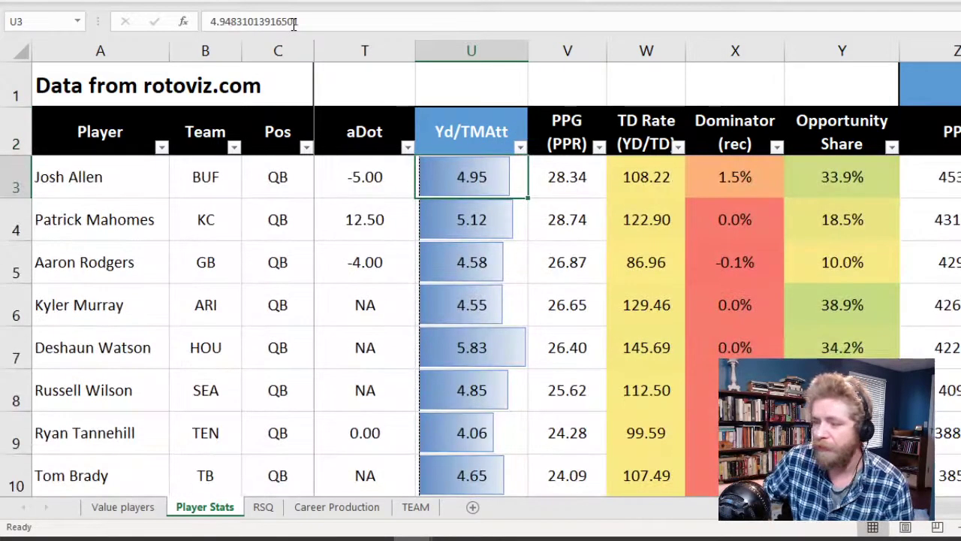
Review the column headings from Yd/TMAtt back through aDot, FPOE/G, EPG and TGT% to GMs
{"action": "left_click", "coordinate": [467, 124]}
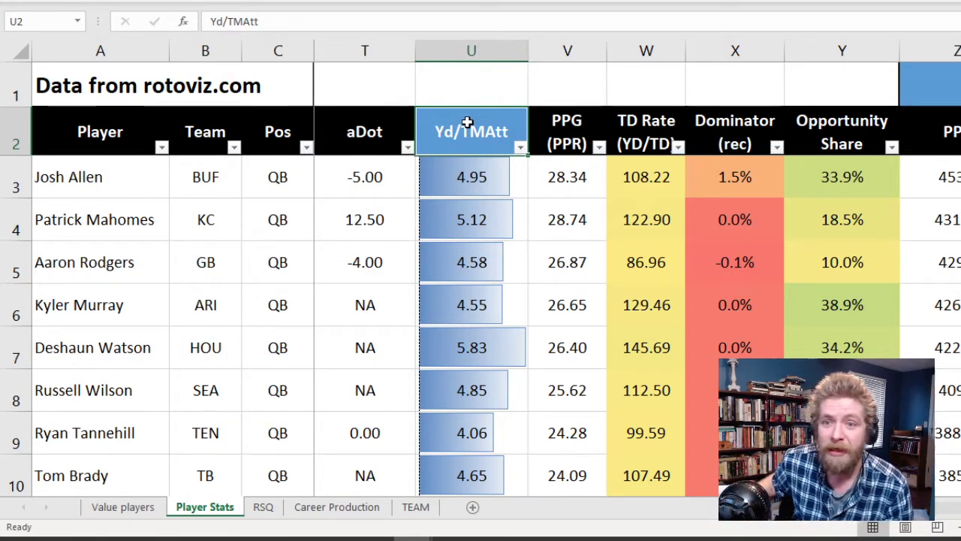
{"action": "key", "text": "Left"}
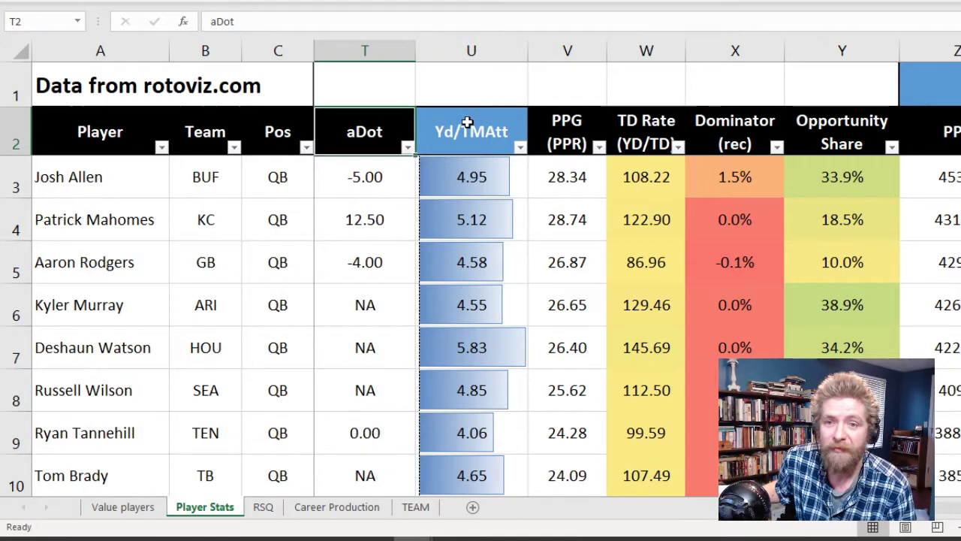
{"action": "key", "text": "Left"}
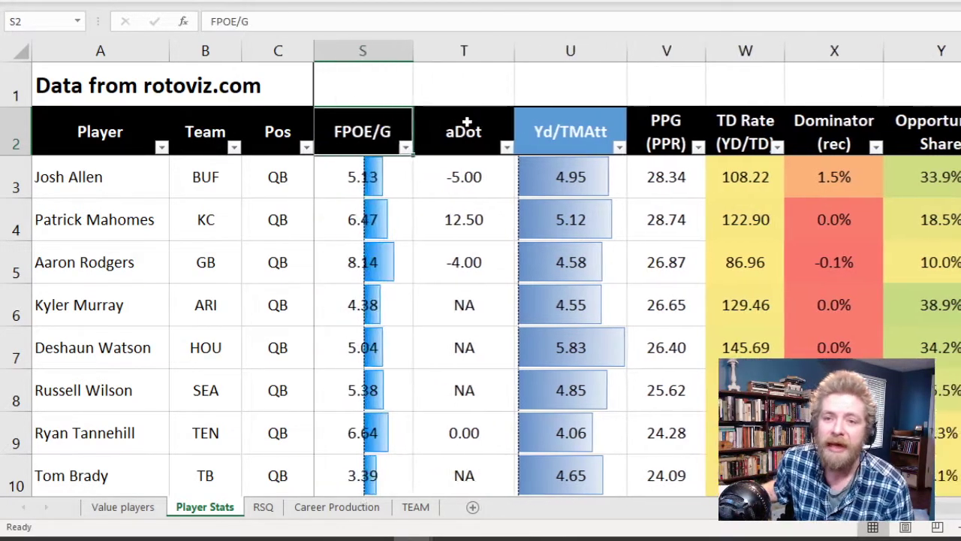
{"action": "key", "text": "Left"}
{"action": "key", "text": "Right"}
{"action": "key", "text": "Right"}
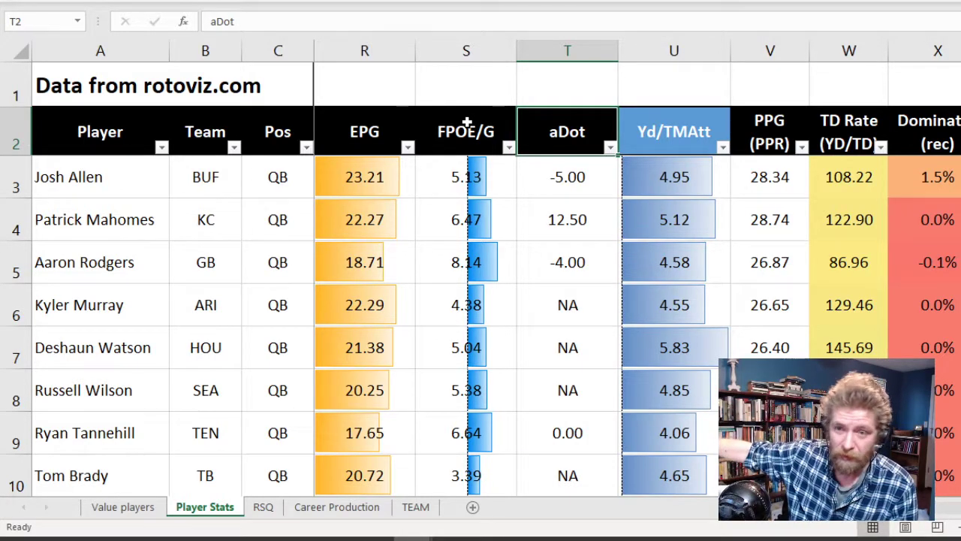
{"action": "key", "text": "Left"}
{"action": "key", "text": "Left"}
{"action": "key", "text": "Left"}
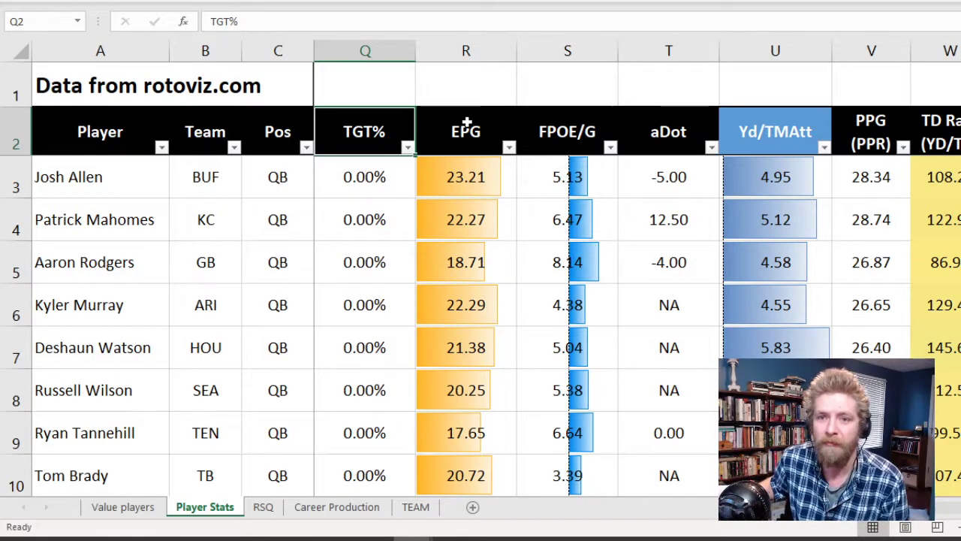
{"action": "key", "text": "Left"}
{"action": "key", "text": "Left"}
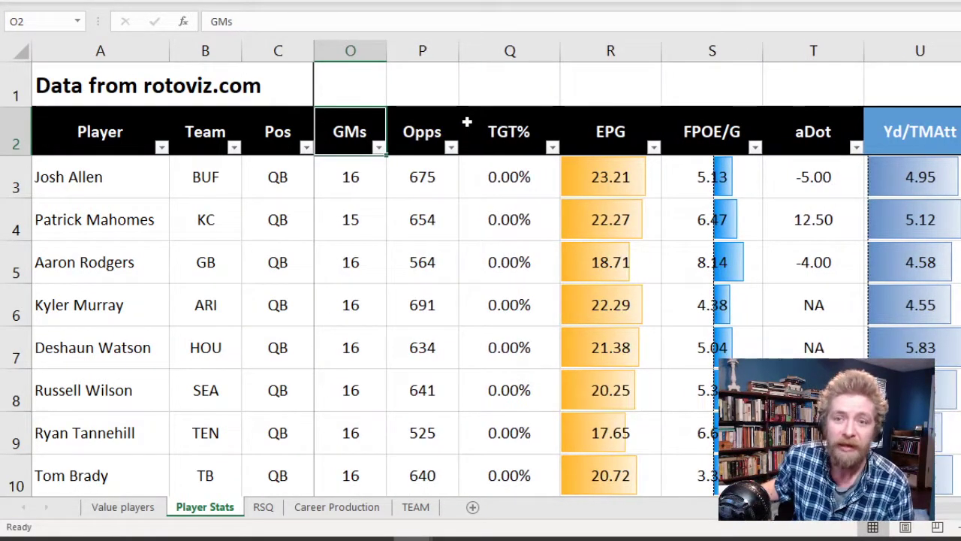
Examine the TEAM POS RK heading and the first player's entry in that column
{"action": "key", "text": "Left"}
{"action": "key", "text": "Left"}
{"action": "key", "text": "Right"}
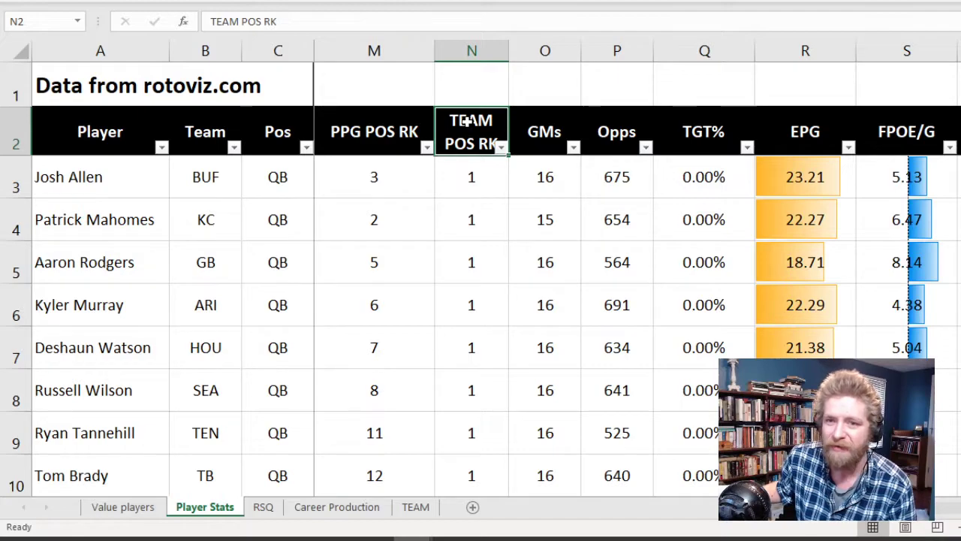
{"action": "key", "text": "Down"}
{"action": "key", "text": "Down"}
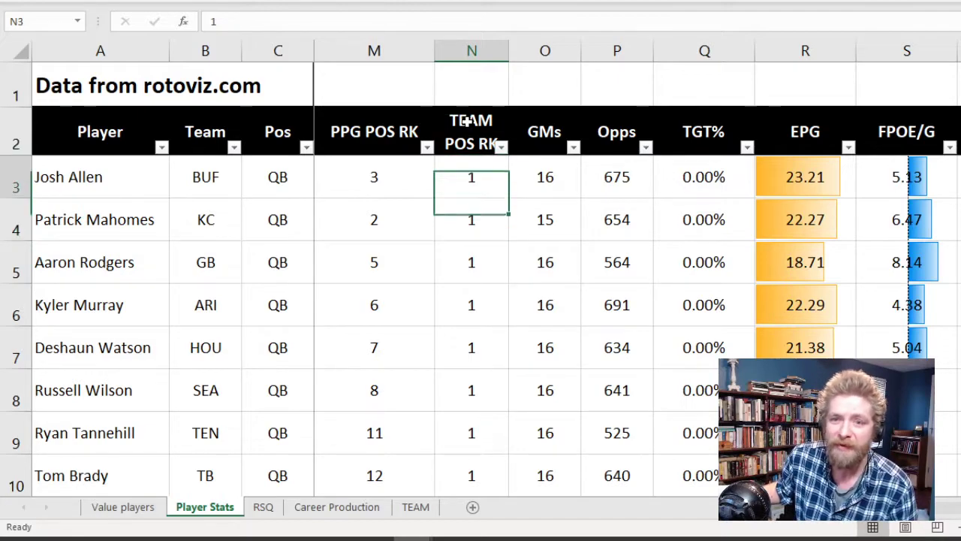
{"action": "key", "text": "Up"}
{"action": "key", "text": "Up"}
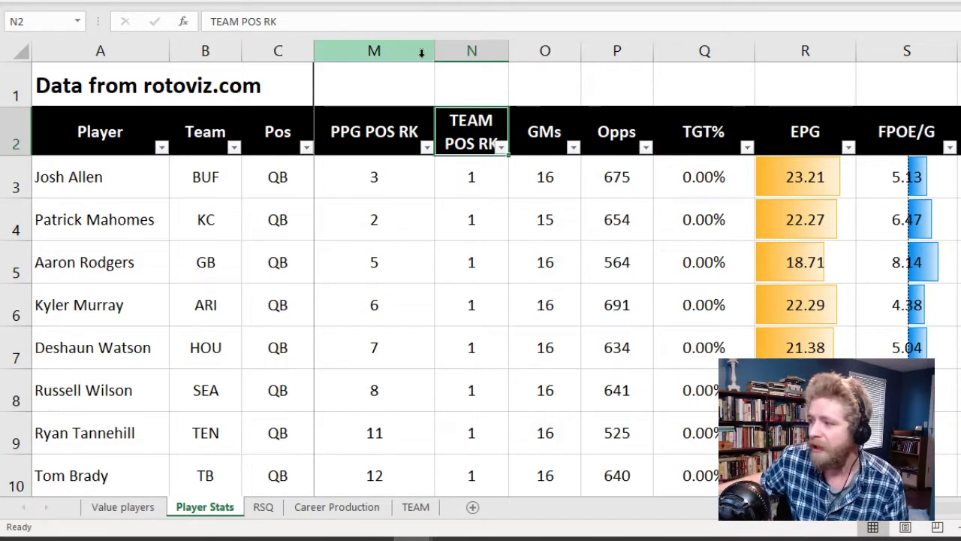
Narrow the PPG POS RK column to fit its heading and slightly widen the POS RK column
{"action": "left_click", "coordinate": [372, 49]}
{"action": "left_click_drag", "start_coordinate": [415, 51], "coordinate": [411, 50]}
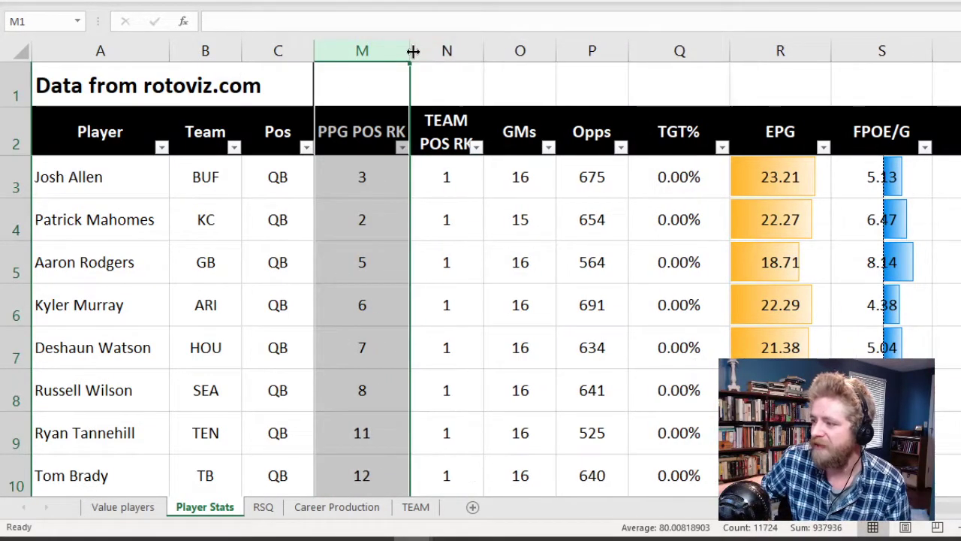
{"action": "left_click", "coordinate": [362, 143]}
{"action": "key", "text": "ctrl+z"}
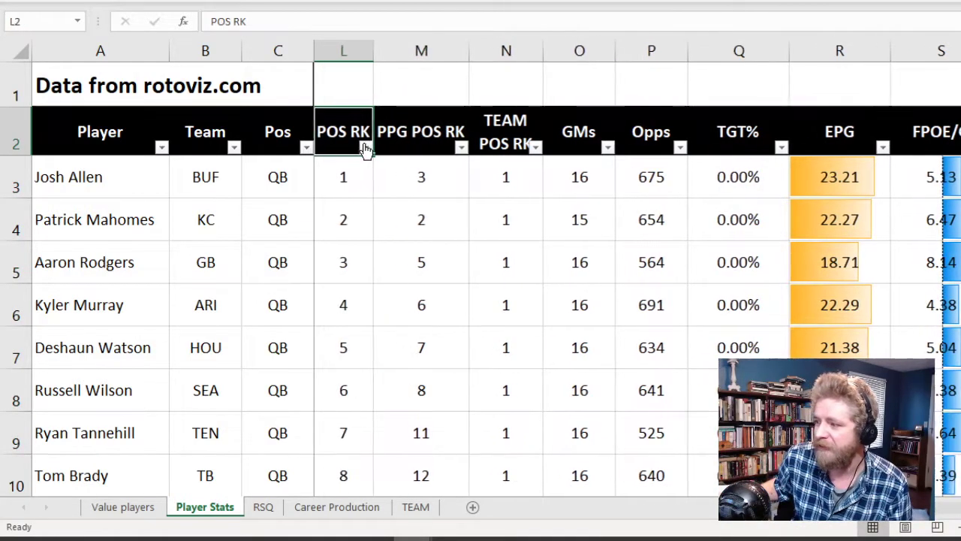
{"action": "left_click_drag", "start_coordinate": [374, 51], "coordinate": [383, 51]}
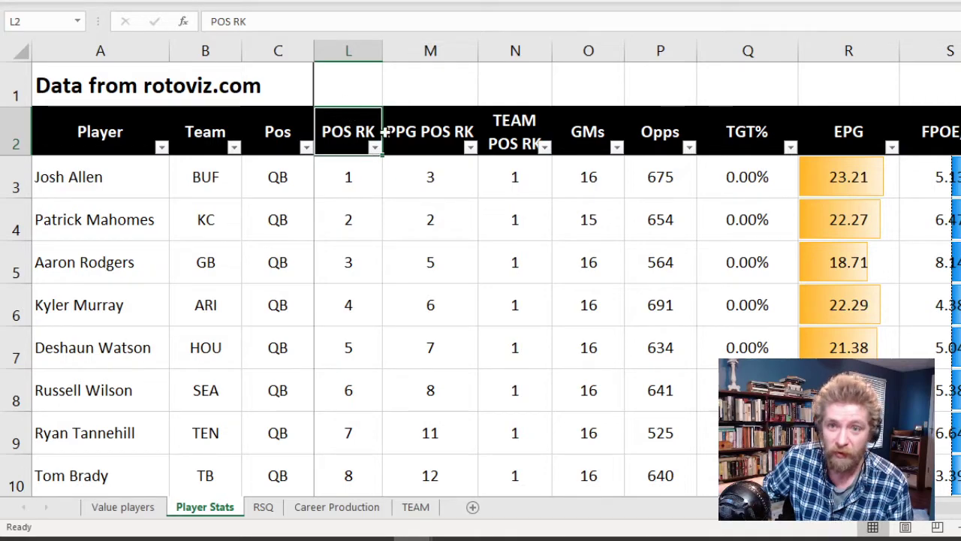
Examine the PPG POS RK heading and move along the header row to STD
{"action": "left_click", "coordinate": [435, 128]}
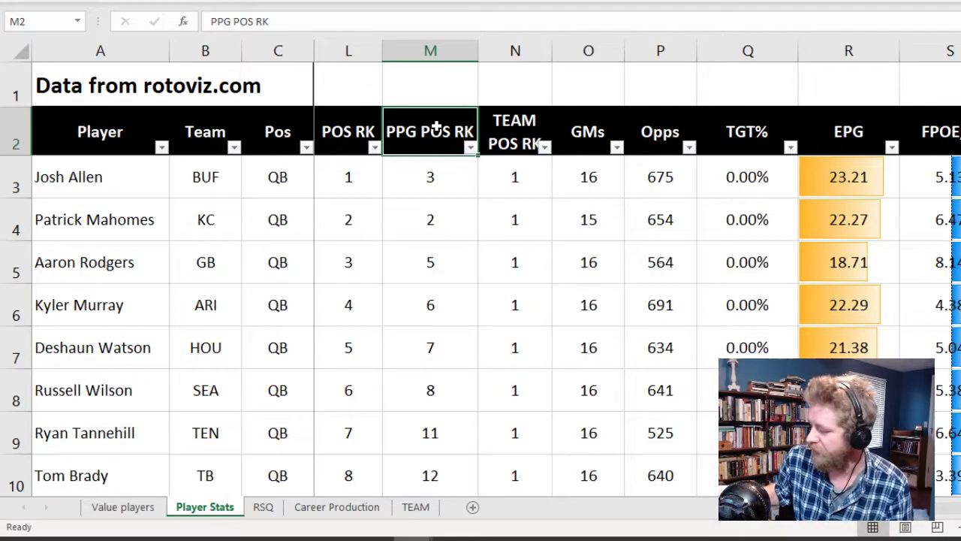
{"action": "key", "text": "Right"}
{"action": "key", "text": "Right"}
{"action": "key", "text": "Right"}
{"action": "key", "text": "Right"}
{"action": "key", "text": "Right"}
{"action": "key", "text": "Right"}
{"action": "key", "text": "Right"}
{"action": "key", "text": "Right"}
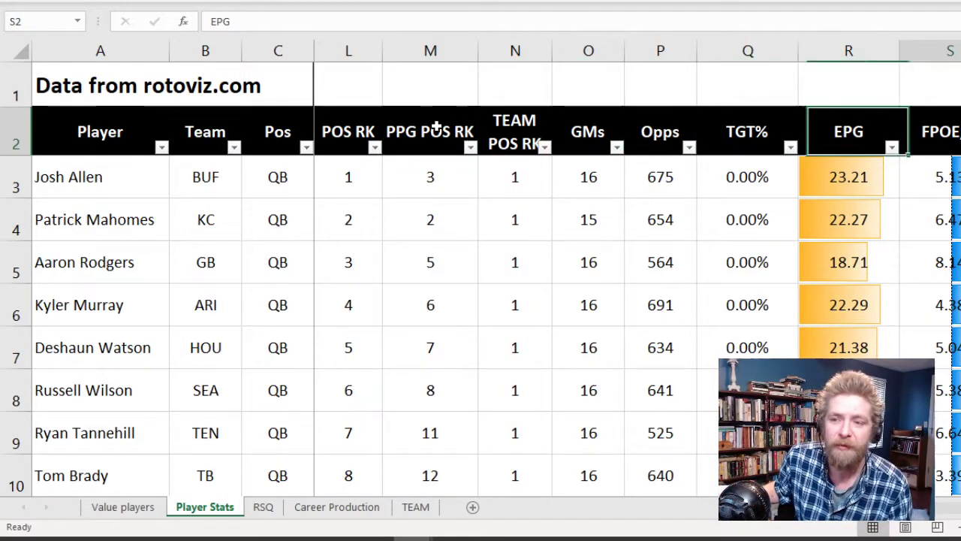
{"action": "key", "text": "Right"}
{"action": "key", "text": "Right"}
{"action": "key", "text": "Right"}
{"action": "key", "text": "Right"}
{"action": "key", "text": "Left"}
{"action": "key", "text": "Right"}
{"action": "key", "text": "Right"}
{"action": "key", "text": "Right"}
{"action": "key", "text": "Right"}
{"action": "key", "text": "Right"}
{"action": "key", "text": "Right"}
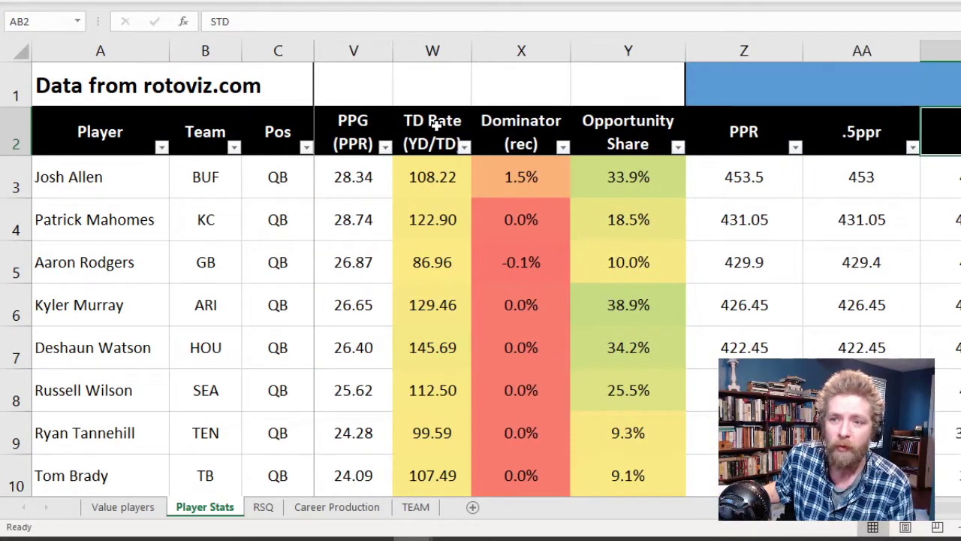
View the Fantasy group heading and the scoring format columns beneath it
{"action": "key", "text": "Right"}
{"action": "key", "text": "Left"}
{"action": "key", "text": "Up"}
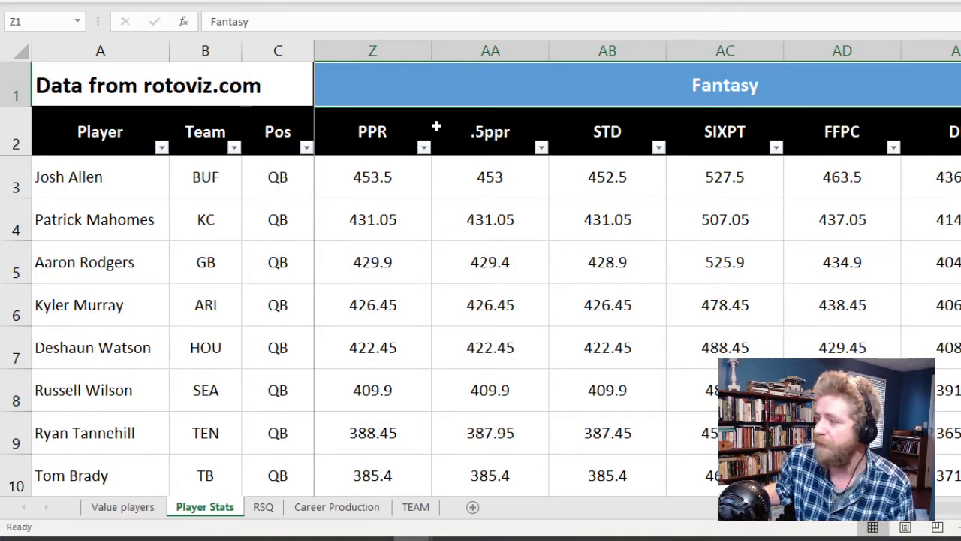
{"action": "key", "text": "Down"}
{"action": "key", "text": "Left"}
{"action": "key", "text": "Up"}
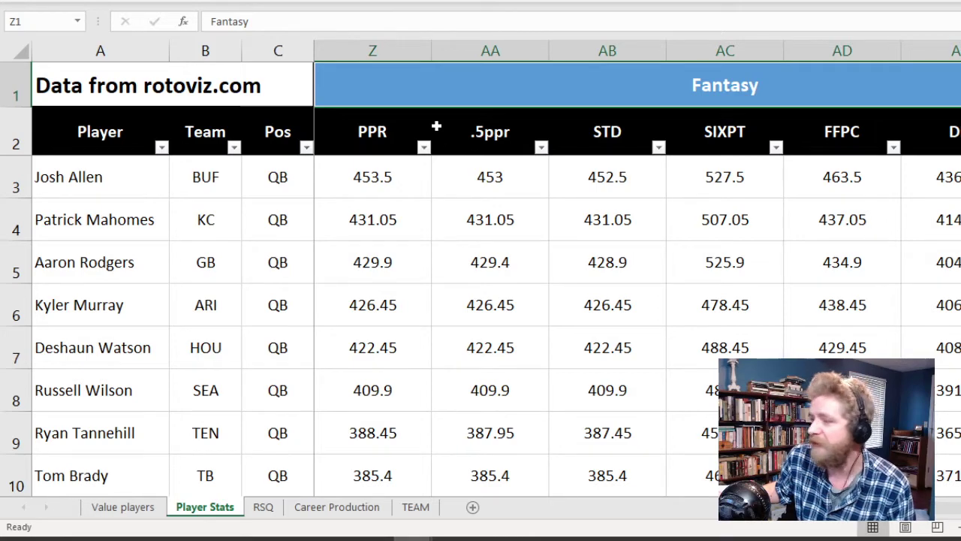
View the Opp group heading and examine its Snaps and Snap% headings
{"action": "key", "text": "Right"}
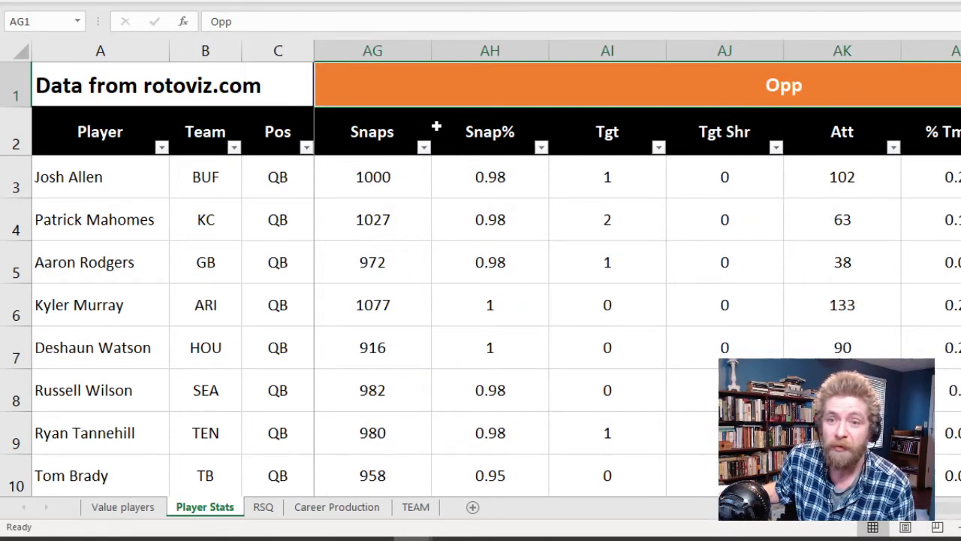
{"action": "key", "text": "Down"}
{"action": "key", "text": "Right"}
{"action": "key", "text": "Left"}
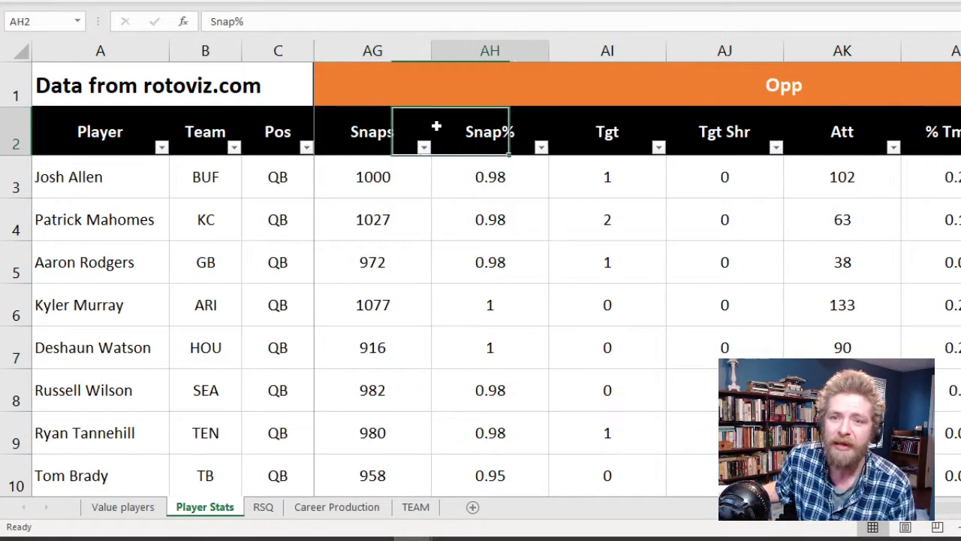
{"action": "key", "text": "Right"}
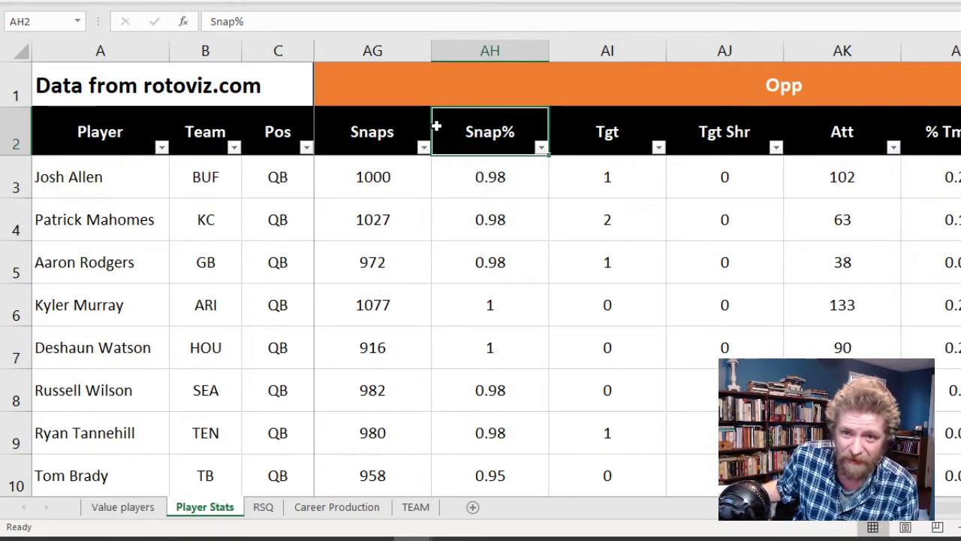
Read down the Snap% column from the first quarterback into the running backs
{"action": "key", "text": "Down"}
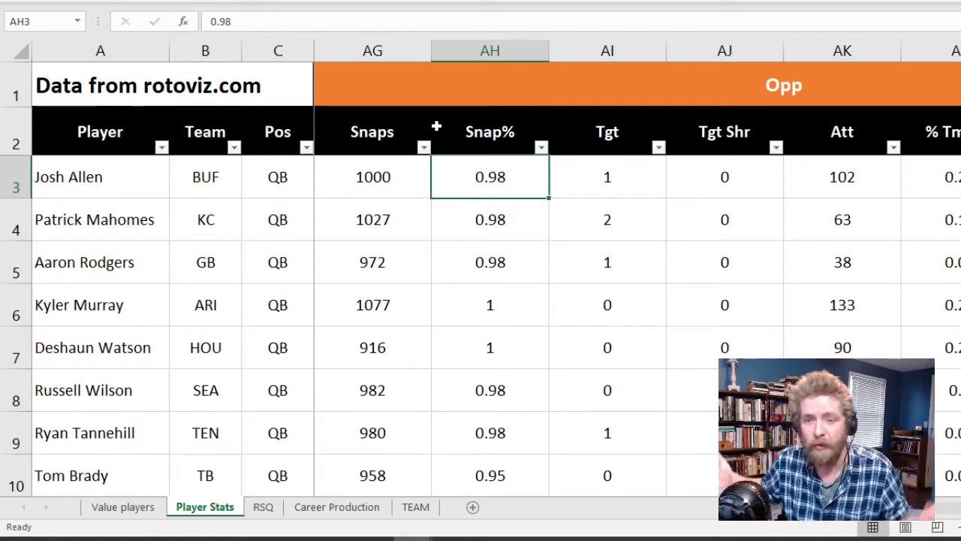
{"action": "key", "text": "Down"}
{"action": "key", "text": "Down"}
{"action": "key", "text": "Down"}
{"action": "key", "text": "Down"}
{"action": "key", "text": "Down"}
{"action": "key", "text": "Down"}
{"action": "key", "text": "Down"}
{"action": "key", "text": "Down"}
{"action": "key", "text": "Down"}
{"action": "key", "text": "Down"}
{"action": "key", "text": "Down"}
{"action": "key", "text": "Down"}
{"action": "key", "text": "Down"}
{"action": "key", "text": "Down"}
{"action": "key", "text": "Down"}
{"action": "key", "text": "Down"}
{"action": "key", "text": "Down"}
{"action": "key", "text": "Down"}
{"action": "key", "text": "Down"}
{"action": "key", "text": "Down"}
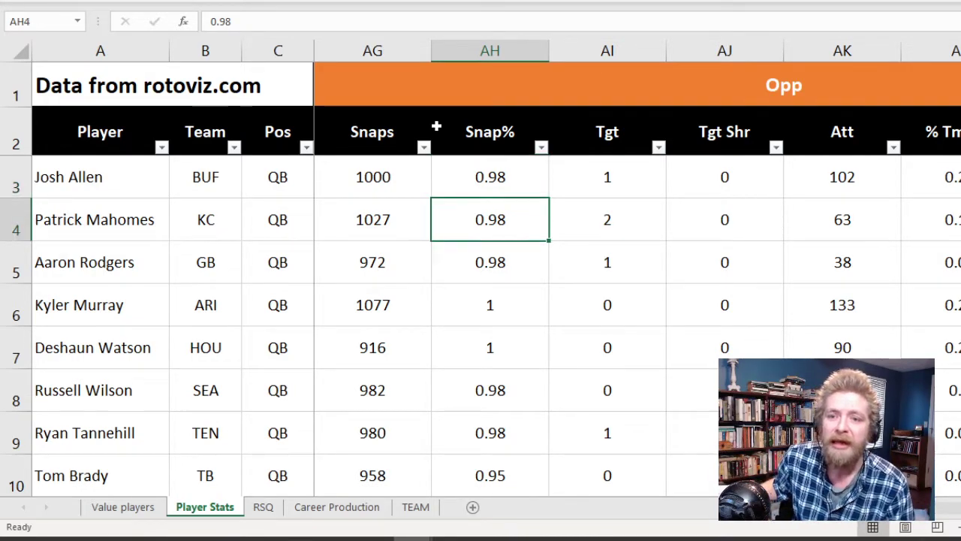
{"action": "key", "text": "Down"}
{"action": "key", "text": "Down"}
{"action": "key", "text": "Down"}
{"action": "key", "text": "Down"}
{"action": "key", "text": "Down"}
{"action": "key", "text": "Down"}
{"action": "key", "text": "Down"}
{"action": "key", "text": "Down"}
{"action": "key", "text": "Down"}
{"action": "key", "text": "Down"}
{"action": "key", "text": "Down"}
{"action": "key", "text": "Down"}
{"action": "key", "text": "Down"}
{"action": "key", "text": "Down"}
{"action": "key", "text": "Down"}
{"action": "key", "text": "Down"}
{"action": "key", "text": "Down"}
{"action": "key", "text": "Down"}
{"action": "key", "text": "Down"}
{"action": "key", "text": "Down"}
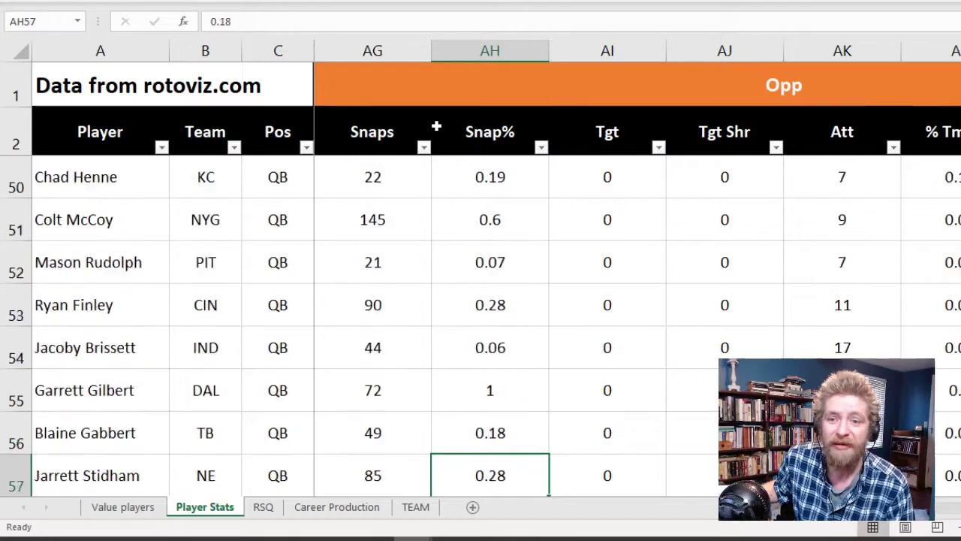
{"action": "key", "text": "Down"}
{"action": "key", "text": "Down"}
{"action": "key", "text": "Down"}
{"action": "key", "text": "Down"}
{"action": "key", "text": "Down"}
{"action": "key", "text": "Down"}
{"action": "key", "text": "Down"}
{"action": "key", "text": "Down"}
{"action": "key", "text": "Down"}
{"action": "key", "text": "Down"}
{"action": "key", "text": "Down"}
{"action": "key", "text": "Down"}
{"action": "key", "text": "Down"}
{"action": "key", "text": "Down"}
{"action": "key", "text": "Down"}
{"action": "key", "text": "Down"}
{"action": "key", "text": "Down"}
{"action": "key", "text": "Down"}
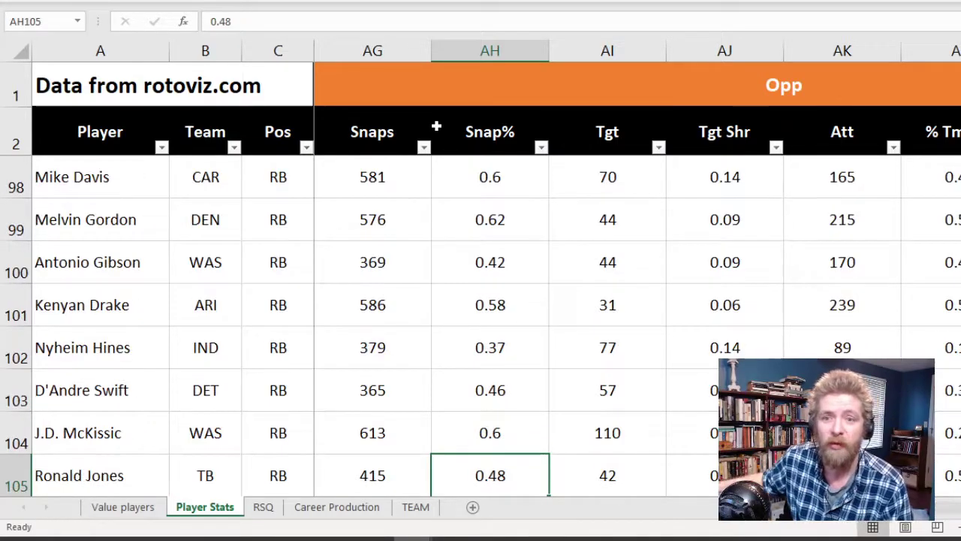
Examine the Snap% values of the lower-ranked running backs, and return to the column's heading and first data row
{"action": "scroll", "coordinate": [549, 282], "scroll_direction": "down", "scroll_amount": 3}
{"action": "scroll", "coordinate": [549, 282], "scroll_direction": "down", "scroll_amount": 14}
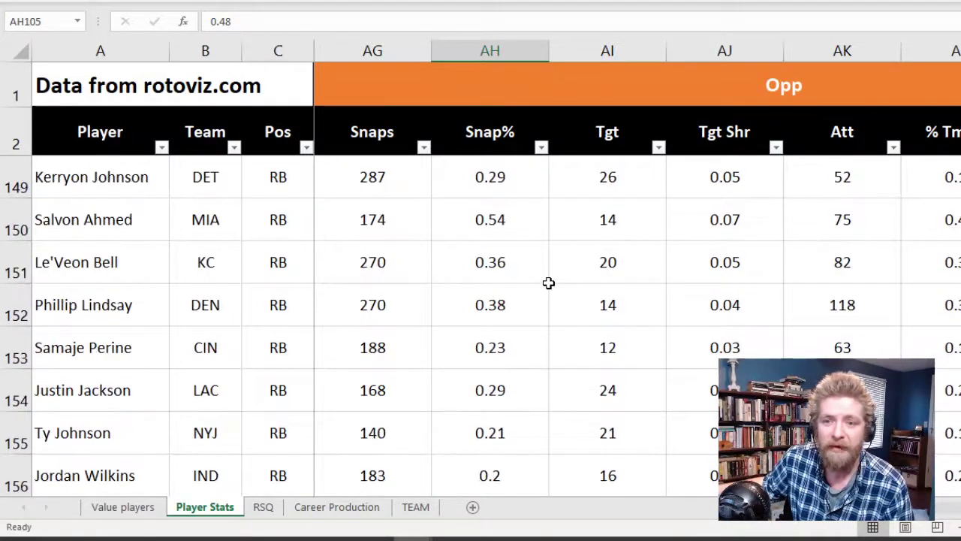
{"action": "scroll", "coordinate": [547, 284], "scroll_direction": "down", "scroll_amount": 1}
{"action": "scroll", "coordinate": [548, 283], "scroll_direction": "down", "scroll_amount": 12}
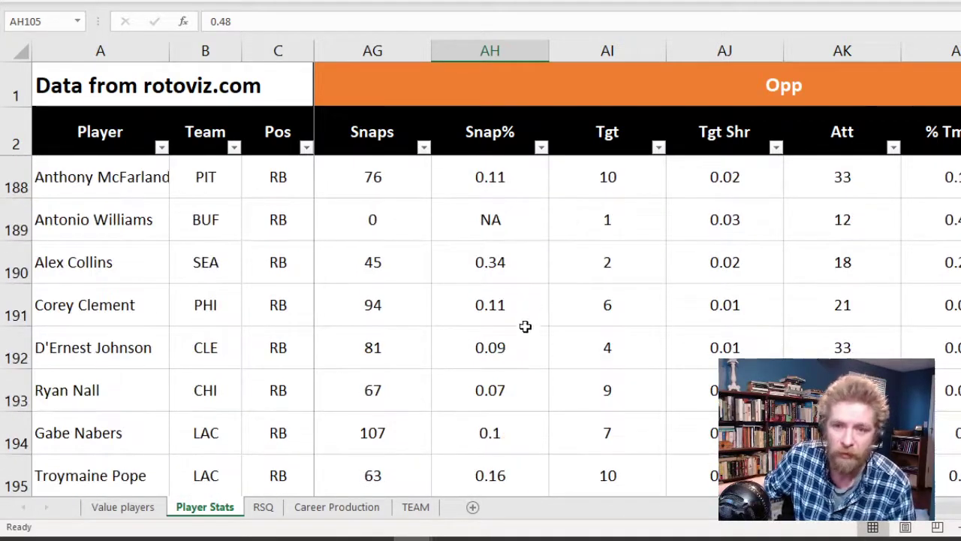
{"action": "scroll", "coordinate": [530, 308], "scroll_direction": "up", "scroll_amount": 1}
{"action": "left_click", "coordinate": [479, 134]}
{"action": "scroll", "coordinate": [479, 134], "scroll_direction": "down", "scroll_amount": 1}
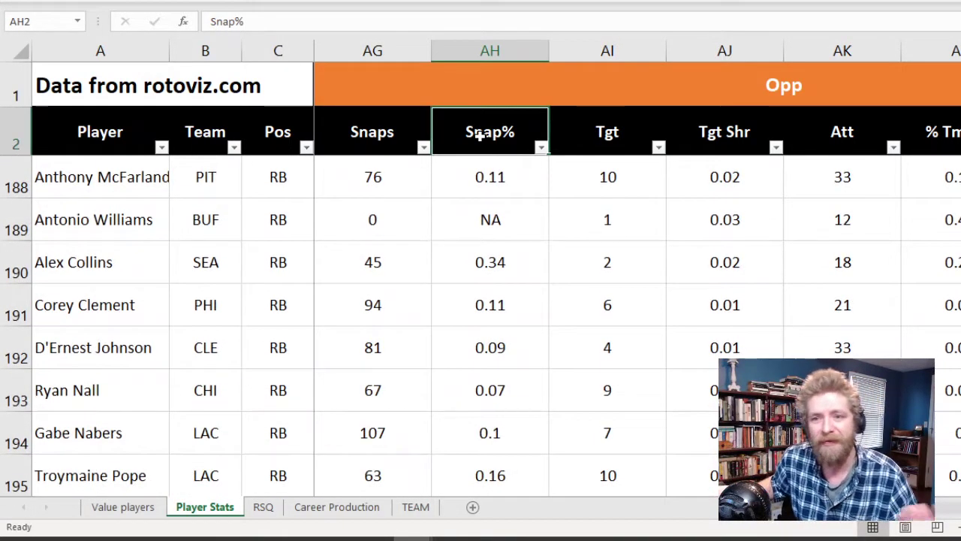
{"action": "key", "text": "Down"}
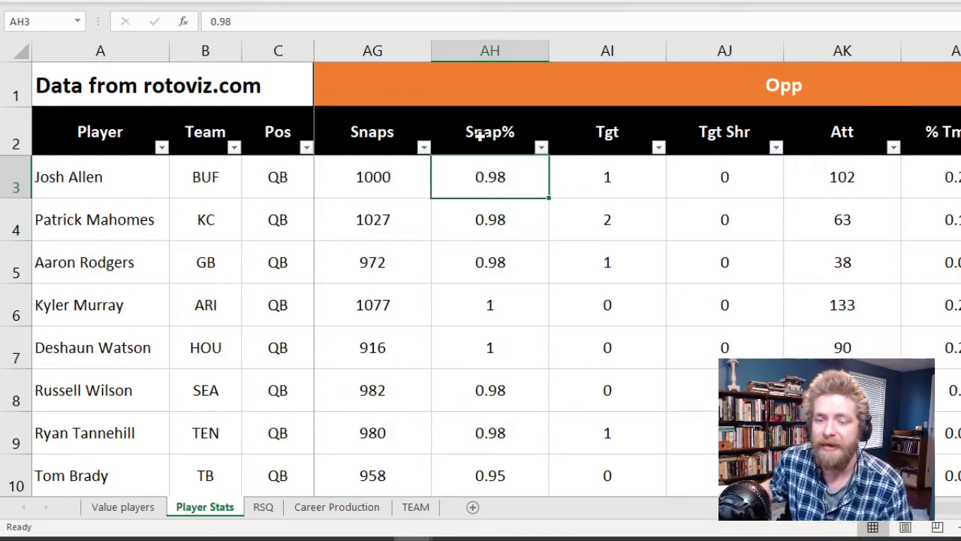
Read across the first player's row from Snaps and Snap% to Tgt and Tgt Shr
{"action": "key", "text": "Left"}
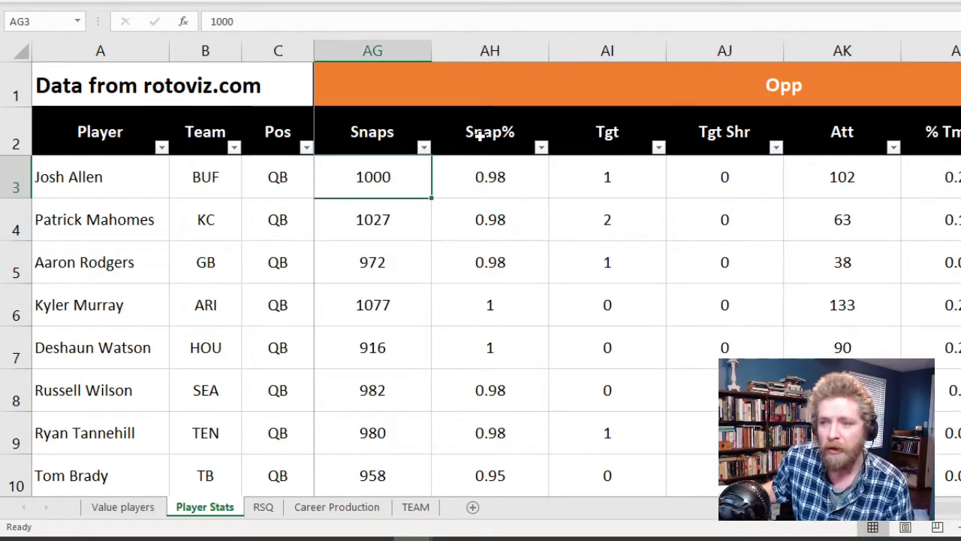
{"action": "key", "text": "Right"}
{"action": "key", "text": "Right"}
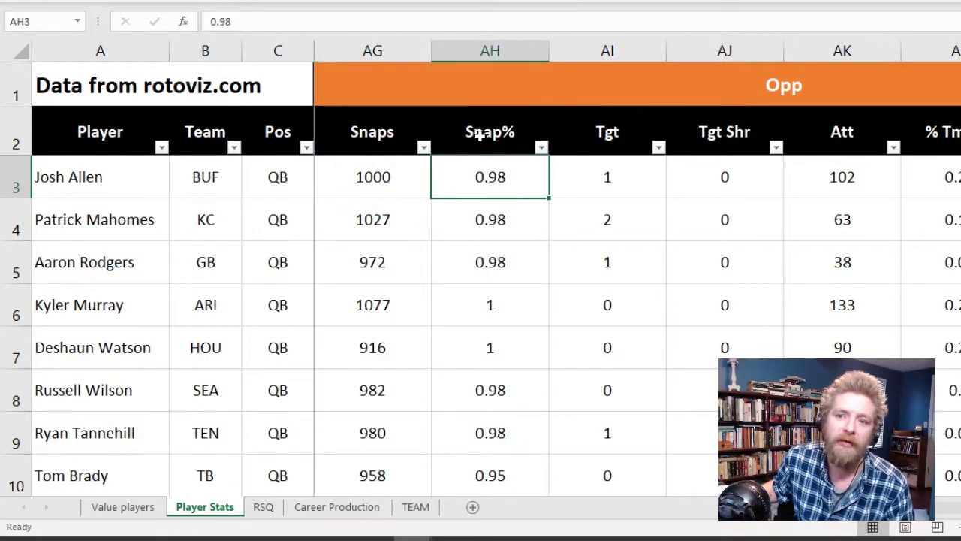
{"action": "key", "text": "Right"}
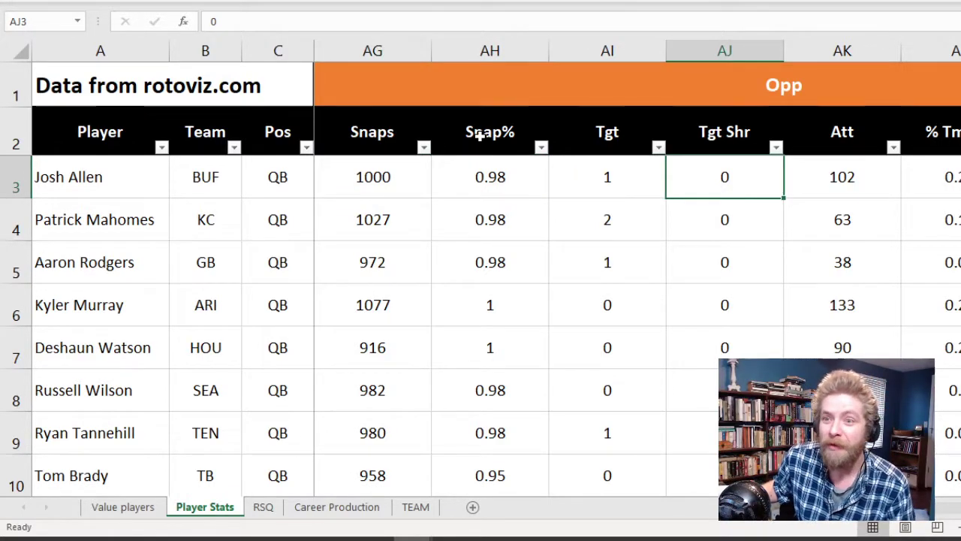
Skim the remaining Opp headings across to % Tm Opps and return to the start of the Opp group
{"action": "key", "text": "Up"}
{"action": "key", "text": "Right"}
{"action": "key", "text": "Right"}
{"action": "key", "text": "Right"}
{"action": "key", "text": "Right"}
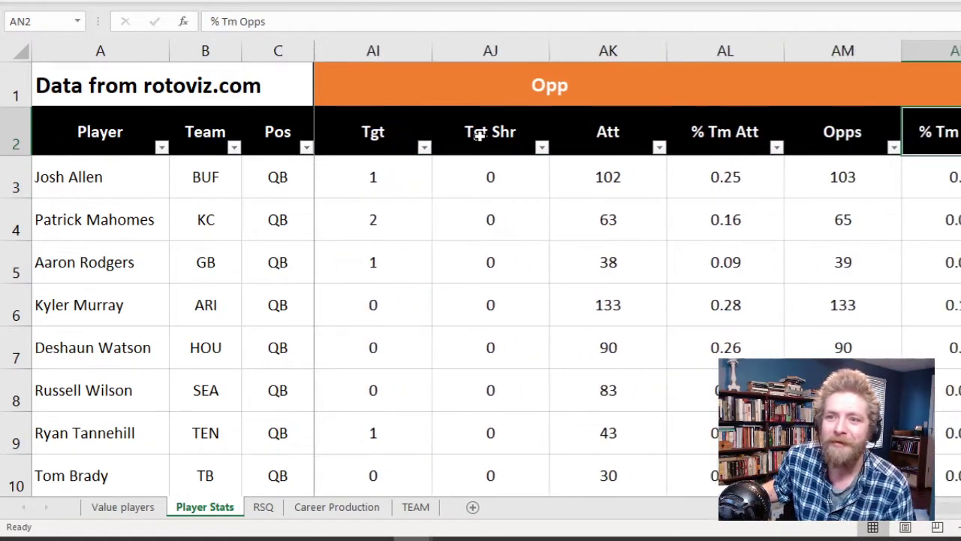
{"action": "key", "text": "Left"}
{"action": "key", "text": "Left"}
{"action": "scroll", "coordinate": [478, 136], "scroll_direction": "left", "scroll_amount": 2}
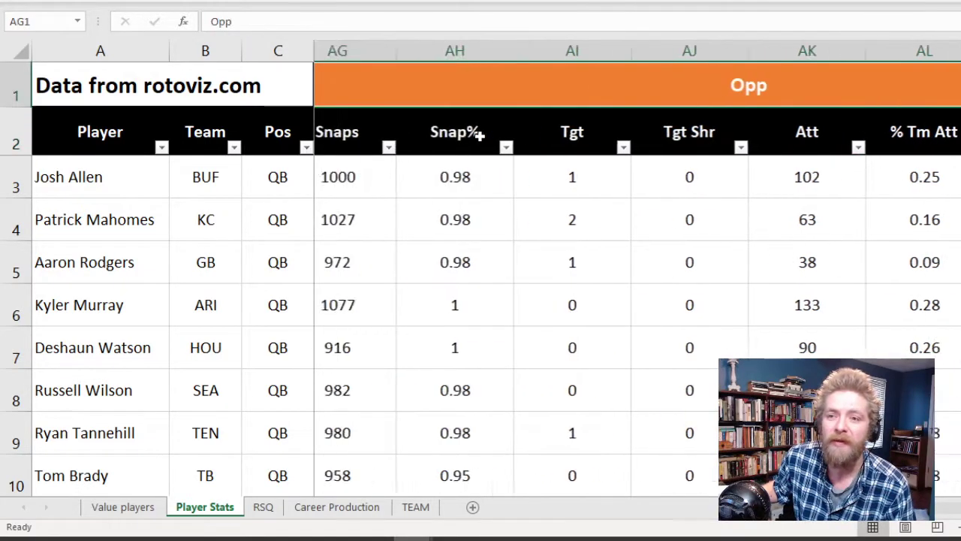
{"action": "key", "text": "Down"}
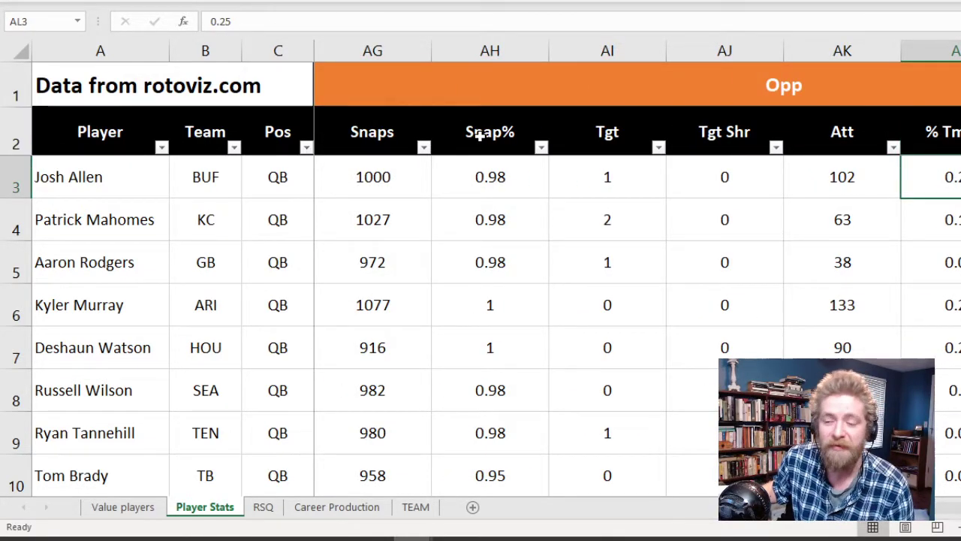
Examine the Tgt, Tgt Shr, Att and % Tm Att headings in the Opp group
{"action": "key", "text": "Up"}
{"action": "key", "text": "Left"}
{"action": "key", "text": "Left"}
{"action": "key", "text": "Left"}
{"action": "key", "text": "Right"}
{"action": "key", "text": "Right"}
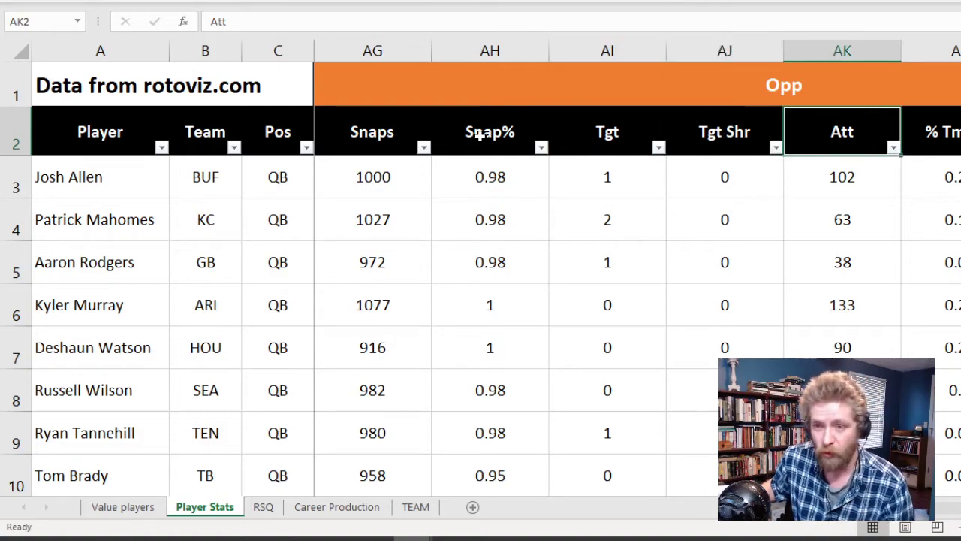
{"action": "key", "text": "Right"}
{"action": "key", "text": "Right"}
{"action": "key", "text": "Left"}
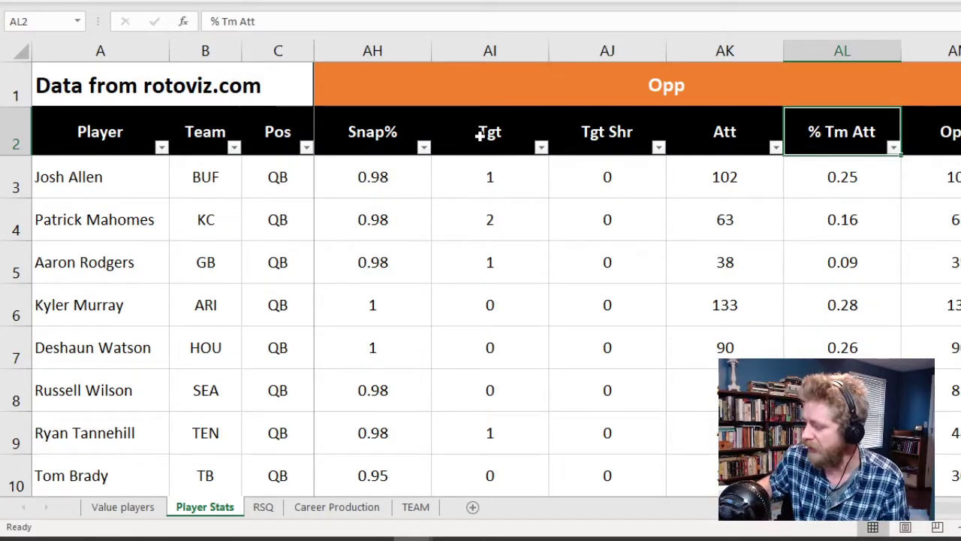
View the end of the Opp group and move on to the Passing group heading
{"action": "key", "text": "Up"}
{"action": "key", "text": "Right"}
{"action": "key", "text": "Left"}
{"action": "key", "text": "Right"}
{"action": "key", "text": "Down"}
{"action": "key", "text": "Right"}
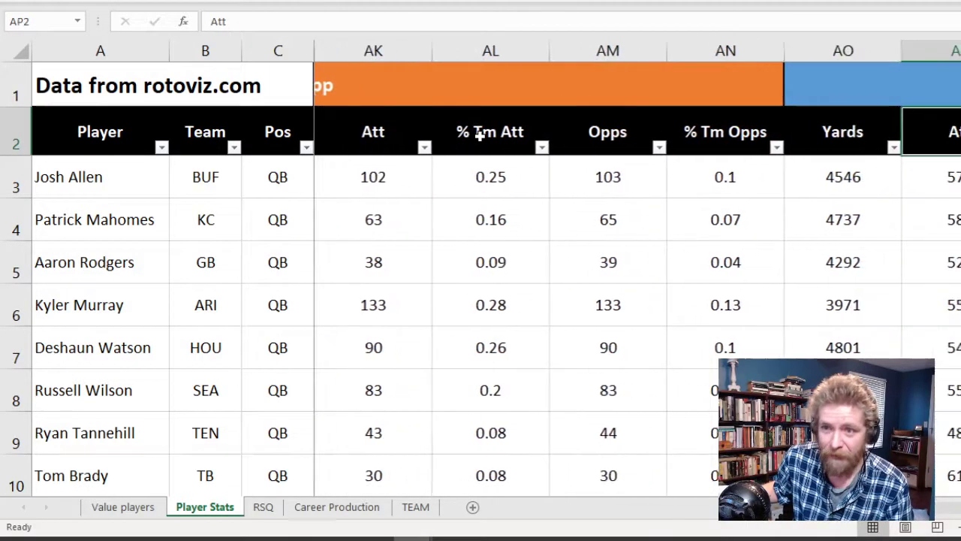
{"action": "key", "text": "Left"}
{"action": "key", "text": "Left"}
{"action": "key", "text": "Right"}
{"action": "key", "text": "Right"}
{"action": "key", "text": "Up"}
{"action": "key", "text": "Right"}
{"action": "key", "text": "Left"}
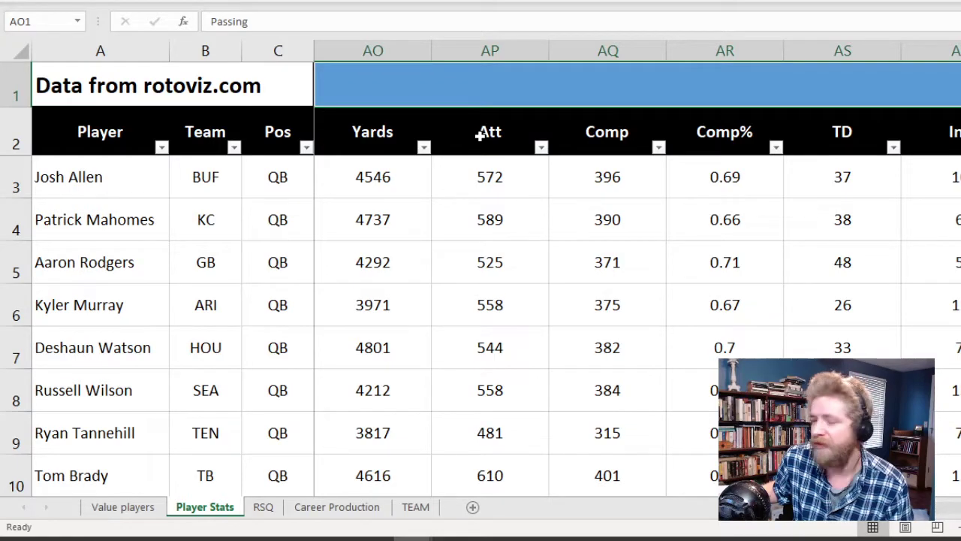
Skim the Passing headings as far as AY/Att and return to the group's Yards heading
{"action": "key", "text": "Down"}
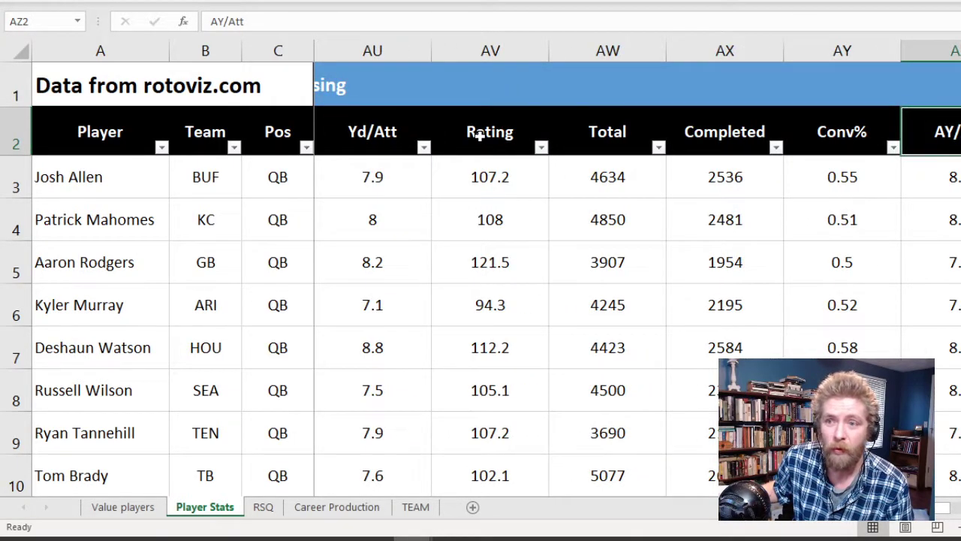
{"action": "key", "text": "Left"}
{"action": "key", "text": "Left"}
{"action": "key", "text": "Left"}
{"action": "key", "text": "Left"}
{"action": "key", "text": "Left"}
{"action": "key", "text": "Left"}
{"action": "key", "text": "Left"}
{"action": "key", "text": "Left"}
{"action": "key", "text": "Left"}
{"action": "key", "text": "Left"}
{"action": "key", "text": "Left"}
{"action": "key", "text": "Left"}
{"action": "key", "text": "Left"}
{"action": "key", "text": "Left"}
{"action": "key", "text": "Right"}
{"action": "key", "text": "Right"}
{"action": "key", "text": "Right"}
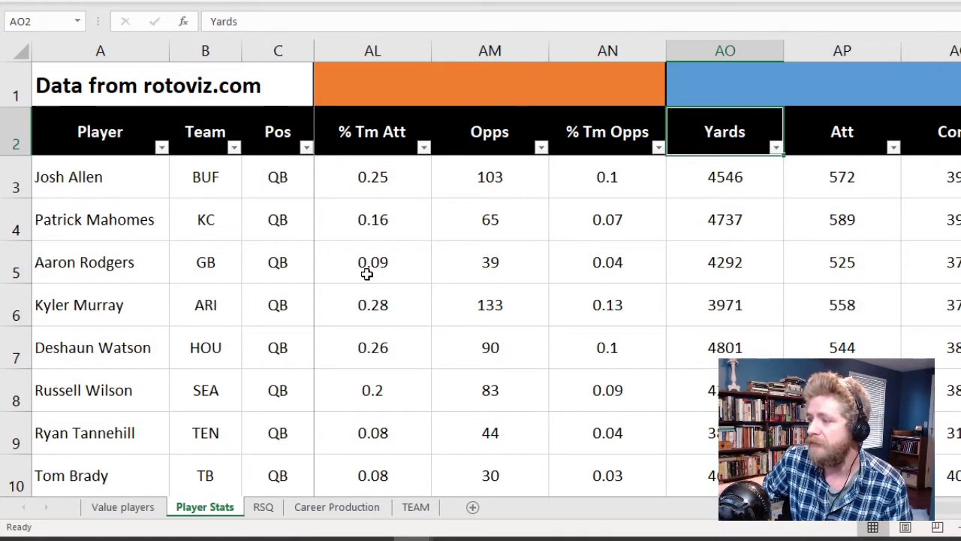
Examine the first player's name, team and position cells, and the Passing group's Yards heading and first value
{"action": "left_click", "coordinate": [133, 180]}
{"action": "left_click", "coordinate": [239, 182]}
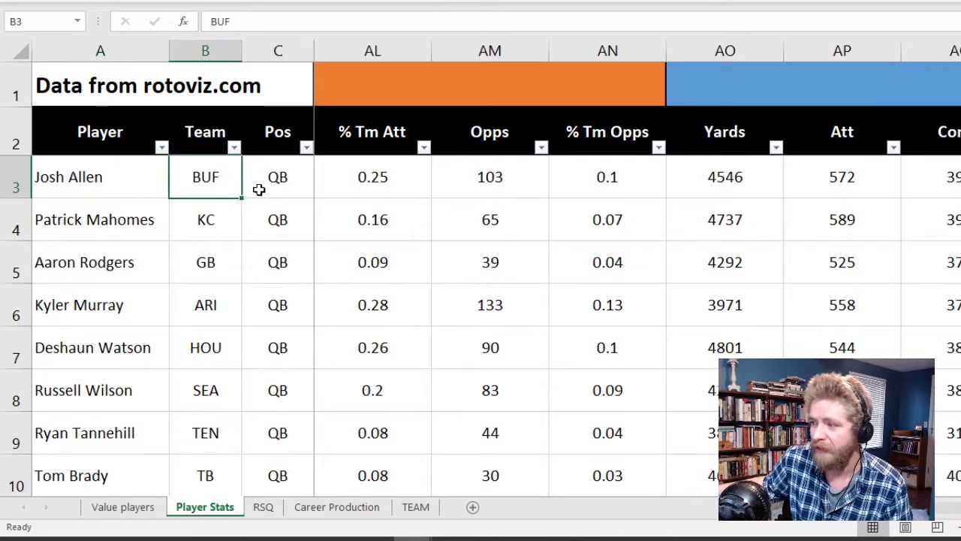
{"action": "left_click", "coordinate": [256, 192]}
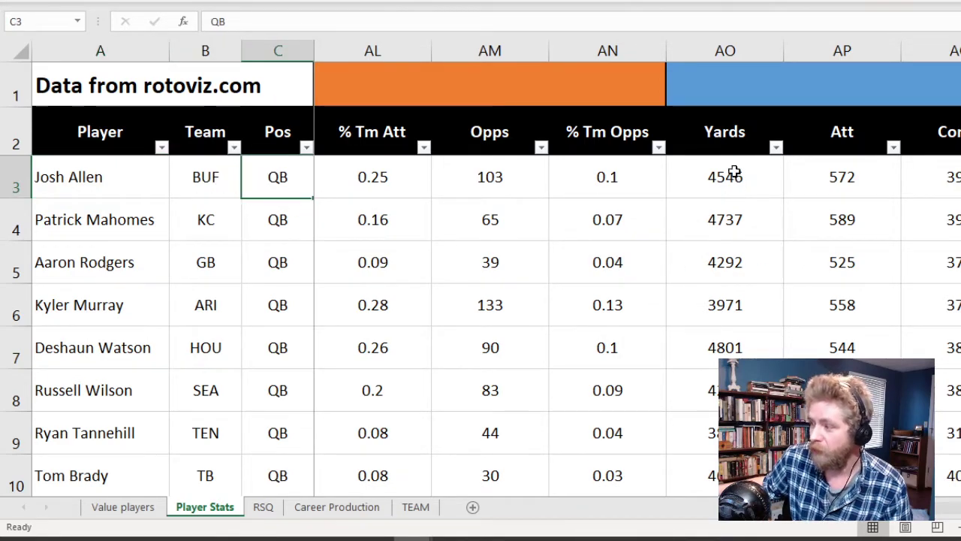
{"action": "left_click", "coordinate": [730, 132]}
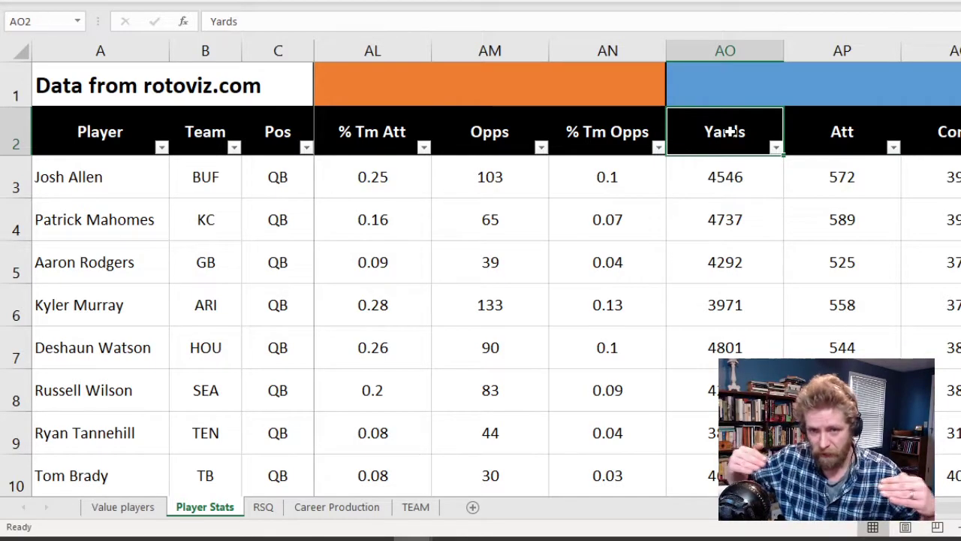
{"action": "key", "text": "Down"}
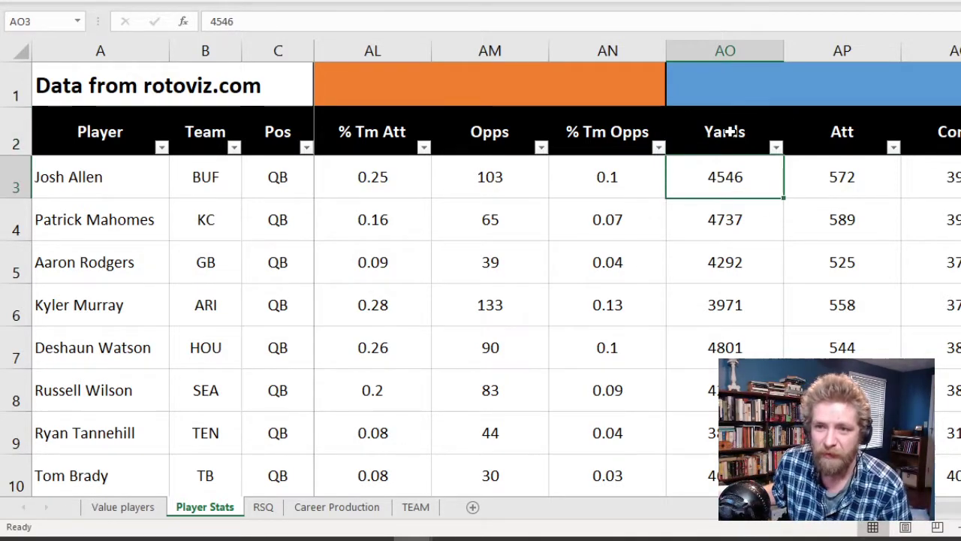
Examine the Passing headings from Att through Comp, Comp%, TD, Int and Yd/Att to Rating
{"action": "key", "text": "Up"}
{"action": "key", "text": "Right"}
{"action": "key", "text": "Right"}
{"action": "key", "text": "Right"}
{"action": "key", "text": "Right"}
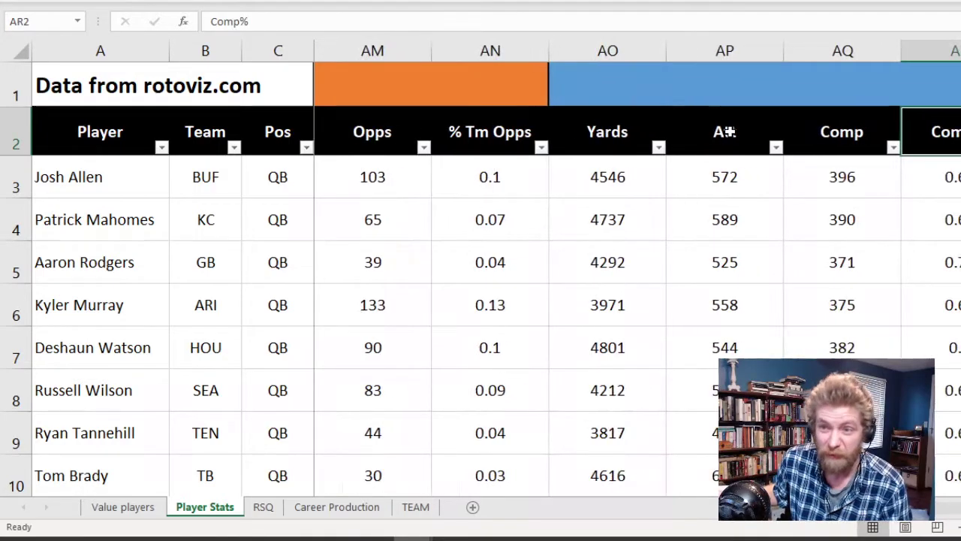
{"action": "key", "text": "Right"}
{"action": "key", "text": "Right"}
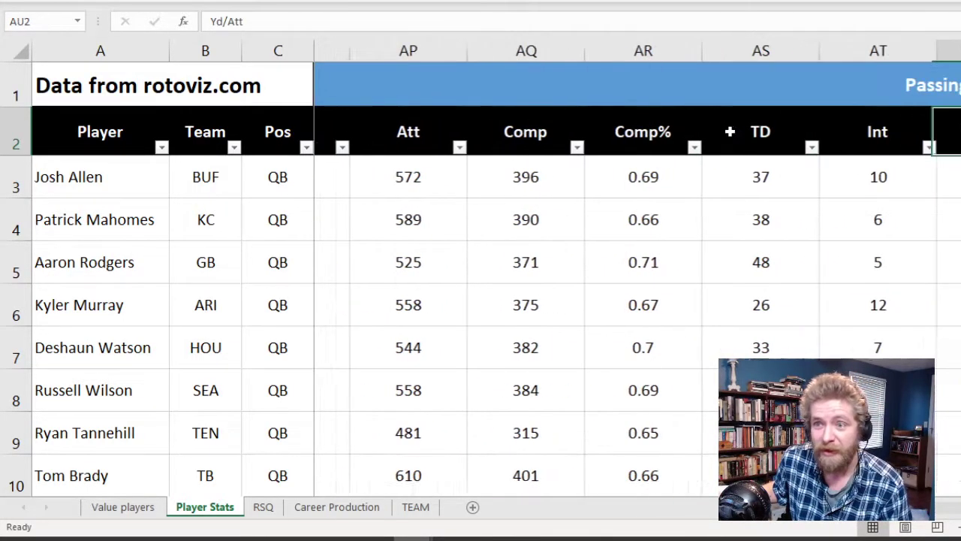
{"action": "key", "text": "Left"}
{"action": "key", "text": "Right"}
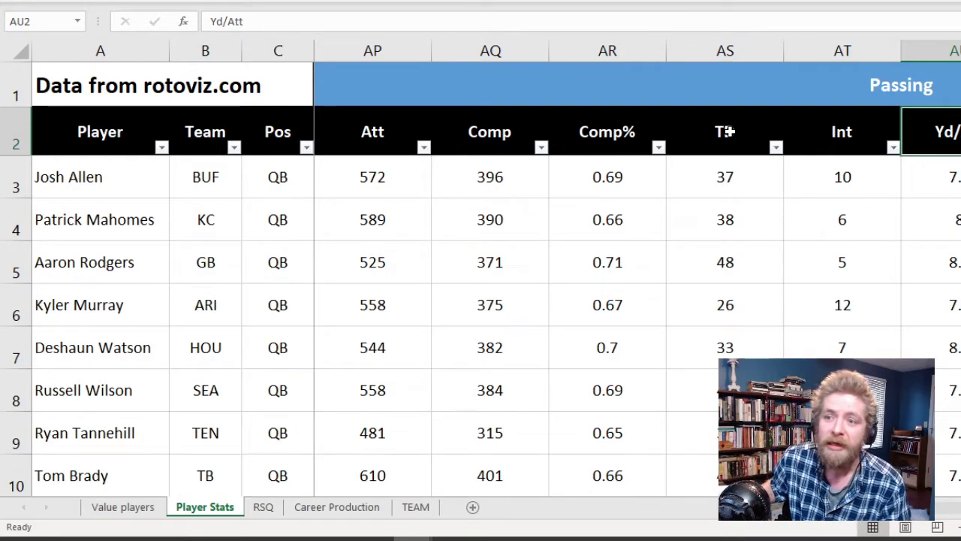
{"action": "key", "text": "Right"}
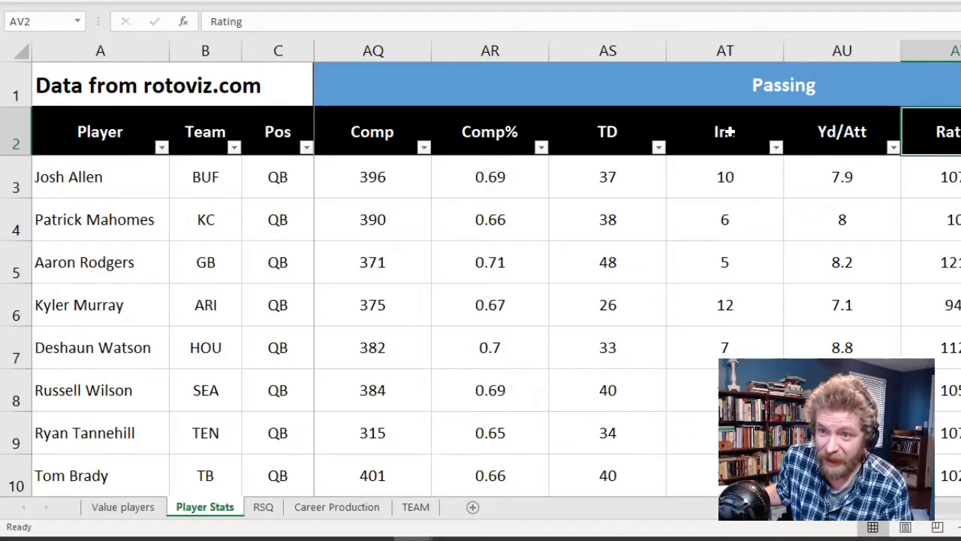
Examine the Total, Completed, Conv% and AY/Att headings and return to the Passing group heading
{"action": "key", "text": "Right"}
{"action": "key", "text": "Right"}
{"action": "key", "text": "Right"}
{"action": "key", "text": "Right"}
{"action": "key", "text": "Right"}
{"action": "key", "text": "Left"}
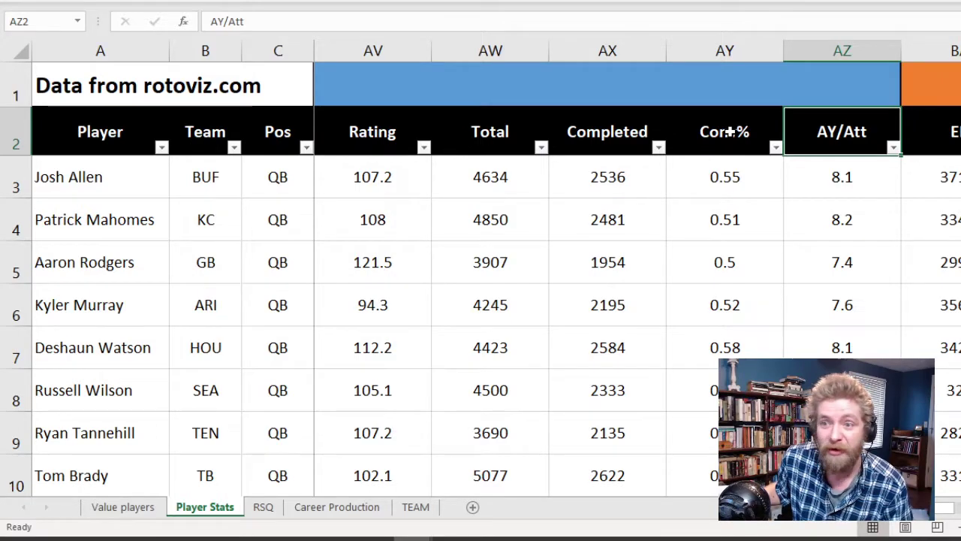
{"action": "key", "text": "Up"}
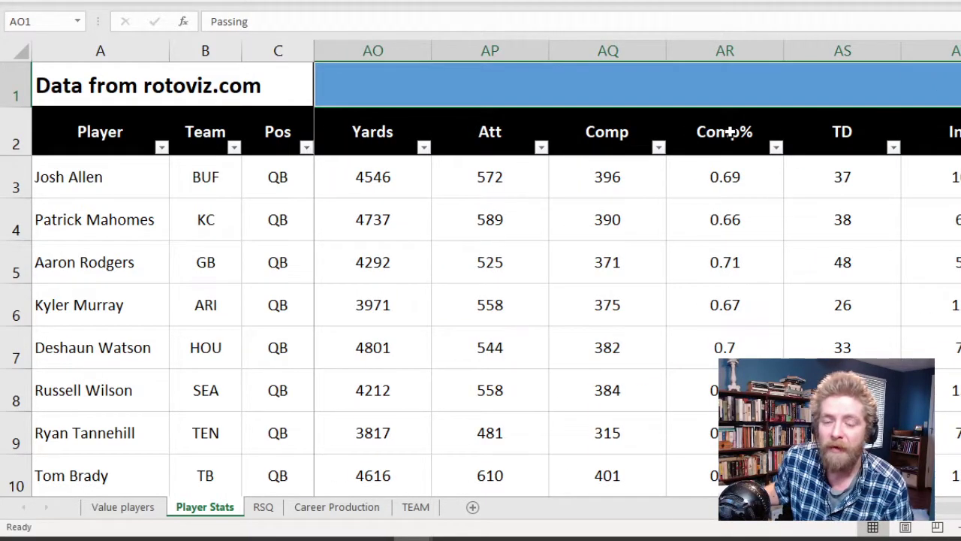
Examine the Ep group's headings from EP and FPOE through the passing and rushing columns to reEP
{"action": "key", "text": "Right"}
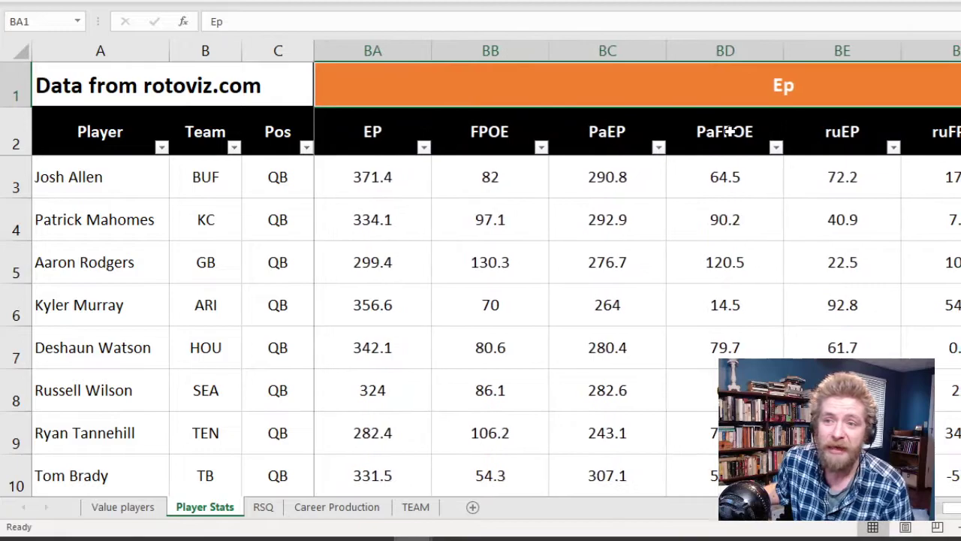
{"action": "key", "text": "Down"}
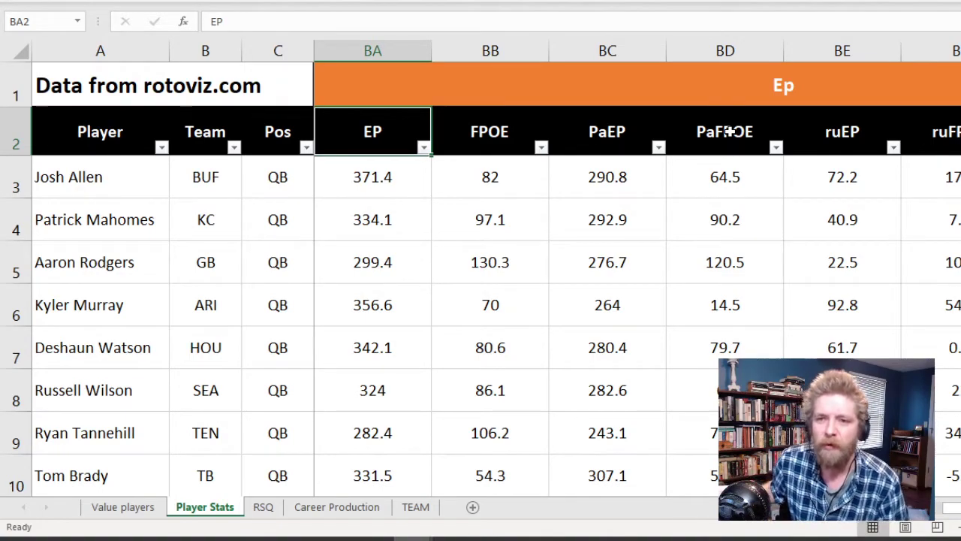
{"action": "key", "text": "Right"}
{"action": "key", "text": "Right"}
{"action": "key", "text": "Right"}
{"action": "key", "text": "Right"}
{"action": "key", "text": "Right"}
{"action": "key", "text": "Right"}
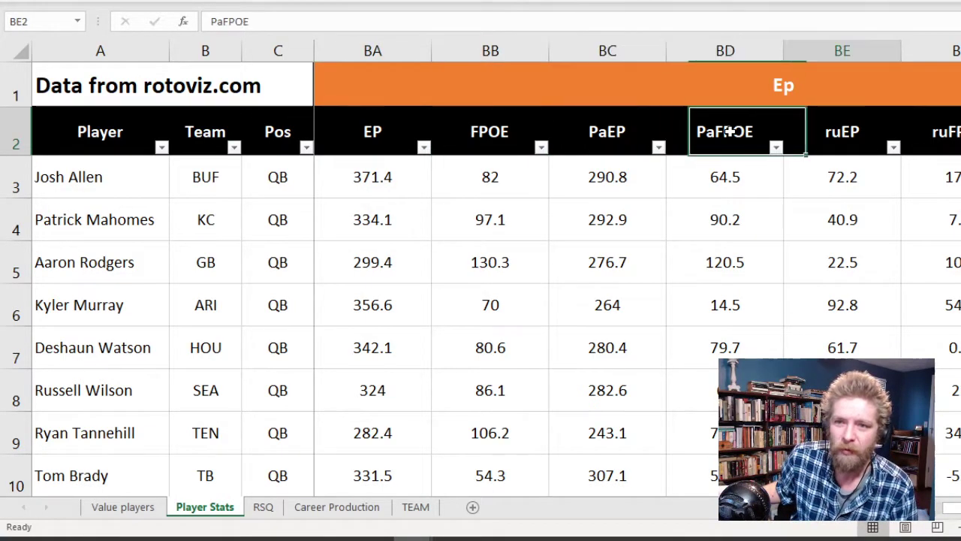
{"action": "key", "text": "Right"}
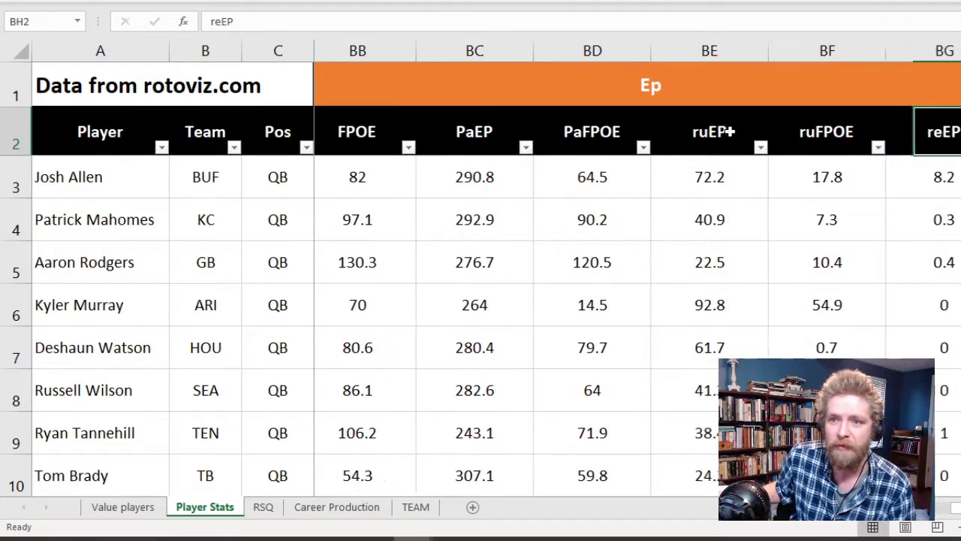
Return from the receiving columns through PaFPOE to the Ep group's EP heading
{"action": "left_click", "coordinate": [729, 132]}
{"action": "key", "text": "Left"}
{"action": "key", "text": "Left"}
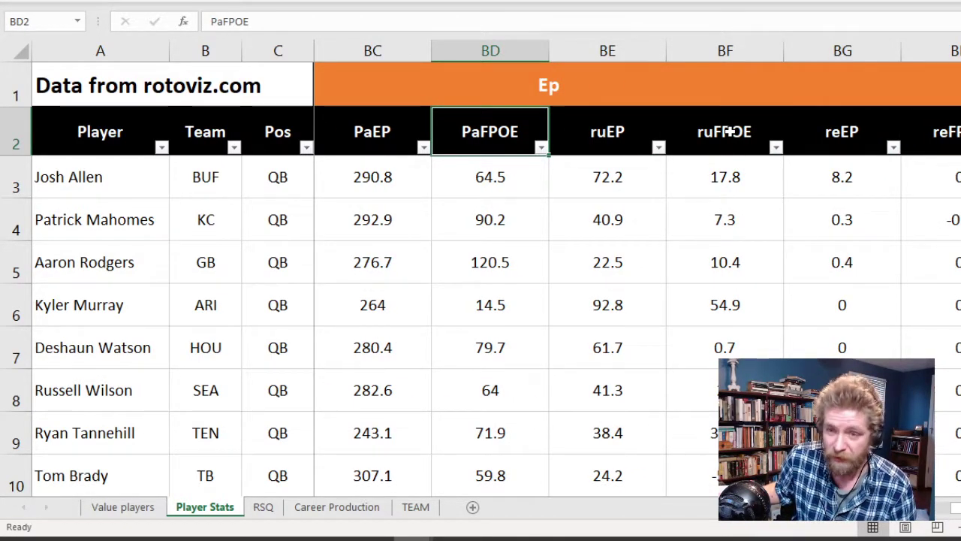
{"action": "key", "text": "Left"}
{"action": "key", "text": "Left"}
{"action": "key", "text": "Left"}
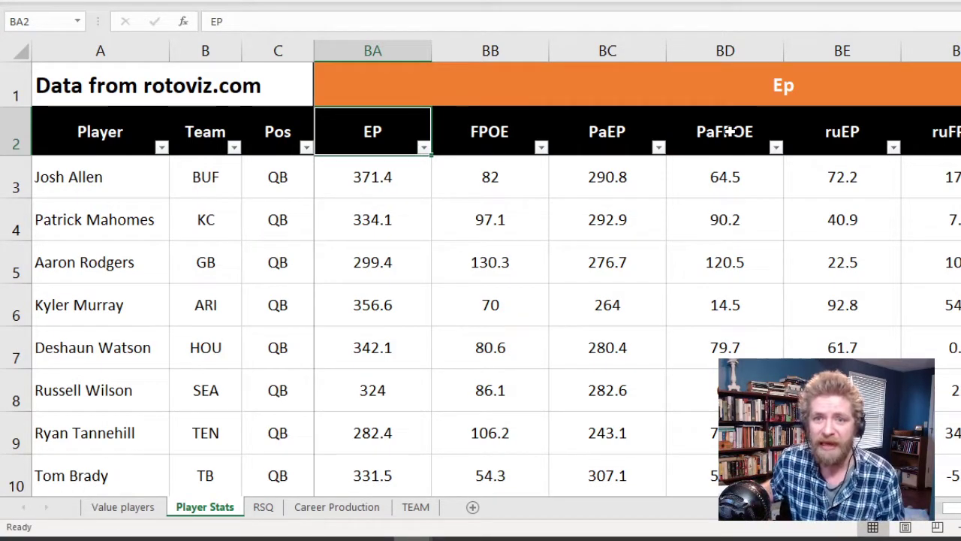
Compare the EP and FPOE headings and examine the first player's Ep values from FPOE through ruEP
{"action": "key", "text": "Right"}
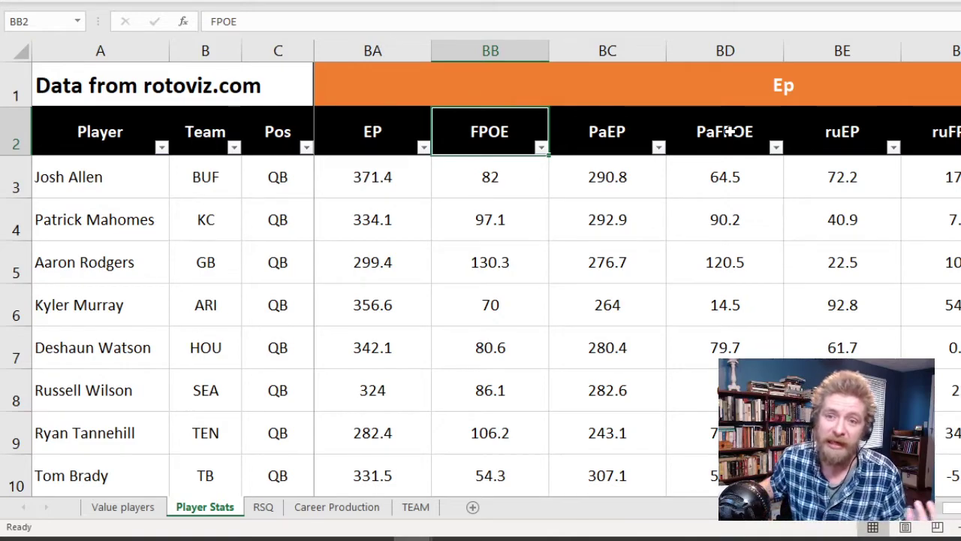
{"action": "key", "text": "Left"}
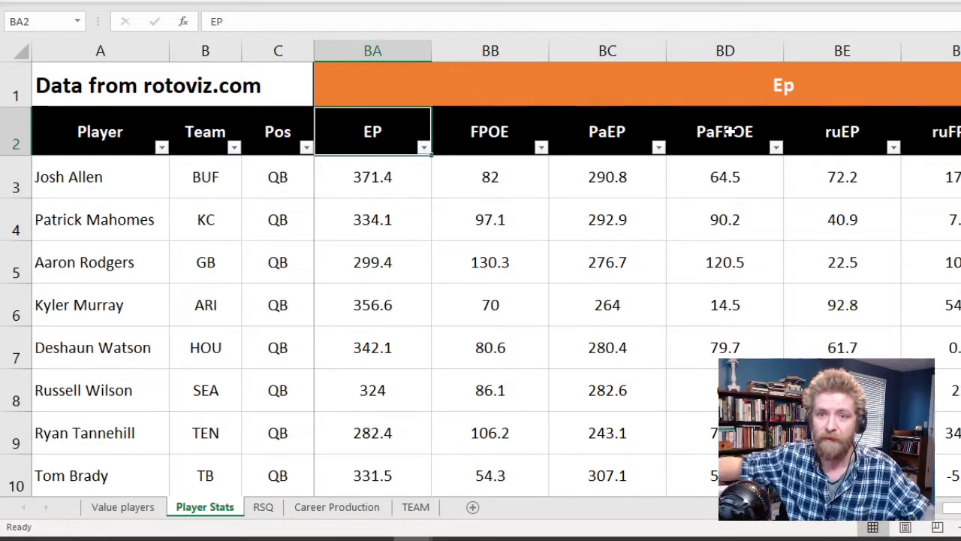
{"action": "key", "text": "Right"}
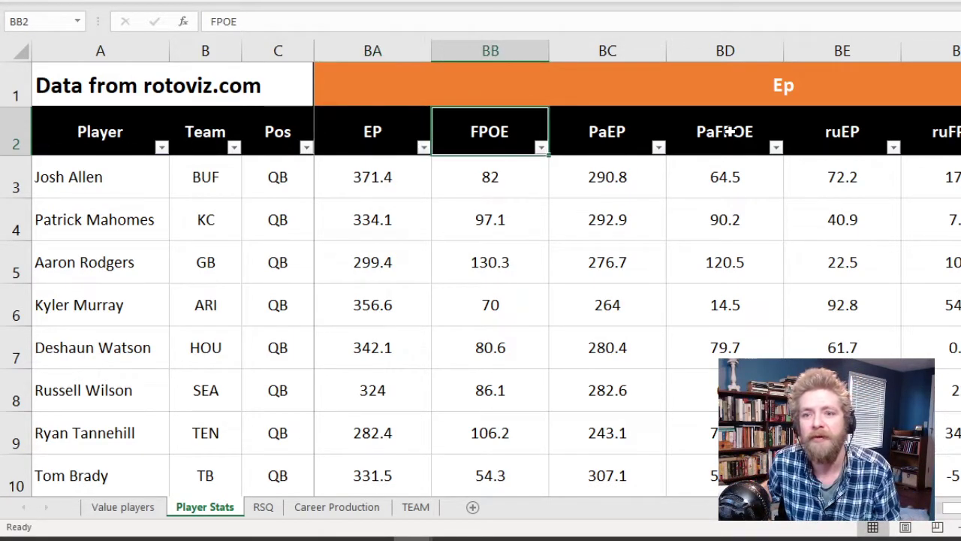
{"action": "key", "text": "Down"}
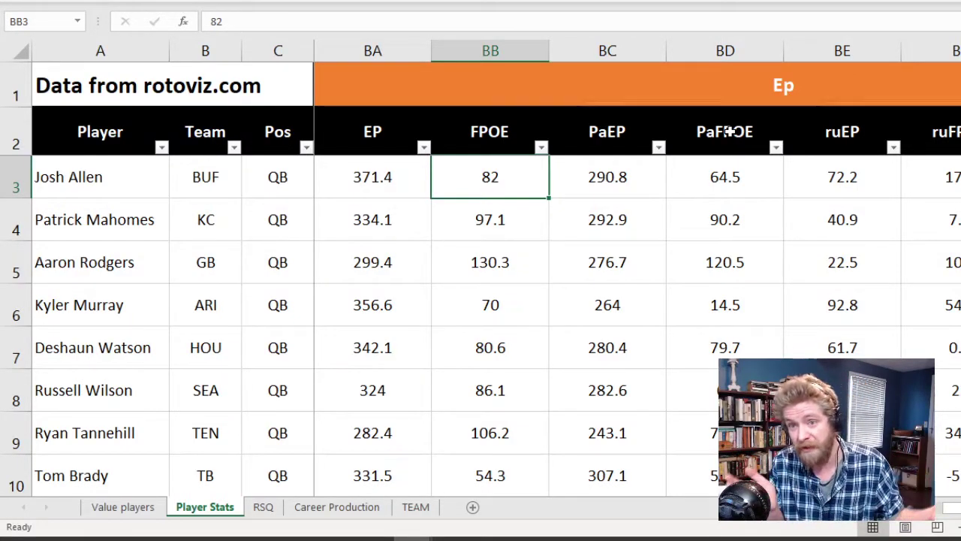
{"action": "key", "text": "Right"}
{"action": "key", "text": "Right"}
{"action": "key", "text": "Right"}
{"action": "key", "text": "Right"}
{"action": "key", "text": "Right"}
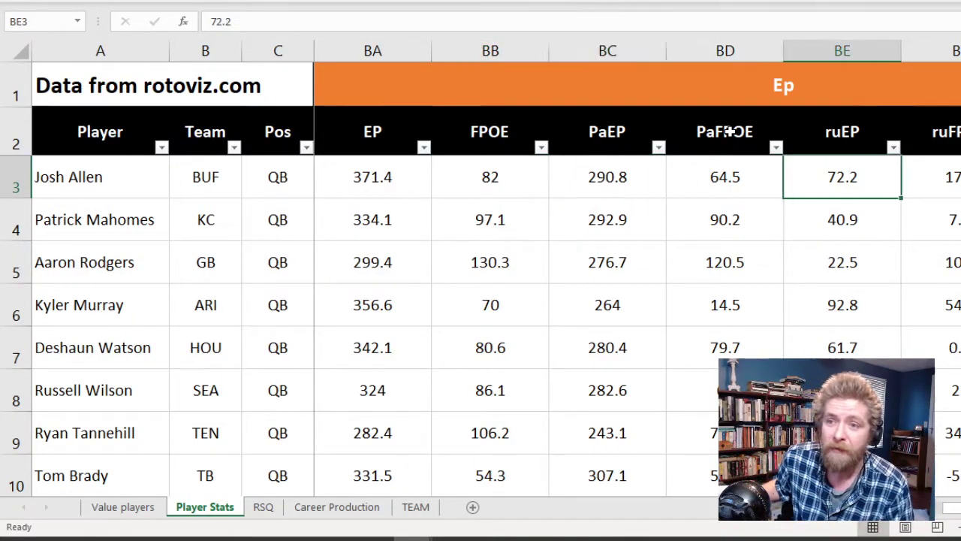
Examine the remaining Ep headings through reFPOE and move on to the Rush group heading
{"action": "key", "text": "Up"}
{"action": "key", "text": "Right"}
{"action": "key", "text": "Right"}
{"action": "key", "text": "Right"}
{"action": "key", "text": "Right"}
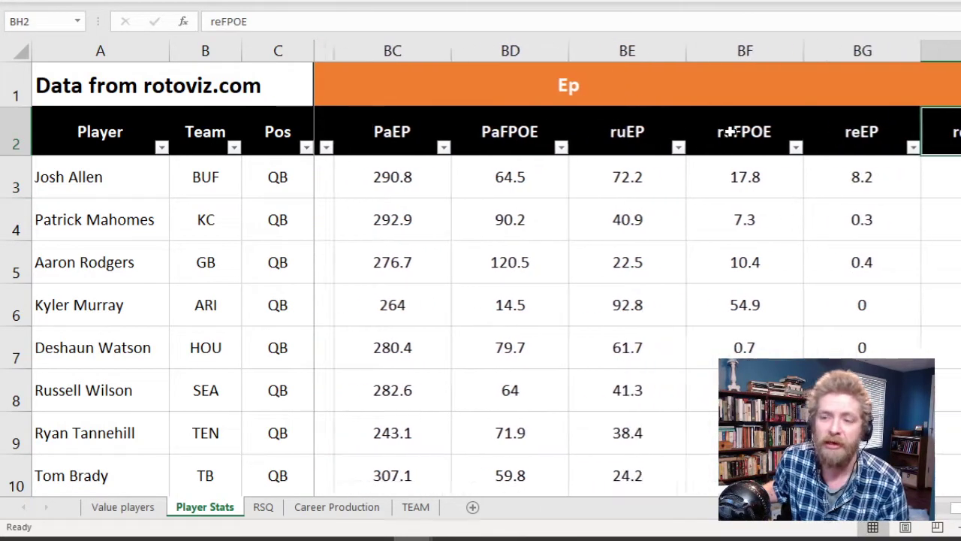
{"action": "key", "text": "Right"}
{"action": "key", "text": "Right"}
{"action": "key", "text": "Up"}
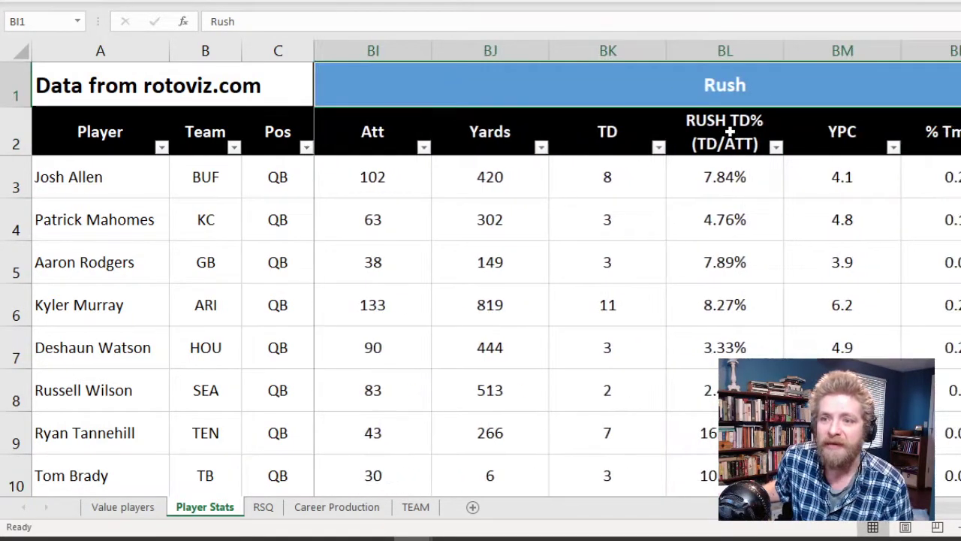
Examine the first player's rushing TD, Yards and RUSH TD% values and the RUSH TD% (TD/ATT) heading
{"action": "key", "text": "Down"}
{"action": "key", "text": "Down"}
{"action": "key", "text": "Left"}
{"action": "key", "text": "Left"}
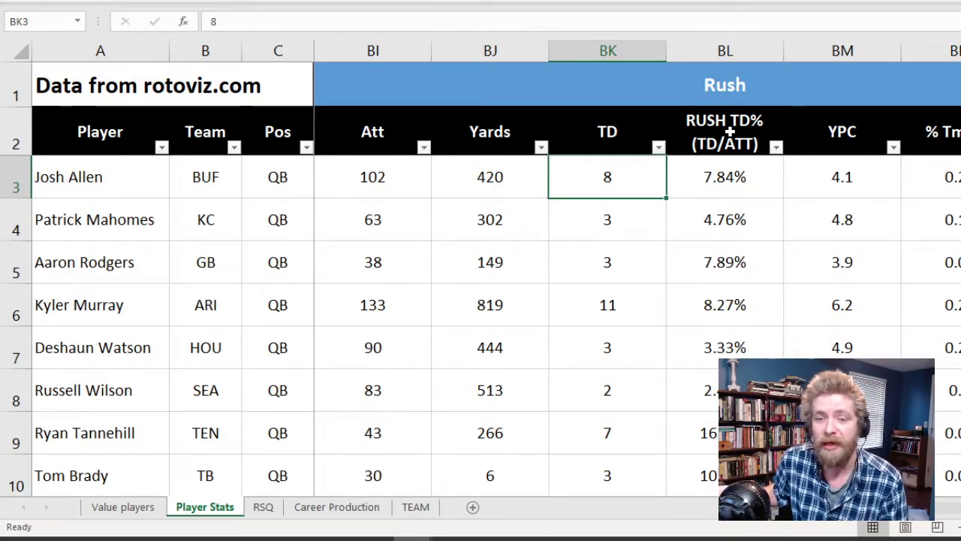
{"action": "key", "text": "Left"}
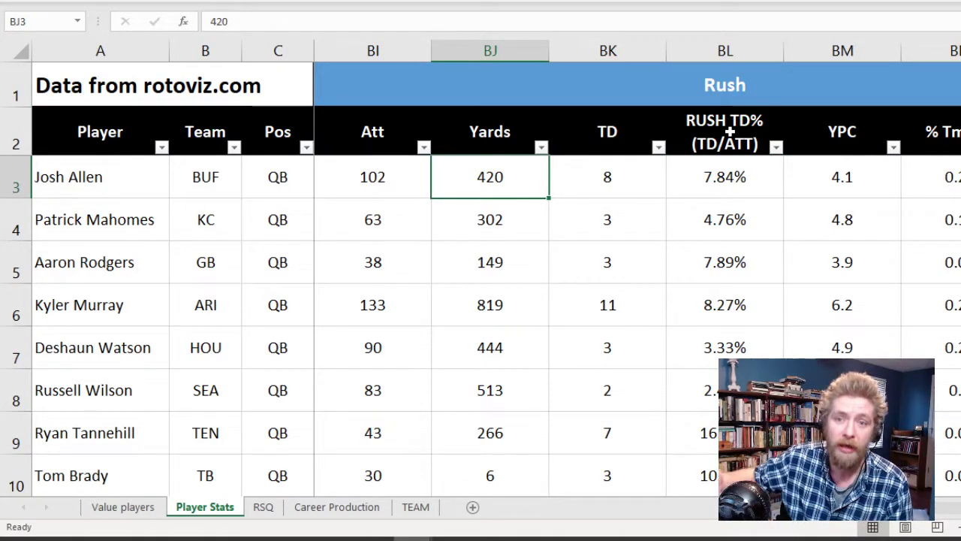
{"action": "key", "text": "Right"}
{"action": "key", "text": "Right"}
{"action": "key", "text": "Right"}
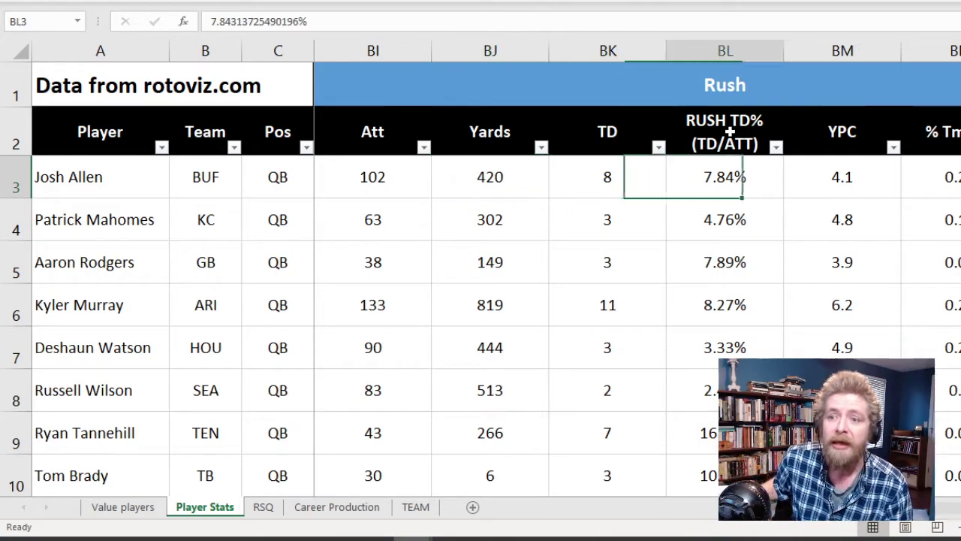
{"action": "key", "text": "Left"}
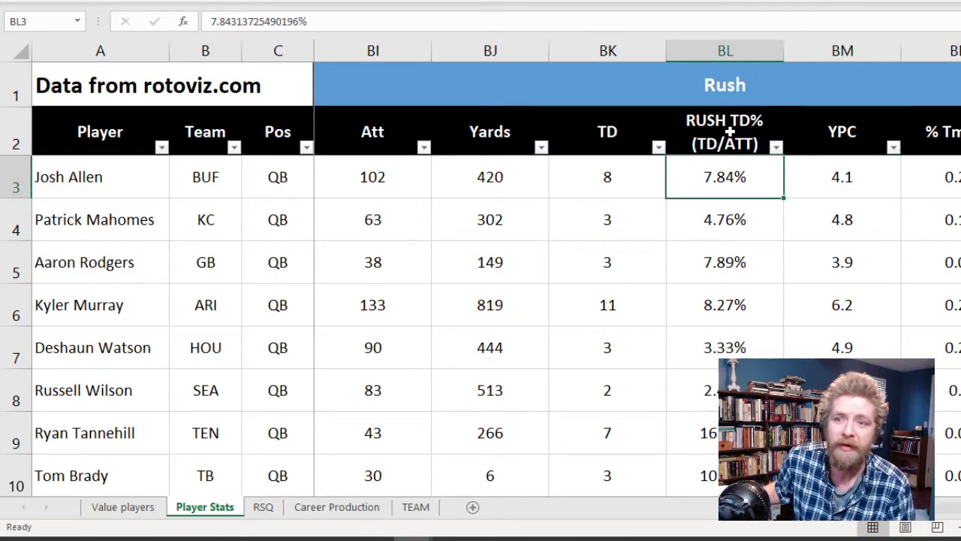
{"action": "key", "text": "Up"}
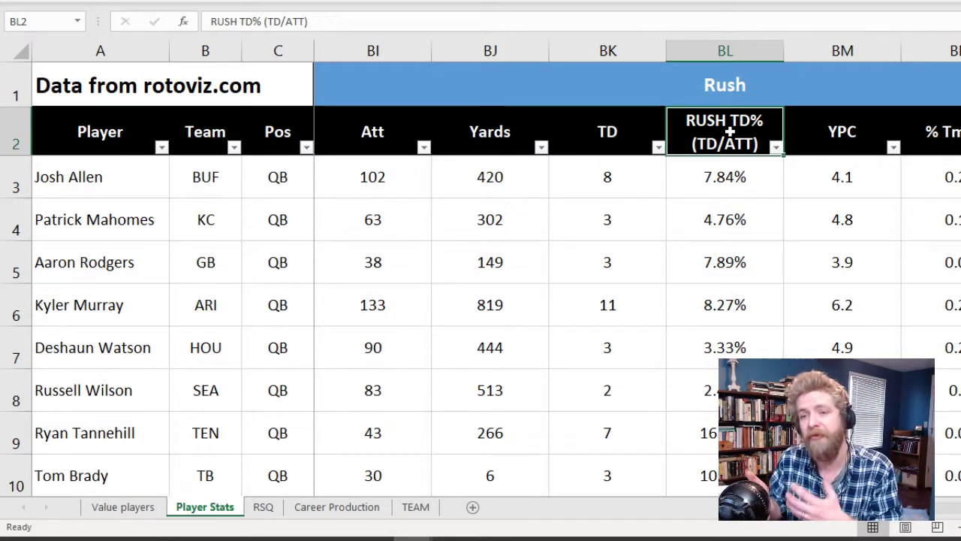
Examine the YPC, % Tm Att and FumL headings and continue into the REC group as far as Yards
{"action": "key", "text": "Right"}
{"action": "key", "text": "Right"}
{"action": "key", "text": "Right"}
{"action": "key", "text": "Right"}
{"action": "key", "text": "Right"}
{"action": "key", "text": "Right"}
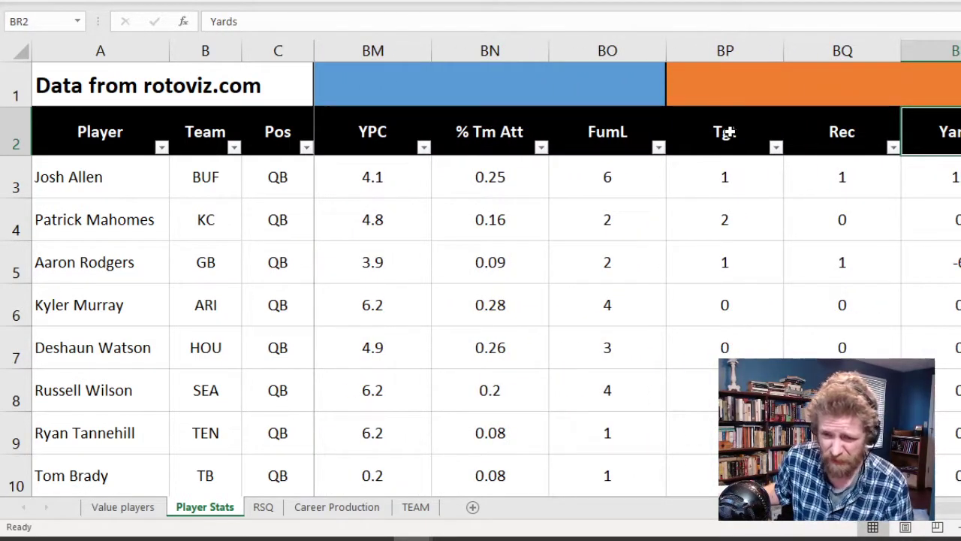
Examine the REC group heading and return to the group's Tgt heading
{"action": "key", "text": "Right"}
{"action": "key", "text": "Left"}
{"action": "key", "text": "Left"}
{"action": "key", "text": "Right"}
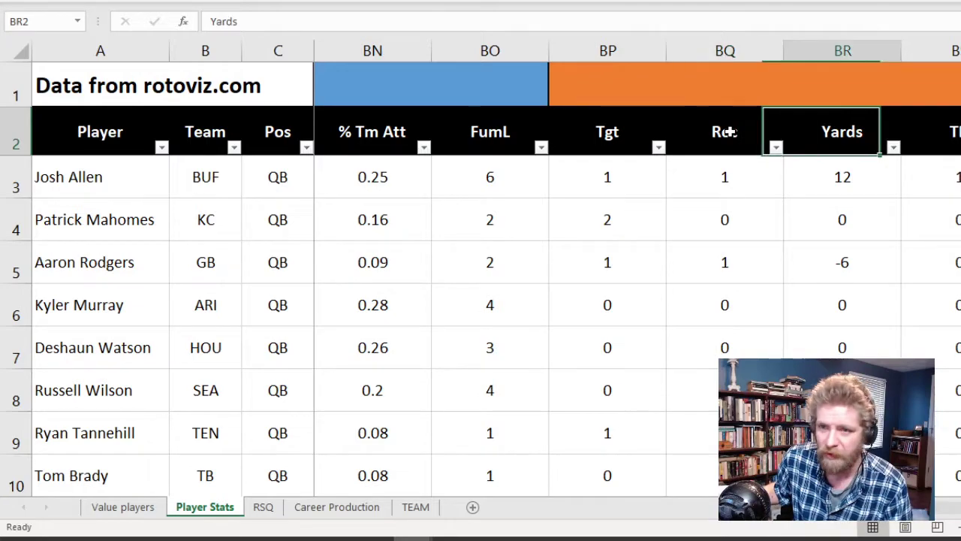
{"action": "key", "text": "Right"}
{"action": "key", "text": "Right"}
{"action": "key", "text": "Up"}
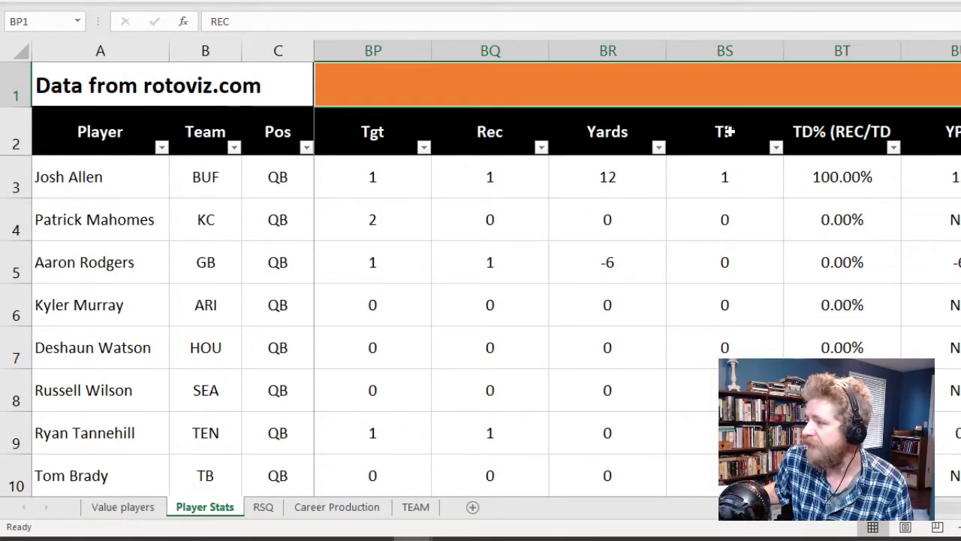
{"action": "key", "text": "Right"}
{"action": "key", "text": "Left"}
{"action": "key", "text": "Down"}
{"action": "key", "text": "Left"}
{"action": "key", "text": "Left"}
{"action": "key", "text": "Left"}
{"action": "key", "text": "Left"}
{"action": "key", "text": "Left"}
{"action": "key", "text": "Left"}
{"action": "key", "text": "Left"}
{"action": "key", "text": "Left"}
{"action": "key", "text": "Left"}
{"action": "key", "text": "Left"}
{"action": "key", "text": "Left"}
{"action": "key", "text": "Left"}
{"action": "key", "text": "Left"}
{"action": "key", "text": "Left"}
{"action": "key", "text": "Left"}
{"action": "key", "text": "Right"}
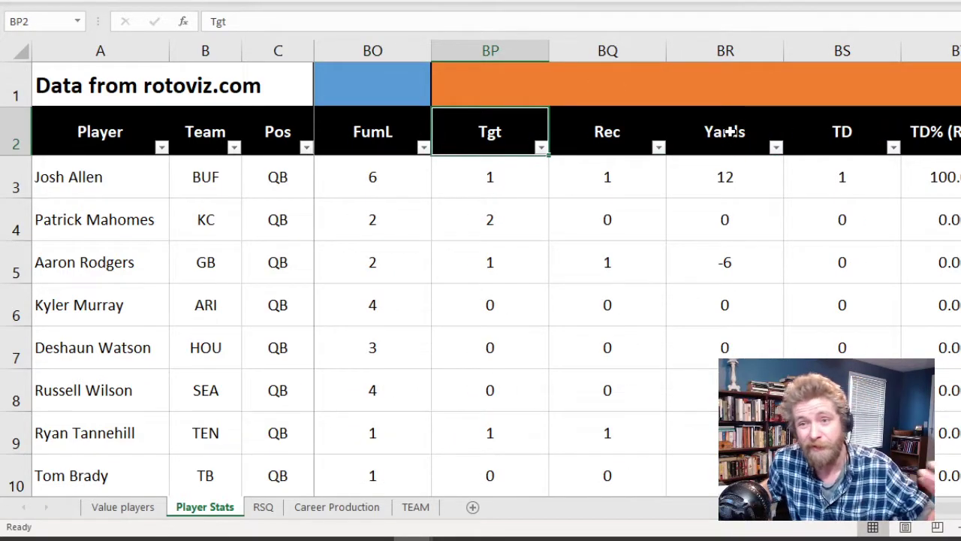
Examine the REC headings from Rec through Yards, TD, TD%, YPR and Yd/Tgt to TGT%
{"action": "key", "text": "Right"}
{"action": "key", "text": "Right"}
{"action": "key", "text": "Right"}
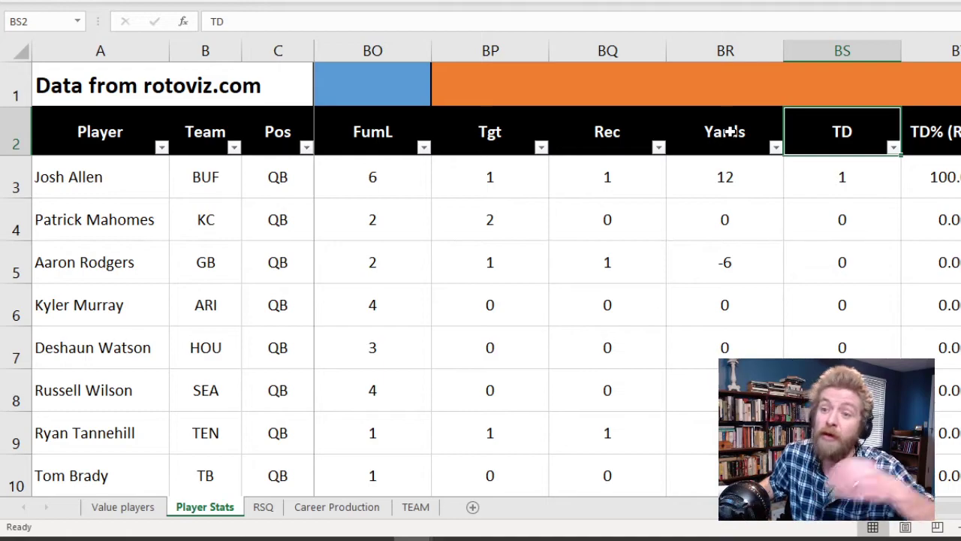
{"action": "key", "text": "Right"}
{"action": "key", "text": "Right"}
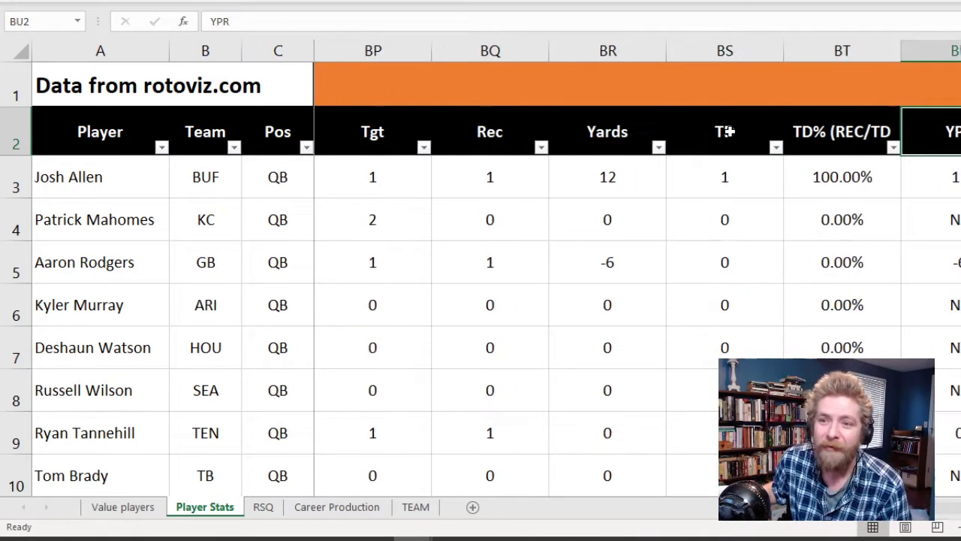
{"action": "key", "text": "Right"}
{"action": "key", "text": "Left"}
{"action": "key", "text": "Right"}
{"action": "key", "text": "Right"}
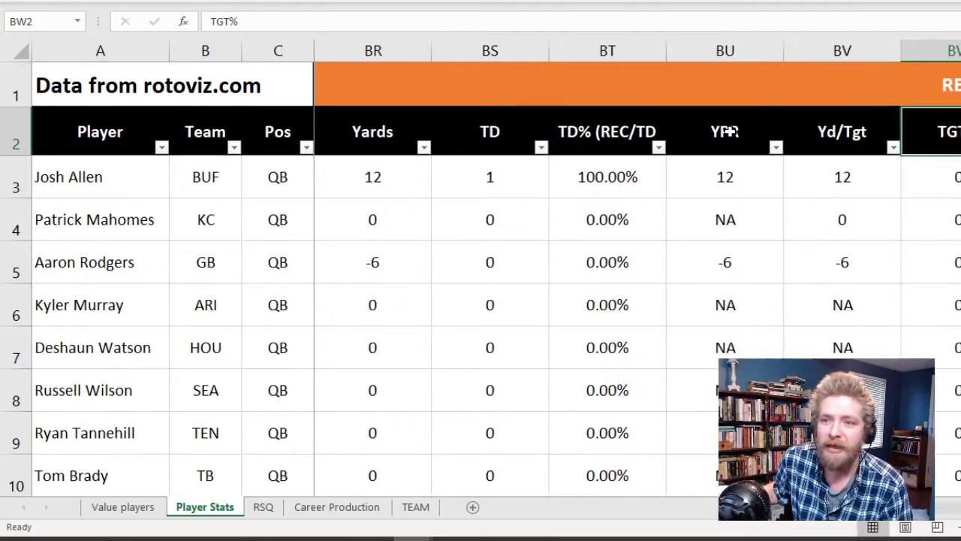
Recheck the Yd/Tgt heading and examine the REC headings through TGT%, AirYards and AY/Tgt to YAC
{"action": "key", "text": "Left"}
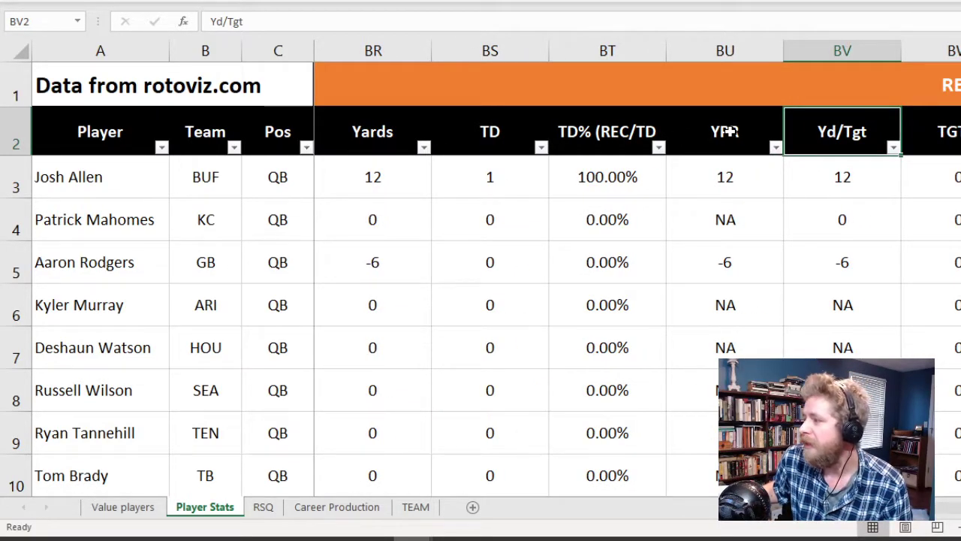
{"action": "key", "text": "Right"}
{"action": "key", "text": "Right"}
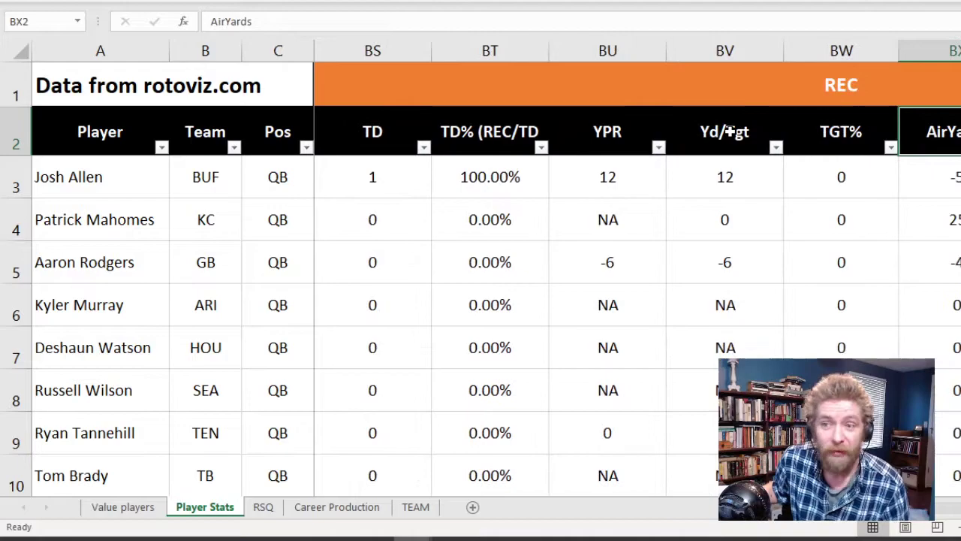
{"action": "key", "text": "Right"}
{"action": "key", "text": "Right"}
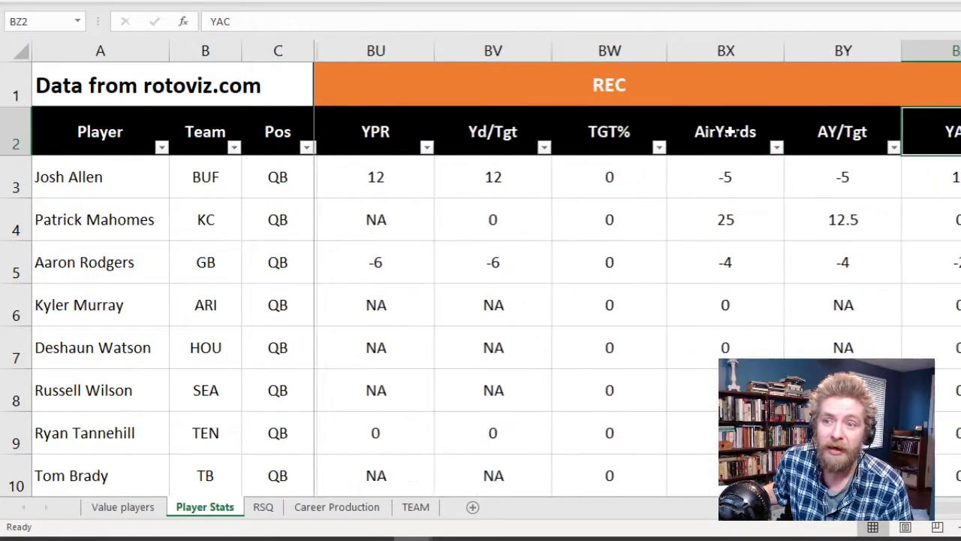
Try renaming the REC group's AY/Tgt heading as Adot, and undo the rename
{"action": "key", "text": "Left"}
{"action": "key", "text": "Down"}
{"action": "key", "text": "Up"}
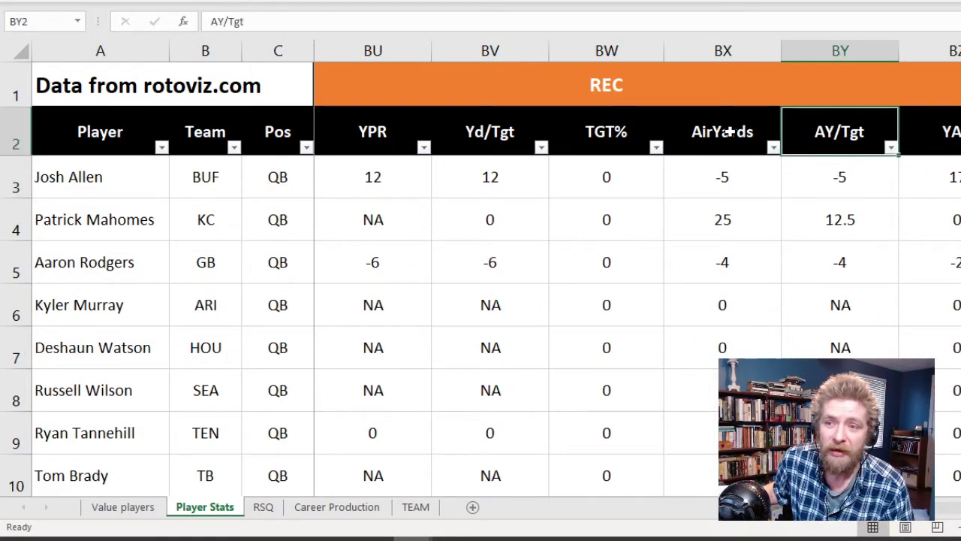
{"action": "type", "text": "Adot"}
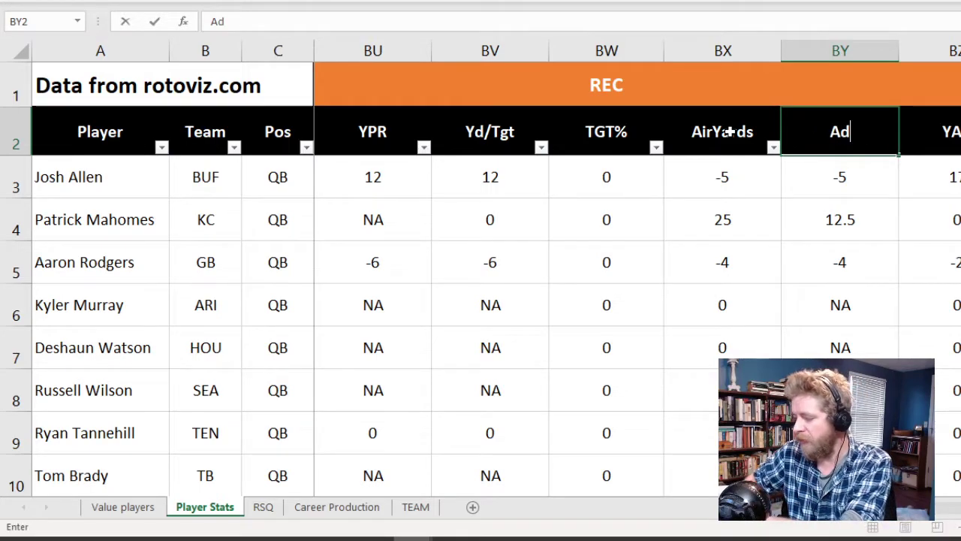
{"action": "key", "text": "Return"}
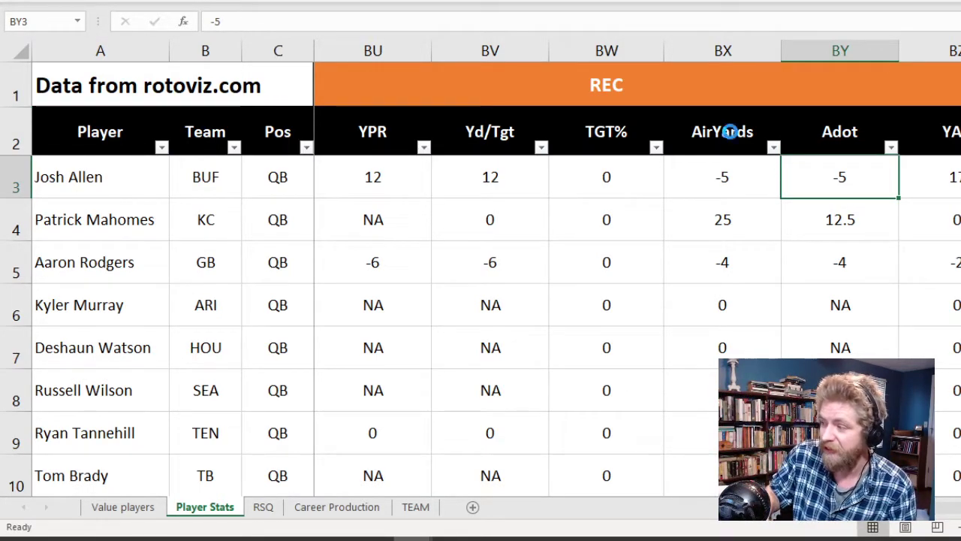
{"action": "key", "text": "ctrl+z"}
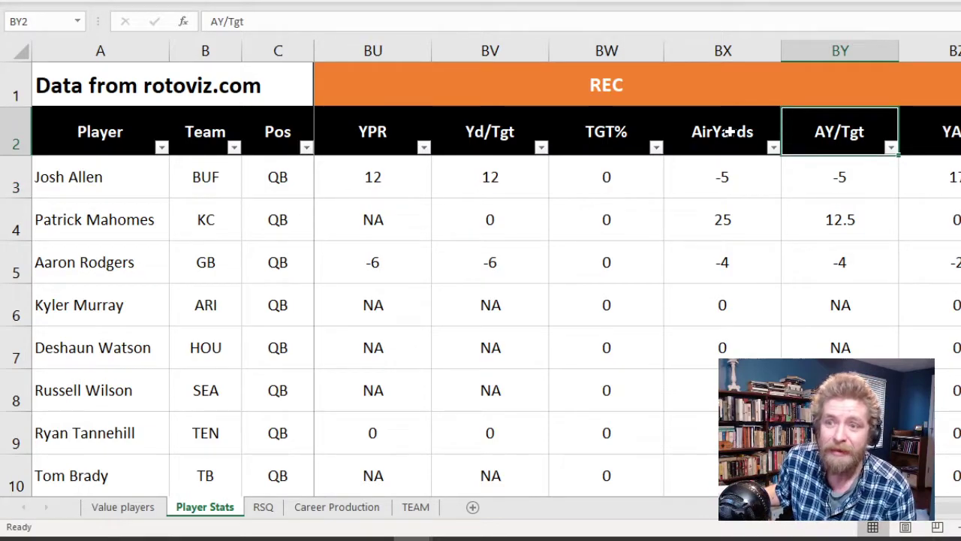
Examine the first player's AY/Tgt value and the AY/Tgt, YAC and RACR headings
{"action": "key", "text": "Down"}
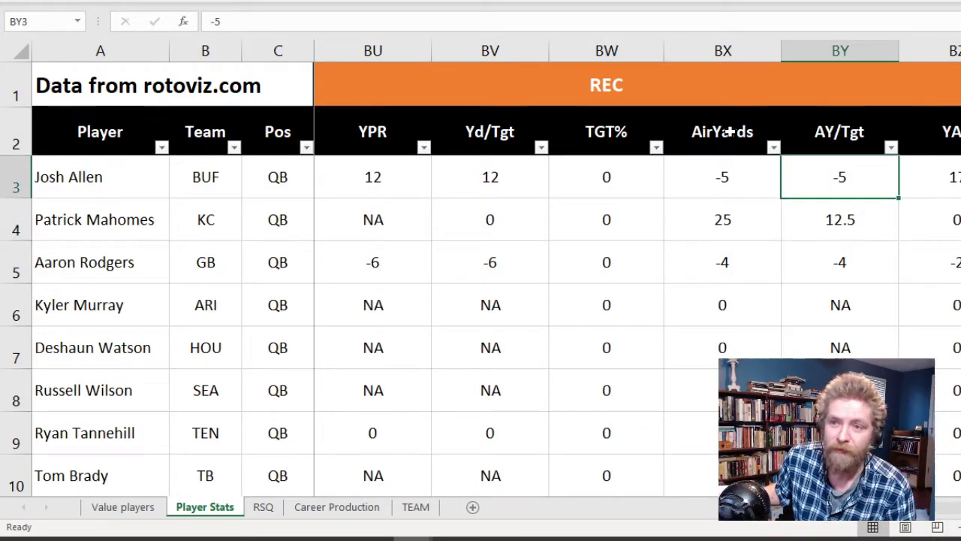
{"action": "key", "text": "Up"}
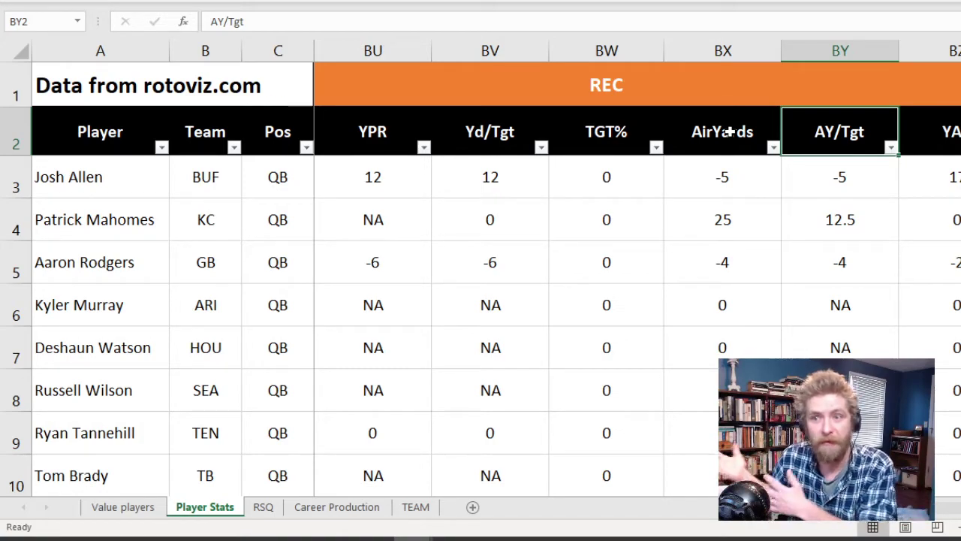
{"action": "key", "text": "Right"}
{"action": "key", "text": "Right"}
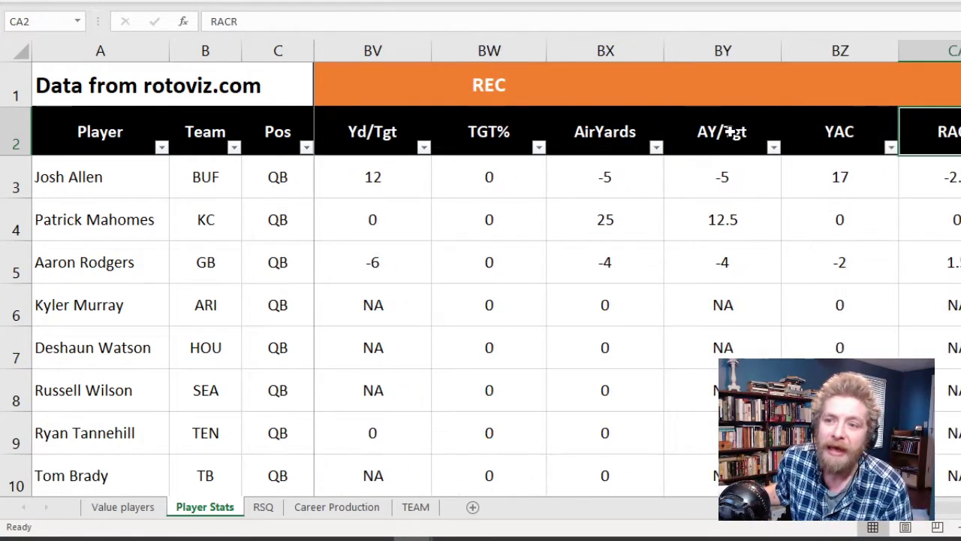
Examine the REC group's RACR heading and the first player's RACR value, glancing ahead to the WOPR and AirYAC headings
{"action": "key", "text": "Left"}
{"action": "key", "text": "Down"}
{"action": "key", "text": "Right"}
{"action": "key", "text": "Up"}
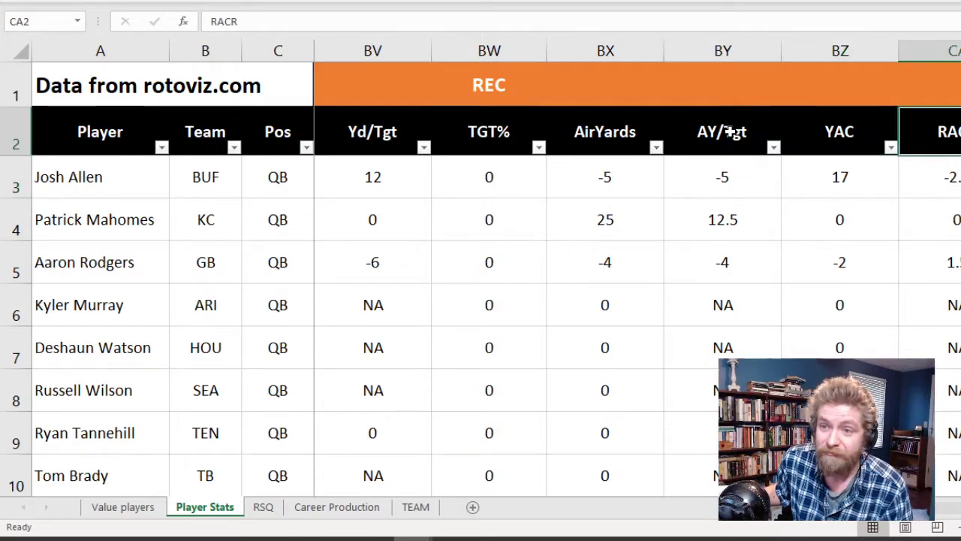
{"action": "key", "text": "Right"}
{"action": "key", "text": "Right"}
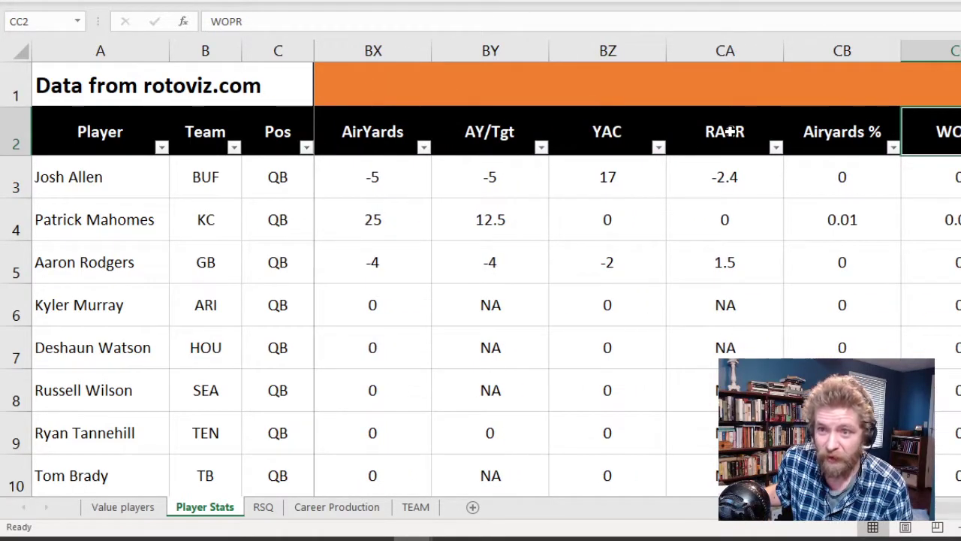
{"action": "key", "text": "Right"}
{"action": "key", "text": "Left"}
{"action": "key", "text": "Left"}
{"action": "key", "text": "Left"}
{"action": "key", "text": "Down"}
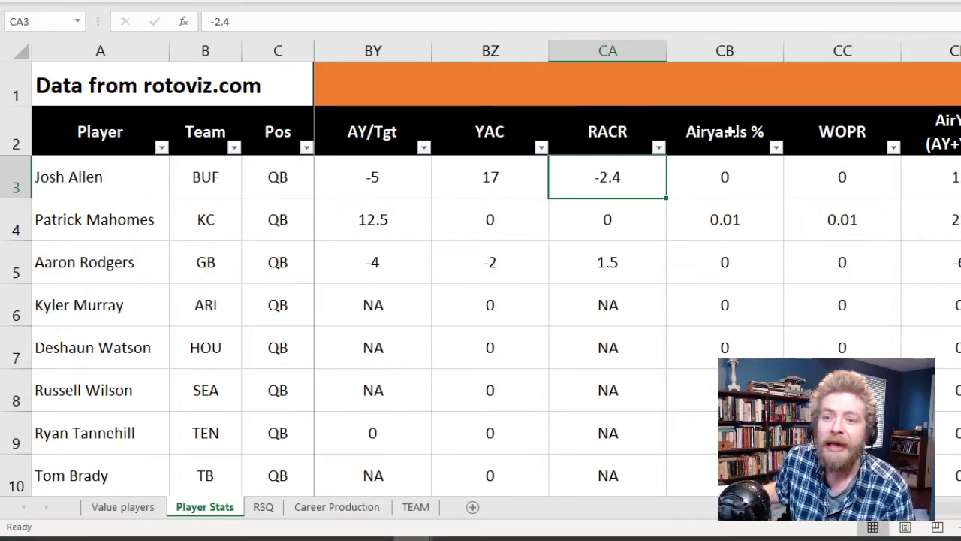
{"action": "key", "text": "Up"}
{"action": "key", "text": "Down"}
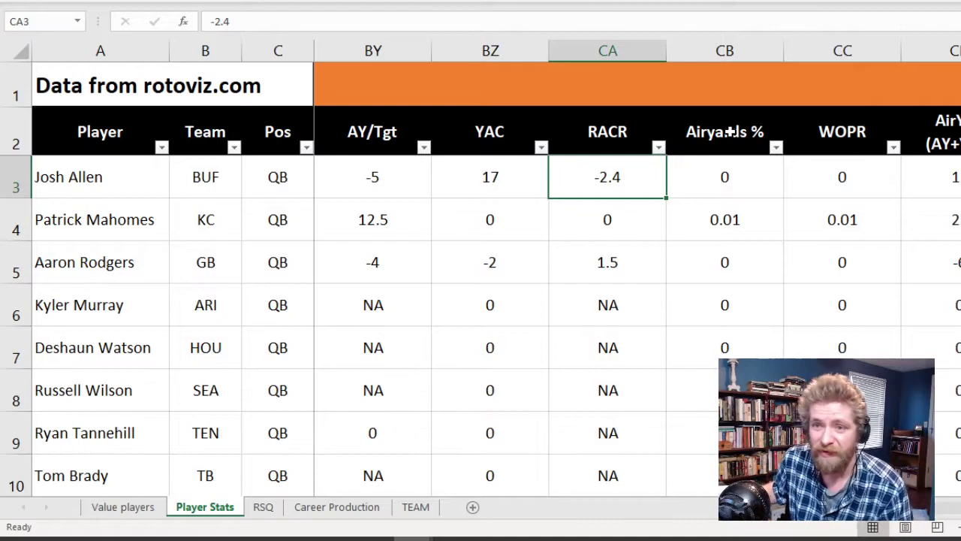
Examine the Airyards %, WOPR and AirYAC (AY+YAC) headings and the first player's AirYAC value
{"action": "key", "text": "Right"}
{"action": "key", "text": "Up"}
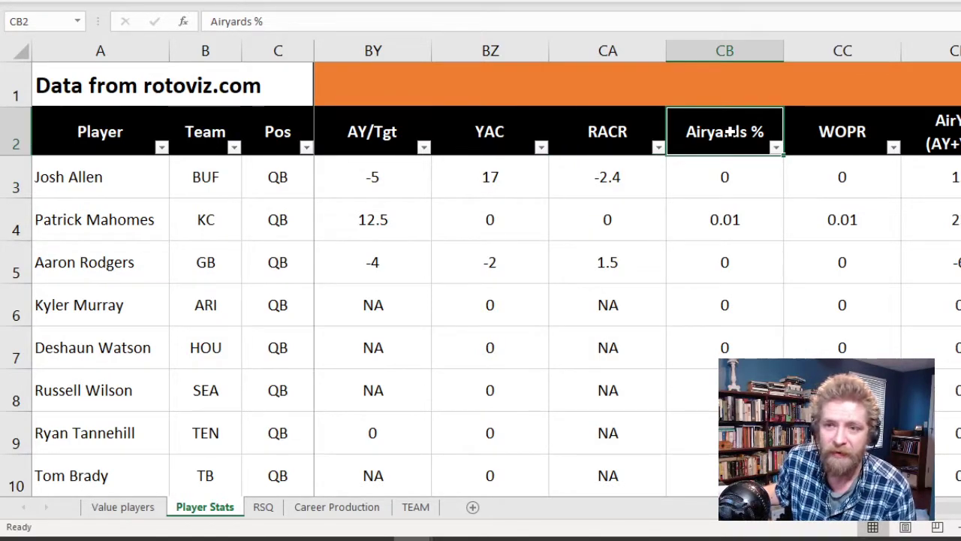
{"action": "key", "text": "Down"}
{"action": "key", "text": "Right"}
{"action": "key", "text": "Right"}
{"action": "key", "text": "Right"}
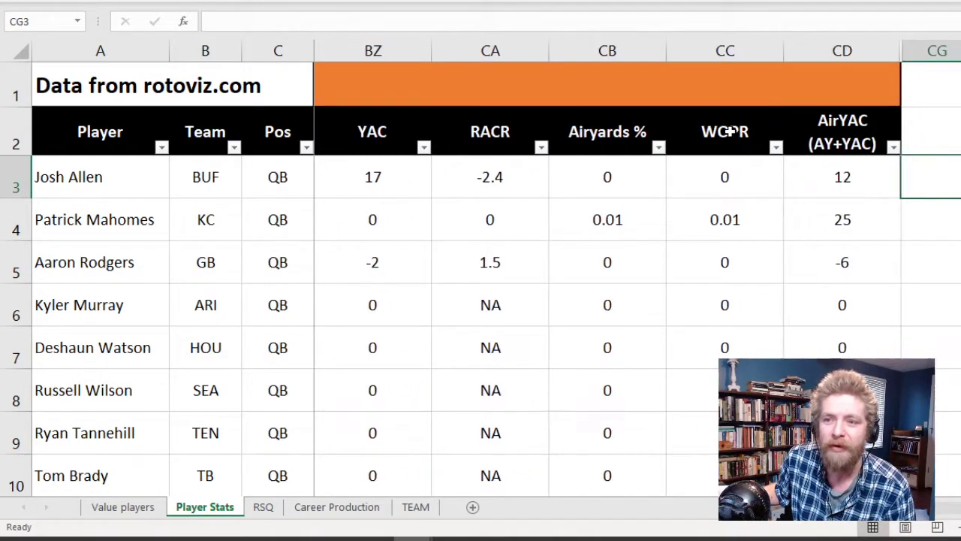
{"action": "key", "text": "Left"}
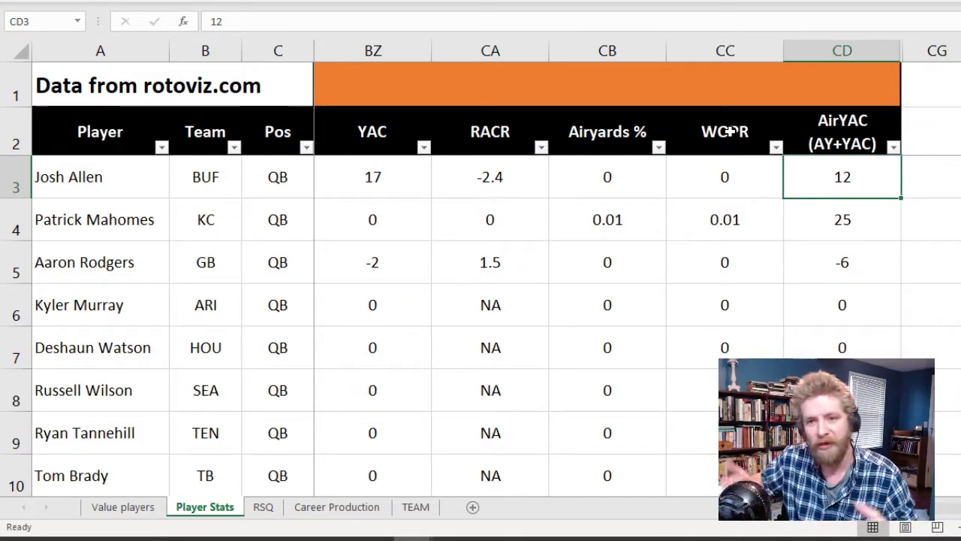
{"action": "key", "text": "Up"}
{"action": "key", "text": "Left"}
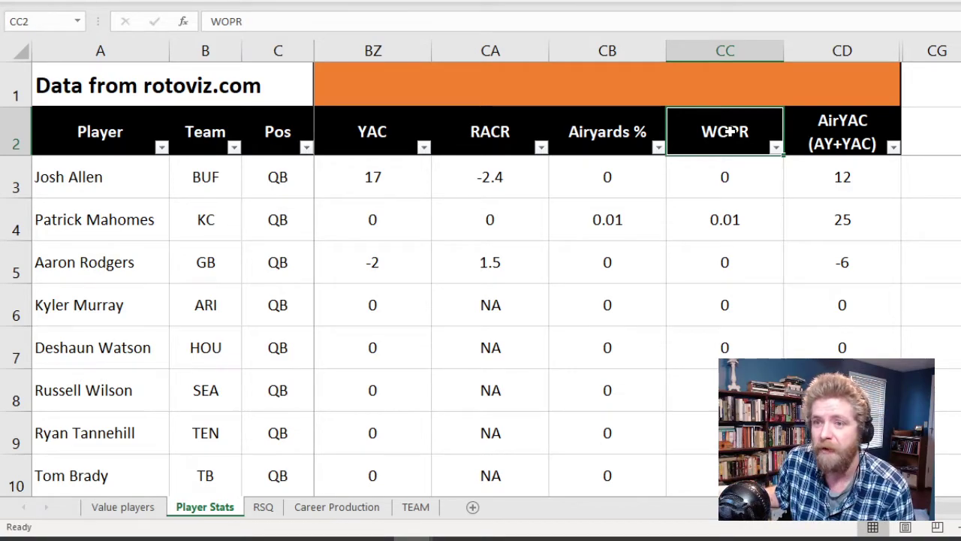
{"action": "key", "text": "Right"}
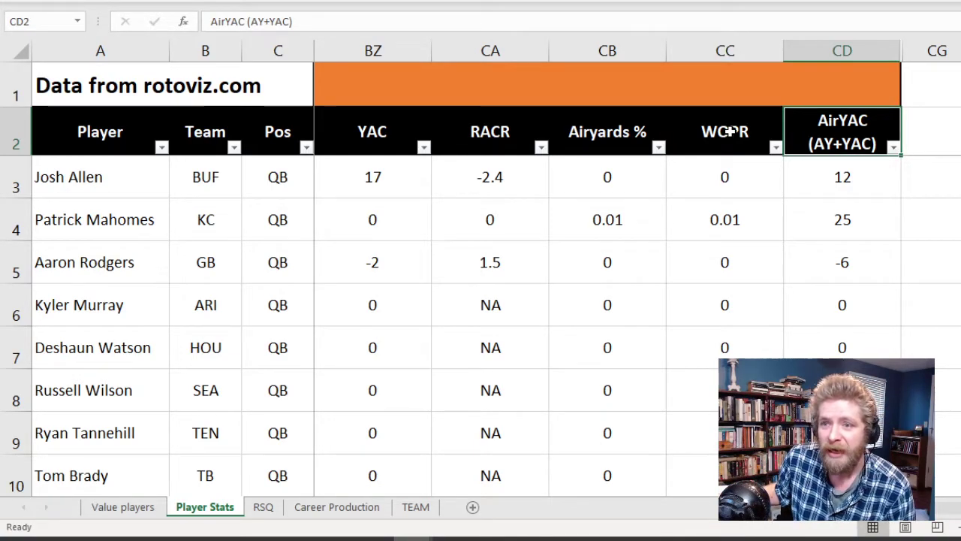
{"action": "key", "text": "Down"}
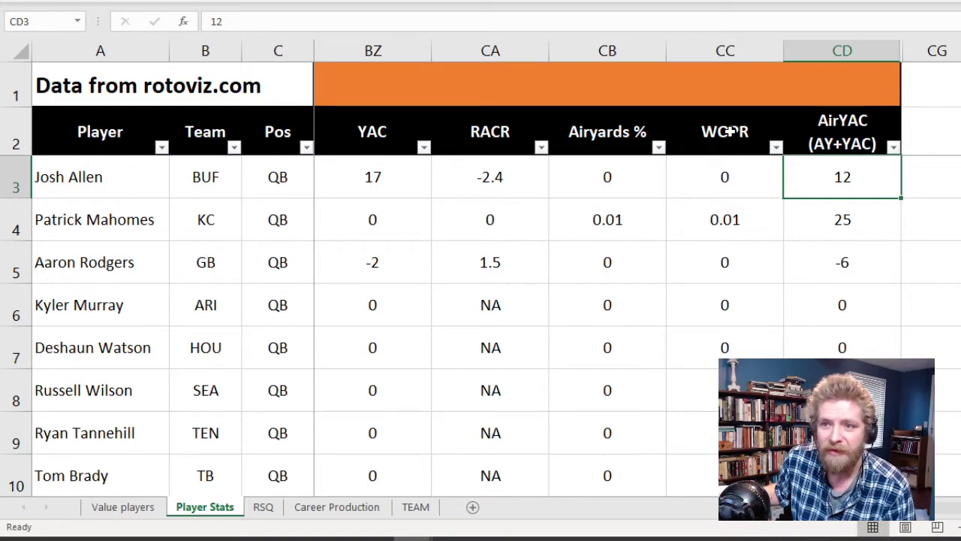
Look through the players' AirYAC (AY+YAC) values and return to the REC group heading
{"action": "key", "text": "Down"}
{"action": "key", "text": "Down"}
{"action": "key", "text": "Down"}
{"action": "key", "text": "Down"}
{"action": "key", "text": "Down"}
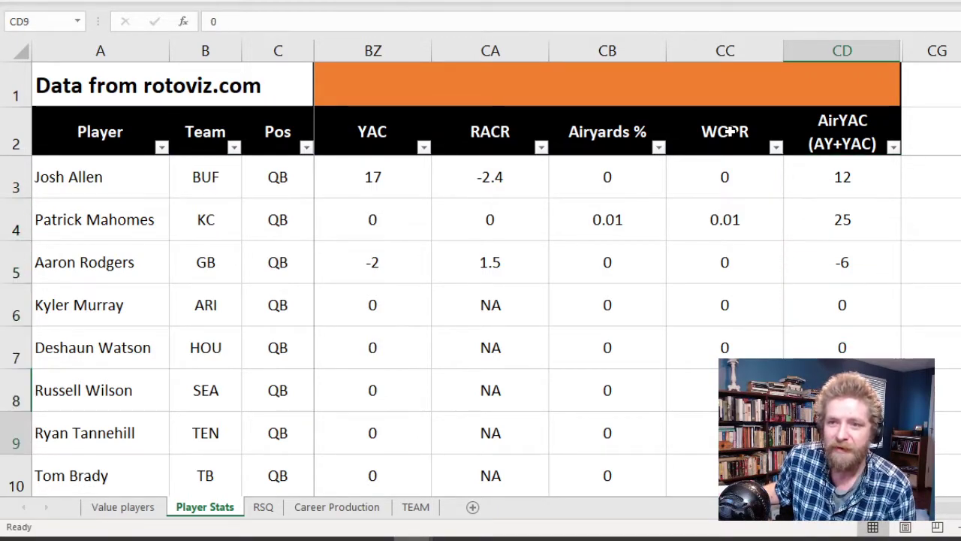
{"action": "key", "text": "Down"}
{"action": "key", "text": "Down"}
{"action": "key", "text": "Down"}
{"action": "key", "text": "Down"}
{"action": "key", "text": "Down"}
{"action": "key", "text": "Down"}
{"action": "key", "text": "Down"}
{"action": "key", "text": "Up"}
{"action": "key", "text": "Up"}
{"action": "key", "text": "Up"}
{"action": "key", "text": "Up"}
{"action": "key", "text": "Up"}
{"action": "key", "text": "Up"}
{"action": "key", "text": "Up"}
{"action": "key", "text": "Up"}
{"action": "key", "text": "Up"}
{"action": "key", "text": "Up"}
{"action": "key", "text": "Up"}
{"action": "key", "text": "Up"}
{"action": "key", "text": "Up"}
{"action": "key", "text": "Up"}
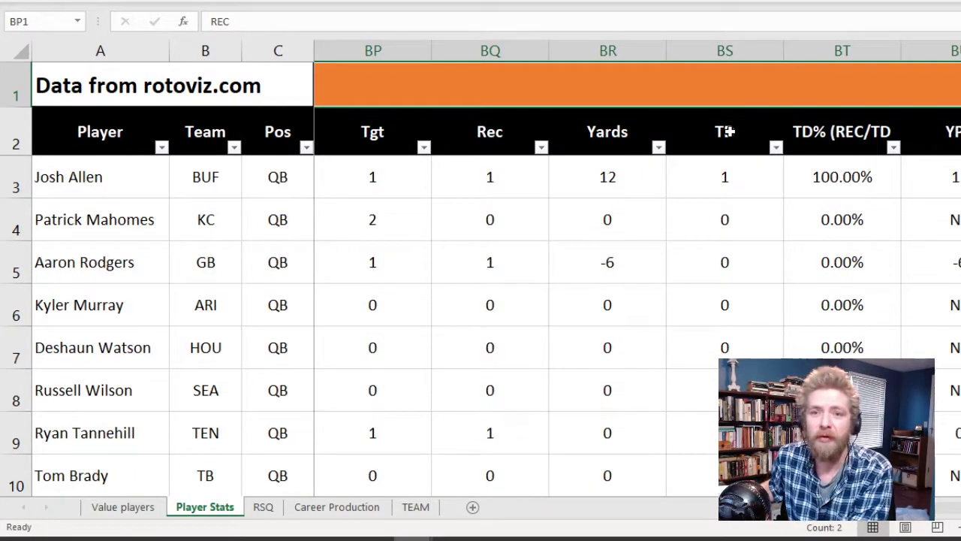
Review the headings from Pos through TD Rate (YD/TD) and examine the first three players' TD Rate values
{"action": "left_click", "coordinate": [269, 145]}
{"action": "key", "text": "Right"}
{"action": "key", "text": "Right"}
{"action": "key", "text": "Right"}
{"action": "key", "text": "Right"}
{"action": "key", "text": "Right"}
{"action": "key", "text": "Right"}
{"action": "key", "text": "Right"}
{"action": "key", "text": "Right"}
{"action": "key", "text": "Right"}
{"action": "key", "text": "Right"}
{"action": "key", "text": "Right"}
{"action": "key", "text": "Right"}
{"action": "key", "text": "Right"}
{"action": "key", "text": "Right"}
{"action": "key", "text": "Right"}
{"action": "key", "text": "Right"}
{"action": "key", "text": "Right"}
{"action": "key", "text": "Right"}
{"action": "key", "text": "Right"}
{"action": "key", "text": "Right"}
{"action": "key", "text": "Right"}
{"action": "key", "text": "Right"}
{"action": "key", "text": "Left"}
{"action": "key", "text": "Left"}
{"action": "key", "text": "Left"}
{"action": "key", "text": "Right"}
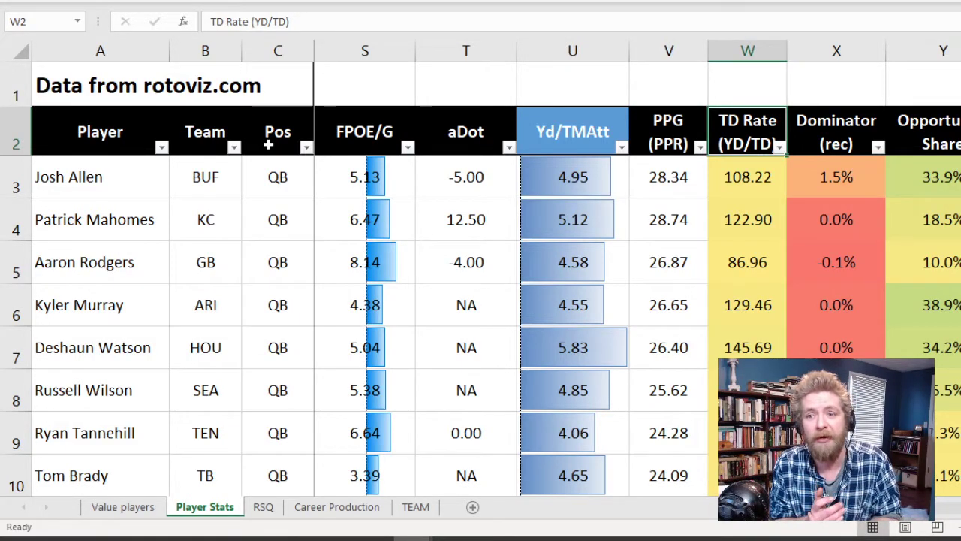
{"action": "key", "text": "Down"}
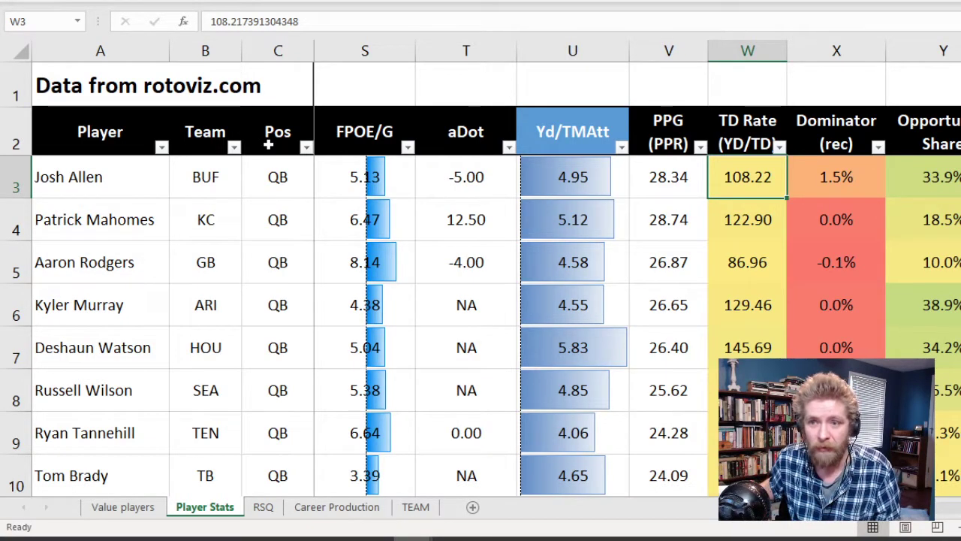
{"action": "key", "text": "Down"}
{"action": "key", "text": "Down"}
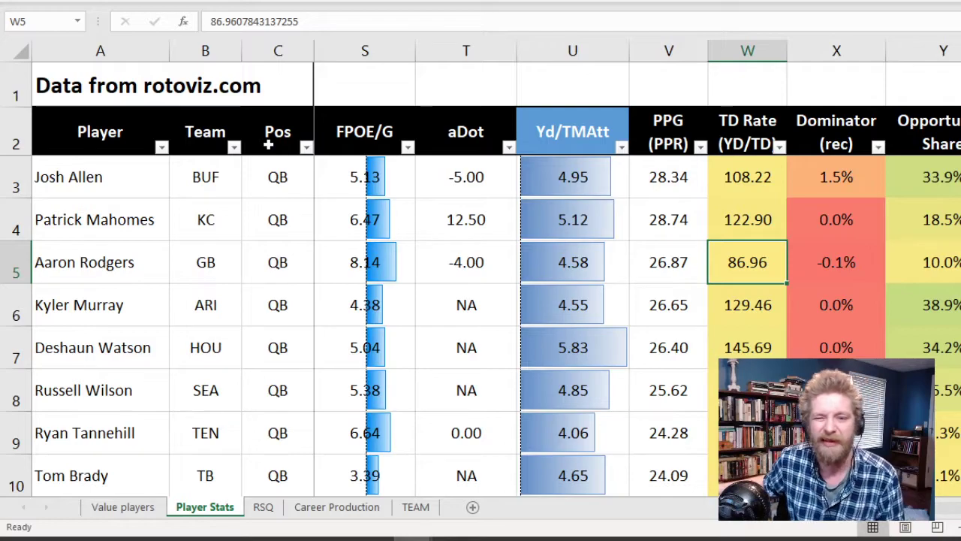
Move the TEAM sheet directly after Player Stats, ahead of RSQ and Career Production
{"action": "left_click", "coordinate": [259, 507]}
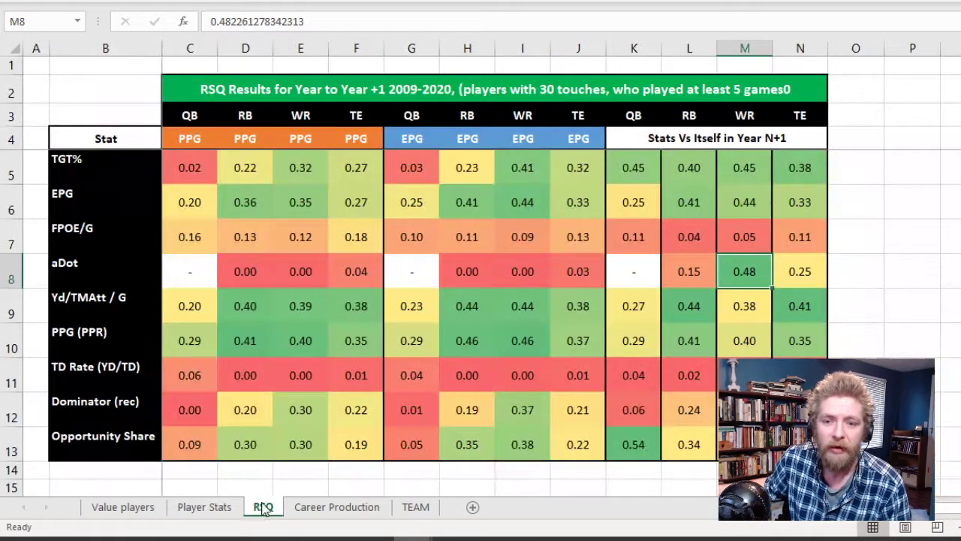
{"action": "left_click", "coordinate": [320, 508]}
{"action": "left_click", "coordinate": [415, 509]}
{"action": "left_click_drag", "start_coordinate": [425, 511], "coordinate": [262, 519]}
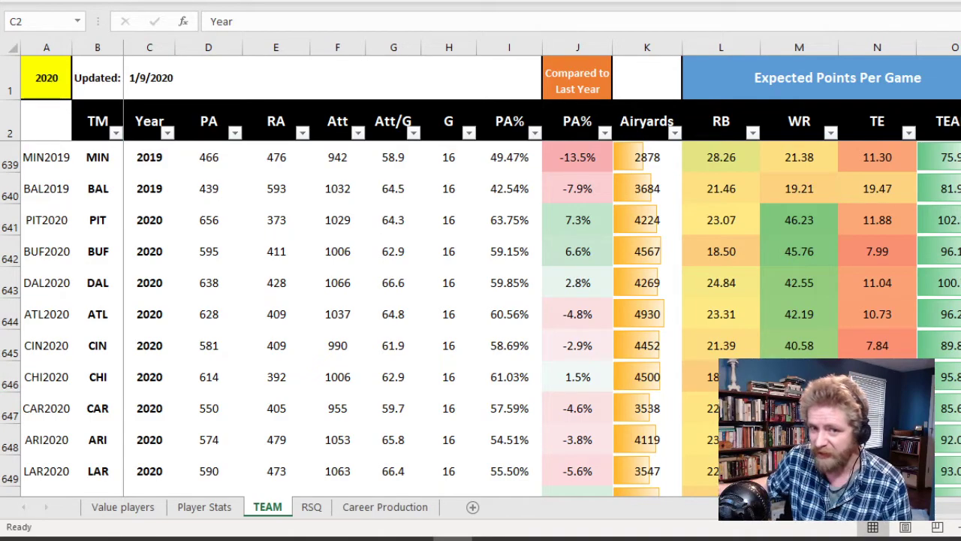
Clear the team-and-year keys from column A of the TEAM sheet, from A3 down
{"action": "left_click", "coordinate": [54, 116]}
{"action": "key", "text": "Down"}
{"action": "key", "text": "ctrl+shift+Down"}
{"action": "key", "text": "Delete"}
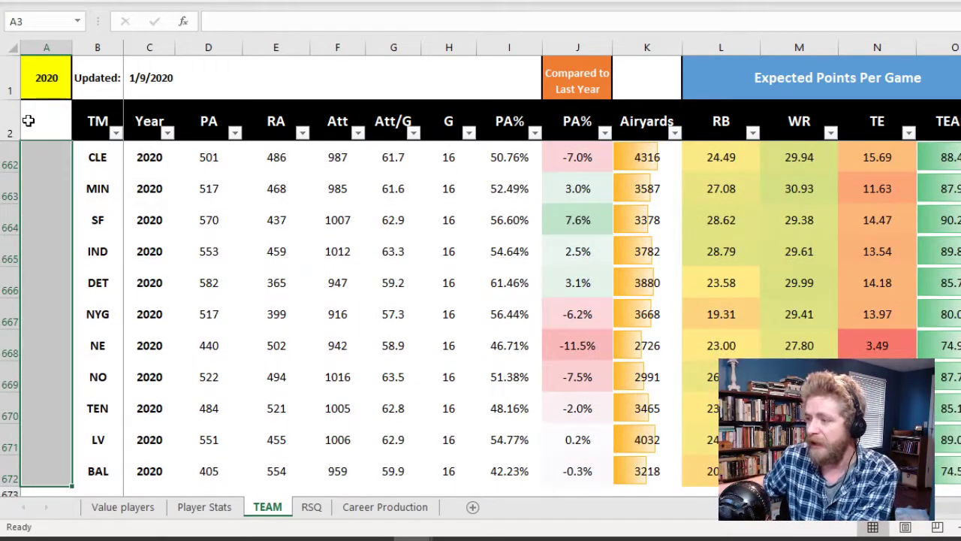
Examine the first team's Year and PA values and check which seasons the Year filter offers, leaving it unapplied
{"action": "key", "text": "Up"}
{"action": "key", "text": "Right"}
{"action": "key", "text": "Right"}
{"action": "key", "text": "Right"}
{"action": "key", "text": "Down"}
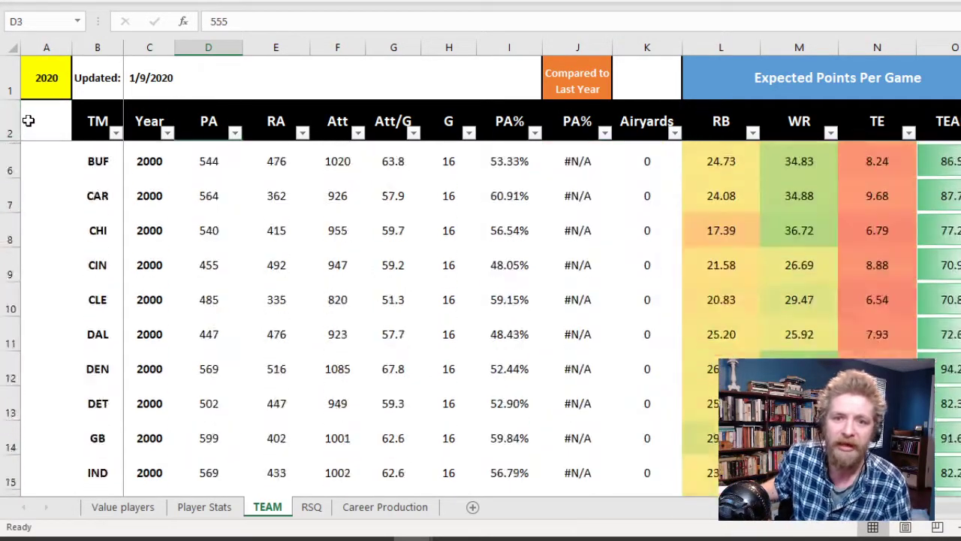
{"action": "key", "text": "Left"}
{"action": "key", "text": "Left"}
{"action": "key", "text": "Right"}
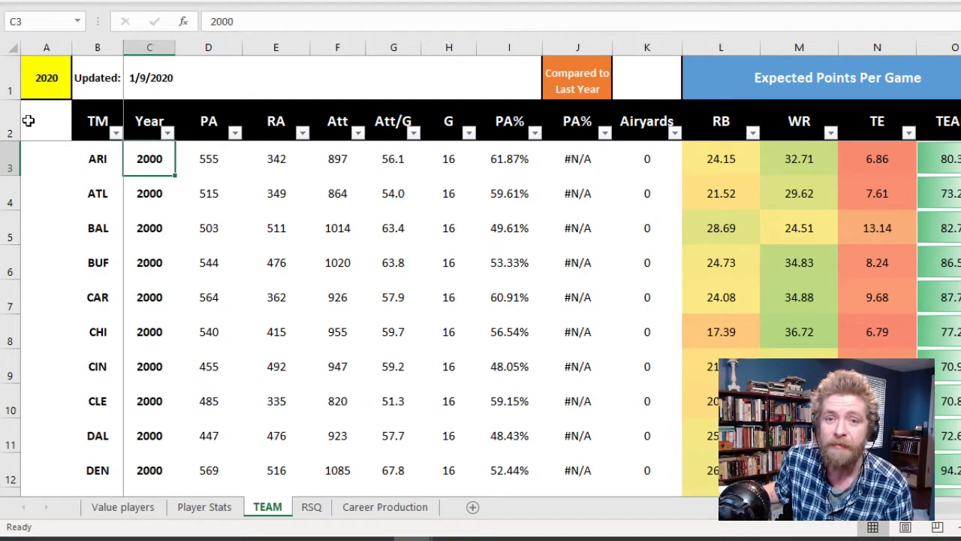
{"action": "left_click", "coordinate": [168, 133]}
{"action": "left_click_drag", "start_coordinate": [201, 332], "coordinate": [207, 424]}
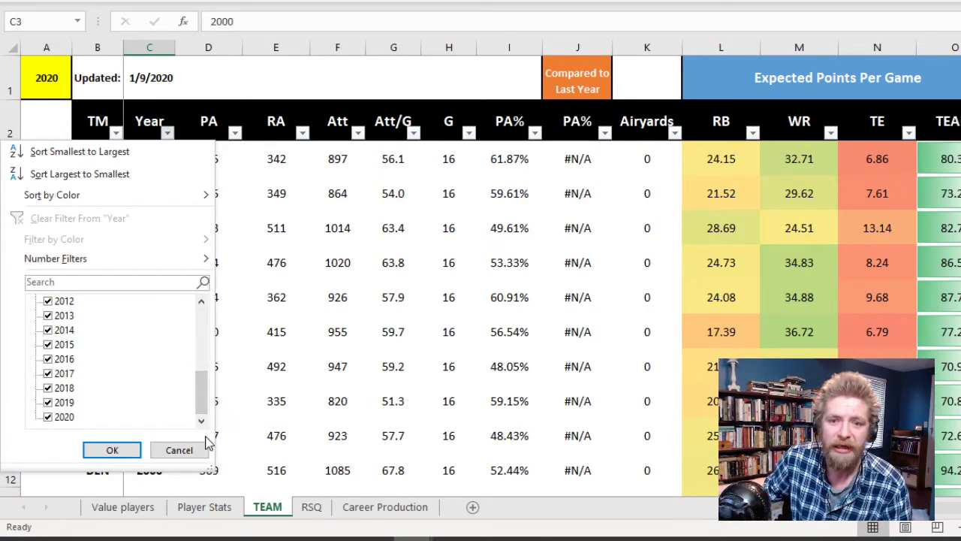
{"action": "left_click", "coordinate": [189, 450]}
Examine the TM abbreviations from ARI through the 2001 and 2002 seasons, including the LV entry and its year
{"action": "left_click", "coordinate": [93, 162]}
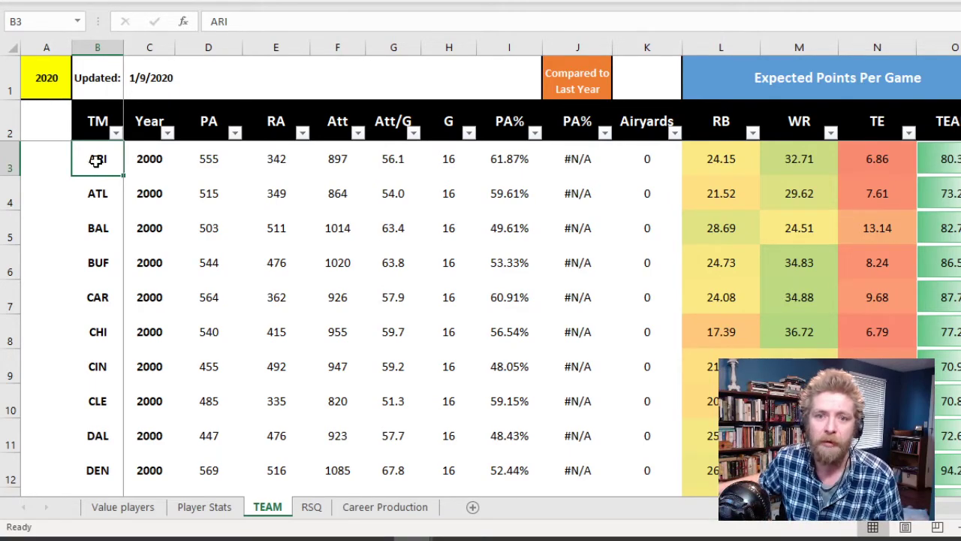
{"action": "scroll", "coordinate": [111, 178], "scroll_direction": "down", "scroll_amount": 12}
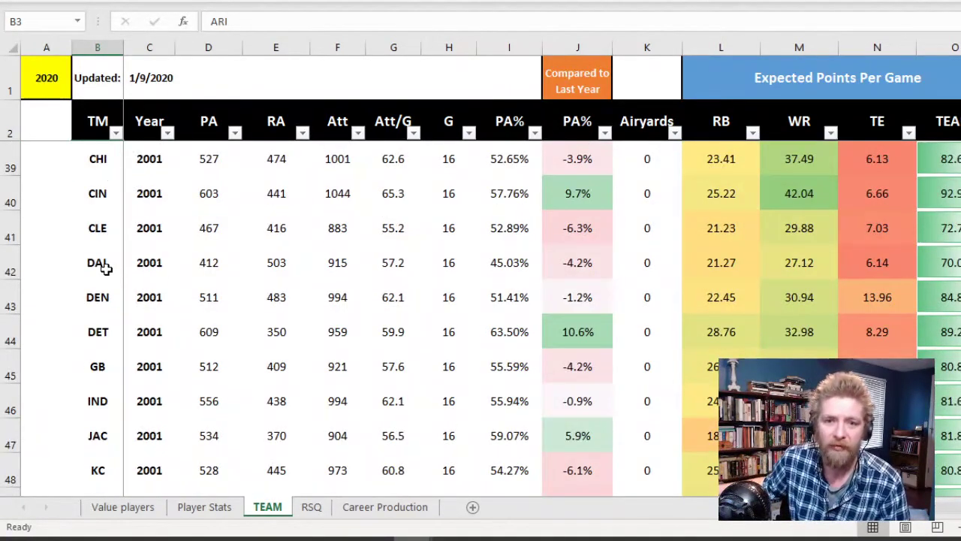
{"action": "scroll", "coordinate": [94, 248], "scroll_direction": "down", "scroll_amount": 5}
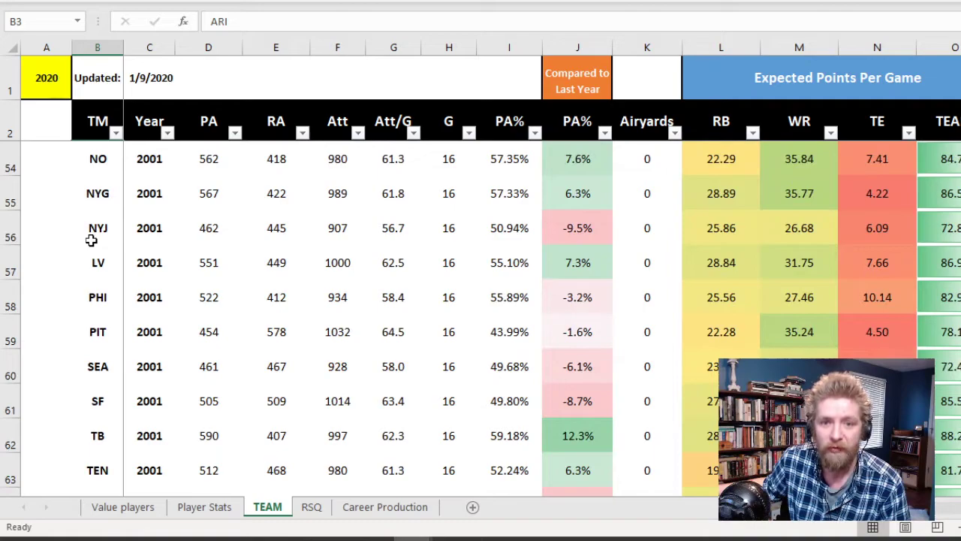
{"action": "left_click", "coordinate": [98, 263]}
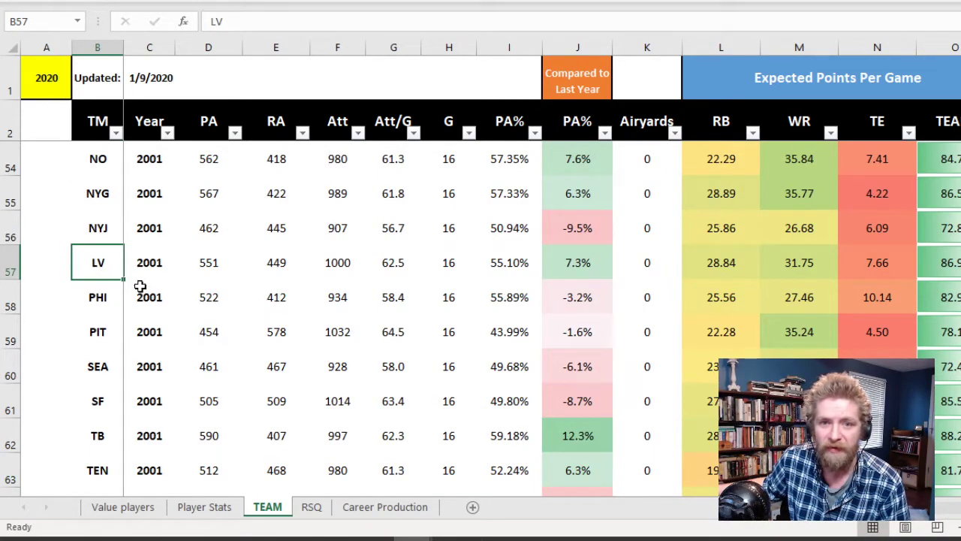
{"action": "left_click", "coordinate": [150, 261]}
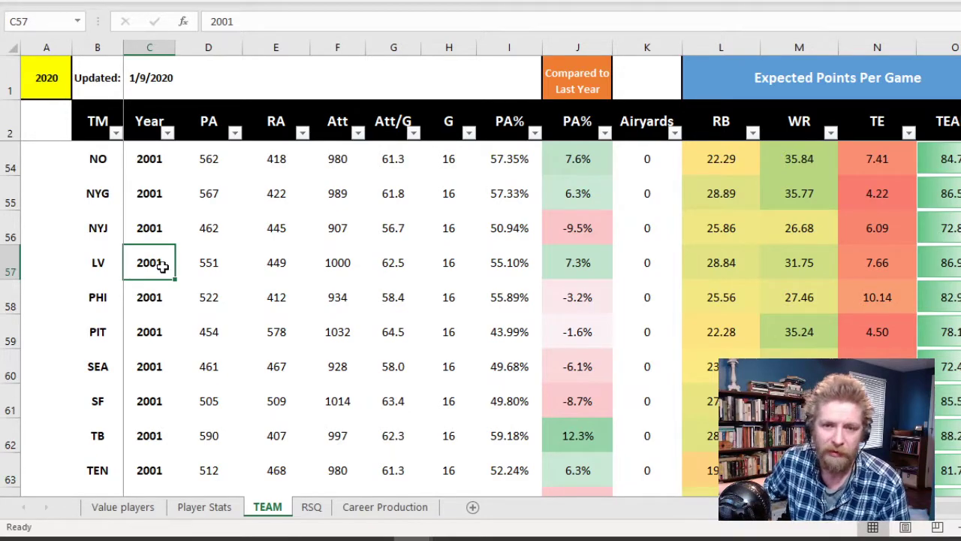
{"action": "scroll", "coordinate": [163, 266], "scroll_direction": "down", "scroll_amount": 2}
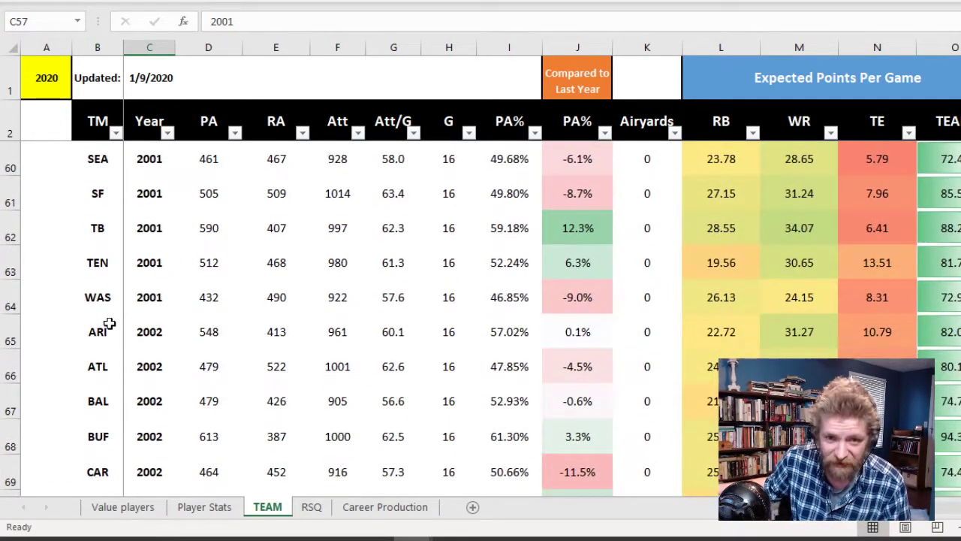
{"action": "left_click", "coordinate": [105, 304]}
{"action": "left_click", "coordinate": [105, 338]}
{"action": "left_click", "coordinate": [101, 405]}
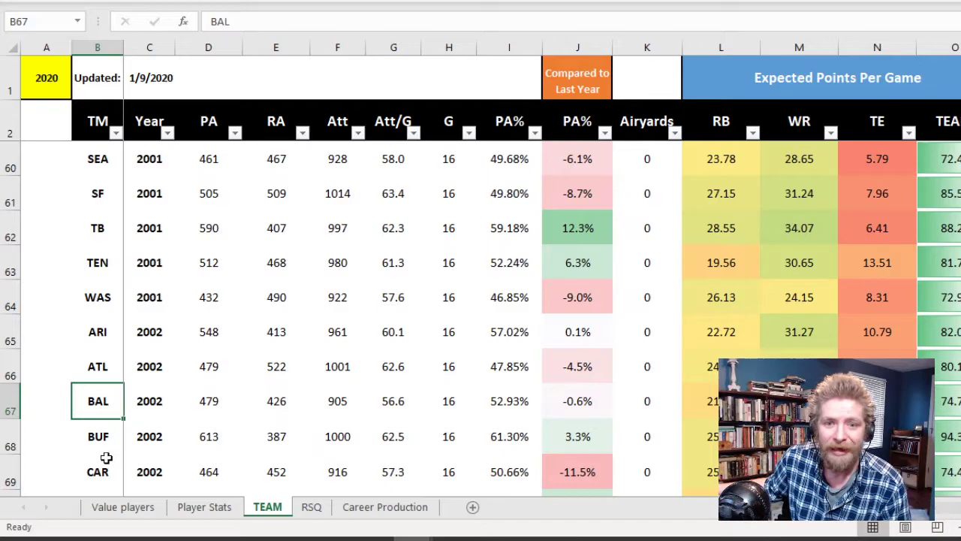
{"action": "left_click", "coordinate": [96, 445]}
{"action": "left_click", "coordinate": [97, 472]}
{"action": "scroll", "coordinate": [128, 403], "scroll_direction": "down", "scroll_amount": 4}
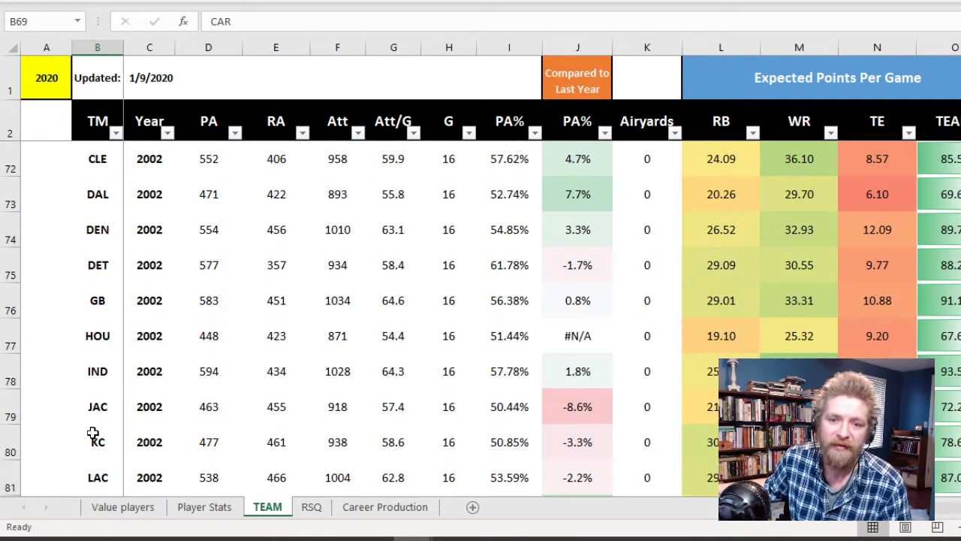
{"action": "scroll", "coordinate": [274, 261], "scroll_direction": "up", "scroll_amount": 20}
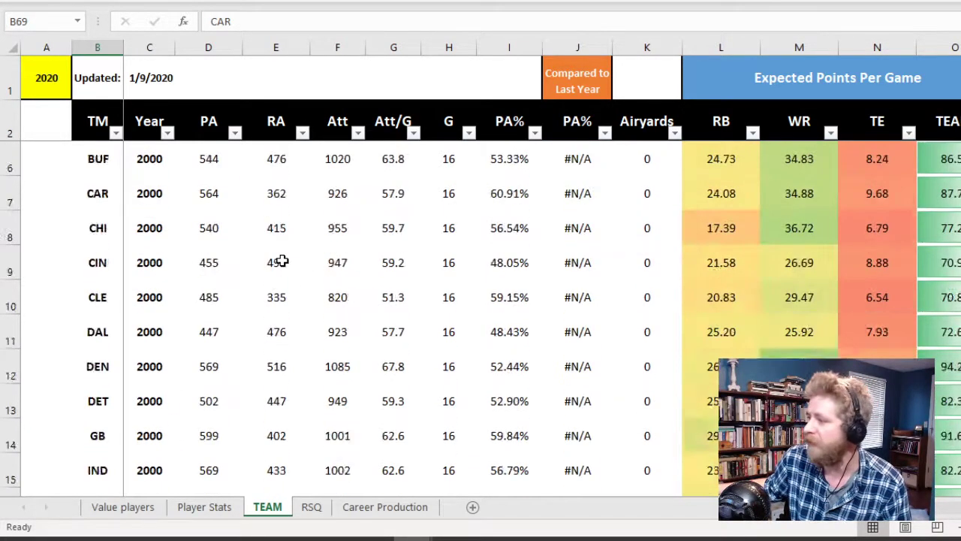
Examine the TEAM sheet's Year heading and its PA, RA, Att and Att/G columns
{"action": "scroll", "coordinate": [279, 259], "scroll_direction": "down", "scroll_amount": 1}
{"action": "scroll", "coordinate": [279, 260], "scroll_direction": "up", "scroll_amount": 1}
{"action": "left_click", "coordinate": [162, 113]}
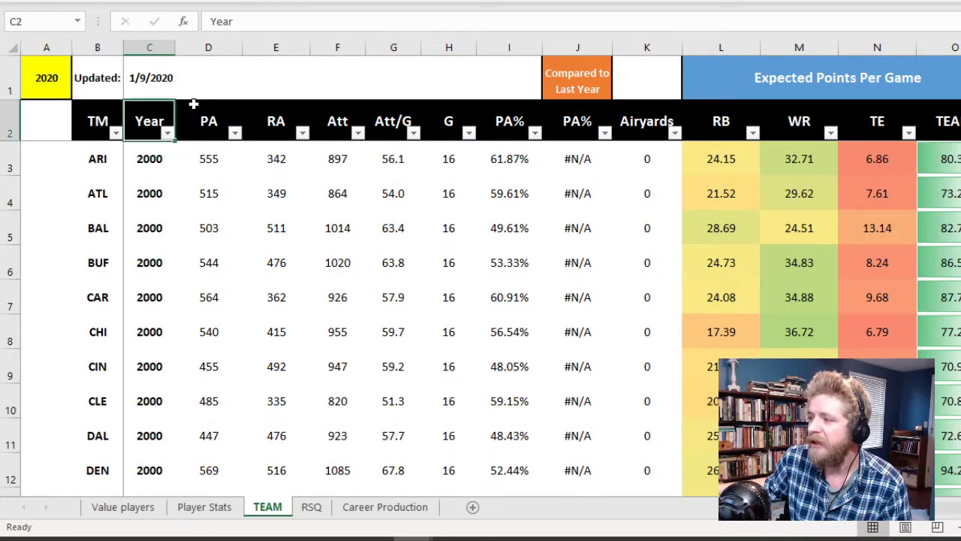
{"action": "left_click", "coordinate": [207, 45]}
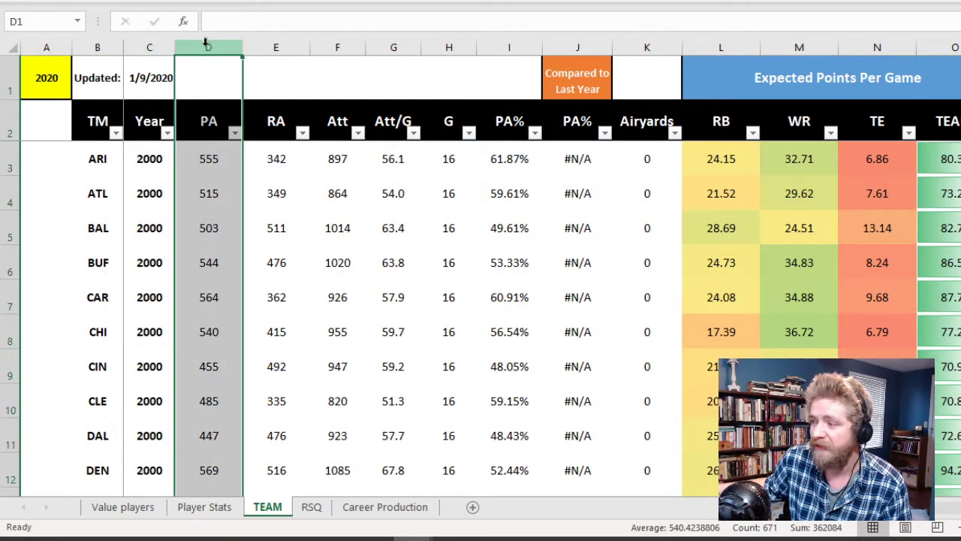
{"action": "left_click", "coordinate": [275, 48]}
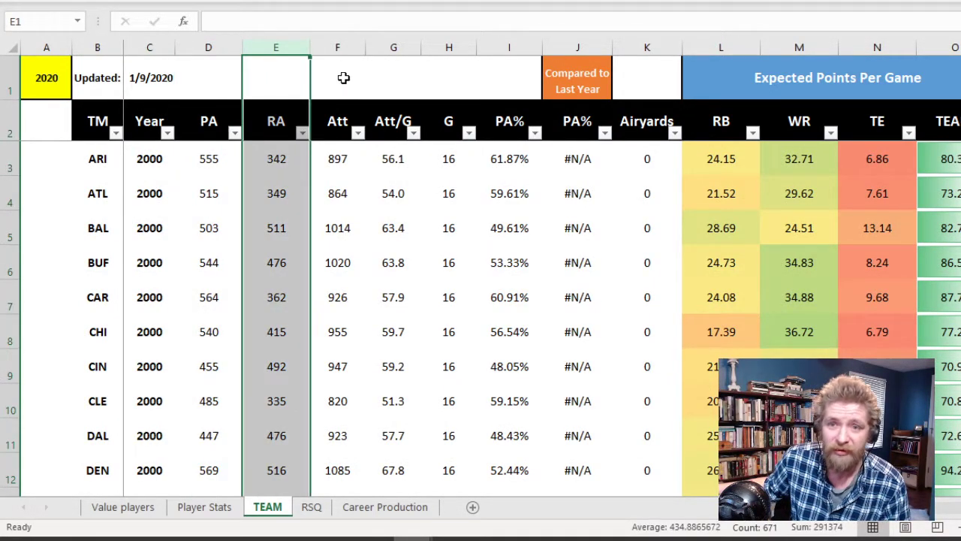
{"action": "left_click", "coordinate": [344, 47]}
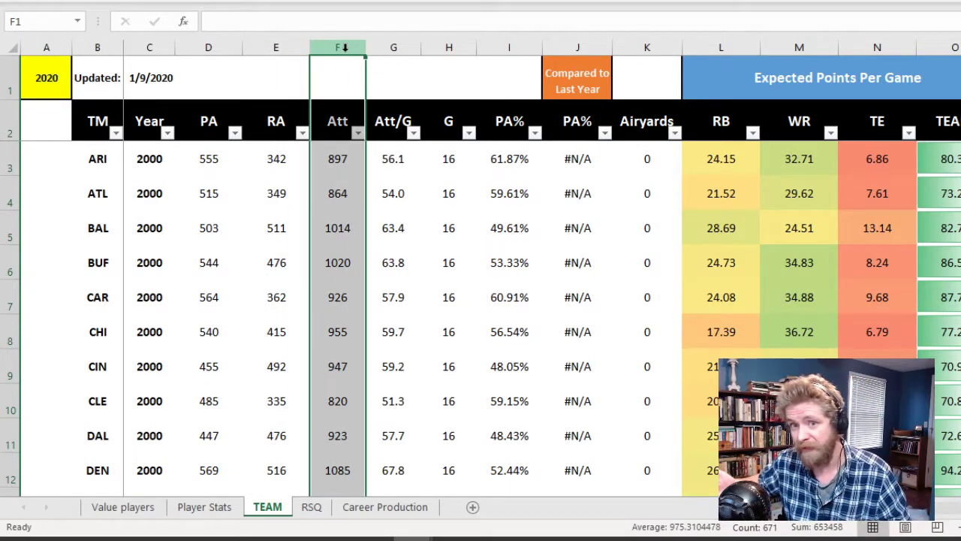
{"action": "left_click", "coordinate": [388, 44]}
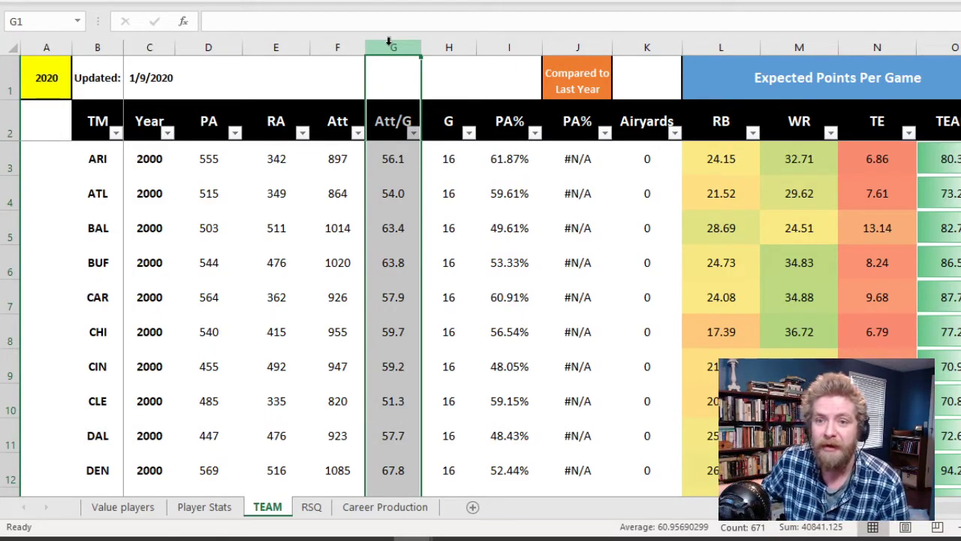
Examine the G column with its filter choices, leaving the filter unapplied, and the PA% column against ARI's 2000 PA and Att figures
{"action": "left_click", "coordinate": [450, 47]}
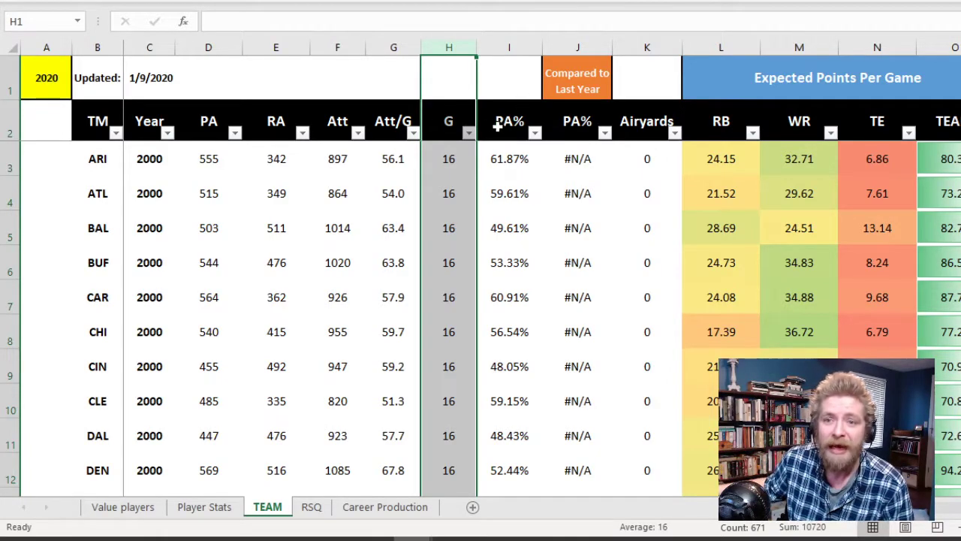
{"action": "left_click", "coordinate": [468, 133]}
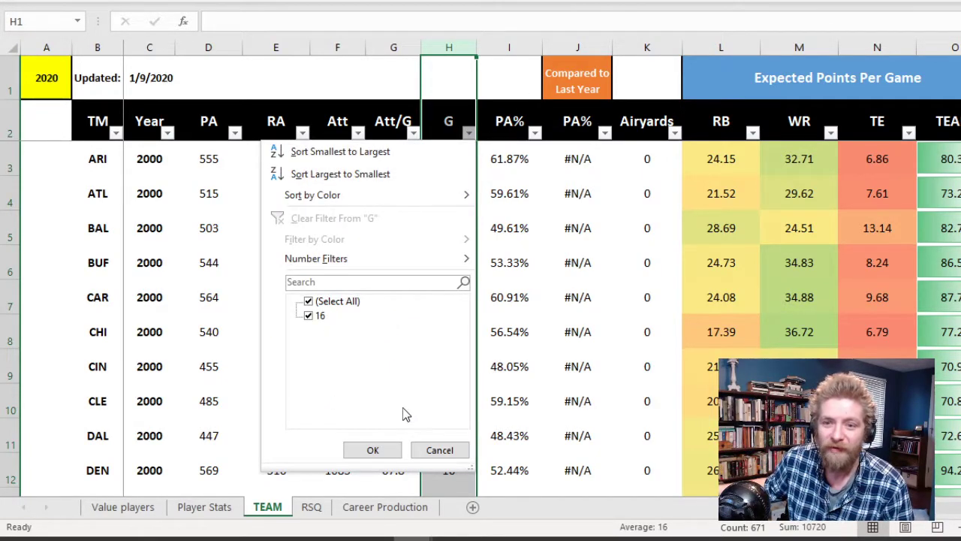
{"action": "left_click", "coordinate": [441, 450]}
{"action": "left_click", "coordinate": [448, 154]}
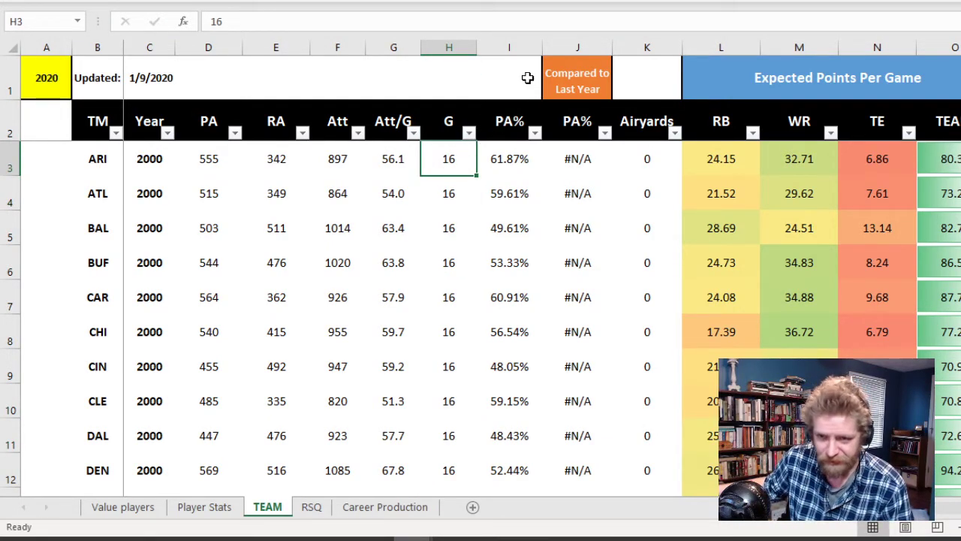
{"action": "left_click", "coordinate": [517, 46]}
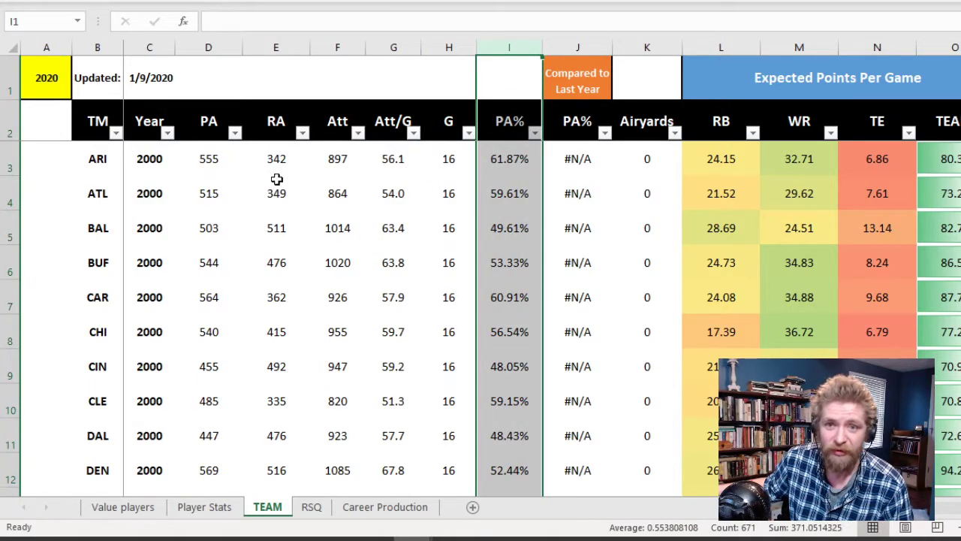
{"action": "left_click", "coordinate": [214, 159]}
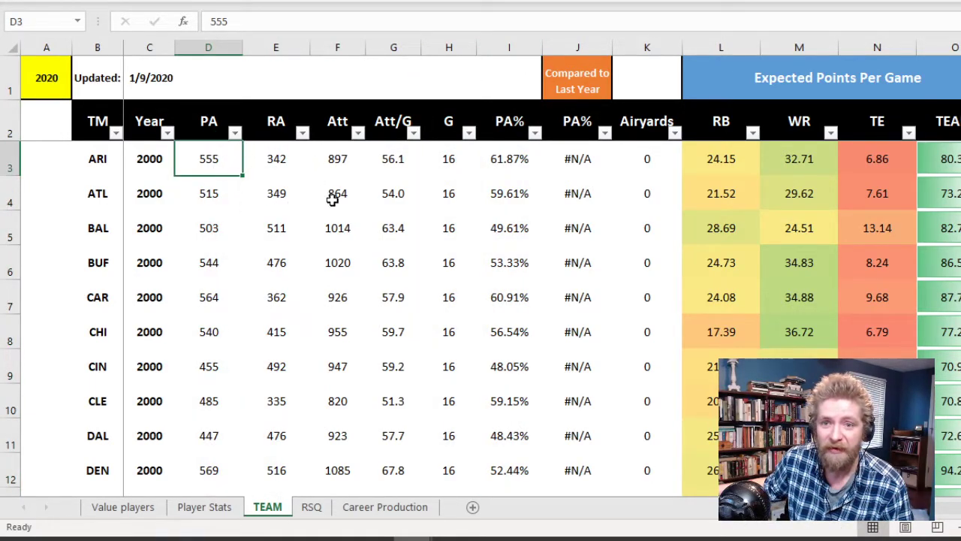
{"action": "left_click", "coordinate": [346, 162]}
{"action": "left_click", "coordinate": [563, 167]}
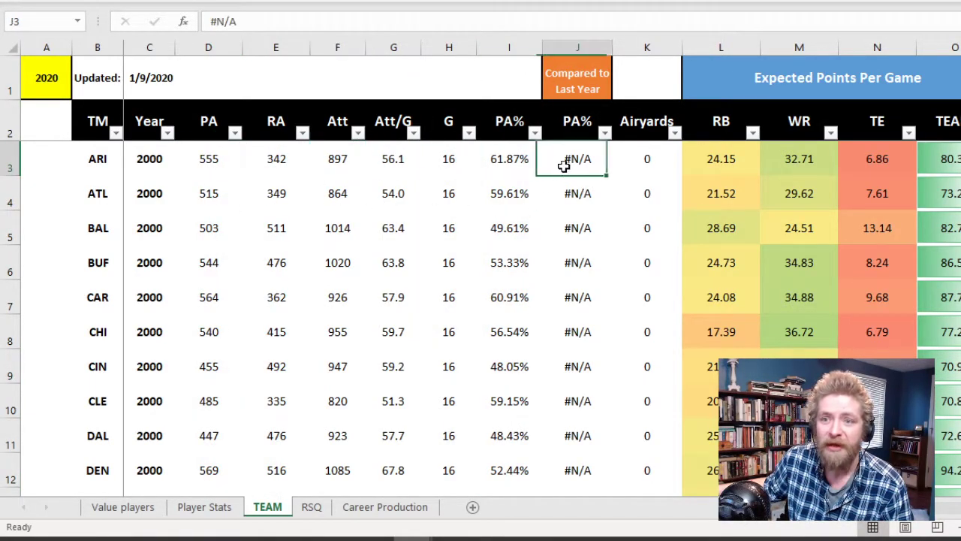
Replace the #N/A error in J3, ARI's 2000 PA% compared to last year, with a hyphen
{"action": "left_click", "coordinate": [582, 46]}
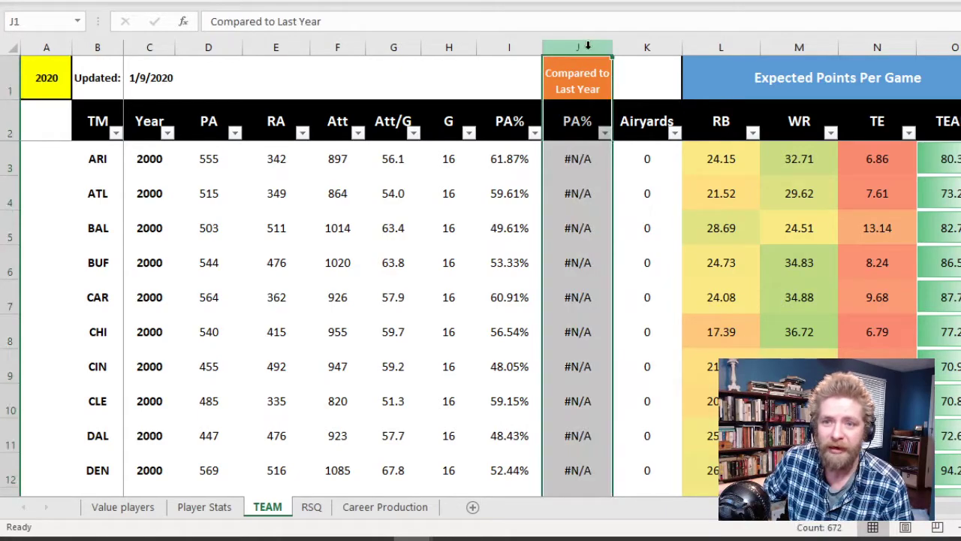
{"action": "left_click", "coordinate": [591, 158]}
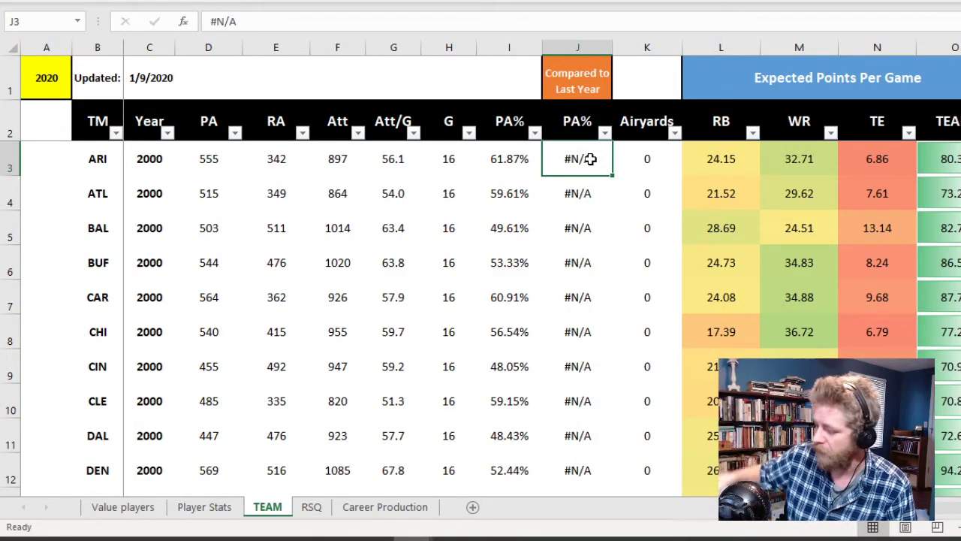
{"action": "type", "text": "-"}
{"action": "key", "text": "Return"}
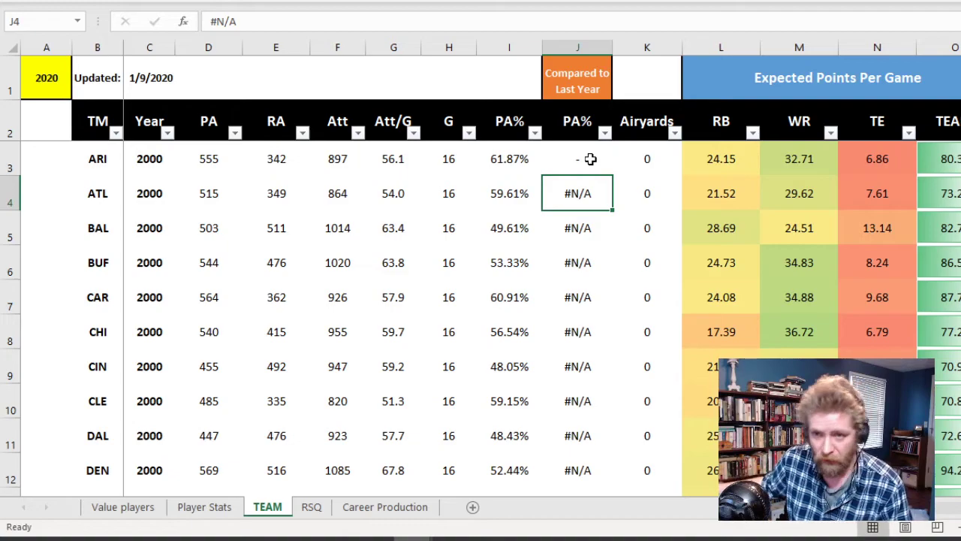
{"action": "left_click", "coordinate": [580, 169]}
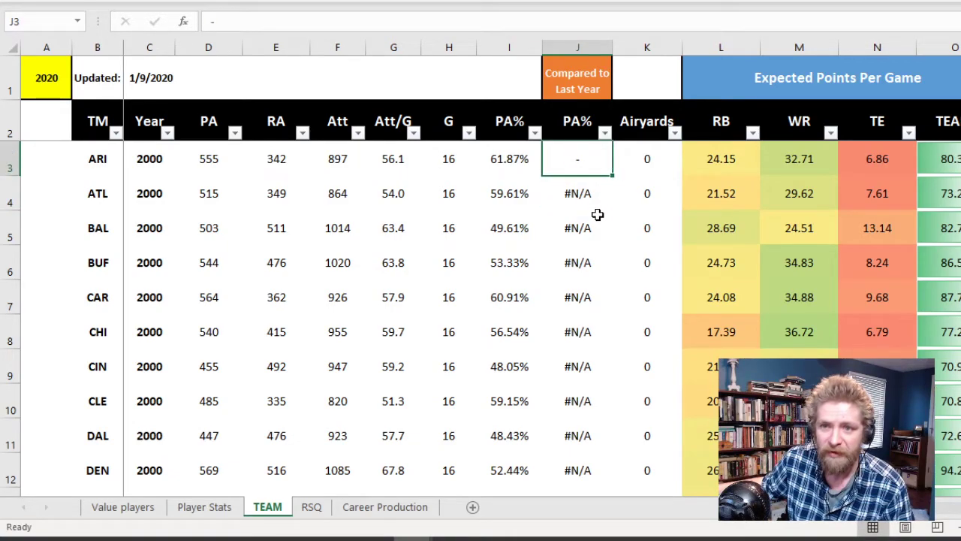
Examine the Compared to Last Year PA% column where the 2000 season ends and 2001 begins, including ARI's 2001 row
{"action": "scroll", "coordinate": [597, 216], "scroll_direction": "down", "scroll_amount": 5}
{"action": "scroll", "coordinate": [596, 218], "scroll_direction": "down", "scroll_amount": 12}
{"action": "scroll", "coordinate": [596, 218], "scroll_direction": "up", "scroll_amount": 10}
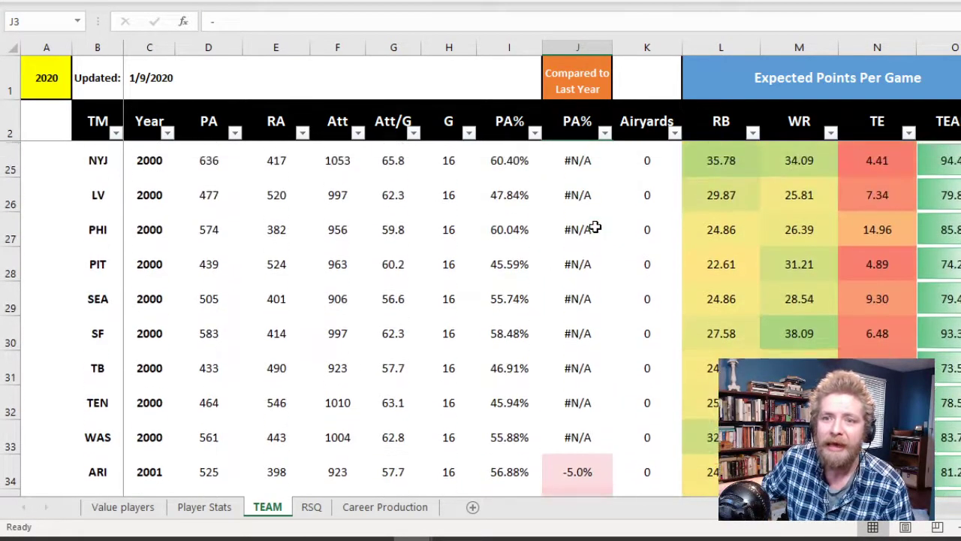
{"action": "scroll", "coordinate": [595, 225], "scroll_direction": "down", "scroll_amount": 3}
{"action": "scroll", "coordinate": [595, 227], "scroll_direction": "up", "scroll_amount": 3}
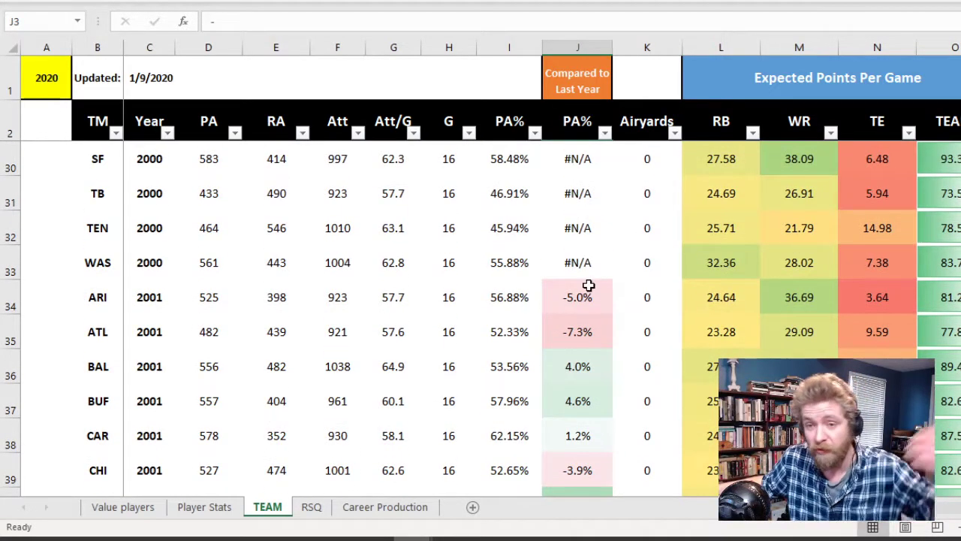
{"action": "left_click", "coordinate": [588, 288]}
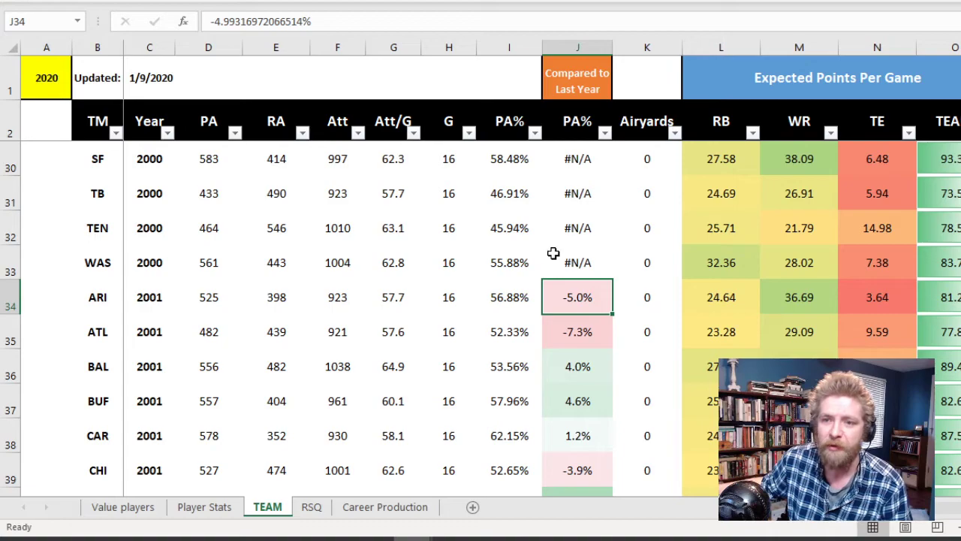
{"action": "scroll", "coordinate": [556, 255], "scroll_direction": "down", "scroll_amount": 3}
{"action": "left_click", "coordinate": [100, 194]}
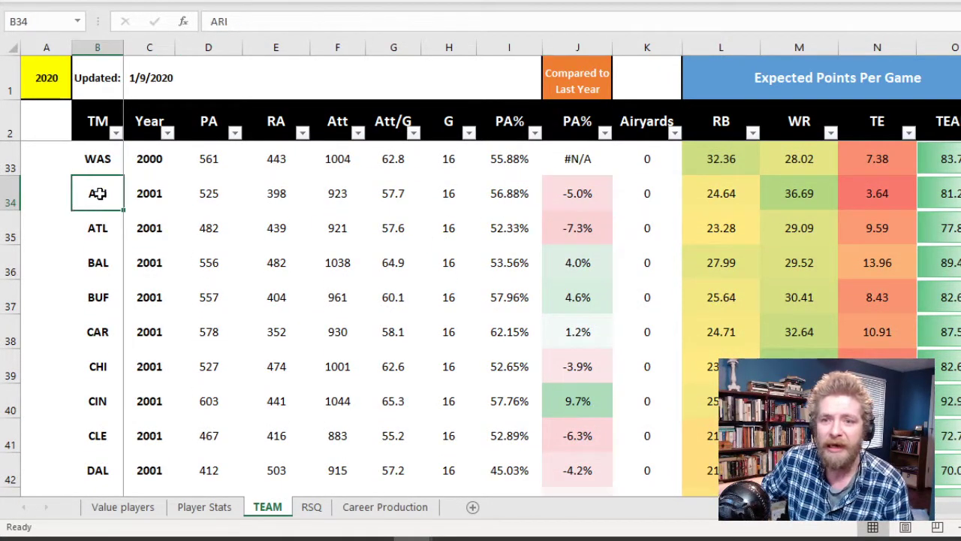
{"action": "left_click", "coordinate": [570, 200]}
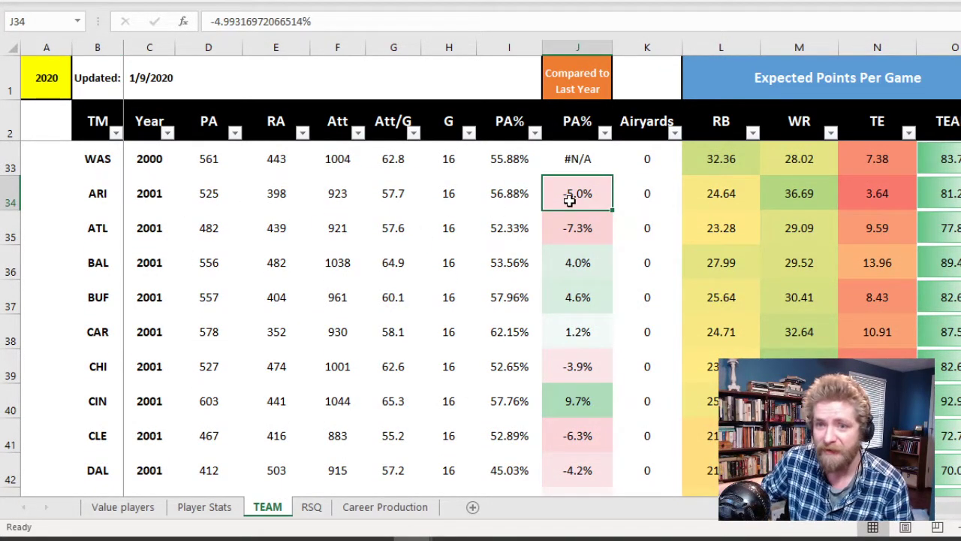
{"action": "left_click", "coordinate": [162, 194]}
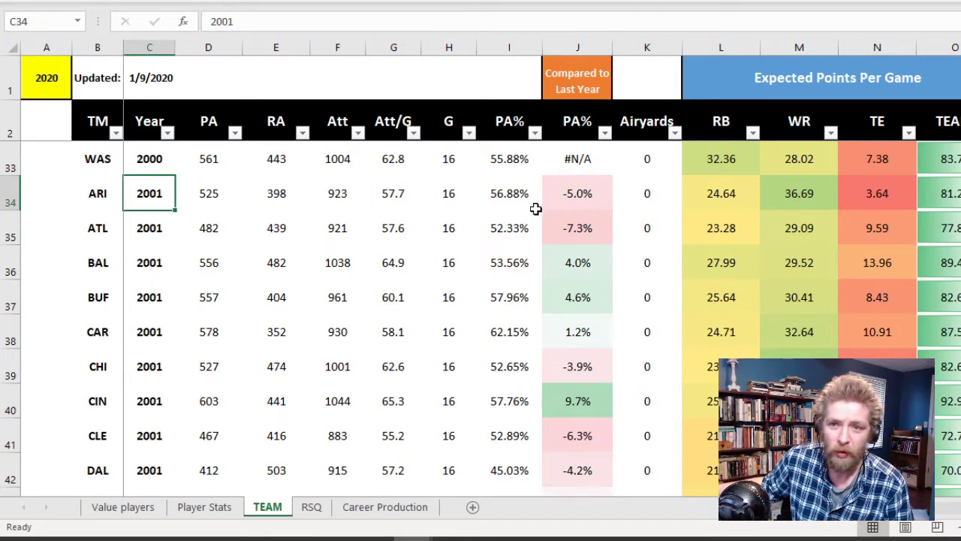
{"action": "scroll", "coordinate": [565, 197], "scroll_direction": "up", "scroll_amount": 2}
{"action": "left_click", "coordinate": [585, 189]}
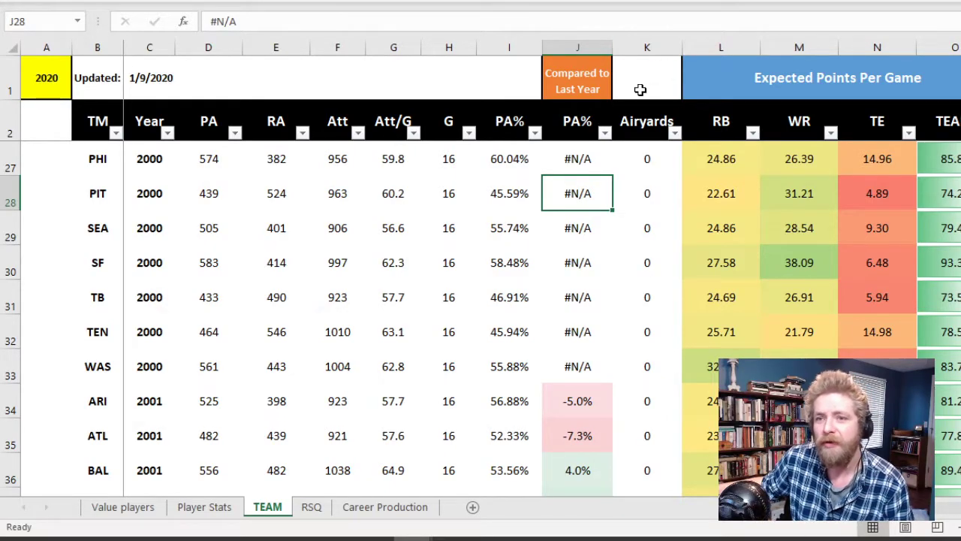
Examine the Airyards column from the 2000 season down to its first filled values in 2009
{"action": "left_click", "coordinate": [654, 62]}
{"action": "left_click", "coordinate": [659, 49]}
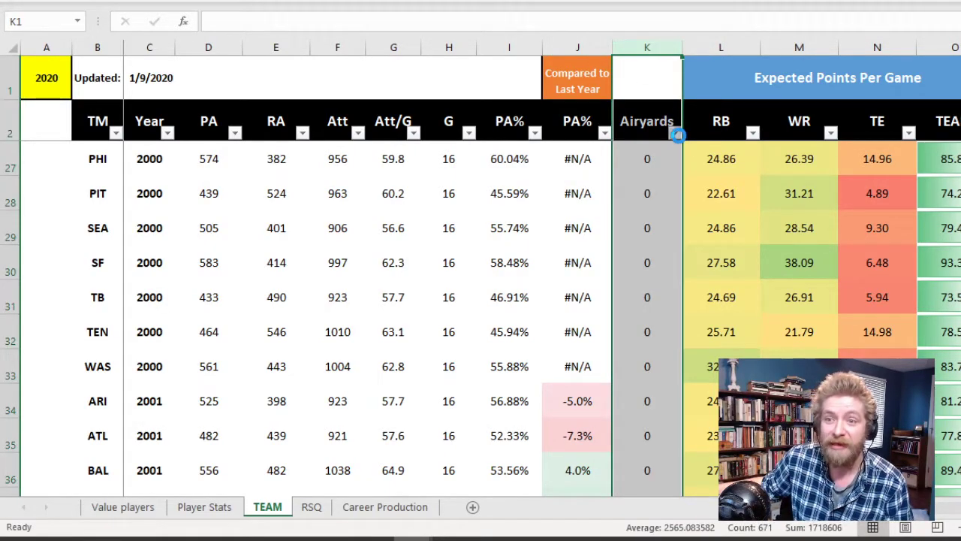
{"action": "left_click", "coordinate": [676, 134]}
{"action": "left_click", "coordinate": [650, 447]}
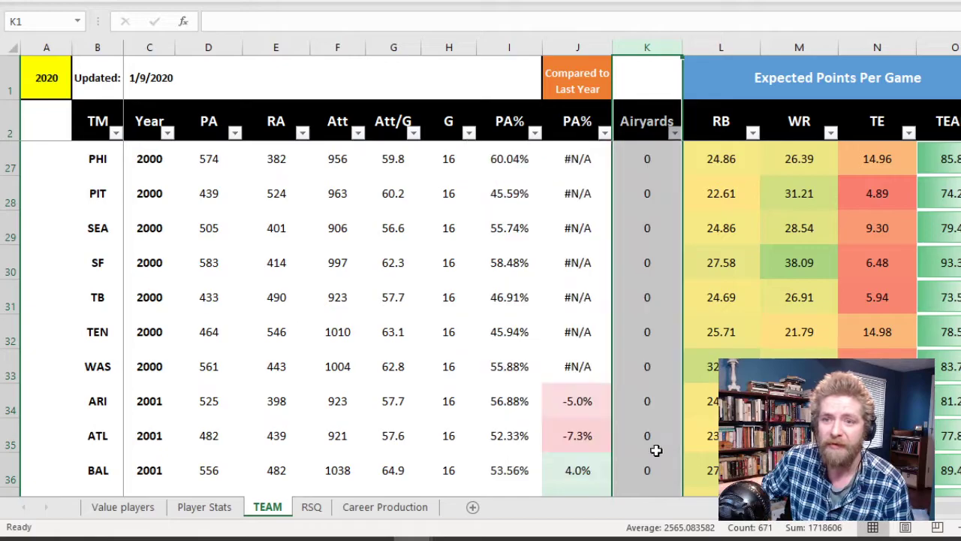
{"action": "left_click", "coordinate": [628, 258]}
{"action": "scroll", "coordinate": [668, 309], "scroll_direction": "down", "scroll_amount": 20}
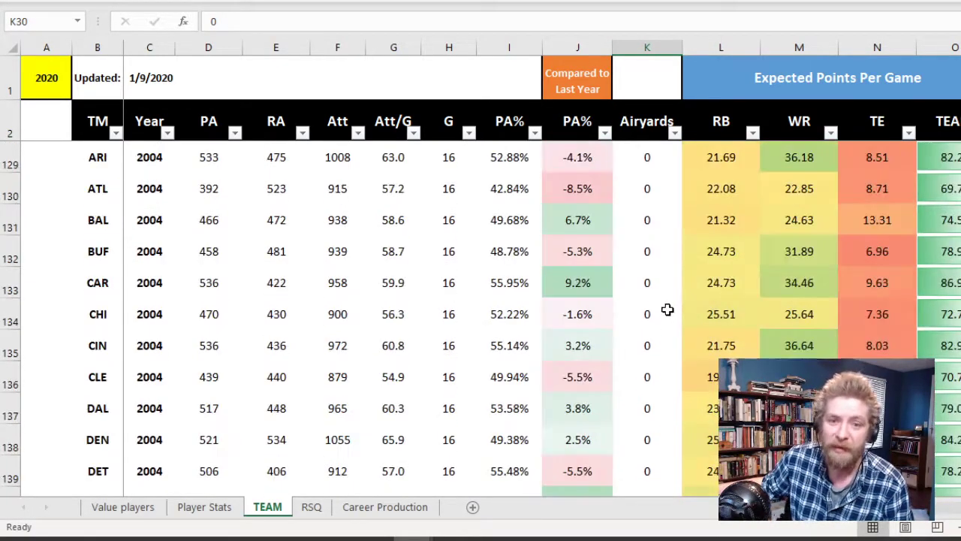
{"action": "scroll", "coordinate": [669, 309], "scroll_direction": "down", "scroll_amount": 20}
{"action": "scroll", "coordinate": [646, 316], "scroll_direction": "down", "scroll_amount": 12}
{"action": "scroll", "coordinate": [706, 339], "scroll_direction": "up", "scroll_amount": 1}
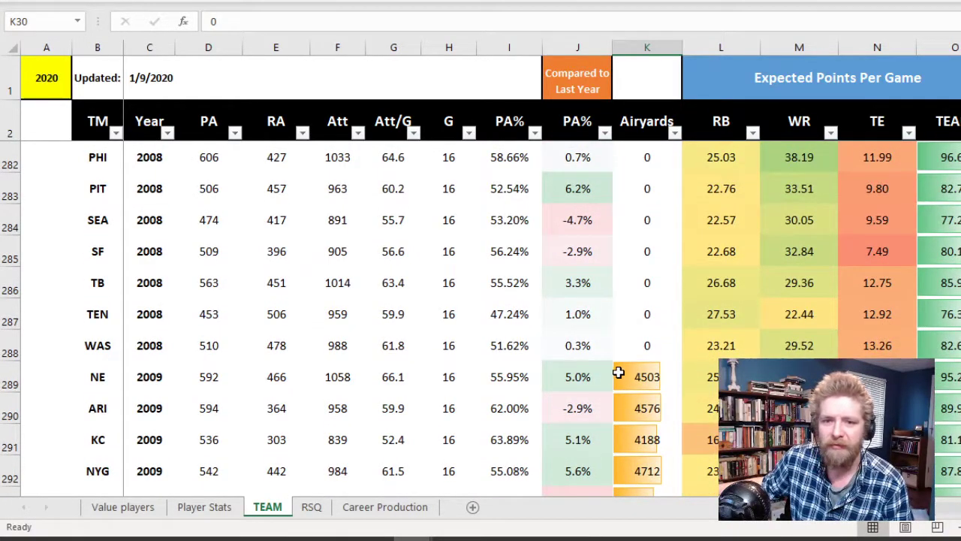
{"action": "left_click_drag", "start_coordinate": [622, 372], "coordinate": [610, 377]}
{"action": "left_click", "coordinate": [647, 377]}
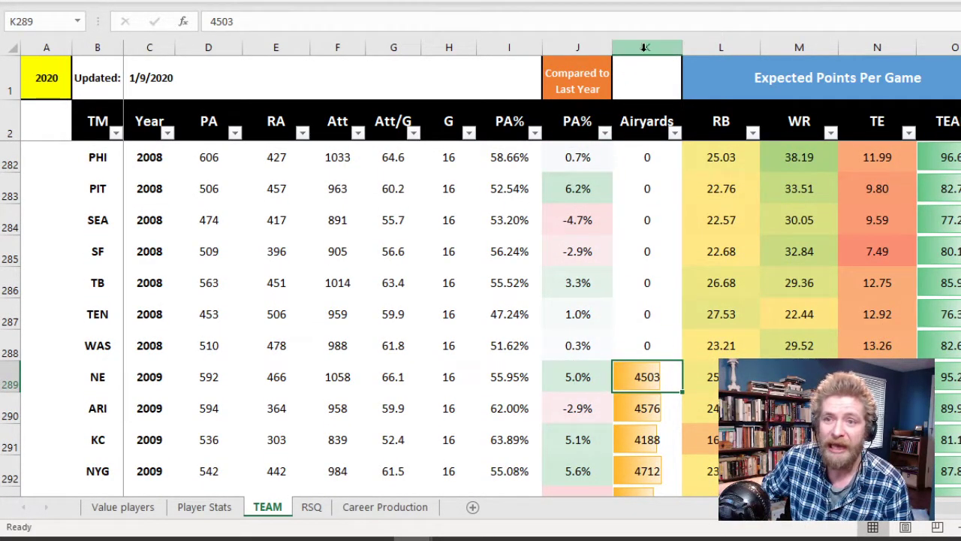
Examine the Expected Points Per Game columns for RB, WR, TE and TEAM along NE's 2009 row
{"action": "key", "text": "Right"}
{"action": "key", "text": "Right"}
{"action": "key", "text": "Right"}
{"action": "key", "text": "Right"}
{"action": "key", "text": "Right"}
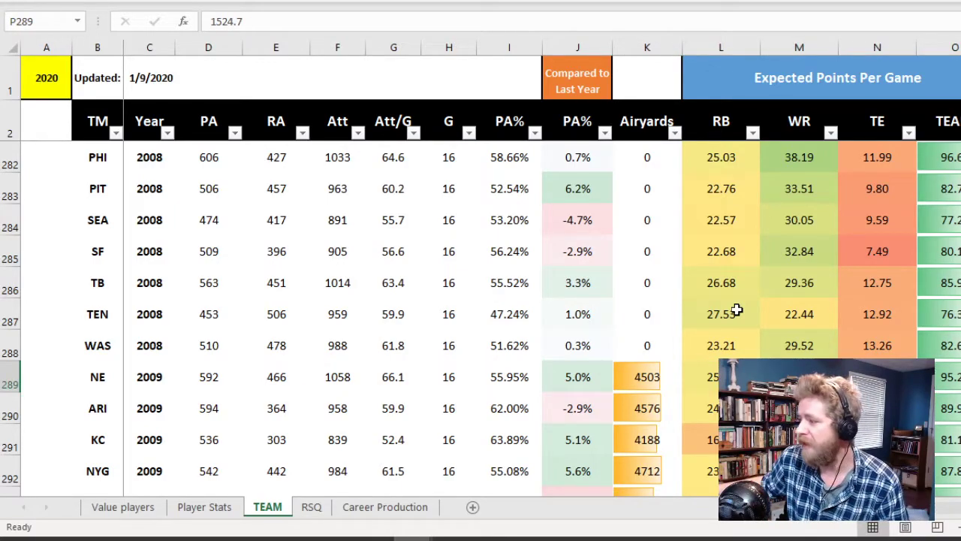
{"action": "key", "text": "Right"}
{"action": "key", "text": "Left"}
{"action": "key", "text": "Left"}
{"action": "key", "text": "Left"}
{"action": "key", "text": "Left"}
{"action": "key", "text": "Left"}
{"action": "key", "text": "Left"}
{"action": "key", "text": "Left"}
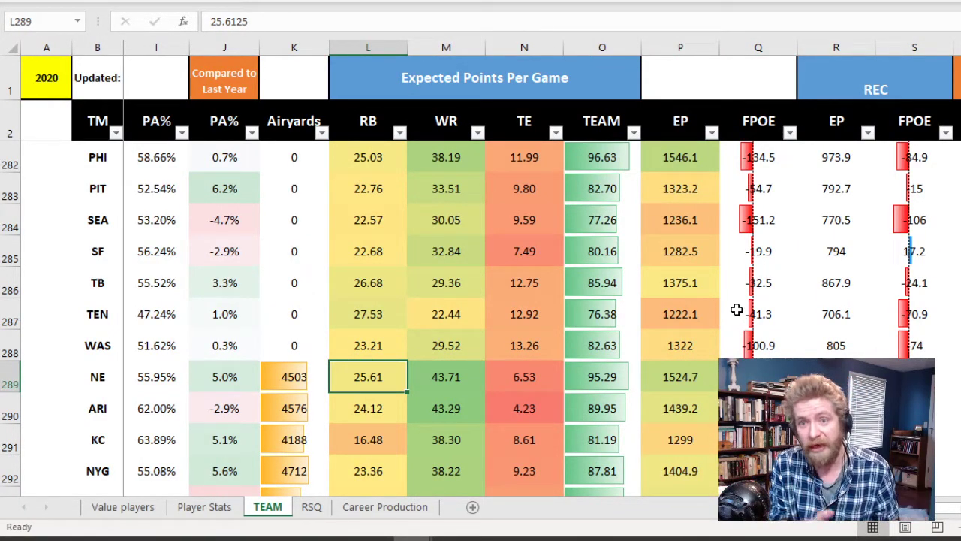
{"action": "key", "text": "Right"}
{"action": "key", "text": "Right"}
{"action": "key", "text": "Right"}
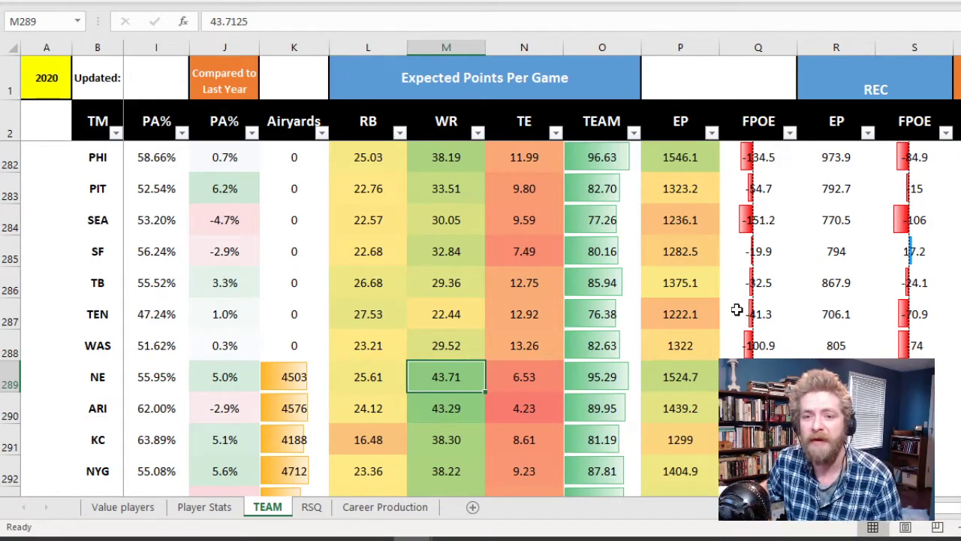
Examine the overall EP and FPOE columns and the REC EP and FPOE columns for NE in 2009
{"action": "key", "text": "Right"}
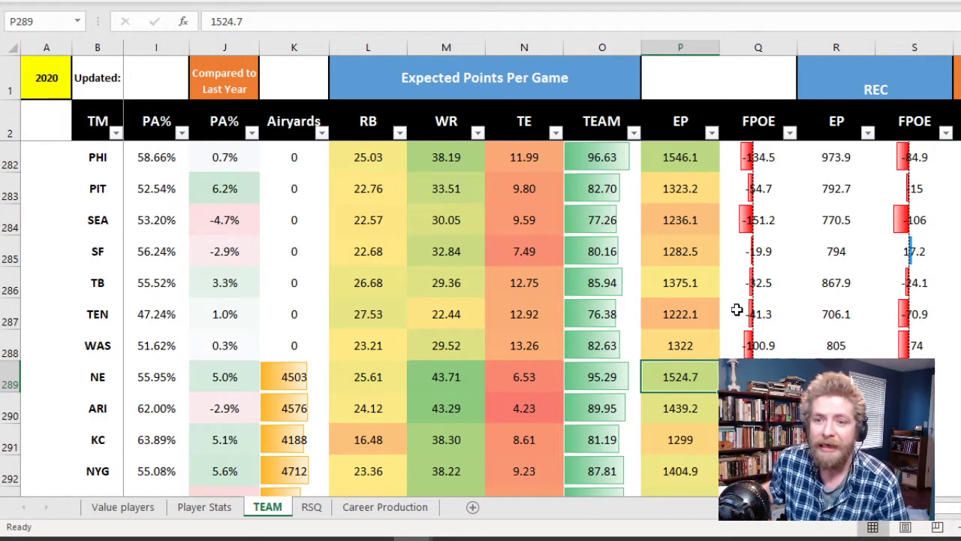
{"action": "key", "text": "Right"}
{"action": "key", "text": "Right"}
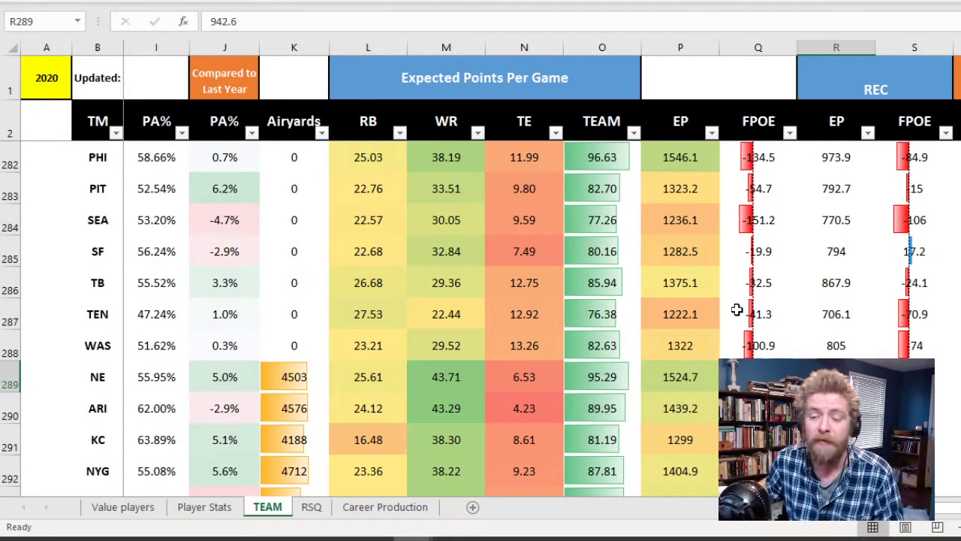
{"action": "key", "text": "Left"}
{"action": "key", "text": "Left"}
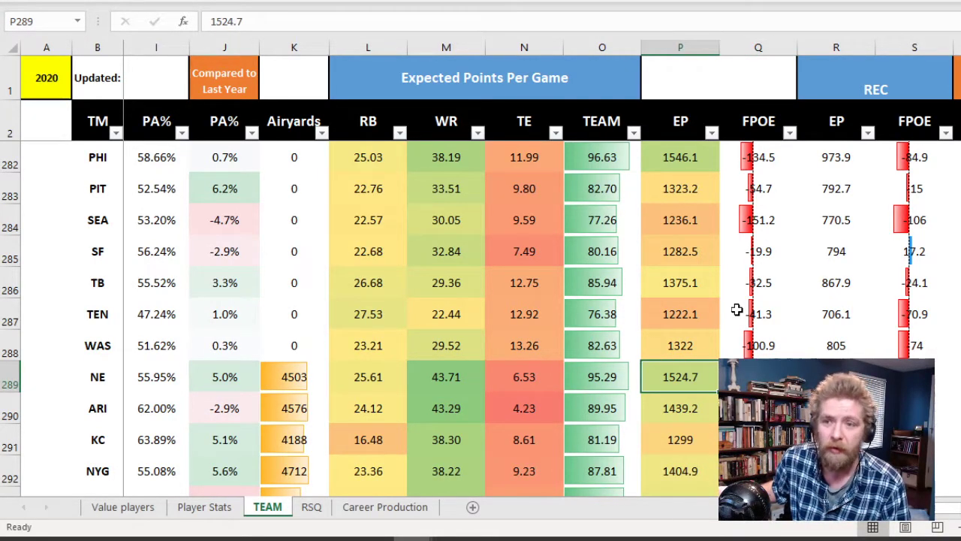
{"action": "key", "text": "Right"}
{"action": "key", "text": "Right"}
{"action": "key", "text": "Right"}
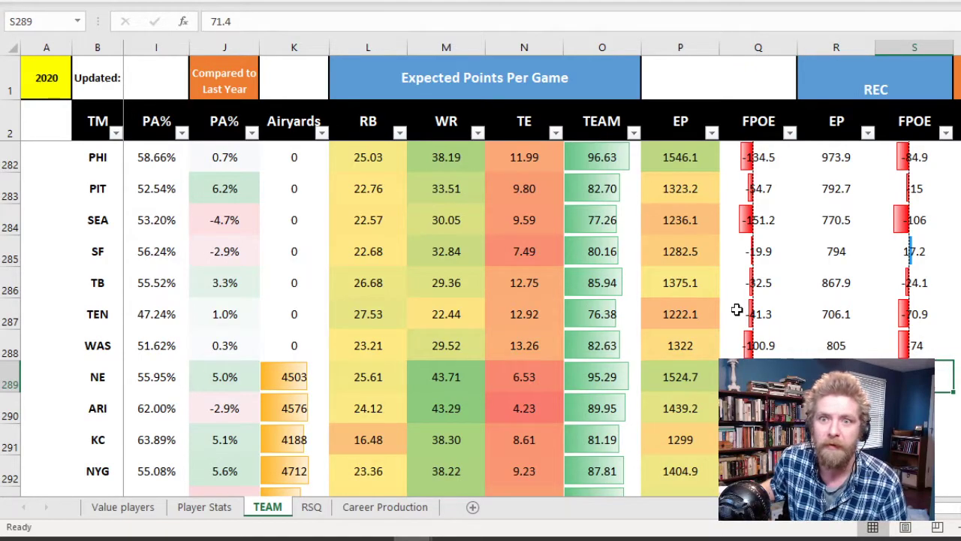
Examine the RUSH, TGTs and Target % columns along NE's 2009 row, as far as column AA
{"action": "key", "text": "Right"}
{"action": "key", "text": "Right"}
{"action": "key", "text": "Right"}
{"action": "key", "text": "Right"}
{"action": "key", "text": "Right"}
{"action": "key", "text": "Right"}
{"action": "key", "text": "Right"}
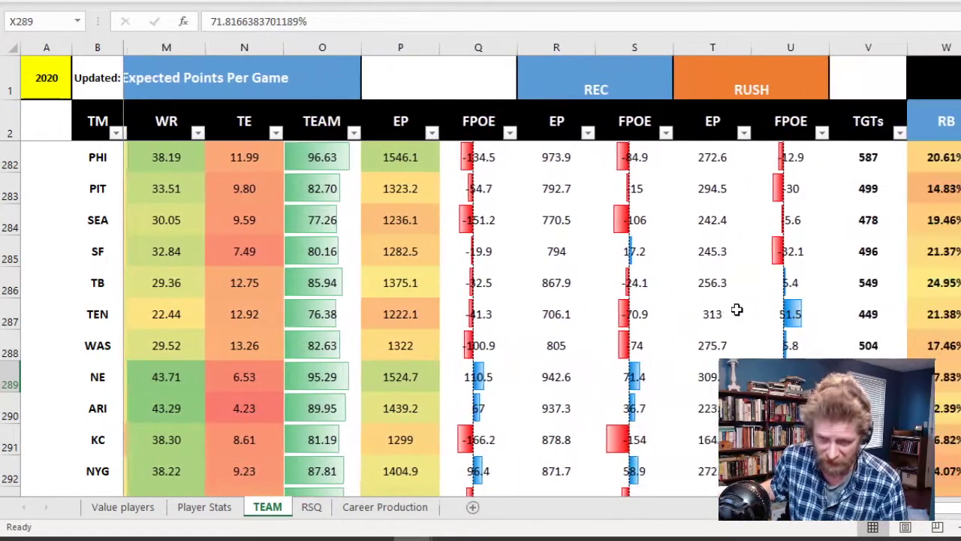
{"action": "key", "text": "Right"}
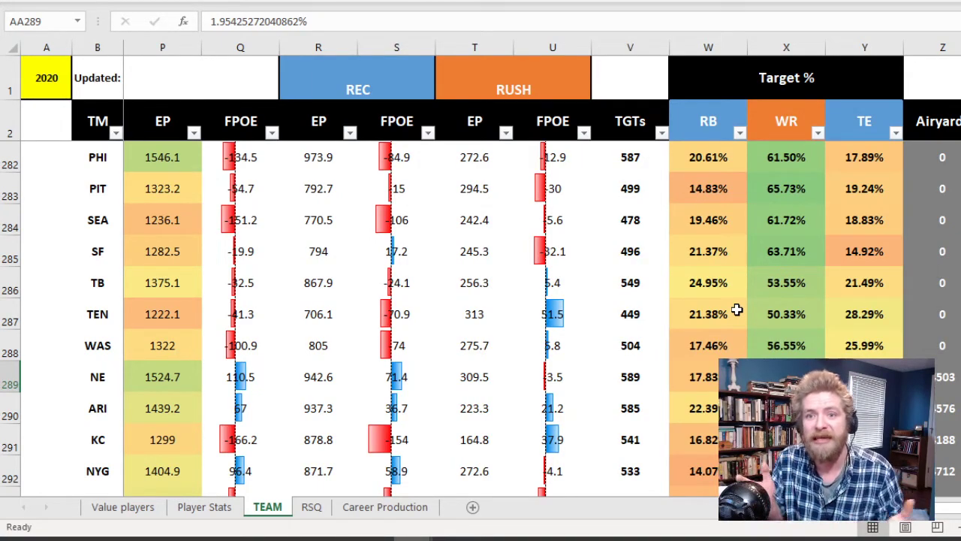
Review the RB Target %, the REC and RUSH groups, and the TGTs column for TB in 2008
{"action": "key", "text": "Left"}
{"action": "key", "text": "Left"}
{"action": "key", "text": "Left"}
{"action": "key", "text": "Left"}
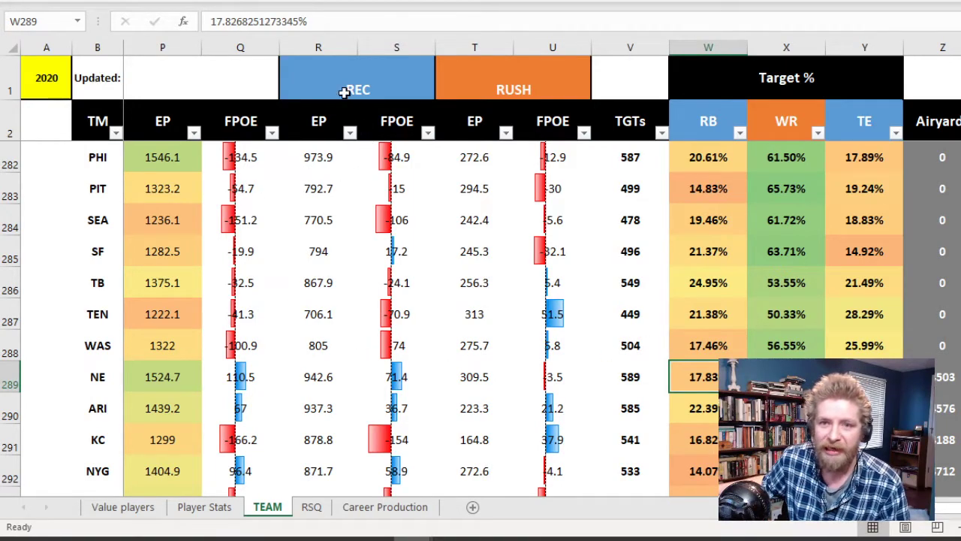
{"action": "left_click_drag", "start_coordinate": [319, 44], "coordinate": [539, 71]}
{"action": "left_click", "coordinate": [554, 282]}
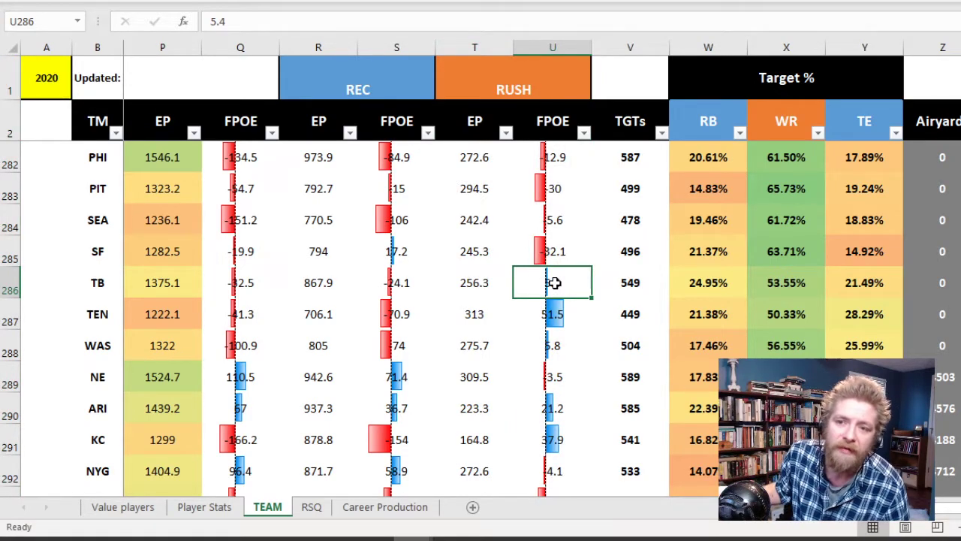
{"action": "key", "text": "Right"}
{"action": "key", "text": "Right"}
{"action": "key", "text": "Left"}
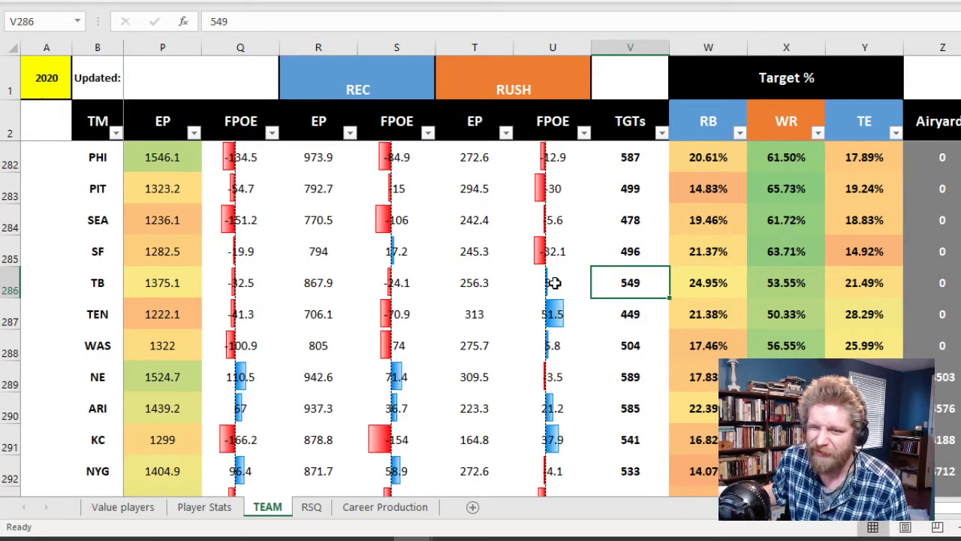
Go back along TB's 2008 row from TGTs to the Att column, reviewing the columns in between
{"action": "key", "text": "Left"}
{"action": "key", "text": "Left"}
{"action": "key", "text": "Left"}
{"action": "key", "text": "Left"}
{"action": "key", "text": "Left"}
{"action": "key", "text": "Left"}
{"action": "key", "text": "Left"}
{"action": "key", "text": "Left"}
{"action": "key", "text": "Left"}
{"action": "key", "text": "Left"}
{"action": "key", "text": "Left"}
{"action": "key", "text": "Left"}
{"action": "key", "text": "Left"}
{"action": "key", "text": "Left"}
{"action": "key", "text": "Left"}
{"action": "key", "text": "Left"}
{"action": "key", "text": "Left"}
{"action": "key", "text": "Left"}
{"action": "key", "text": "Left"}
{"action": "key", "text": "Left"}
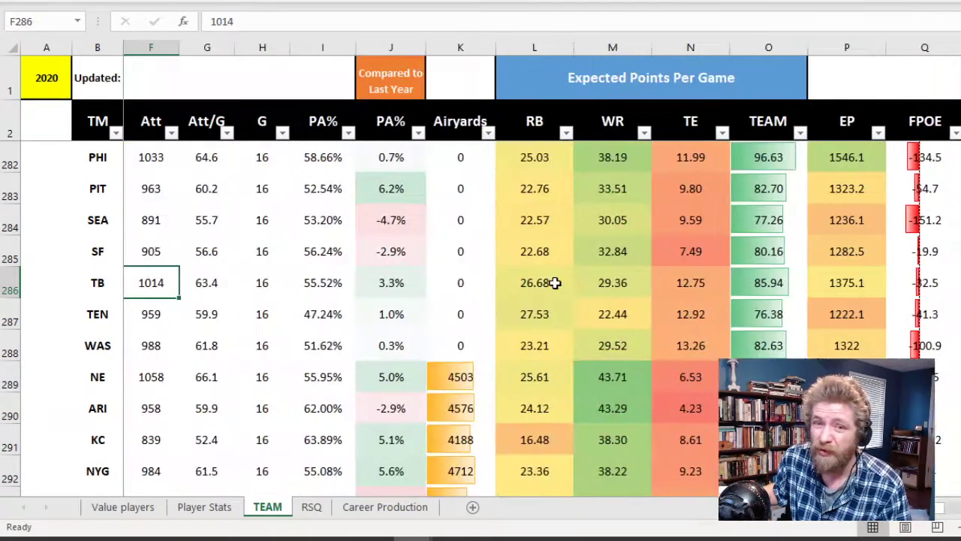
Scan TB's 2008 row from the play attempt columns through the Airyards% group to the empty columns beyond it
{"action": "key", "text": "Right"}
{"action": "key", "text": "Right"}
{"action": "key", "text": "Right"}
{"action": "key", "text": "Right"}
{"action": "key", "text": "Right"}
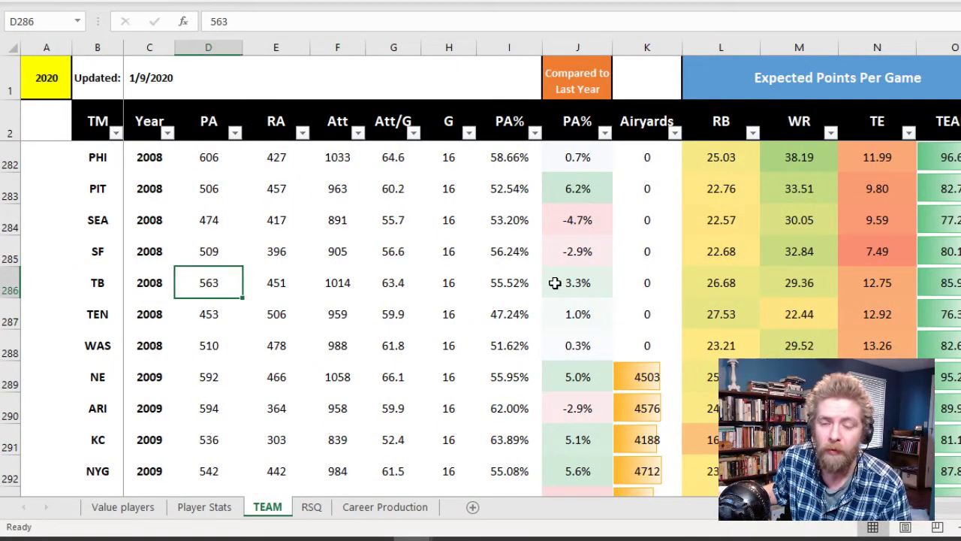
{"action": "key", "text": "Right"}
{"action": "key", "text": "Right"}
{"action": "key", "text": "Right"}
{"action": "key", "text": "Right"}
{"action": "key", "text": "Right"}
{"action": "key", "text": "Right"}
{"action": "key", "text": "Right"}
{"action": "key", "text": "Right"}
{"action": "key", "text": "Right"}
{"action": "key", "text": "Right"}
{"action": "key", "text": "Right"}
{"action": "key", "text": "Right"}
{"action": "key", "text": "Right"}
{"action": "key", "text": "Right"}
{"action": "key", "text": "Right"}
{"action": "key", "text": "Right"}
{"action": "key", "text": "Right"}
{"action": "key", "text": "Right"}
{"action": "key", "text": "Right"}
{"action": "key", "text": "Right"}
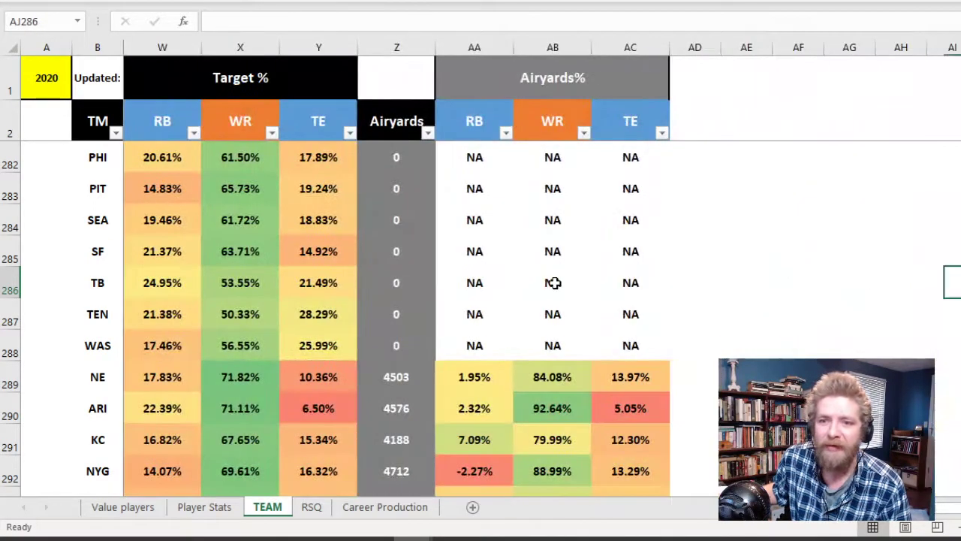
Go back along TB's 2008 row from beyond the Airyards% group to the WR Expected Points Per Game column
{"action": "key", "text": "Left"}
{"action": "key", "text": "Left"}
{"action": "key", "text": "Left"}
{"action": "key", "text": "Left"}
{"action": "key", "text": "Left"}
{"action": "key", "text": "Left"}
{"action": "key", "text": "Left"}
{"action": "key", "text": "Left"}
{"action": "key", "text": "Left"}
{"action": "key", "text": "Left"}
{"action": "key", "text": "Left"}
{"action": "key", "text": "Left"}
{"action": "key", "text": "Left"}
{"action": "key", "text": "Left"}
{"action": "key", "text": "Left"}
{"action": "key", "text": "Left"}
{"action": "key", "text": "Left"}
{"action": "key", "text": "Left"}
{"action": "key", "text": "Left"}
{"action": "key", "text": "Left"}
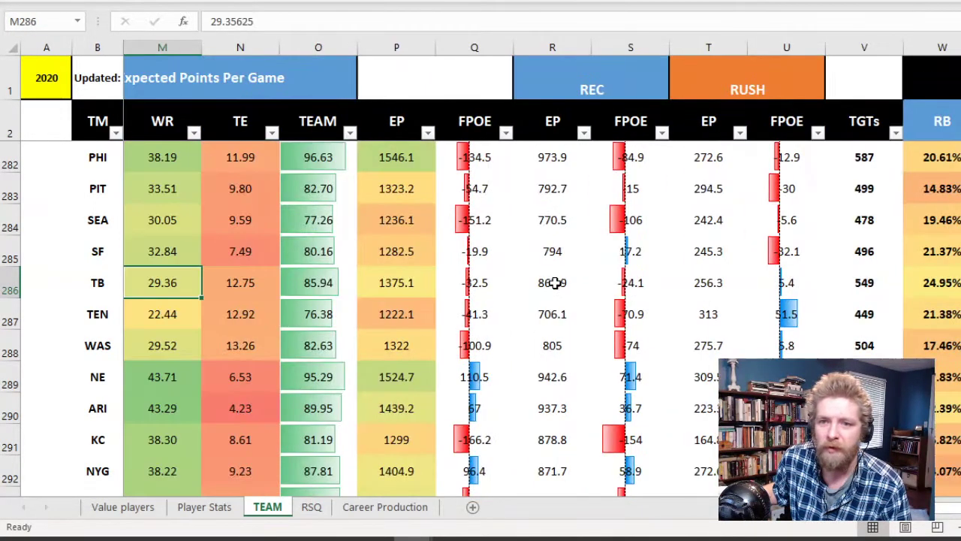
Review TB's 2008 row from WR Expected Points Per Game through the EP, FPOE, Target % and Airyards% columns
{"action": "key", "text": "Right"}
{"action": "key", "text": "Right"}
{"action": "key", "text": "Right"}
{"action": "key", "text": "Right"}
{"action": "key", "text": "Right"}
{"action": "key", "text": "Right"}
{"action": "key", "text": "Right"}
{"action": "key", "text": "Right"}
{"action": "key", "text": "Right"}
{"action": "key", "text": "Right"}
{"action": "key", "text": "Right"}
{"action": "key", "text": "Right"}
{"action": "key", "text": "Right"}
{"action": "key", "text": "Right"}
{"action": "key", "text": "Right"}
{"action": "key", "text": "Right"}
{"action": "key", "text": "Right"}
{"action": "key", "text": "Right"}
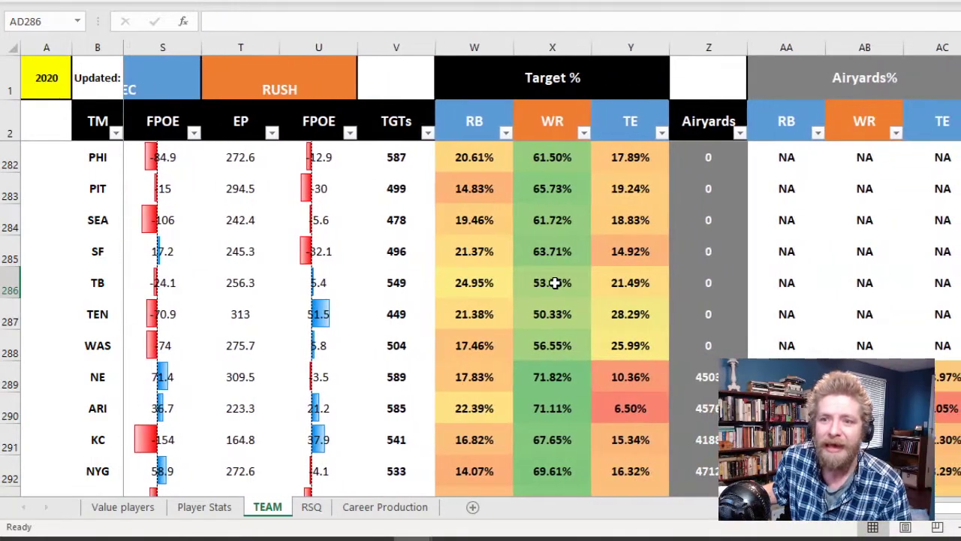
Examine the RB, WR and TE columns of the Target % group for TB in 2008
{"action": "key", "text": "Left"}
{"action": "key", "text": "Left"}
{"action": "key", "text": "Left"}
{"action": "key", "text": "Left"}
{"action": "key", "text": "Left"}
{"action": "key", "text": "Left"}
{"action": "key", "text": "Left"}
{"action": "key", "text": "Left"}
{"action": "key", "text": "Left"}
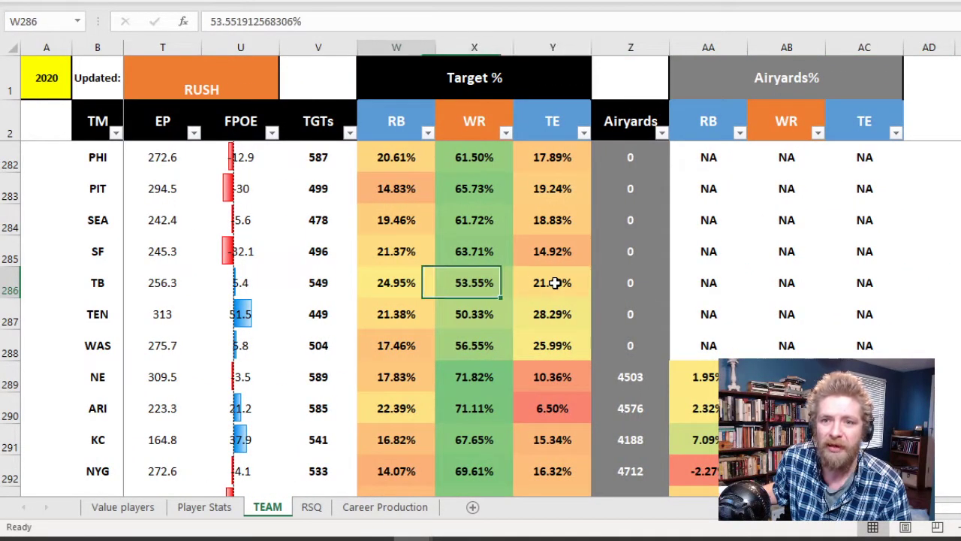
{"action": "key", "text": "Right"}
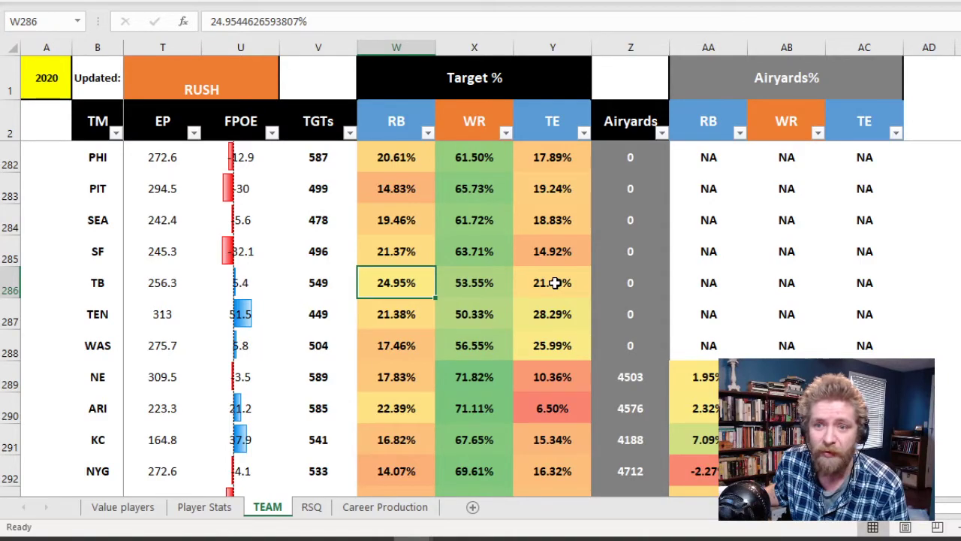
{"action": "key", "text": "Right"}
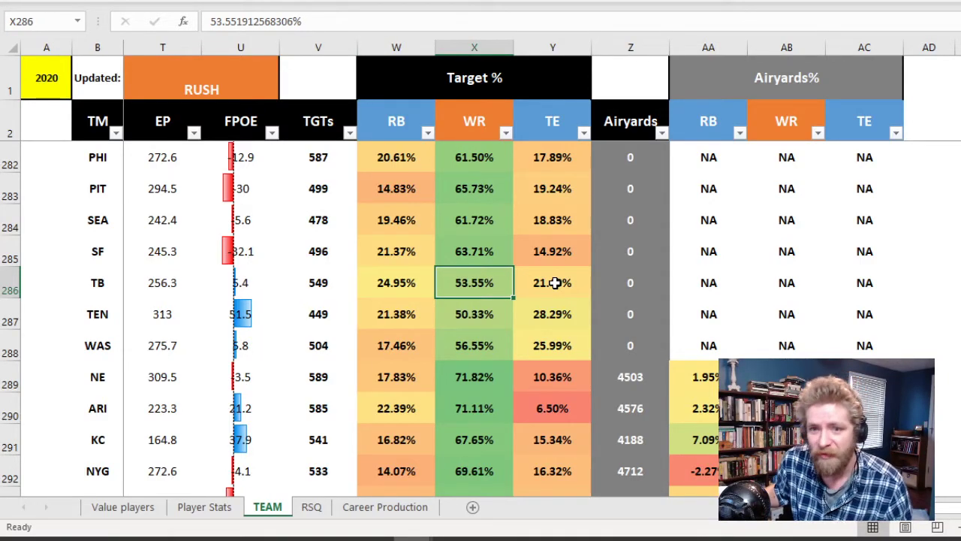
{"action": "key", "text": "Right"}
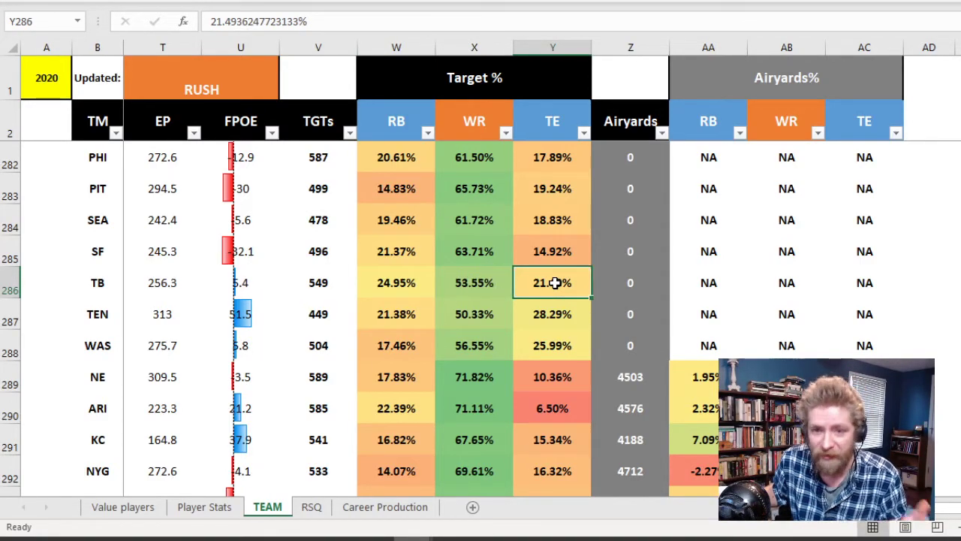
Compare the Airyards column between the last 2008 teams and the first 2009 teams
{"action": "key", "text": "Down"}
{"action": "key", "text": "Down"}
{"action": "key", "text": "Right"}
{"action": "key", "text": "Down"}
{"action": "key", "text": "Down"}
{"action": "key", "text": "Down"}
{"action": "key", "text": "Down"}
{"action": "key", "text": "Down"}
{"action": "key", "text": "Down"}
{"action": "key", "text": "Down"}
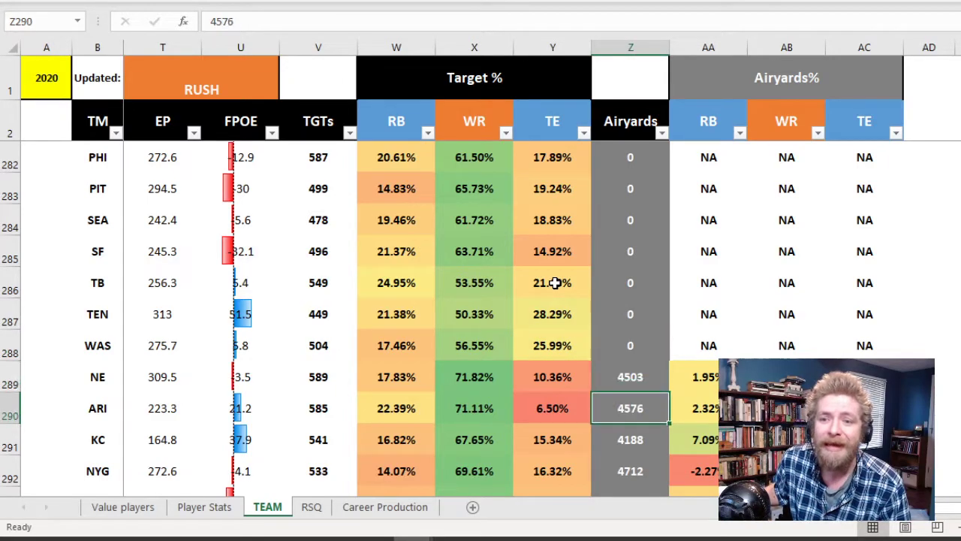
{"action": "key", "text": "Up"}
{"action": "key", "text": "Up"}
{"action": "key", "text": "Up"}
{"action": "key", "text": "Up"}
{"action": "key", "text": "Up"}
{"action": "key", "text": "Up"}
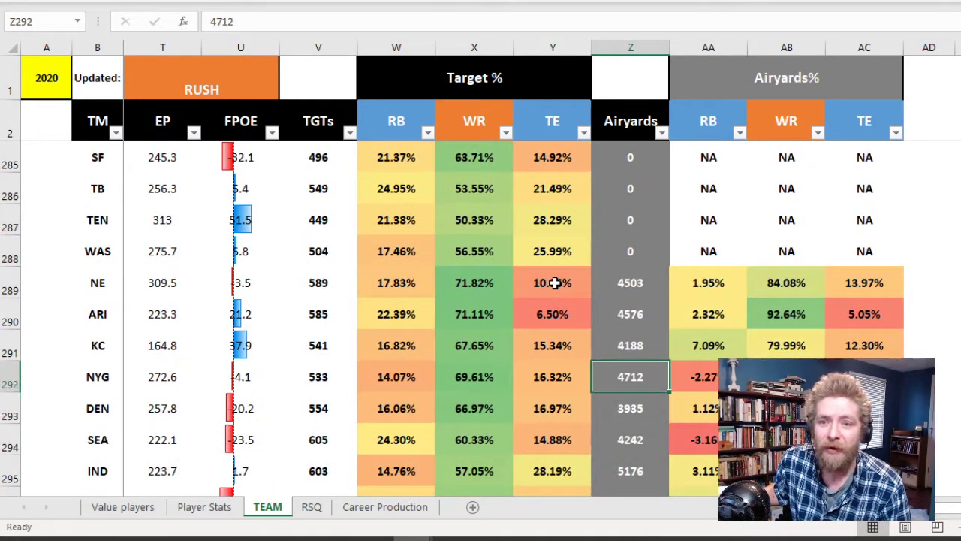
Examine the Airyards column down to MIN in row 298 and back up to TB in row 286
{"action": "key", "text": "Down"}
{"action": "key", "text": "Down"}
{"action": "key", "text": "Down"}
{"action": "key", "text": "Down"}
{"action": "key", "text": "Down"}
{"action": "key", "text": "Up"}
{"action": "key", "text": "Up"}
{"action": "key", "text": "Up"}
{"action": "key", "text": "Up"}
{"action": "key", "text": "Up"}
{"action": "key", "text": "Down"}
{"action": "key", "text": "Down"}
{"action": "key", "text": "Down"}
{"action": "key", "text": "Down"}
{"action": "key", "text": "Down"}
{"action": "key", "text": "Down"}
{"action": "key", "text": "Down"}
{"action": "key", "text": "Down"}
{"action": "key", "text": "Down"}
{"action": "key", "text": "Down"}
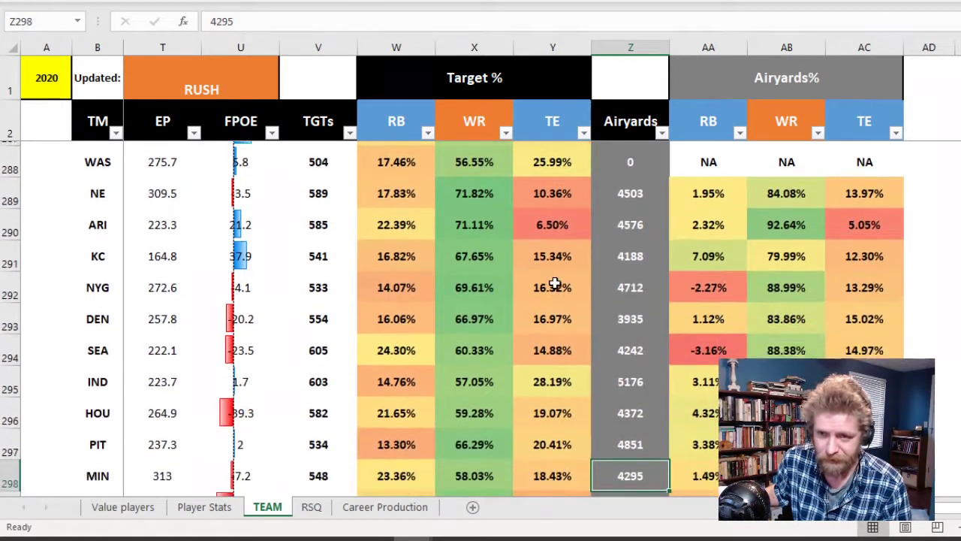
{"action": "key", "text": "Up"}
{"action": "key", "text": "Up"}
{"action": "key", "text": "Up"}
{"action": "key", "text": "Up"}
{"action": "key", "text": "Up"}
{"action": "key", "text": "Up"}
{"action": "key", "text": "Up"}
{"action": "key", "text": "Up"}
{"action": "key", "text": "Up"}
{"action": "key", "text": "Up"}
{"action": "key", "text": "Up"}
{"action": "key", "text": "Up"}
{"action": "key", "text": "Up"}
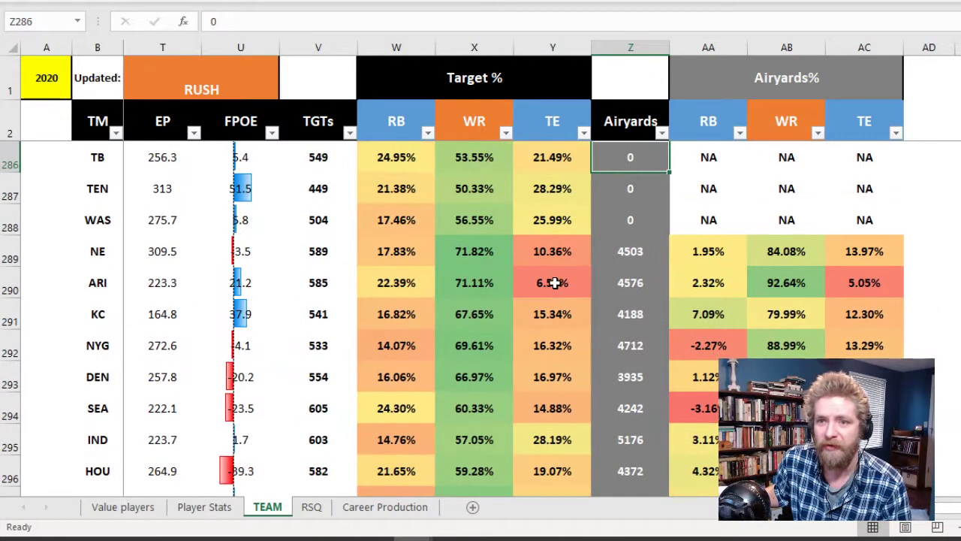
Examine the Airyards total and the RB, WR and TE Airyards% columns for NE in 2009
{"action": "key", "text": "Down"}
{"action": "key", "text": "Down"}
{"action": "key", "text": "Down"}
{"action": "key", "text": "Right"}
{"action": "key", "text": "Right"}
{"action": "key", "text": "Left"}
{"action": "key", "text": "Right"}
{"action": "key", "text": "Right"}
{"action": "key", "text": "Left"}
{"action": "key", "text": "Right"}
{"action": "key", "text": "Left"}
{"action": "key", "text": "Left"}
{"action": "key", "text": "Left"}
{"action": "key", "text": "Left"}
{"action": "key", "text": "Right"}
{"action": "key", "text": "Right"}
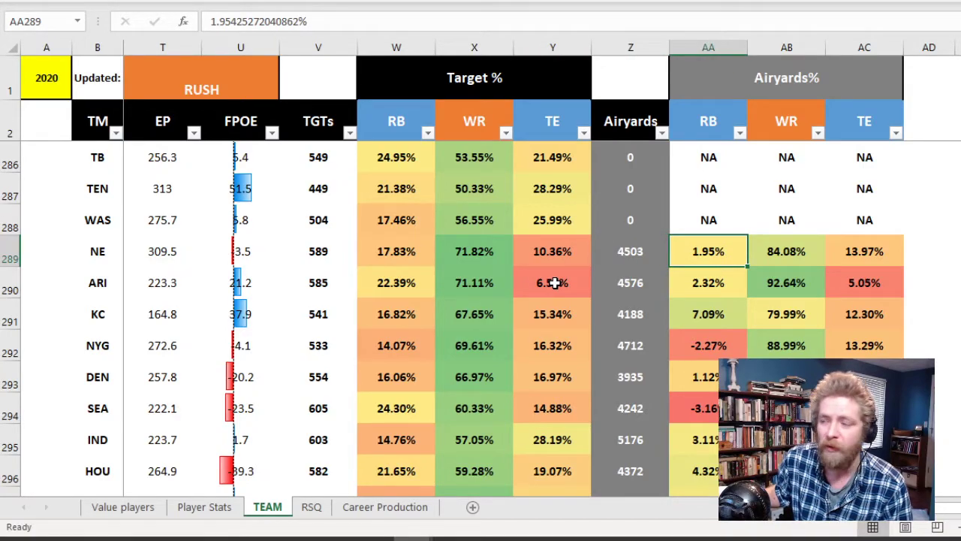
Examine NYG's negative RB Airyards% in row 292 alongside its WR and TE shares
{"action": "key", "text": "Down"}
{"action": "key", "text": "Down"}
{"action": "key", "text": "Down"}
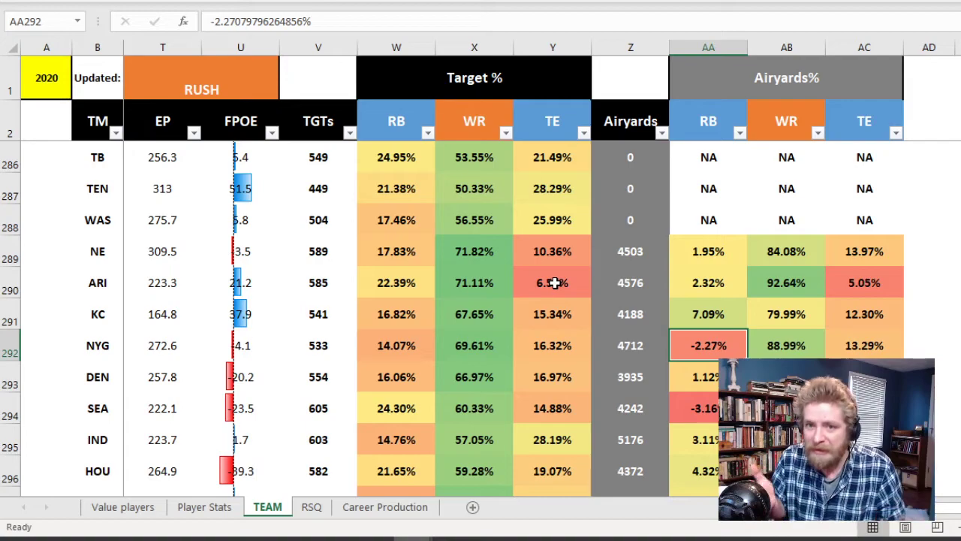
{"action": "key", "text": "Right"}
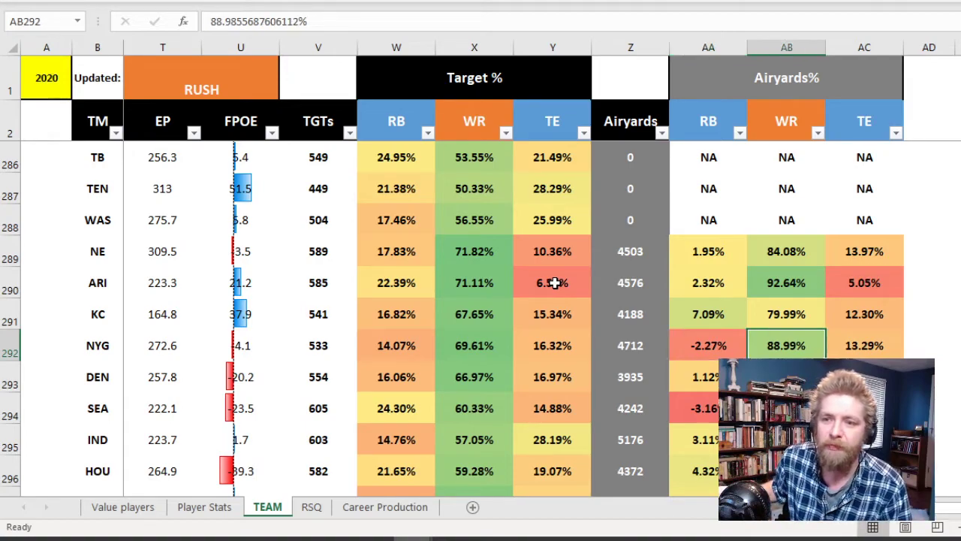
{"action": "key", "text": "Right"}
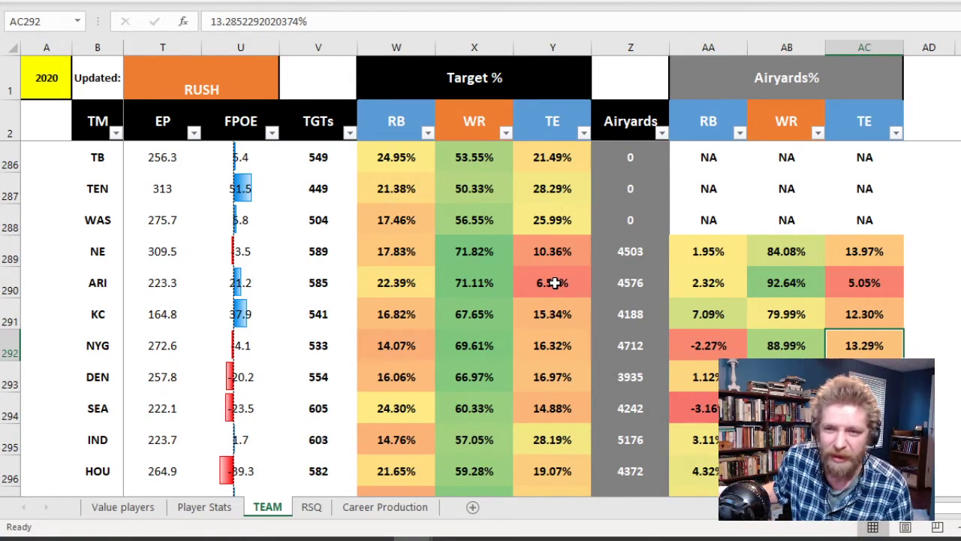
{"action": "key", "text": "Left"}
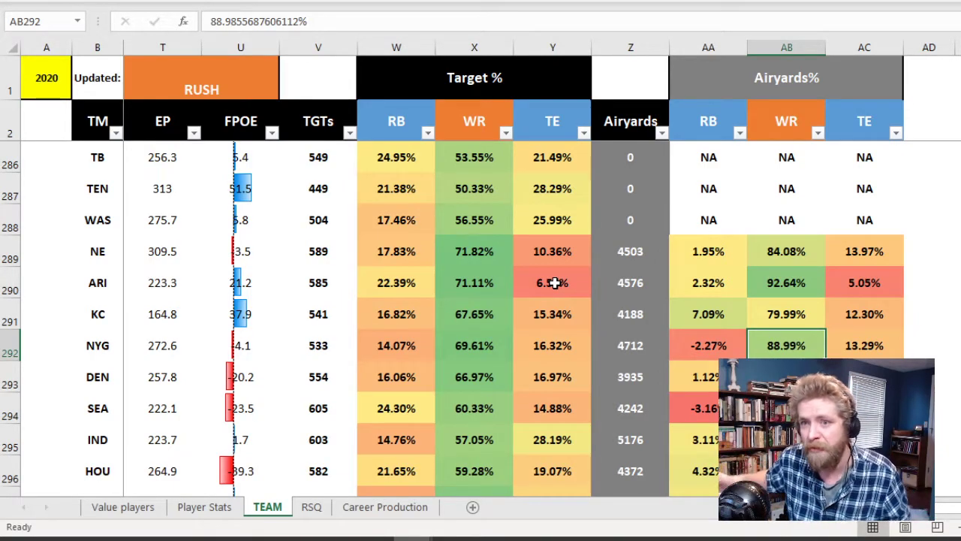
{"action": "key", "text": "Right"}
{"action": "key", "text": "Right"}
{"action": "key", "text": "Left"}
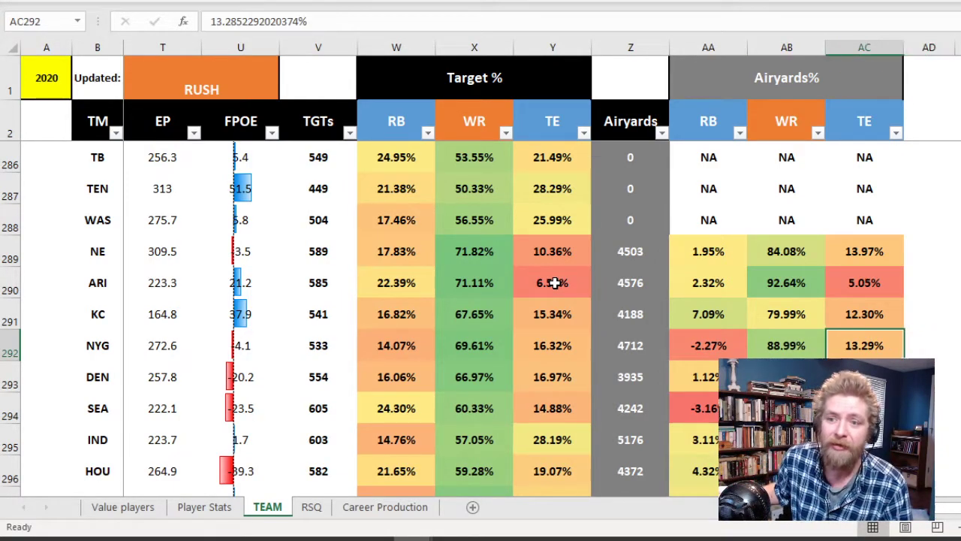
{"action": "key", "text": "Left"}
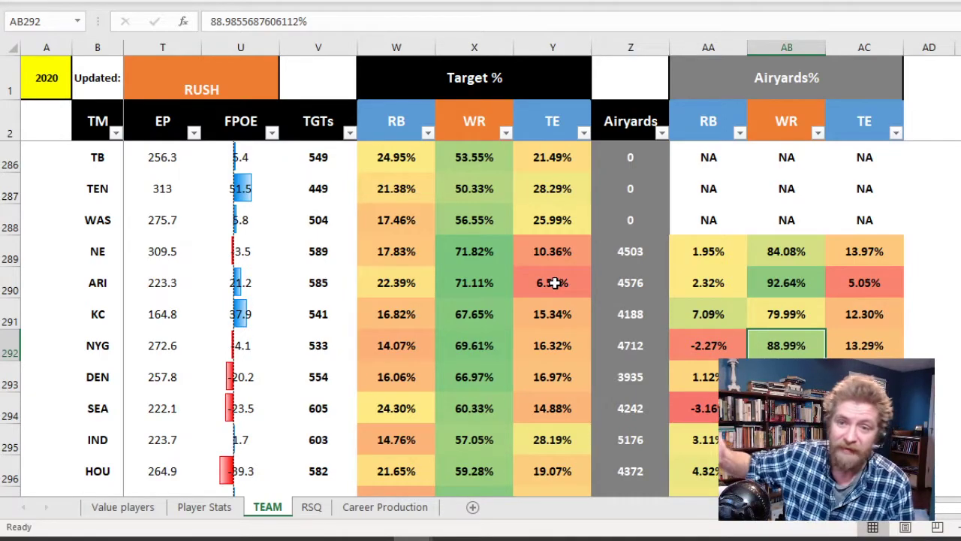
Look over the 2009 team rows on the TEAM sheet down to DET in row 308, then back across to column A
{"action": "key", "text": "Down"}
{"action": "key", "text": "Down"}
{"action": "key", "text": "Down"}
{"action": "key", "text": "Down"}
{"action": "key", "text": "Down"}
{"action": "key", "text": "Down"}
{"action": "key", "text": "Down"}
{"action": "key", "text": "Down"}
{"action": "key", "text": "Down"}
{"action": "key", "text": "Down"}
{"action": "key", "text": "Down"}
{"action": "key", "text": "Down"}
{"action": "key", "text": "Down"}
{"action": "key", "text": "Down"}
{"action": "key", "text": "Down"}
{"action": "key", "text": "Down"}
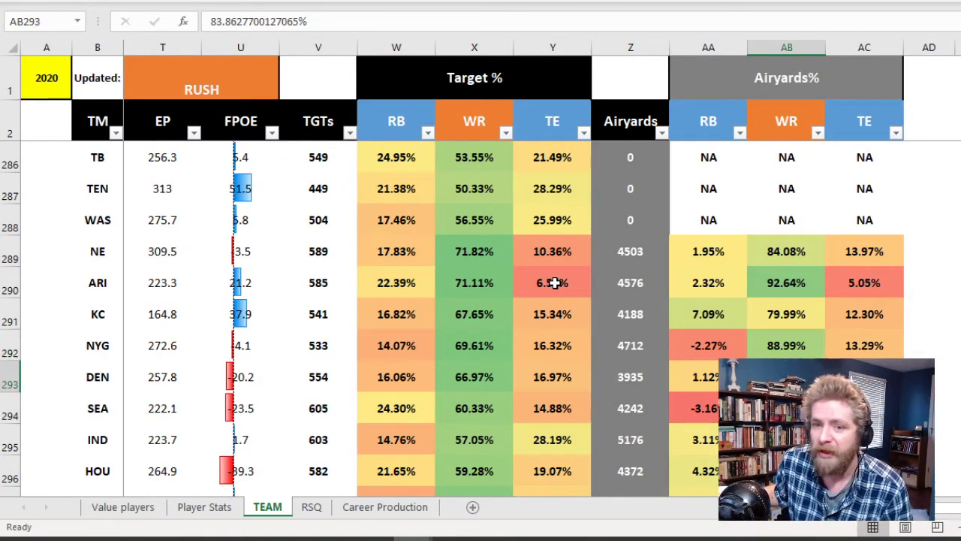
{"action": "key", "text": "Left"}
{"action": "key", "text": "Left"}
{"action": "key", "text": "Left"}
{"action": "key", "text": "Left"}
{"action": "key", "text": "Left"}
{"action": "key", "text": "Left"}
{"action": "key", "text": "Left"}
{"action": "key", "text": "Left"}
{"action": "key", "text": "Left"}
{"action": "key", "text": "Left"}
{"action": "key", "text": "Left"}
{"action": "key", "text": "Left"}
{"action": "key", "text": "Left"}
{"action": "key", "text": "Left"}
{"action": "key", "text": "Left"}
{"action": "key", "text": "Left"}
{"action": "key", "text": "Left"}
{"action": "key", "text": "Left"}
{"action": "key", "text": "Left"}
{"action": "key", "text": "Left"}
{"action": "key", "text": "Left"}
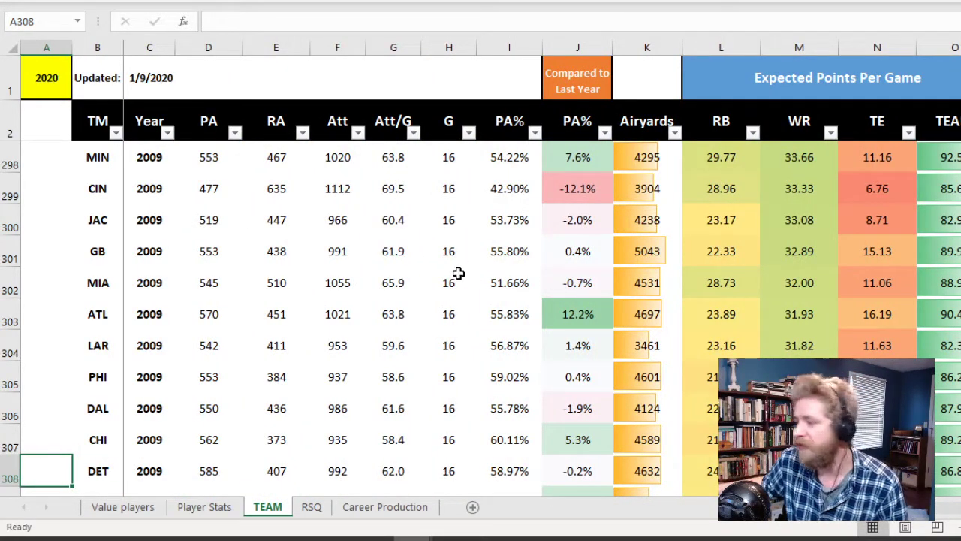
Open the RSQ sheet and hide its gridlines
{"action": "left_click", "coordinate": [312, 508]}
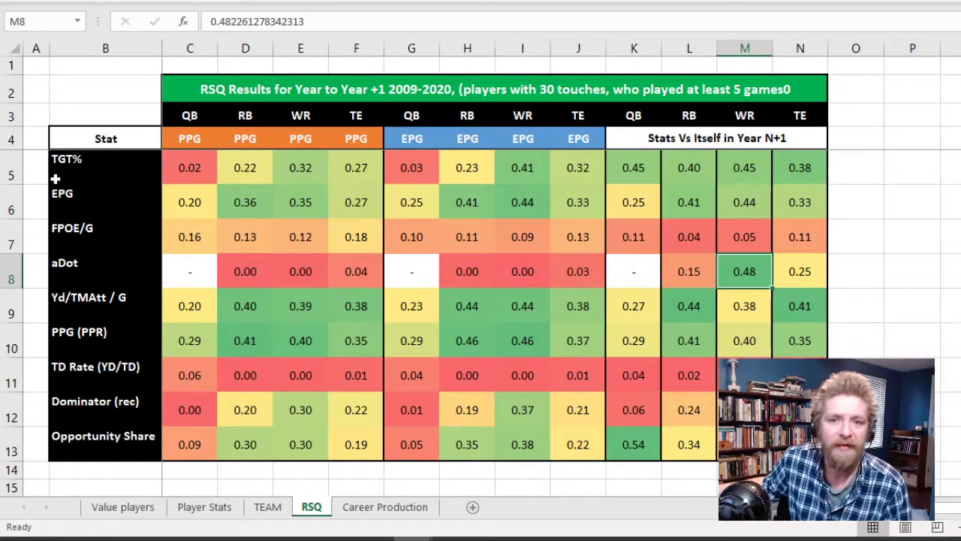
{"action": "left_click", "coordinate": [94, 80]}
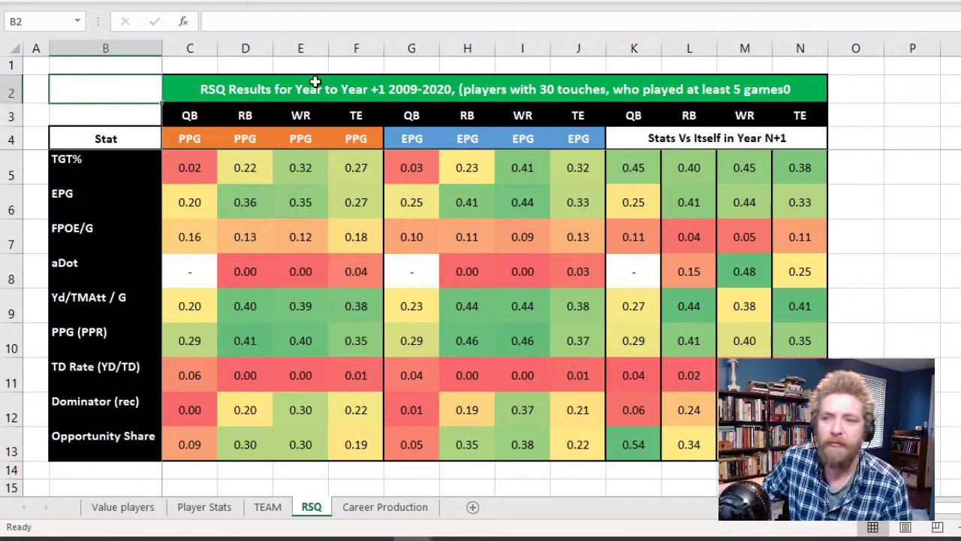
{"action": "left_click", "coordinate": [424, 0]}
{"action": "left_click", "coordinate": [188, 47]}
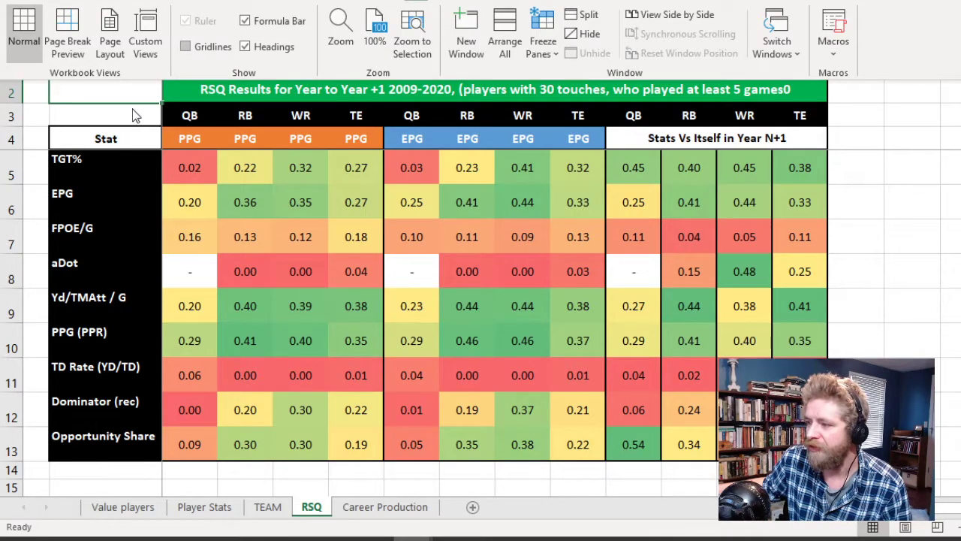
{"action": "left_click", "coordinate": [122, 91]}
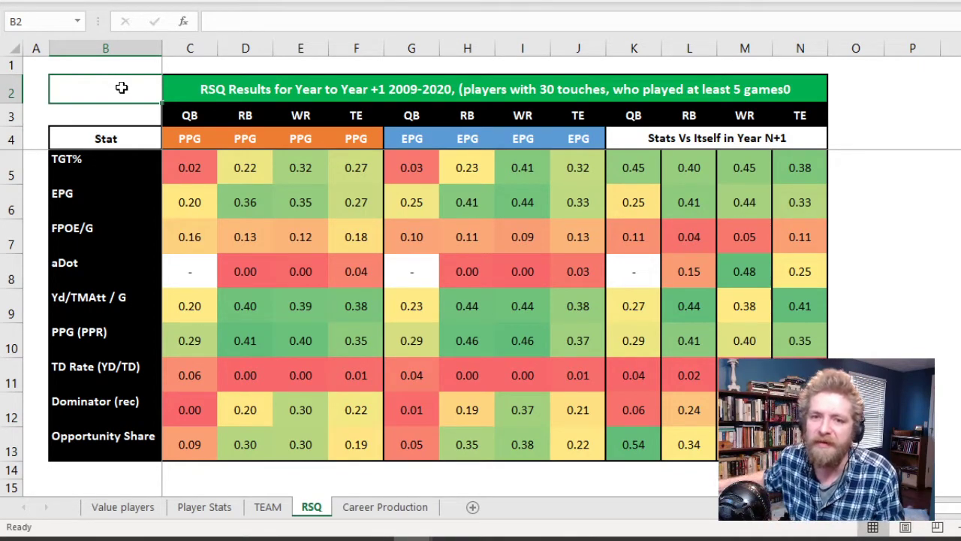
Examine the whole RSQ results table in C2:N13 and its QB heading in C3
{"action": "left_click_drag", "start_coordinate": [328, 89], "coordinate": [407, 436]}
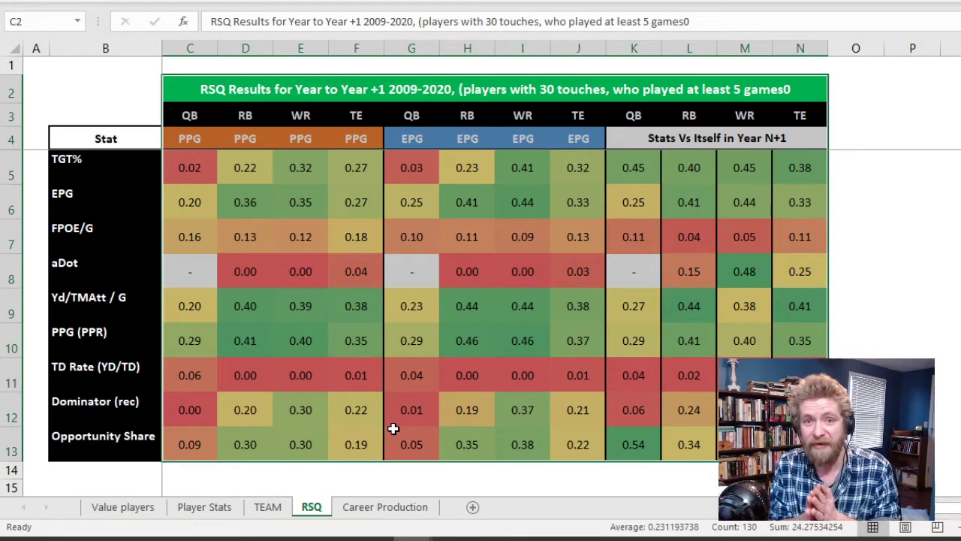
{"action": "left_click", "coordinate": [123, 154]}
{"action": "left_click", "coordinate": [202, 111]}
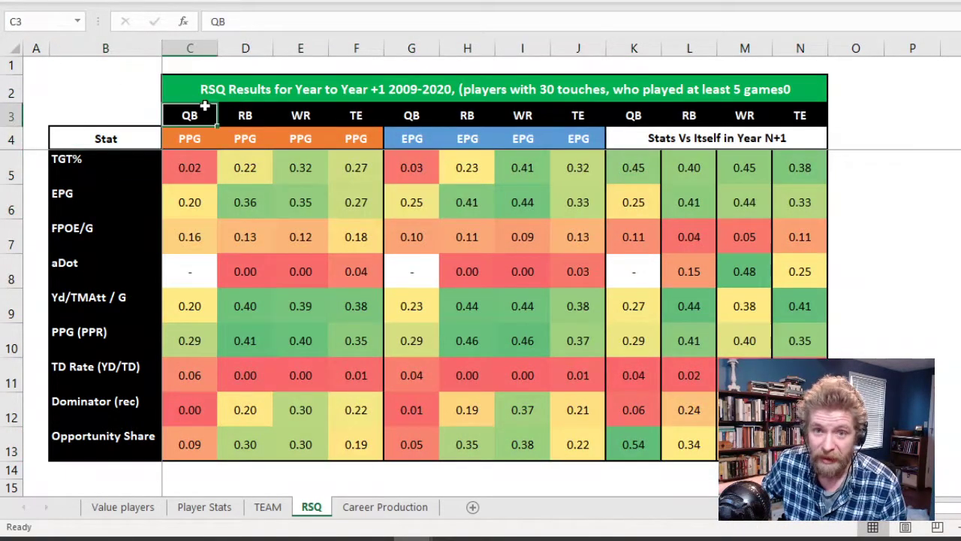
Examine the QB PPG column against the stat list in B5:B13, plus QB Opportunity Share in the year N+1 section
{"action": "left_click", "coordinate": [201, 164]}
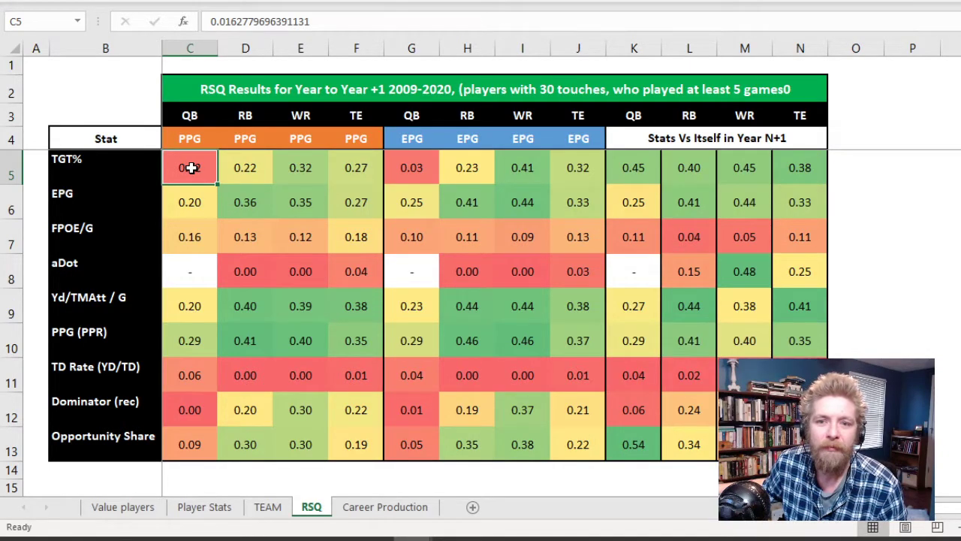
{"action": "left_click_drag", "start_coordinate": [192, 168], "coordinate": [211, 428]}
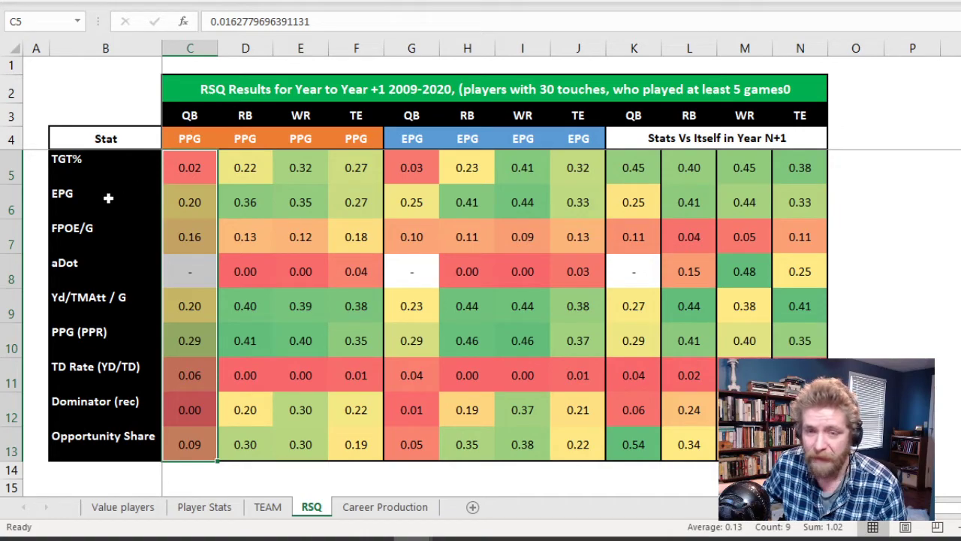
{"action": "left_click_drag", "start_coordinate": [103, 158], "coordinate": [120, 441]}
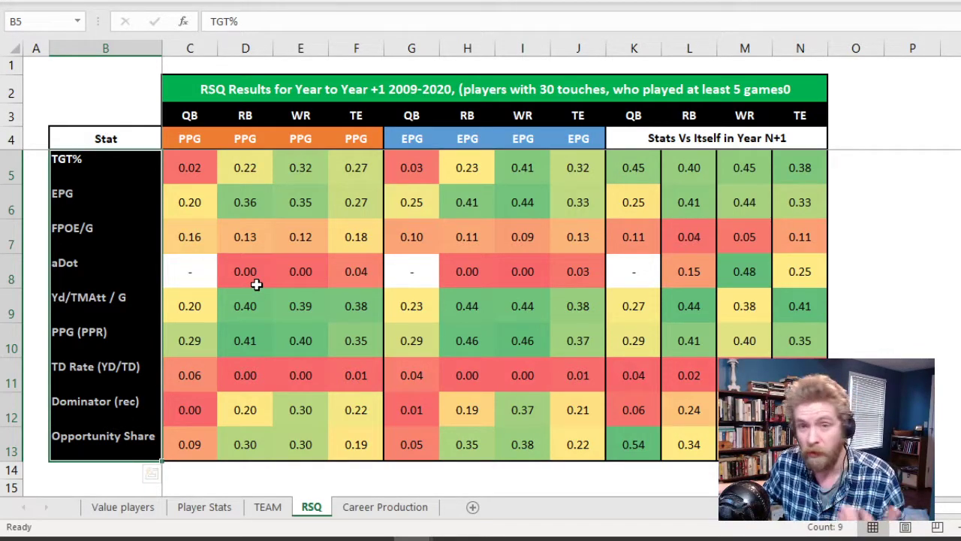
{"action": "left_click", "coordinate": [177, 168]}
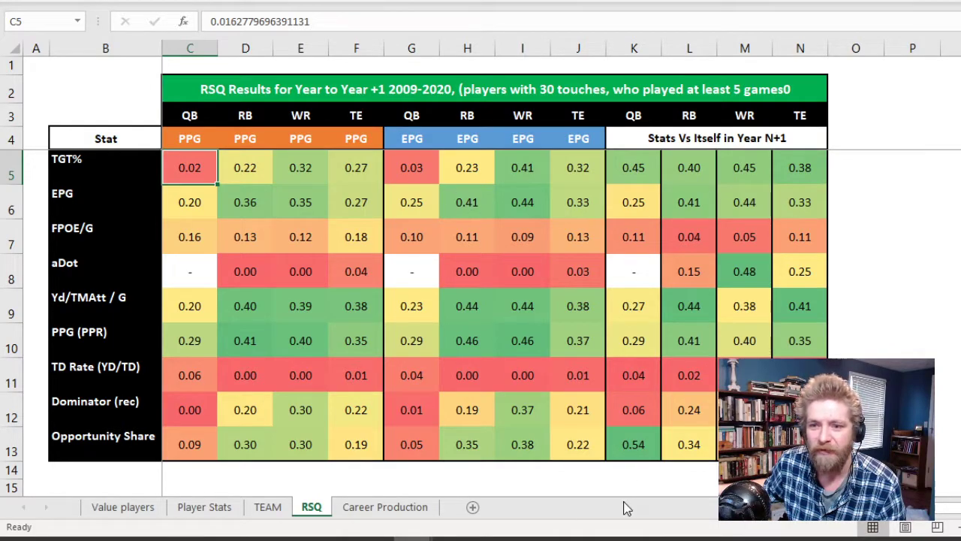
{"action": "left_click", "coordinate": [624, 447]}
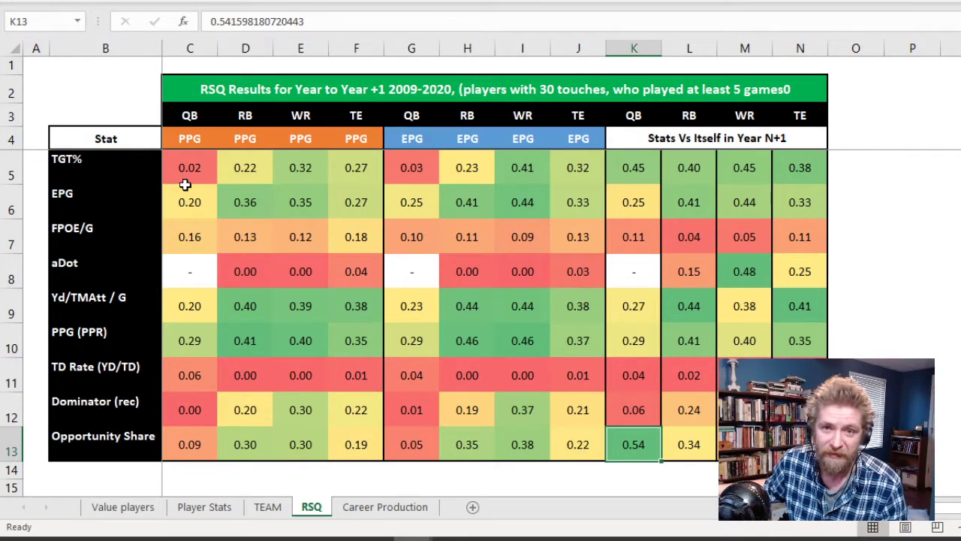
Review the PPG columns C to F and the EPG headings in G4:J4
{"action": "left_click", "coordinate": [202, 46]}
{"action": "left_click_drag", "start_coordinate": [202, 47], "coordinate": [359, 49]}
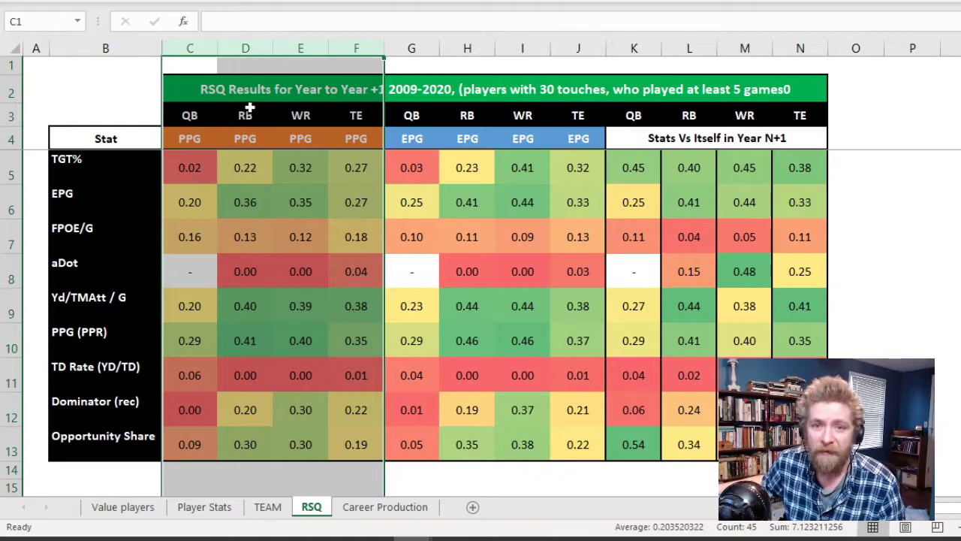
{"action": "left_click_drag", "start_coordinate": [193, 139], "coordinate": [356, 139]}
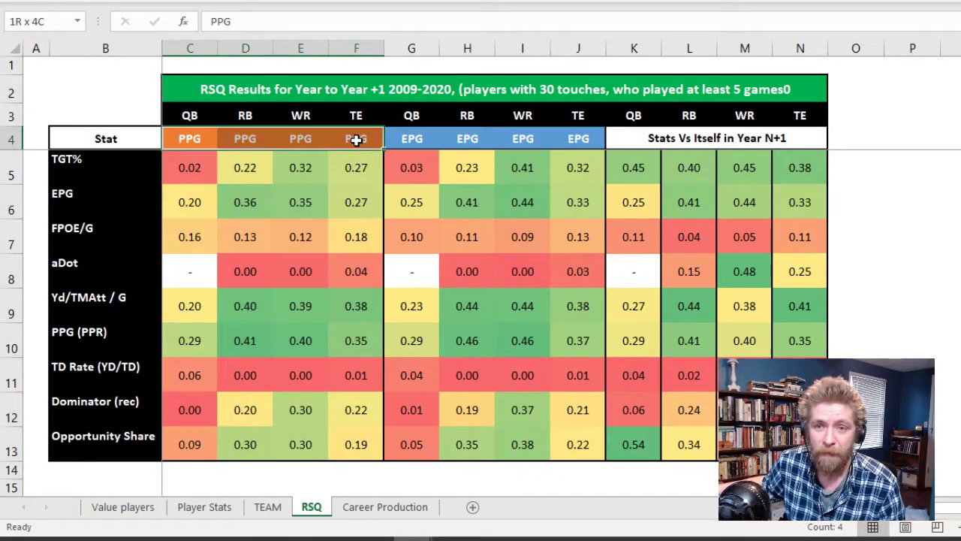
{"action": "left_click_drag", "start_coordinate": [415, 138], "coordinate": [569, 137]}
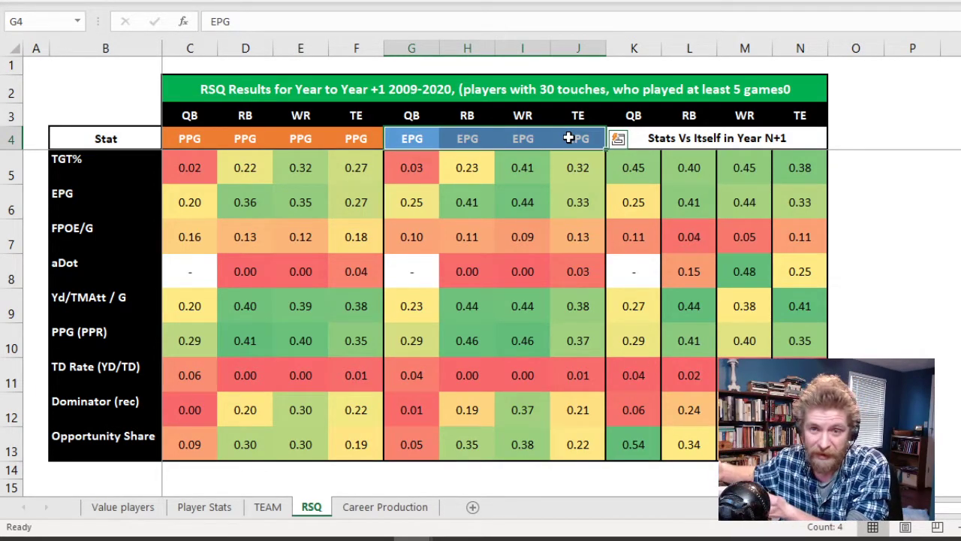
Examine the RB PPG column, focusing on the PPG (PPR) and Yd/TMAtt / G results
{"action": "left_click_drag", "start_coordinate": [251, 161], "coordinate": [258, 432]}
{"action": "left_click", "coordinate": [251, 47]}
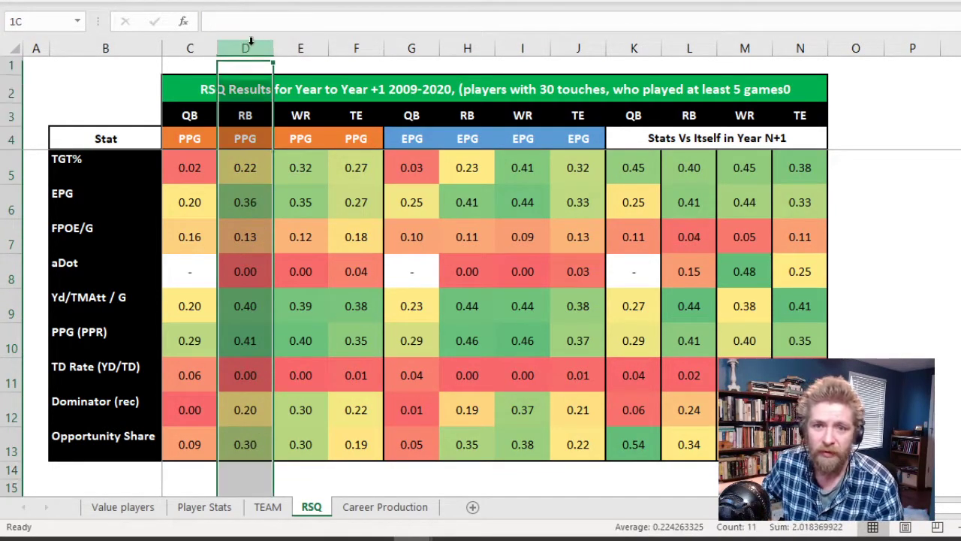
{"action": "left_click", "coordinate": [251, 343]}
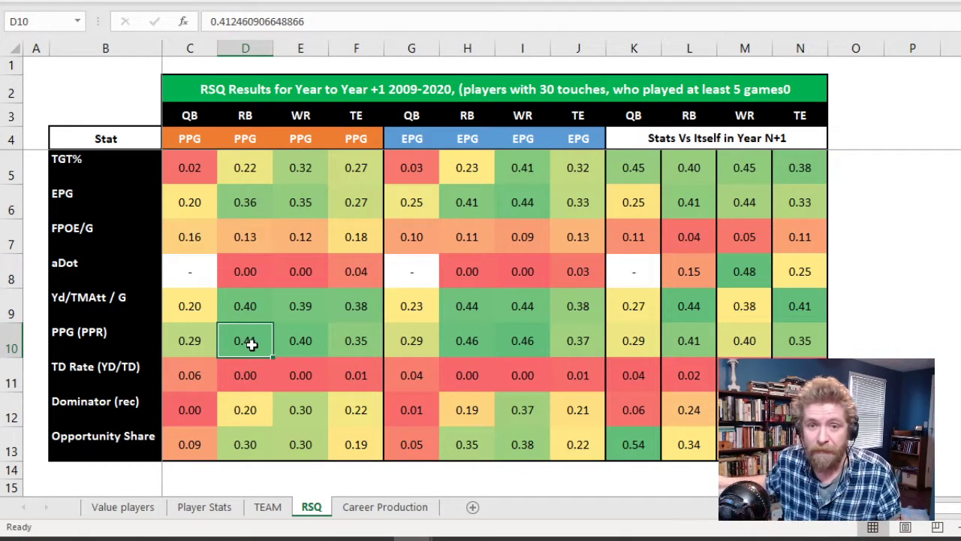
{"action": "left_click", "coordinate": [90, 335]}
{"action": "left_click", "coordinate": [254, 338]}
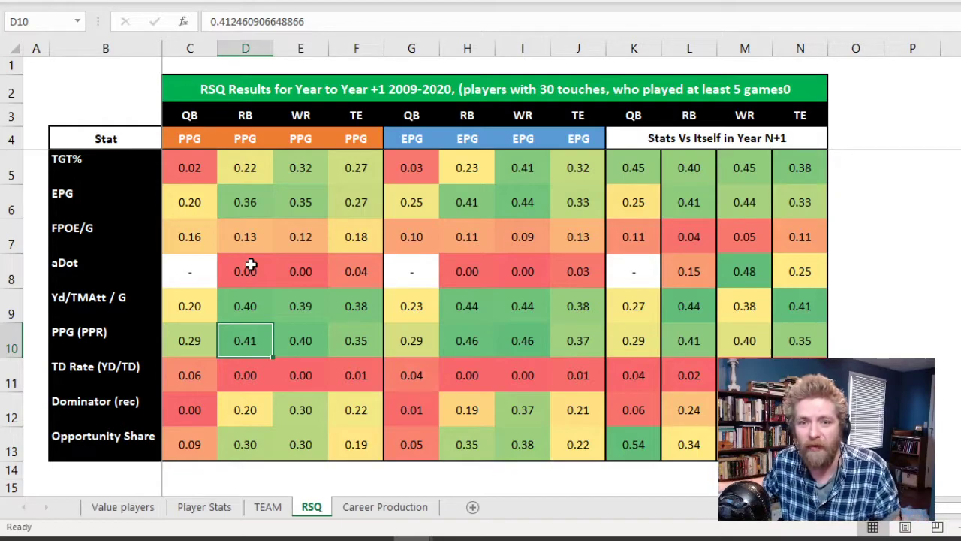
{"action": "left_click_drag", "start_coordinate": [255, 309], "coordinate": [257, 342]}
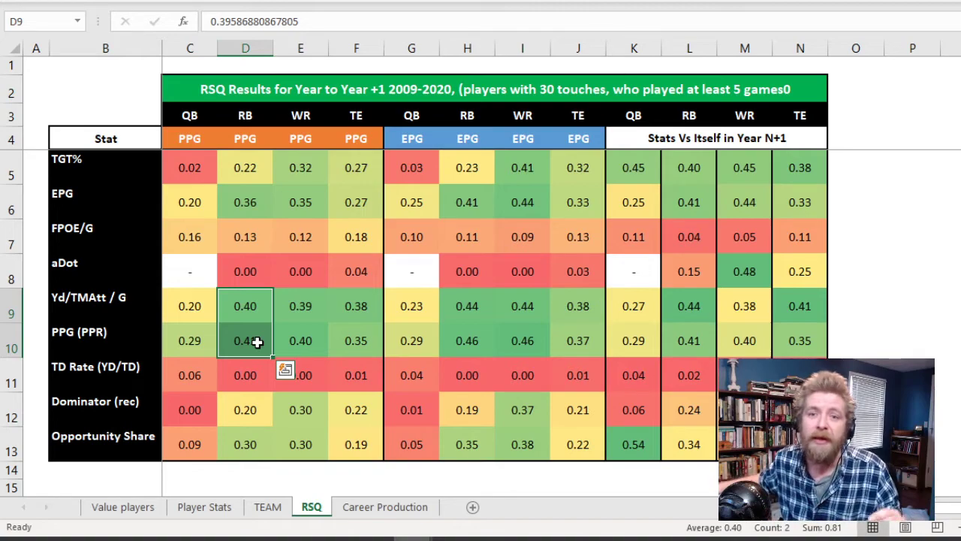
Review the RSQ table's title, check the Player Stats sheet, and return to the RSQ sheet
{"action": "left_click", "coordinate": [286, 89]}
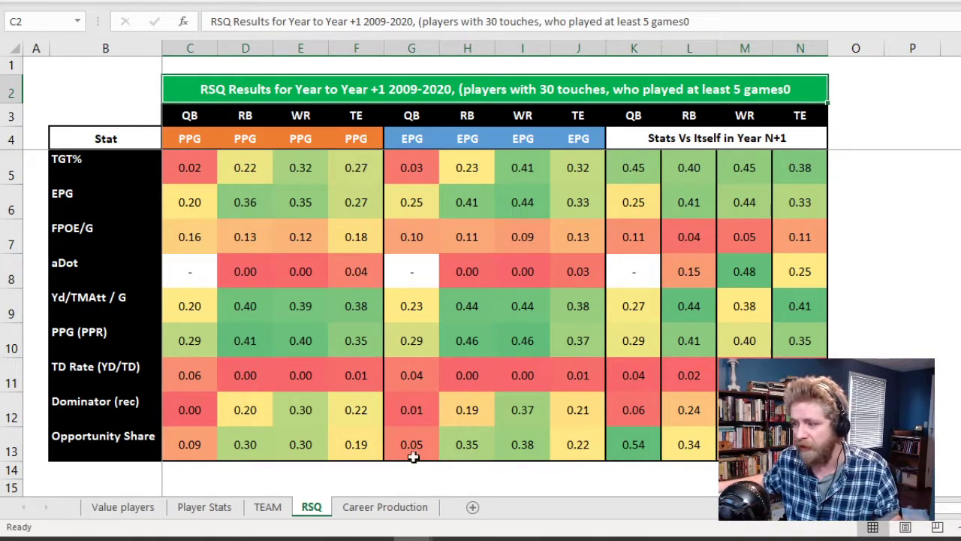
{"action": "left_click", "coordinate": [217, 507]}
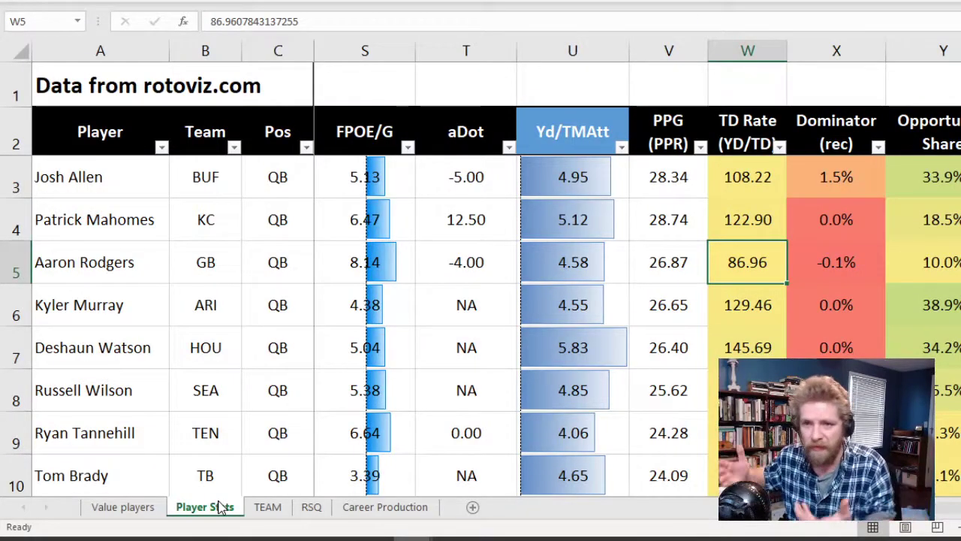
{"action": "left_click", "coordinate": [311, 508]}
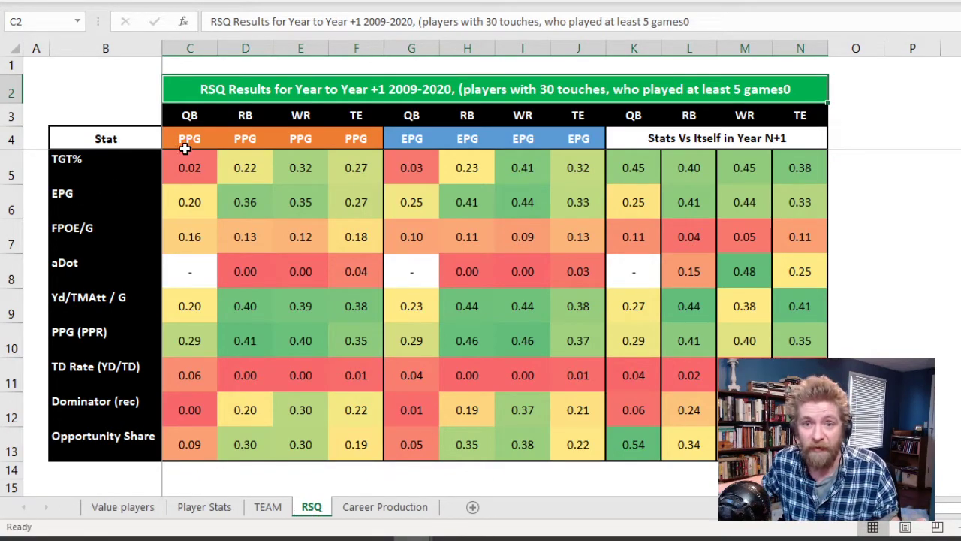
Compare the PPG block in C4:F13 with the EPG block in G4:J13
{"action": "left_click_drag", "start_coordinate": [188, 143], "coordinate": [300, 140]}
{"action": "left_click_drag", "start_coordinate": [311, 193], "coordinate": [365, 451]}
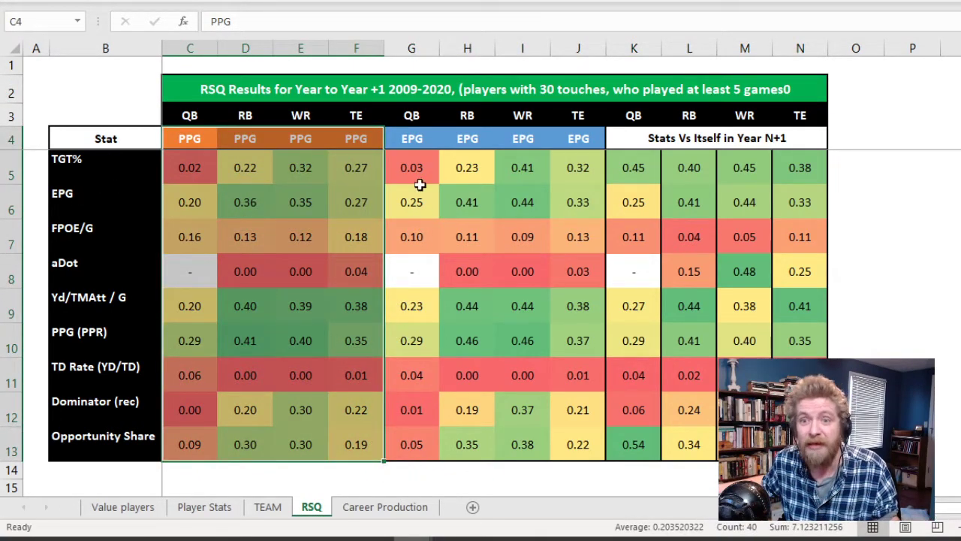
{"action": "left_click", "coordinate": [408, 139]}
{"action": "left_click_drag", "start_coordinate": [408, 139], "coordinate": [595, 444]}
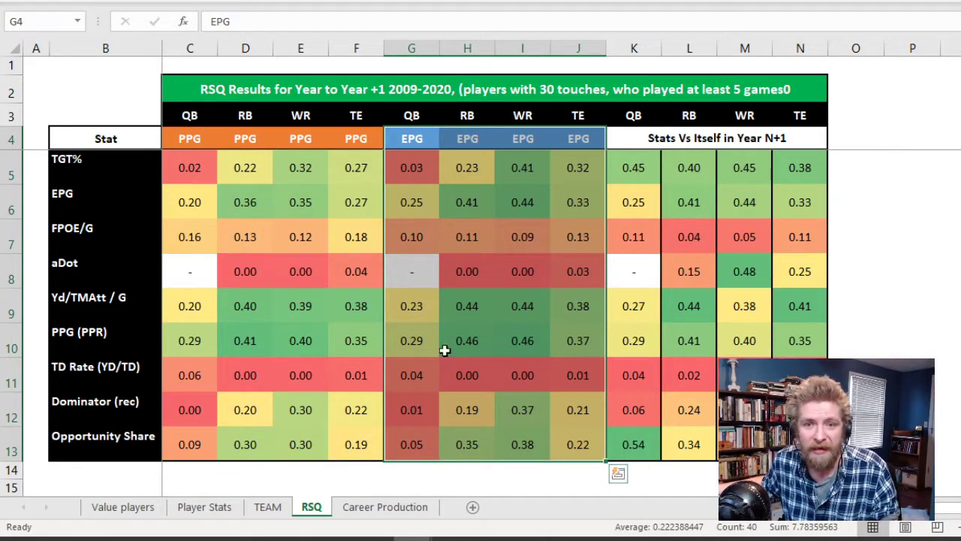
Examine the Yd/TMAtt / G and PPG (PPR) rows, along with the EPG row, across all positions
{"action": "left_click_drag", "start_coordinate": [15, 306], "coordinate": [12, 331]}
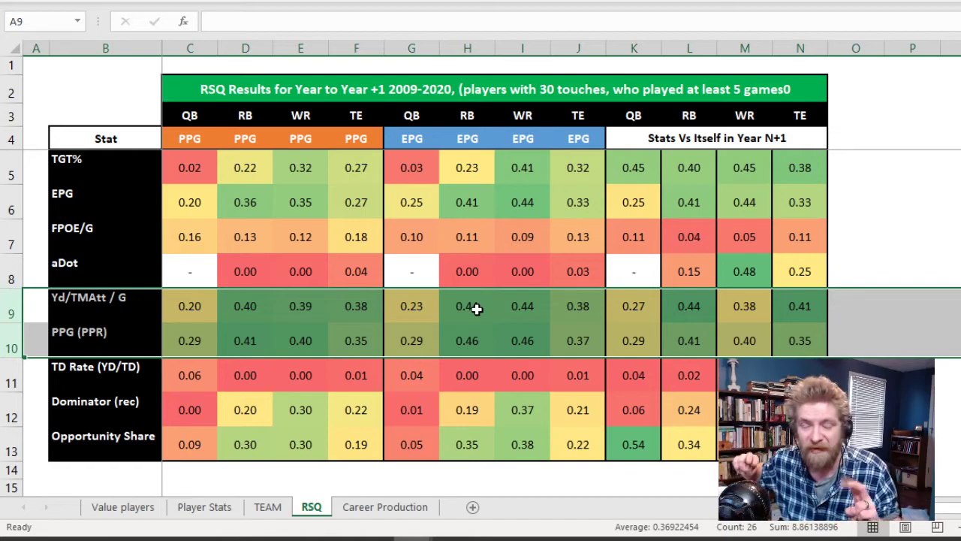
{"action": "left_click", "coordinate": [63, 197]}
{"action": "left_click", "coordinate": [14, 198]}
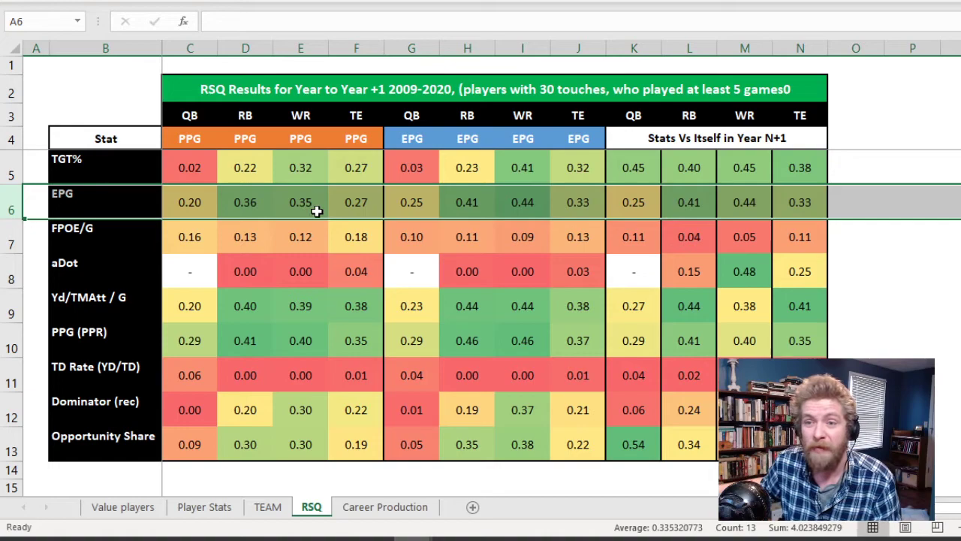
Examine the Stats Vs Itself in Year N+1 section, reading TGT% for QB, RB, WR and TE
{"action": "left_click_drag", "start_coordinate": [633, 47], "coordinate": [800, 48]}
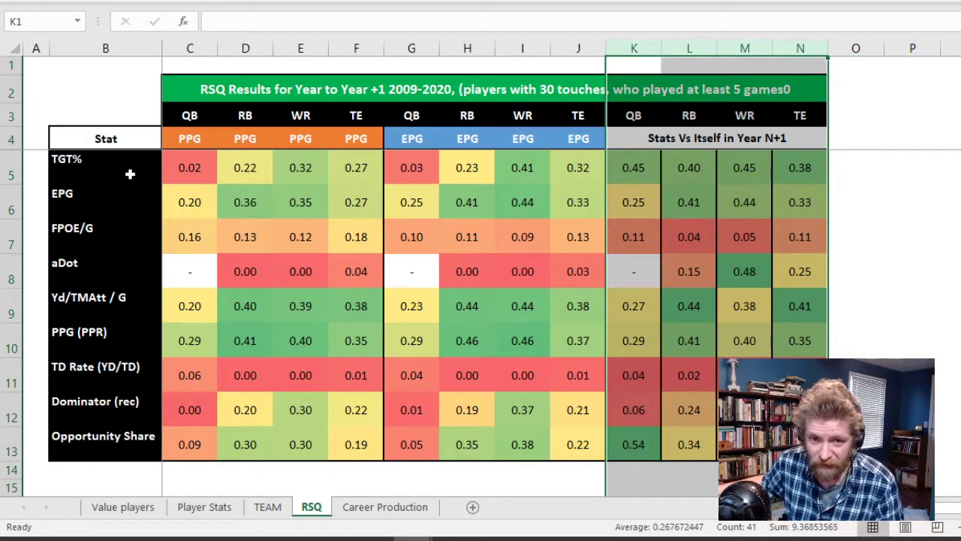
{"action": "left_click", "coordinate": [90, 180]}
{"action": "left_click", "coordinate": [627, 173]}
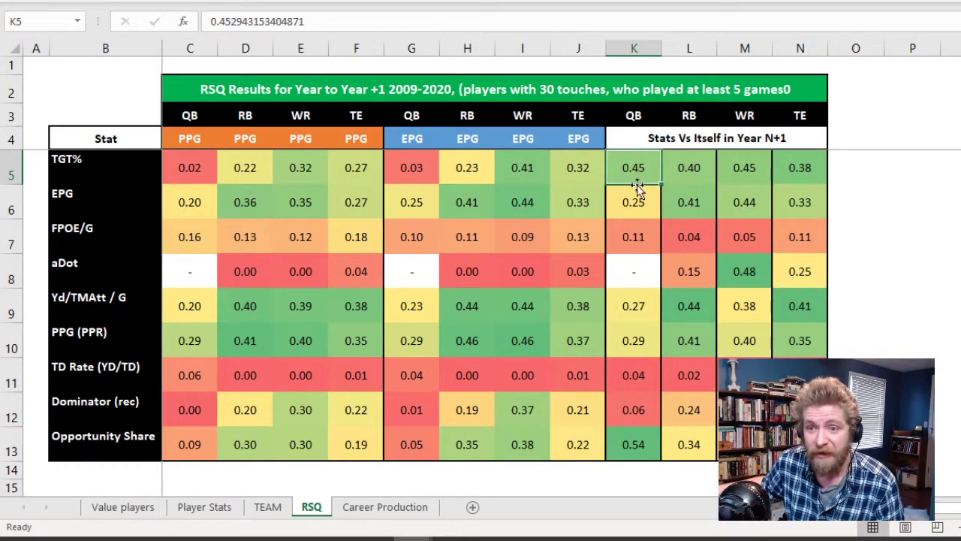
{"action": "key", "text": "Right"}
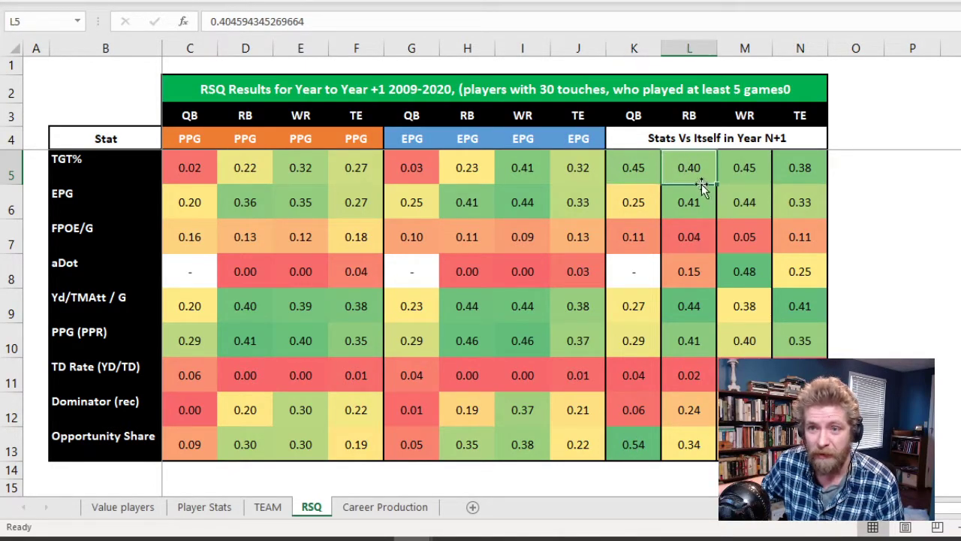
{"action": "key", "text": "Right"}
{"action": "key", "text": "Right"}
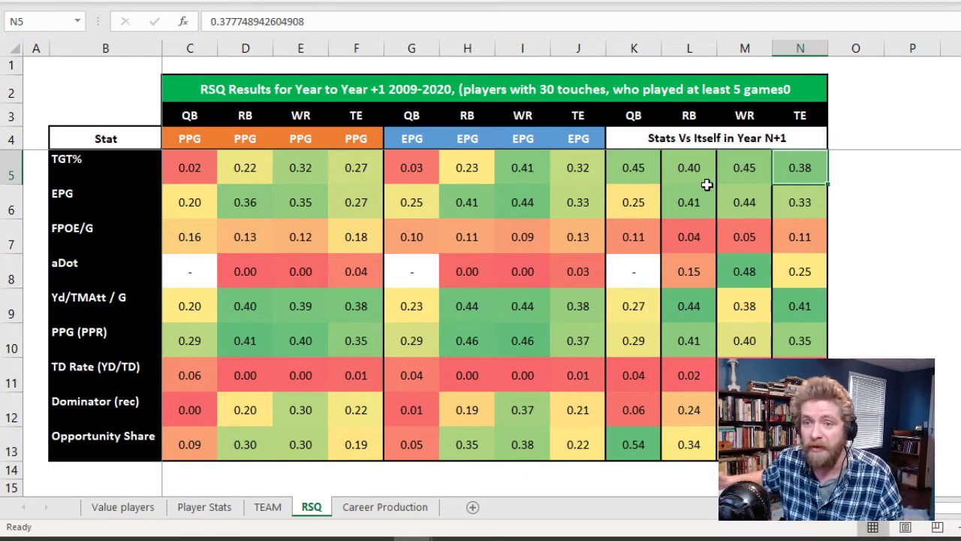
Examine the WR column in the Year N+1 section, comparing aDot with Yd/TMAtt / G
{"action": "left_click", "coordinate": [745, 270]}
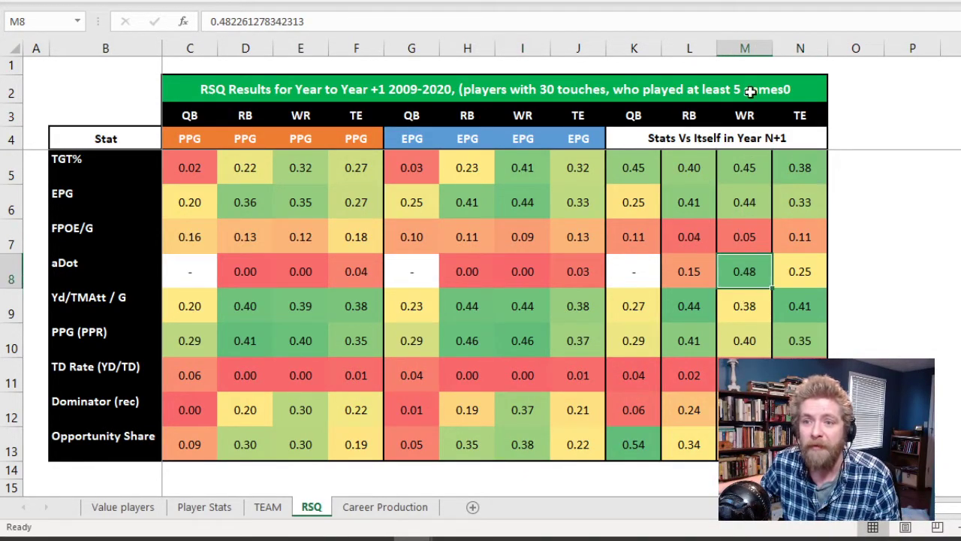
{"action": "left_click", "coordinate": [742, 48]}
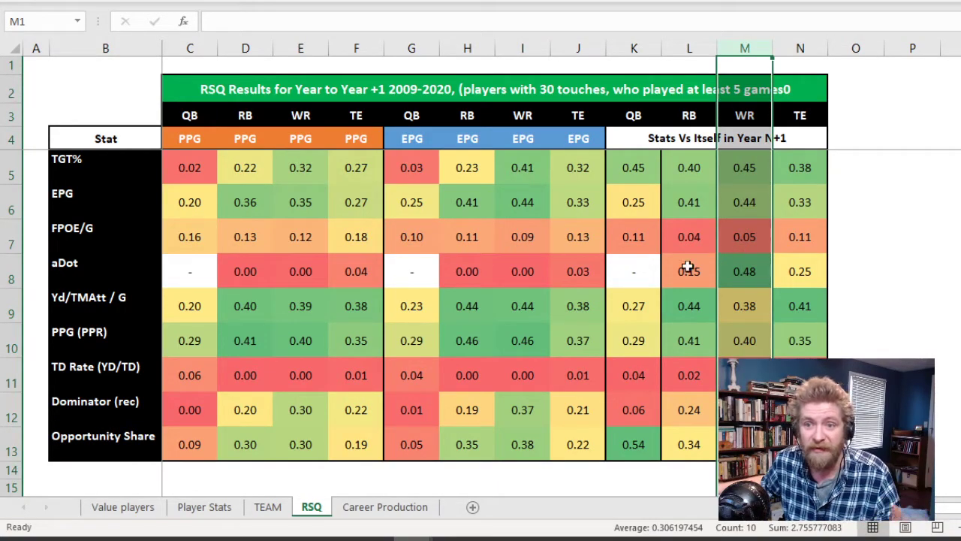
{"action": "left_click", "coordinate": [125, 268]}
{"action": "left_click", "coordinate": [732, 294]}
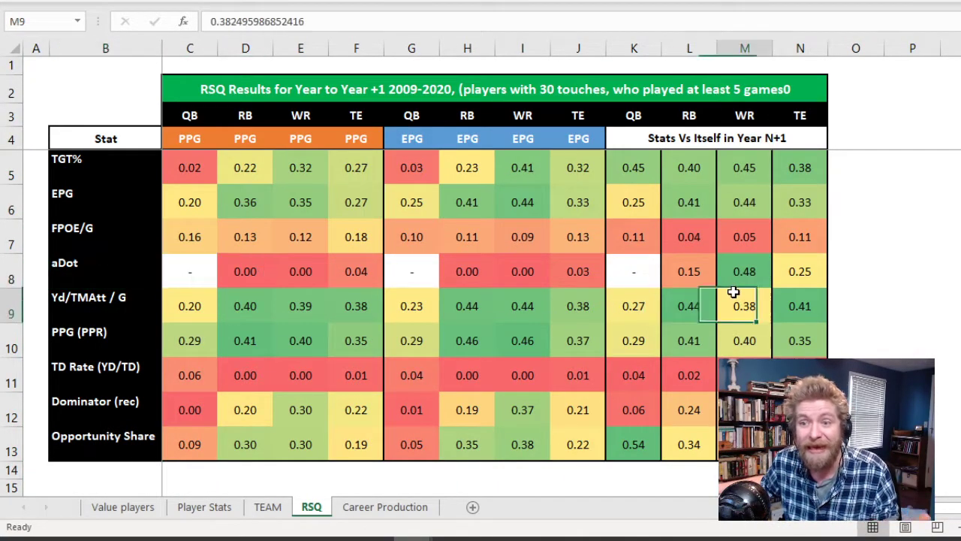
{"action": "left_click", "coordinate": [743, 272]}
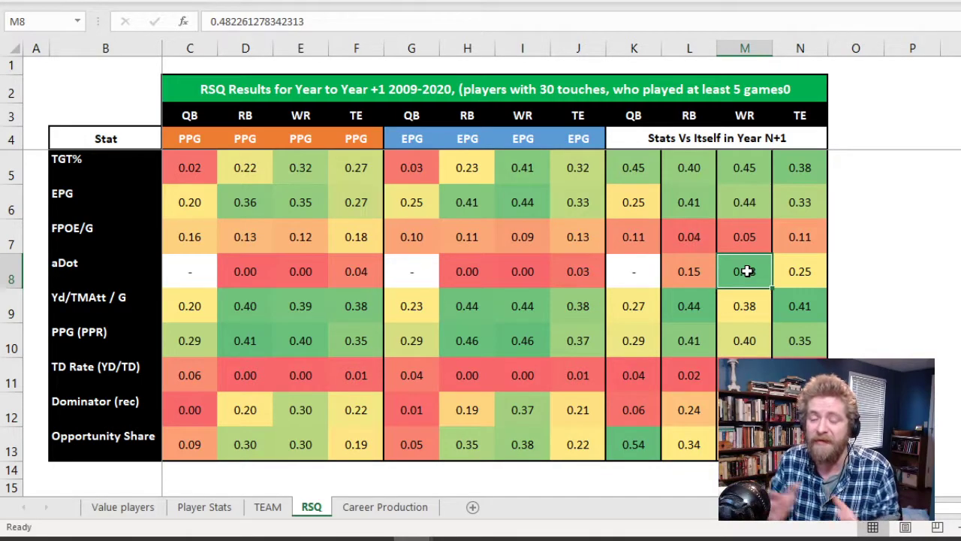
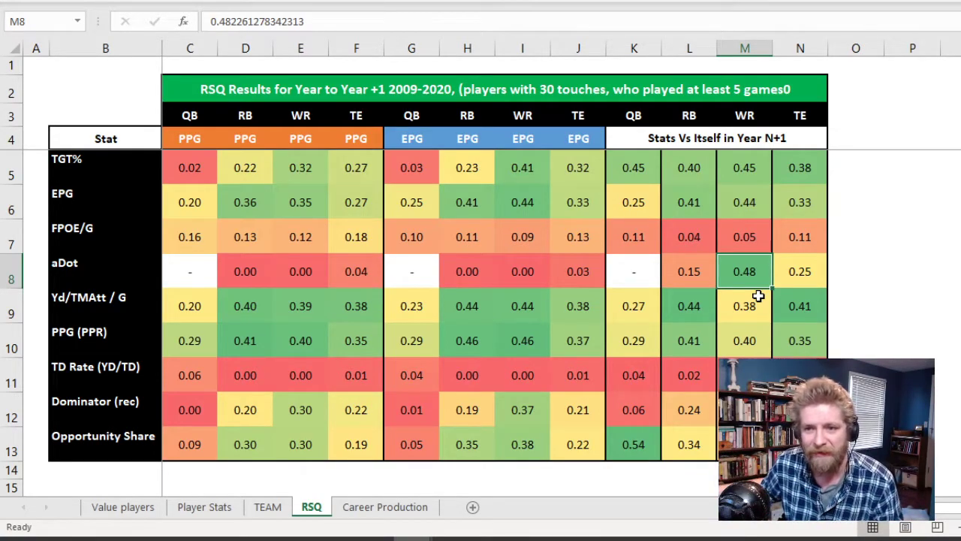
Examine the Opportunity Share row in the Stats Vs Itself in Year N+1 section for QB, RB and WR
{"action": "left_click", "coordinate": [629, 445]}
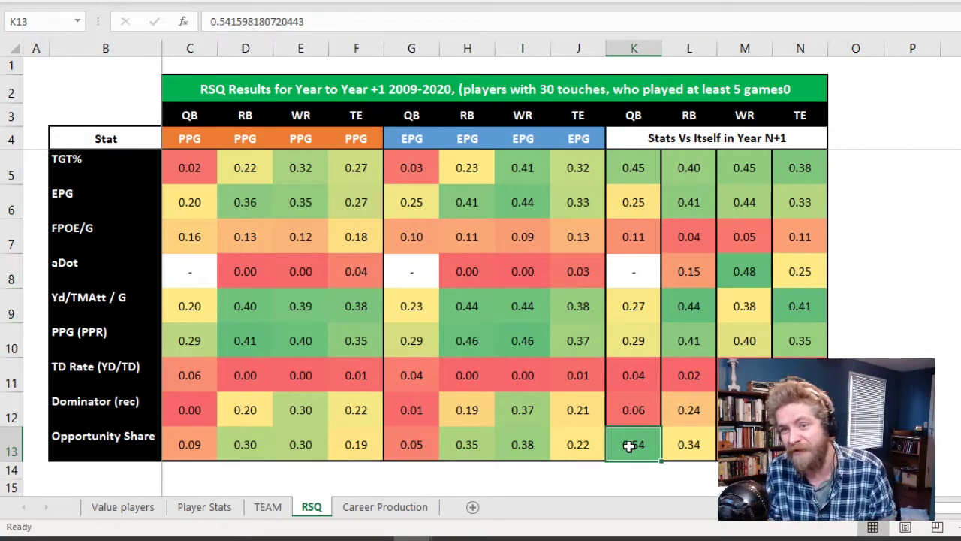
{"action": "key", "text": "Right"}
{"action": "key", "text": "Right"}
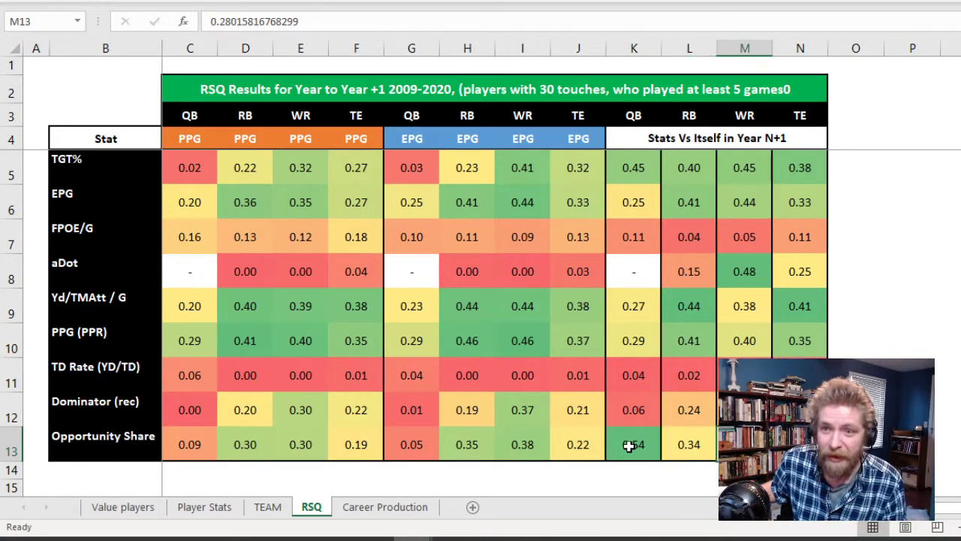
Review how the RSQ table is grouped, covering the PPG block, the EPG block and the Year N+1 section
{"action": "left_click", "coordinate": [45, 65]}
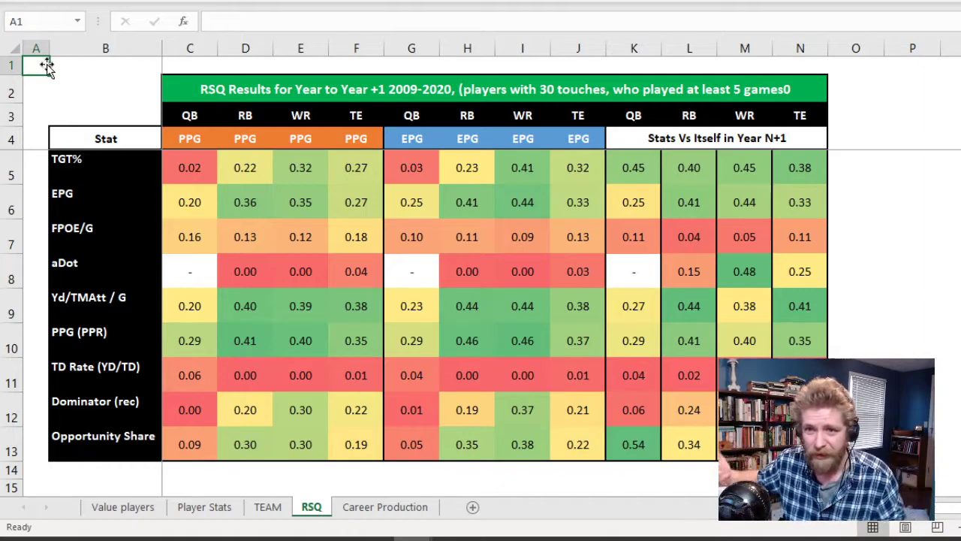
{"action": "left_click_drag", "start_coordinate": [191, 138], "coordinate": [356, 447]}
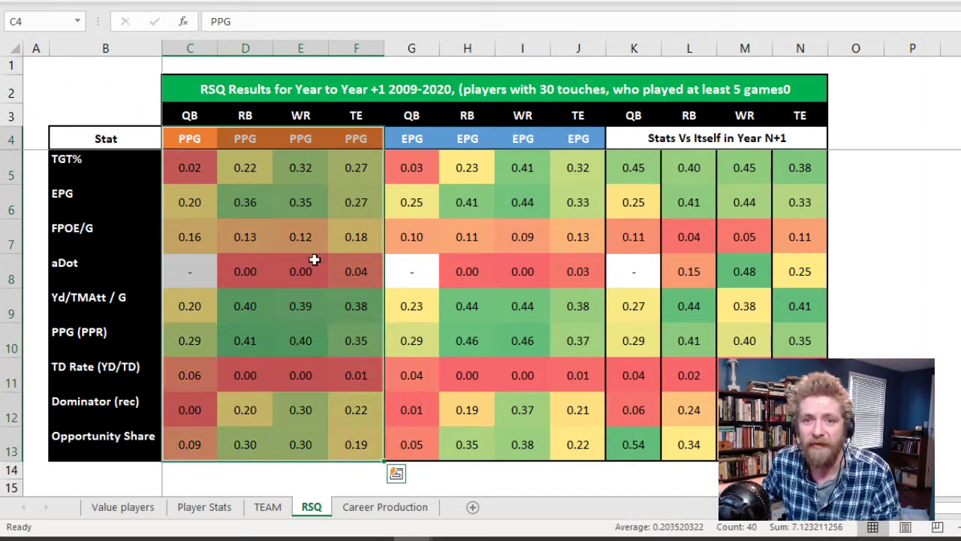
{"action": "left_click", "coordinate": [190, 48]}
{"action": "left_click", "coordinate": [211, 138]}
{"action": "left_click", "coordinate": [248, 138]}
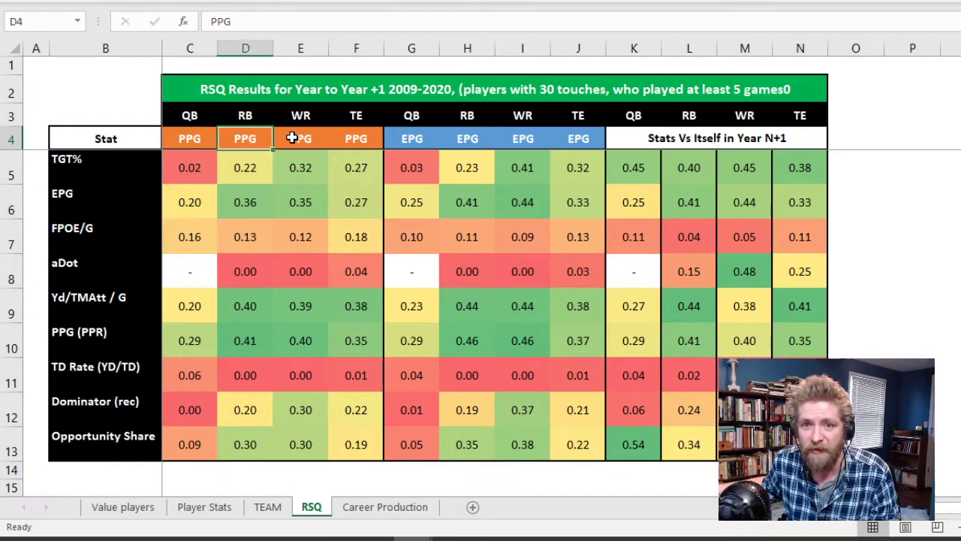
{"action": "left_click", "coordinate": [293, 138]}
{"action": "left_click", "coordinate": [185, 132]}
{"action": "left_click", "coordinate": [399, 144]}
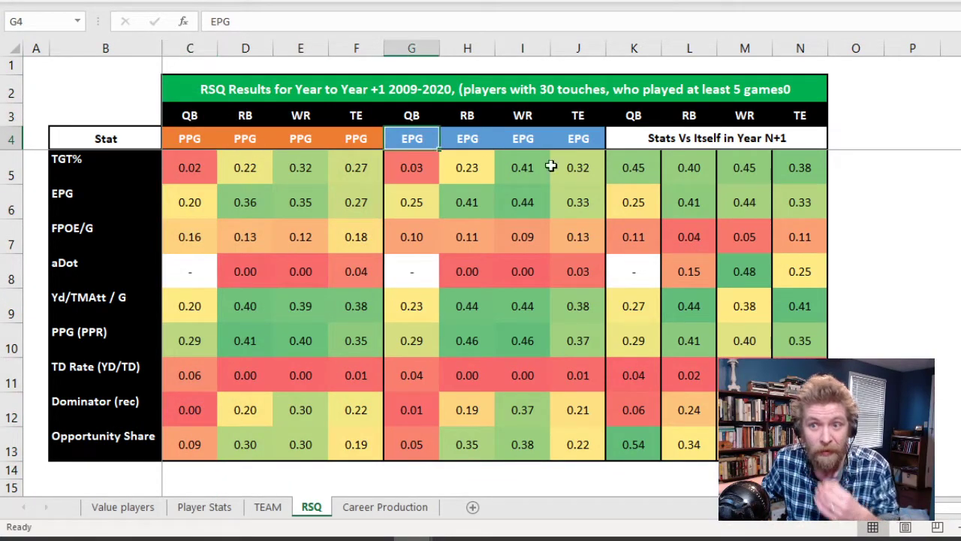
{"action": "left_click", "coordinate": [646, 169]}
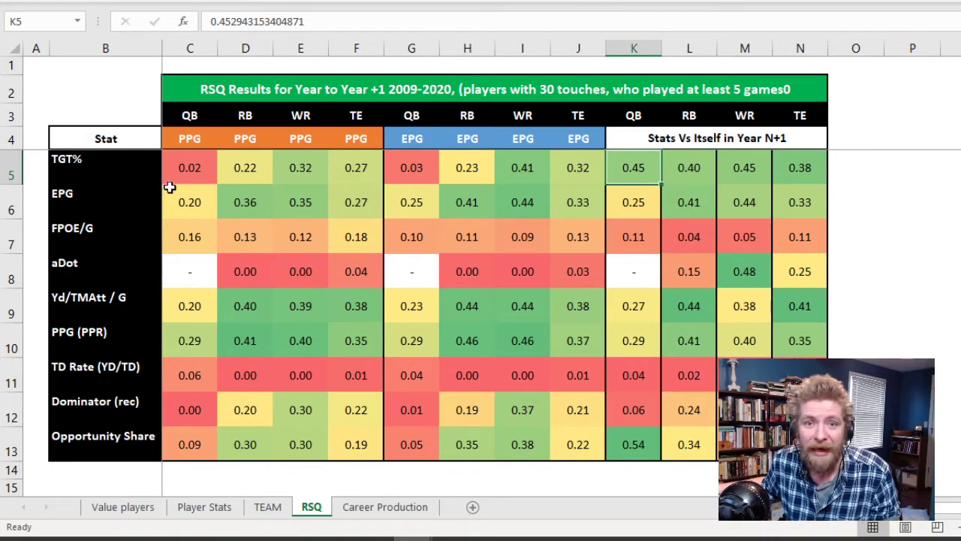
Examine the TGT% and EPG stat labels, and read the PPG results down from TGT% to Opportunity Share
{"action": "left_click", "coordinate": [101, 160]}
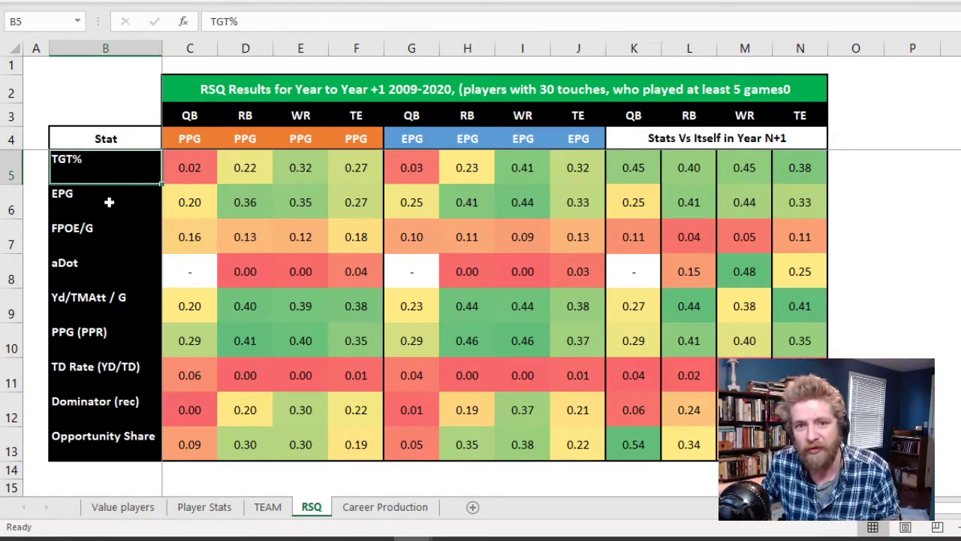
{"action": "left_click", "coordinate": [109, 202]}
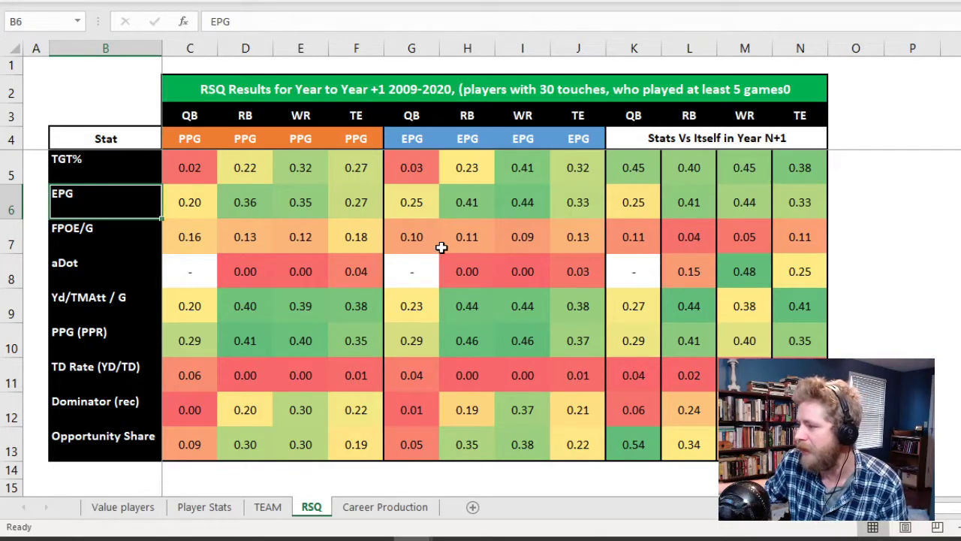
{"action": "left_click", "coordinate": [200, 162]}
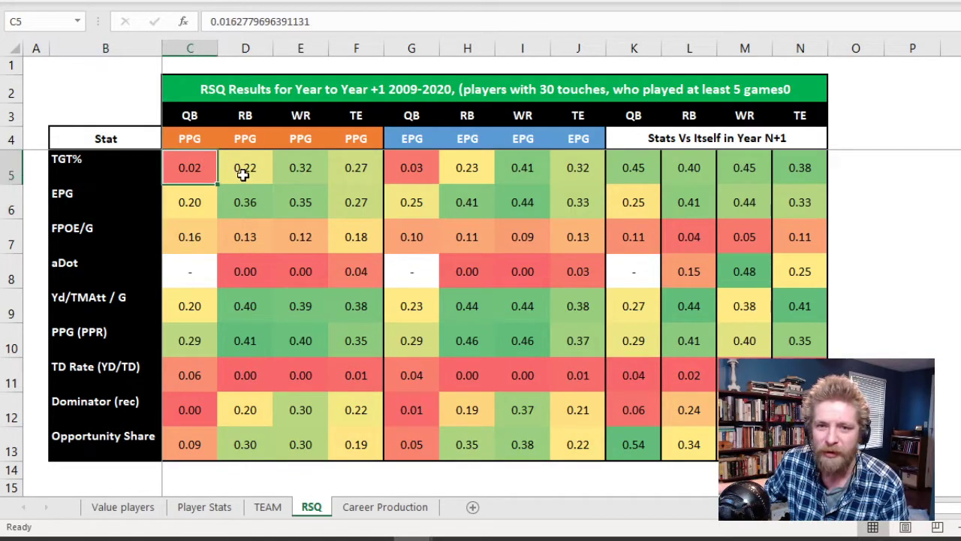
{"action": "left_click", "coordinate": [236, 173]}
{"action": "left_click", "coordinate": [253, 204]}
{"action": "left_click", "coordinate": [301, 240]}
{"action": "left_click", "coordinate": [322, 278]}
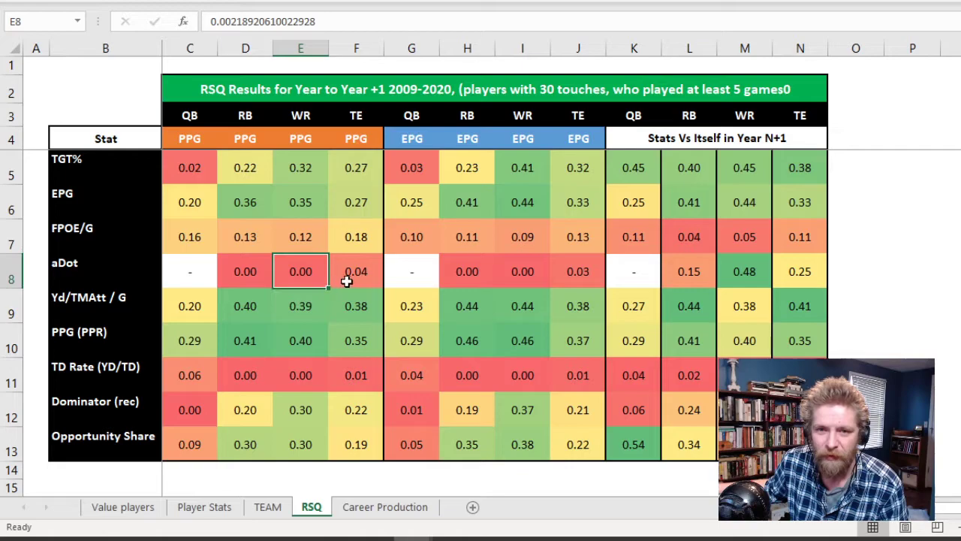
{"action": "left_click", "coordinate": [347, 281]}
{"action": "left_click", "coordinate": [360, 308]}
{"action": "left_click", "coordinate": [367, 339]}
{"action": "left_click", "coordinate": [363, 376]}
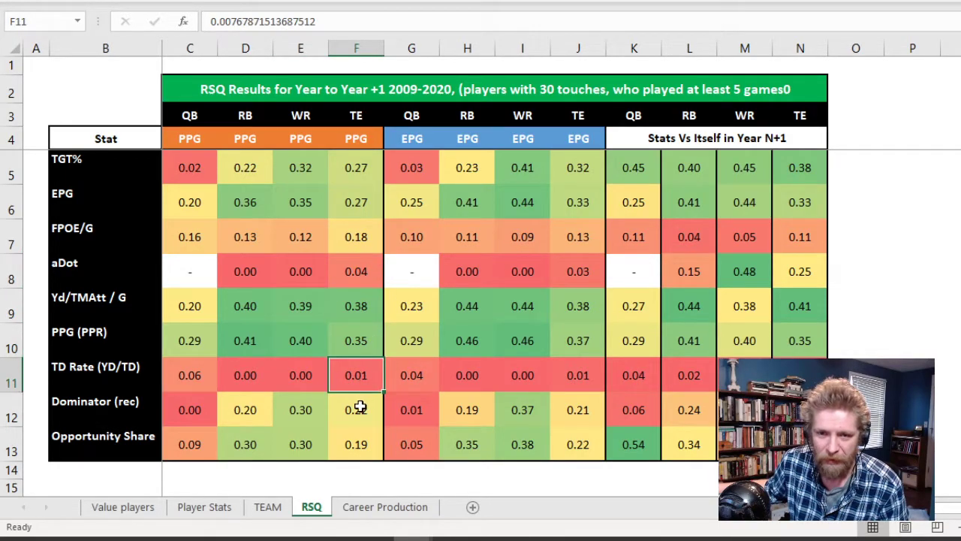
{"action": "left_click", "coordinate": [359, 409]}
{"action": "left_click", "coordinate": [364, 439]}
{"action": "left_click", "coordinate": [408, 442]}
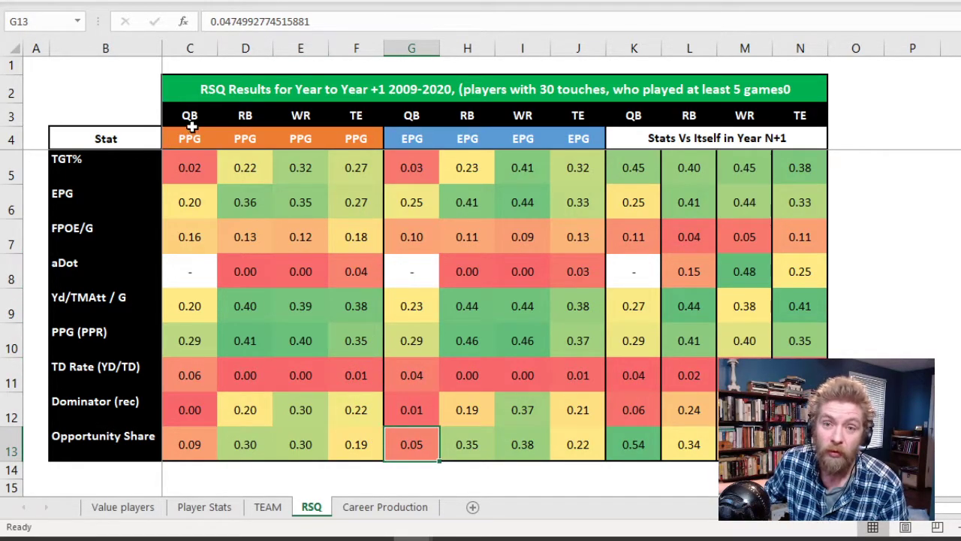
Review the position and group headings in C3:N4, along with the QB TGT% result beneath them
{"action": "left_click_drag", "start_coordinate": [189, 117], "coordinate": [638, 137]}
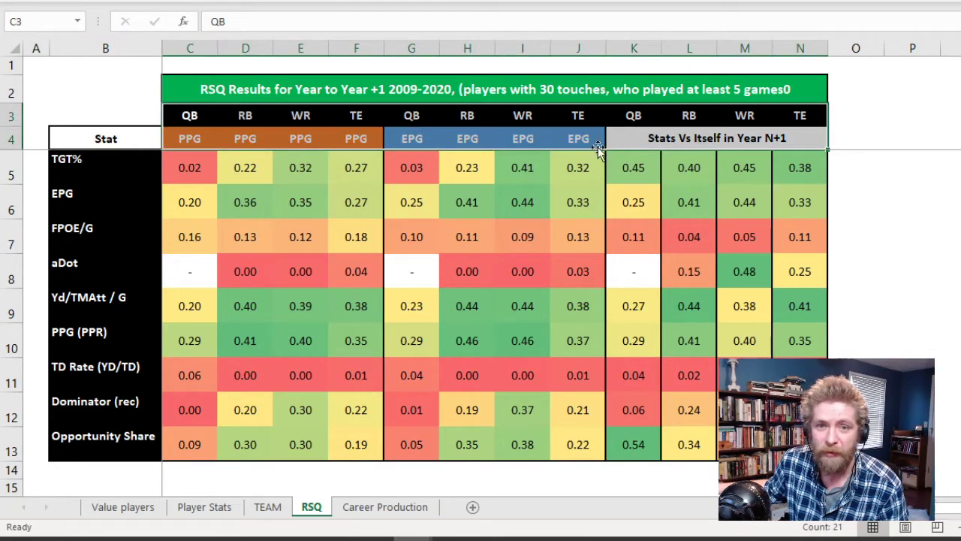
{"action": "left_click", "coordinate": [204, 176]}
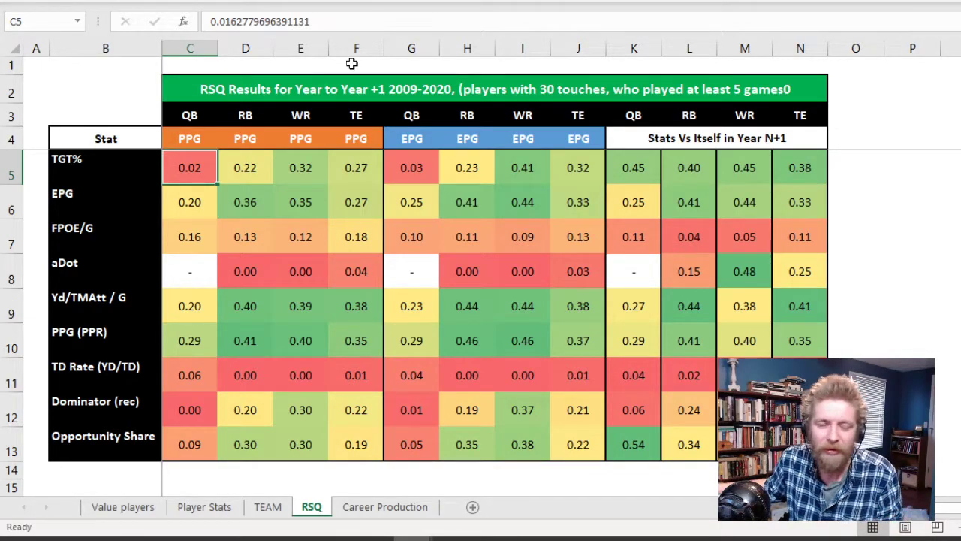
{"action": "left_click_drag", "start_coordinate": [36, 71], "coordinate": [152, 112]}
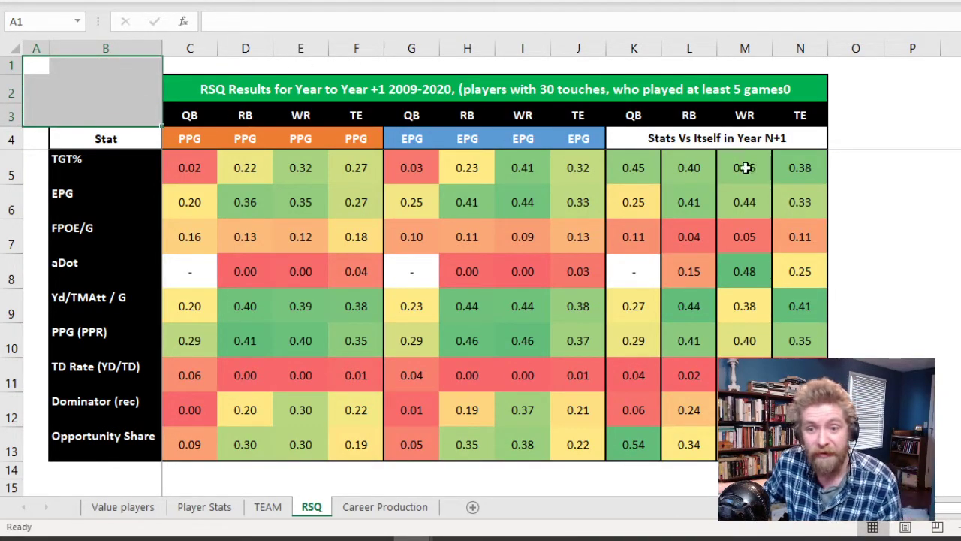
Open the Career Production sheet and examine the top-12 season criterion and the two player comparison rows above the career-year table
{"action": "left_click", "coordinate": [403, 510]}
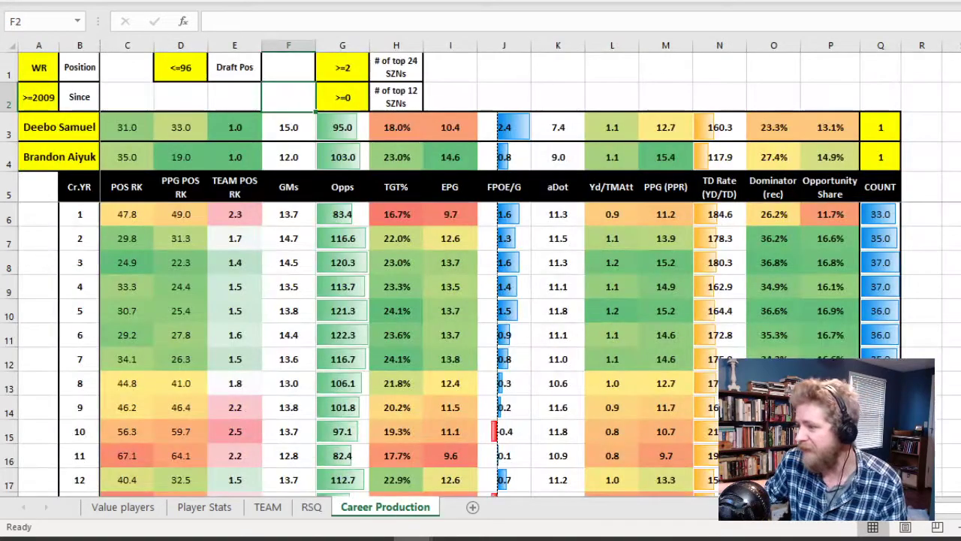
{"action": "left_click", "coordinate": [452, 77]}
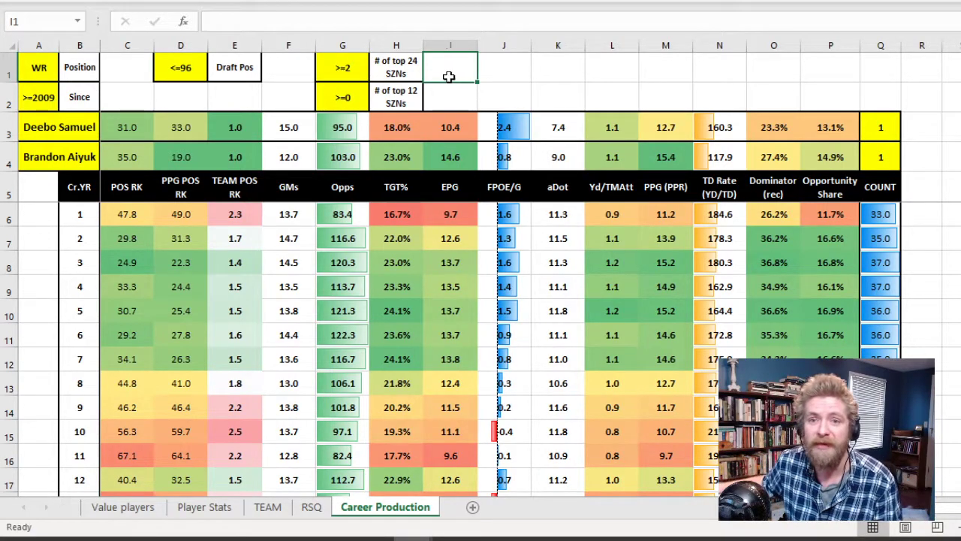
{"action": "left_click_drag", "start_coordinate": [330, 96], "coordinate": [425, 93]}
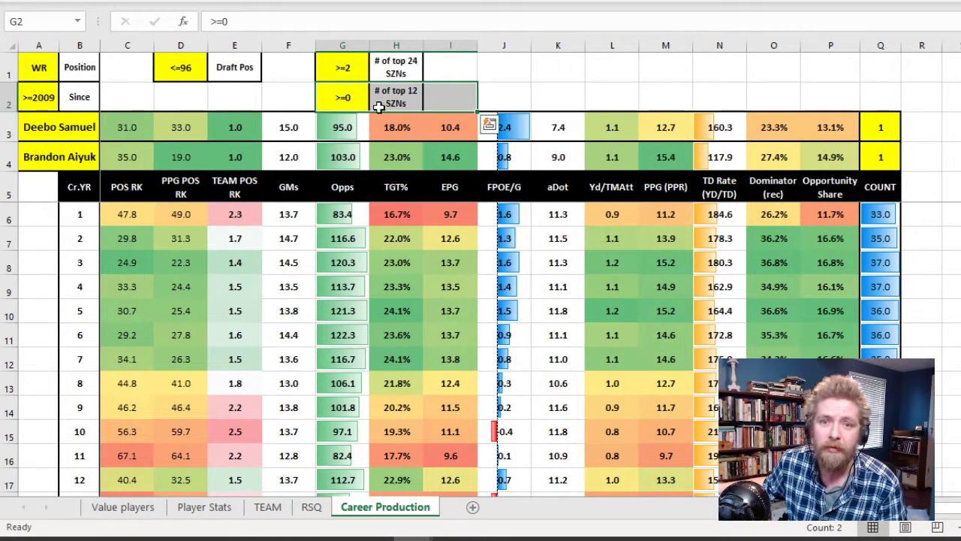
{"action": "left_click_drag", "start_coordinate": [45, 129], "coordinate": [47, 156]}
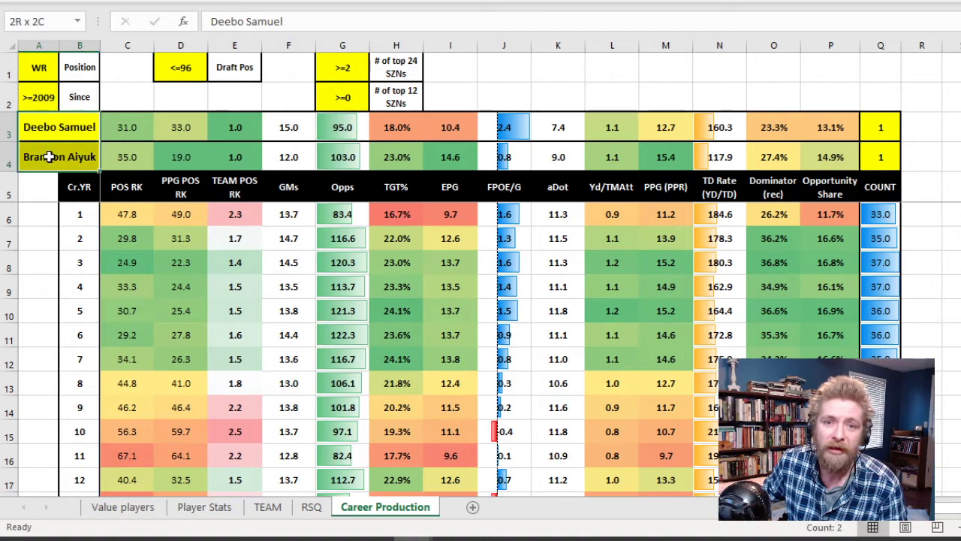
{"action": "left_click", "coordinate": [133, 99]}
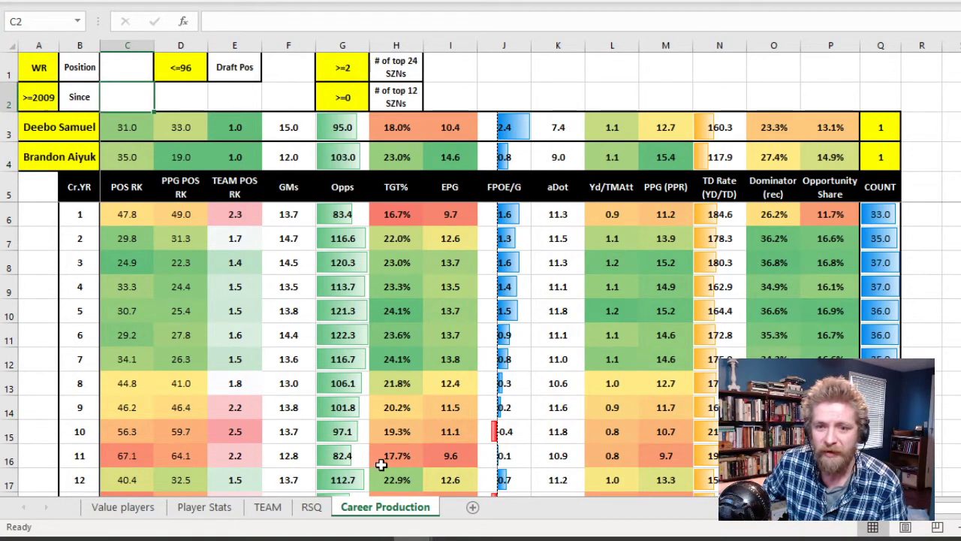
Examine the Position and Since criteria in A1:A2 alongside the POS RK averages for career years 1 to 7
{"action": "left_click", "coordinate": [39, 66]}
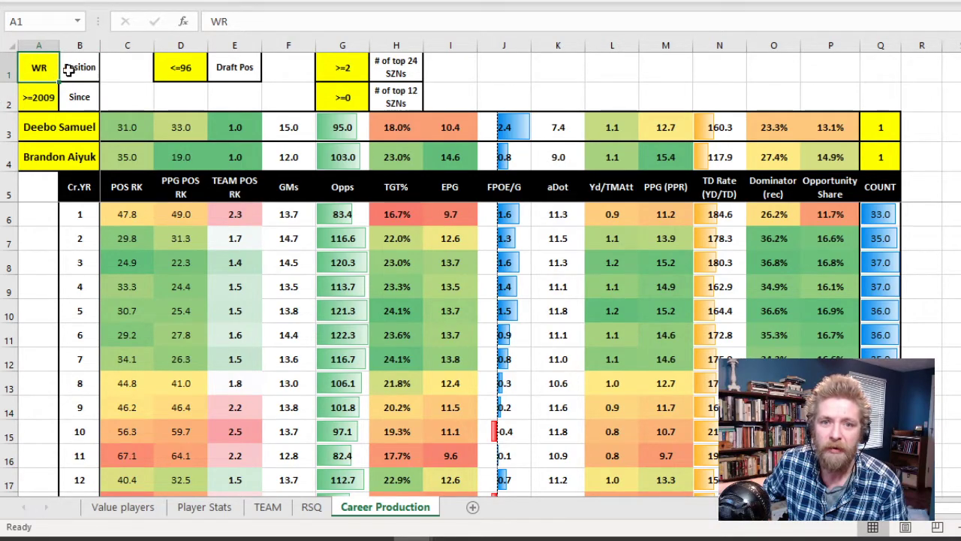
{"action": "left_click", "coordinate": [47, 104]}
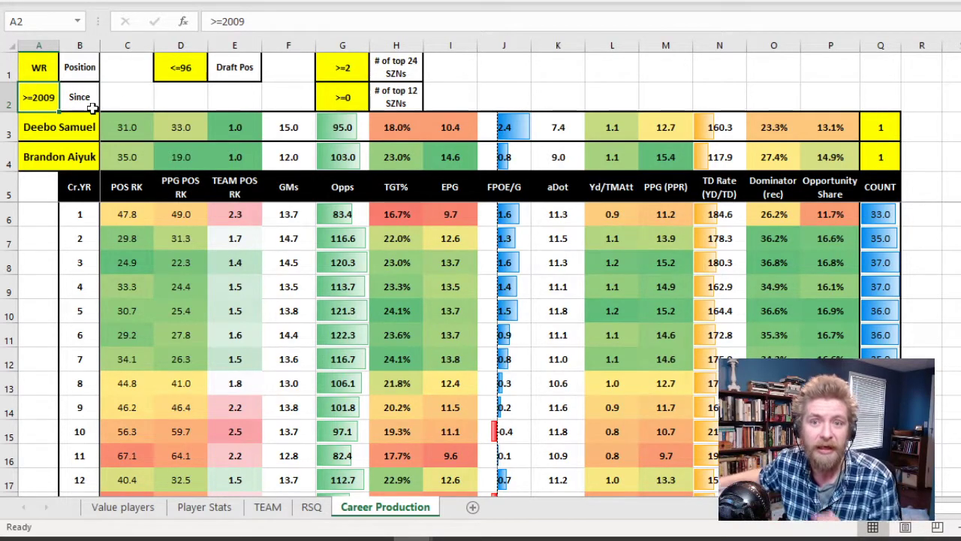
{"action": "left_click_drag", "start_coordinate": [134, 214], "coordinate": [122, 360]}
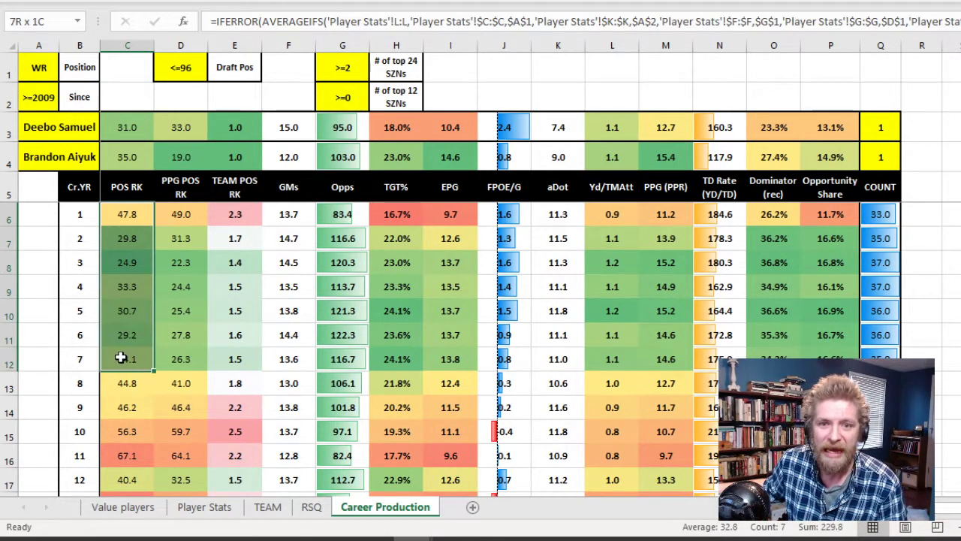
{"action": "left_click", "coordinate": [79, 216]}
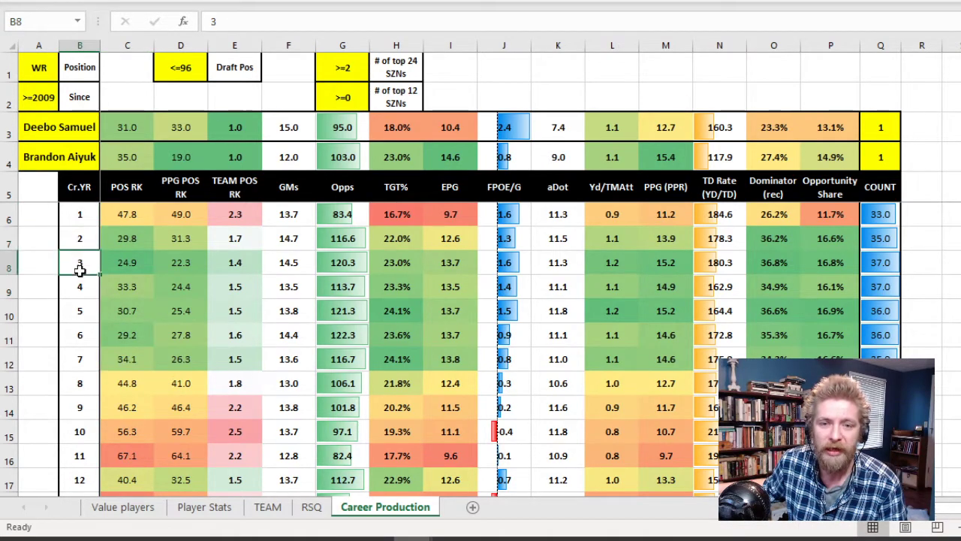
{"action": "left_click", "coordinate": [41, 66]}
{"action": "left_click", "coordinate": [47, 99]}
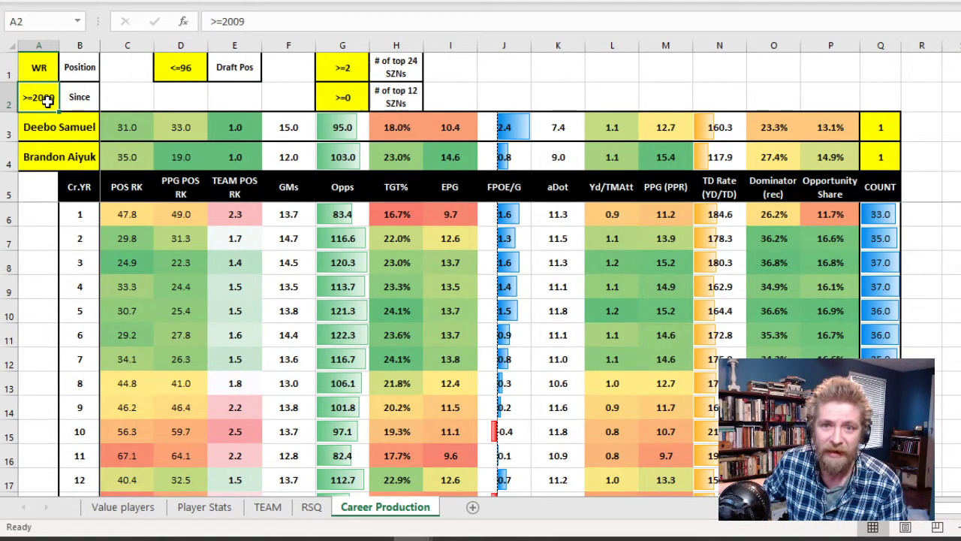
Set the Draft Pos criterion in D1 to <=32
{"action": "left_click_drag", "start_coordinate": [180, 71], "coordinate": [247, 67]}
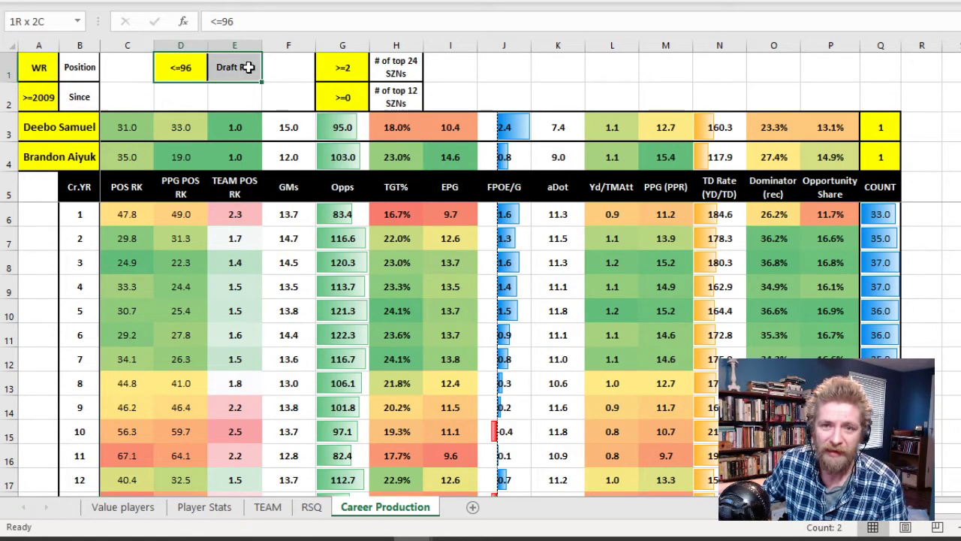
{"action": "left_click", "coordinate": [197, 68]}
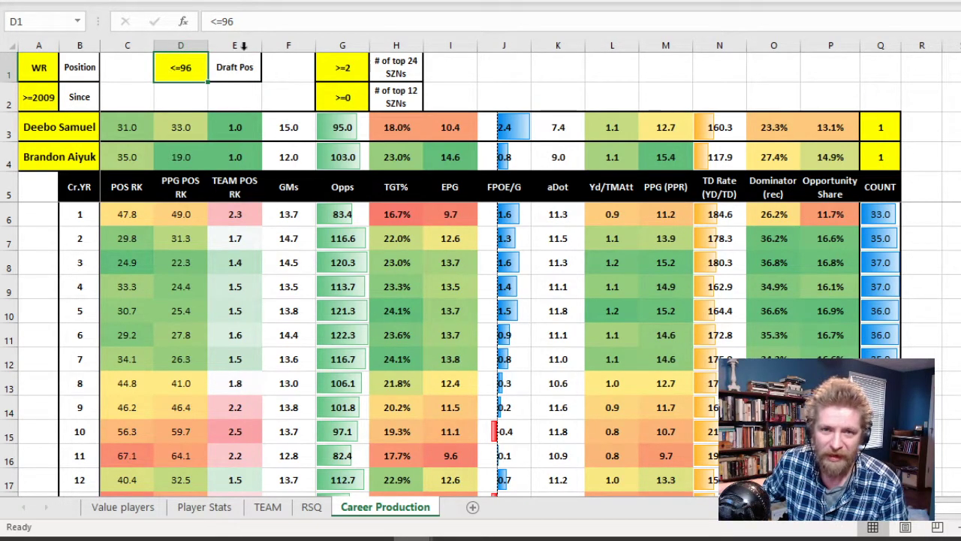
{"action": "left_click", "coordinate": [238, 96]}
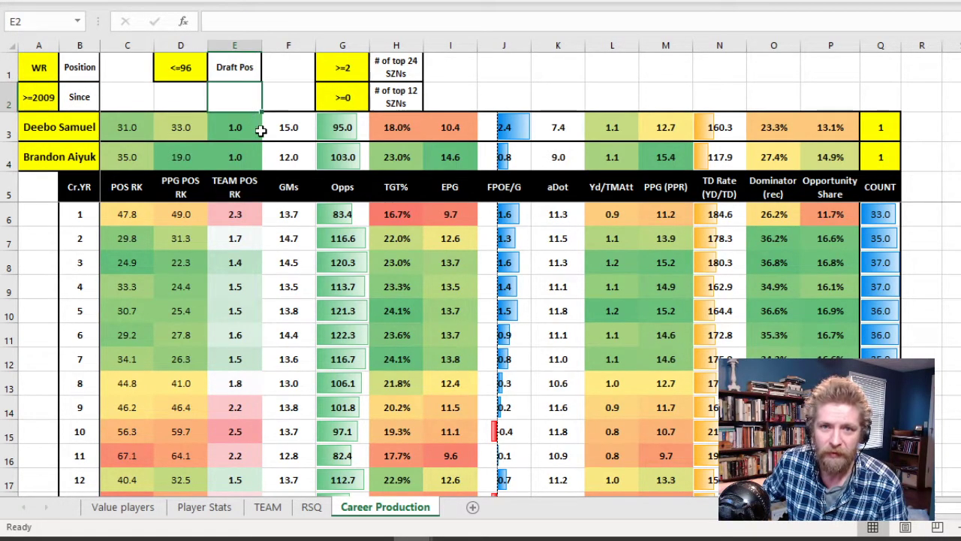
{"action": "left_click", "coordinate": [191, 67]}
{"action": "left_click", "coordinate": [299, 22]}
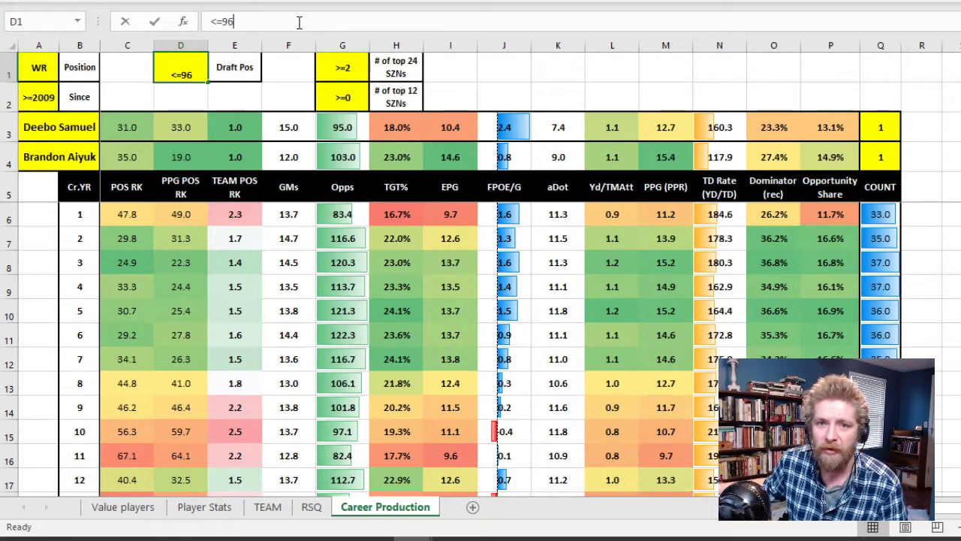
{"action": "key", "text": "BackSpace"}
{"action": "key", "text": "BackSpace"}
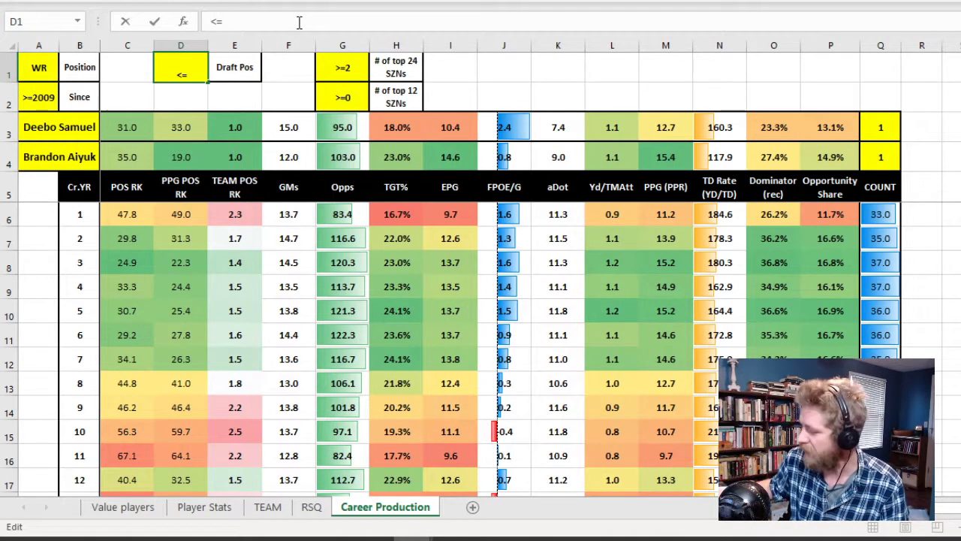
{"action": "key", "text": "Return"}
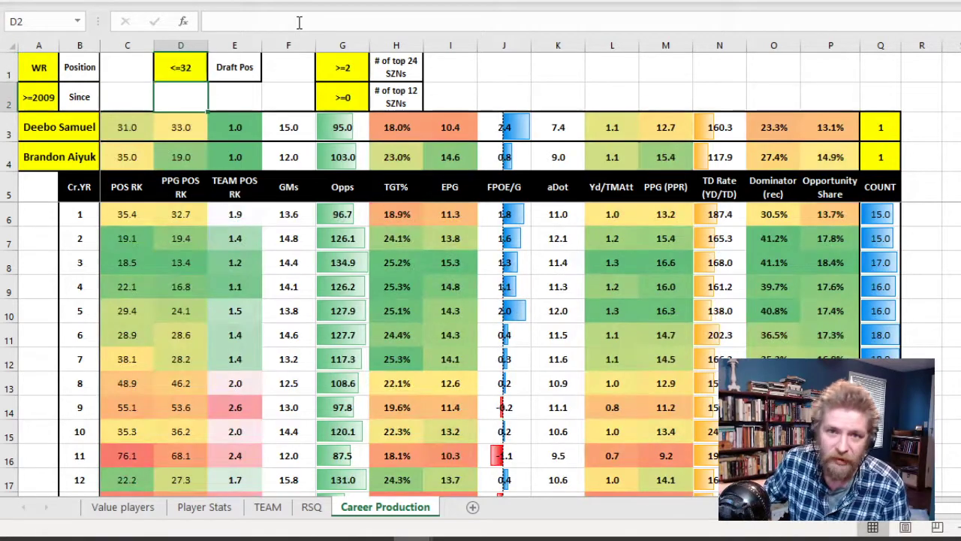
Restore the Draft Pos criterion in D1 to <=96
{"action": "key", "text": "Up"}
{"action": "left_click", "coordinate": [253, 27]}
{"action": "key", "text": "BackSpace"}
{"action": "key", "text": "BackSpace"}
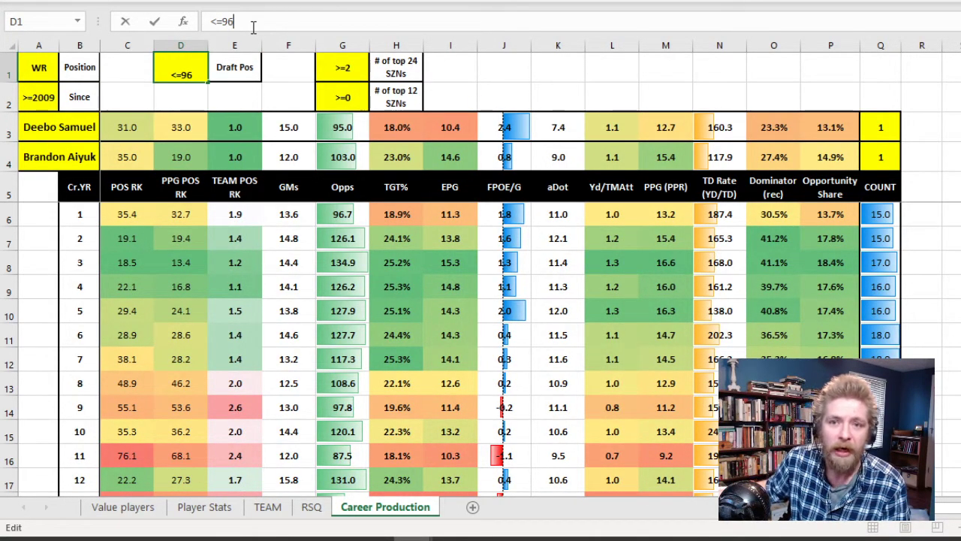
{"action": "key", "text": "Return"}
{"action": "key", "text": "Return"}
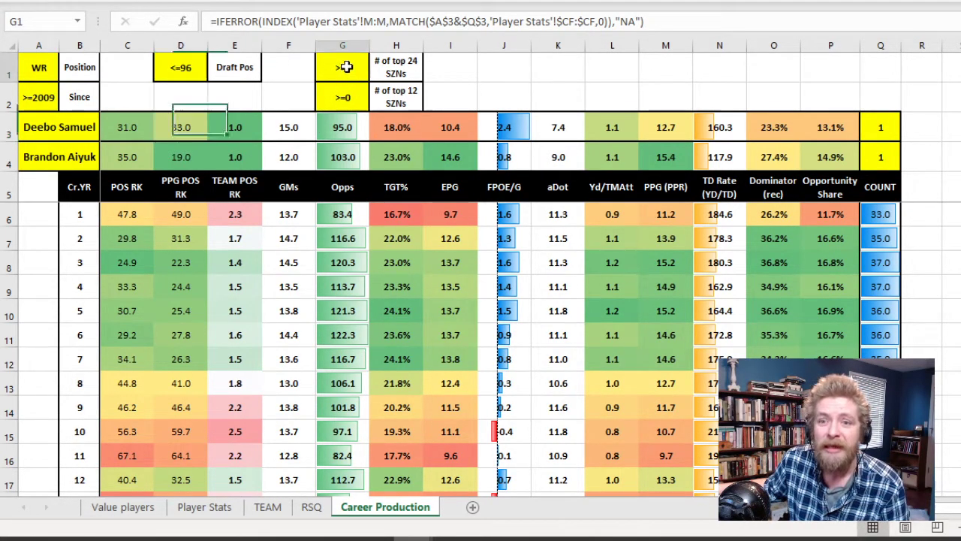
Examine the top-24 seasons criterion in G1:H1, the column headers in row 5 and the POS RK averages by career year
{"action": "left_click_drag", "start_coordinate": [344, 69], "coordinate": [396, 68]}
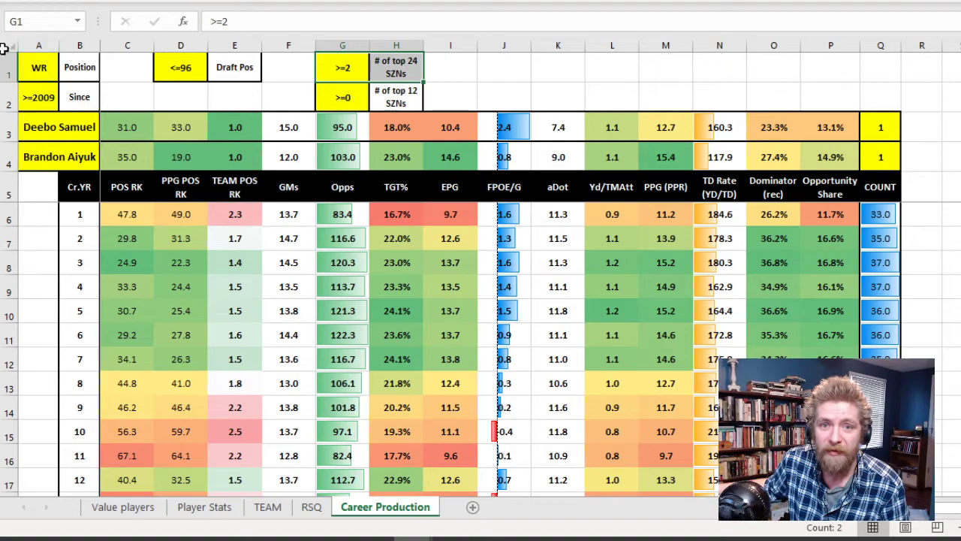
{"action": "left_click", "coordinate": [30, 71]}
{"action": "left_click", "coordinate": [343, 65]}
{"action": "left_click", "coordinate": [396, 71]}
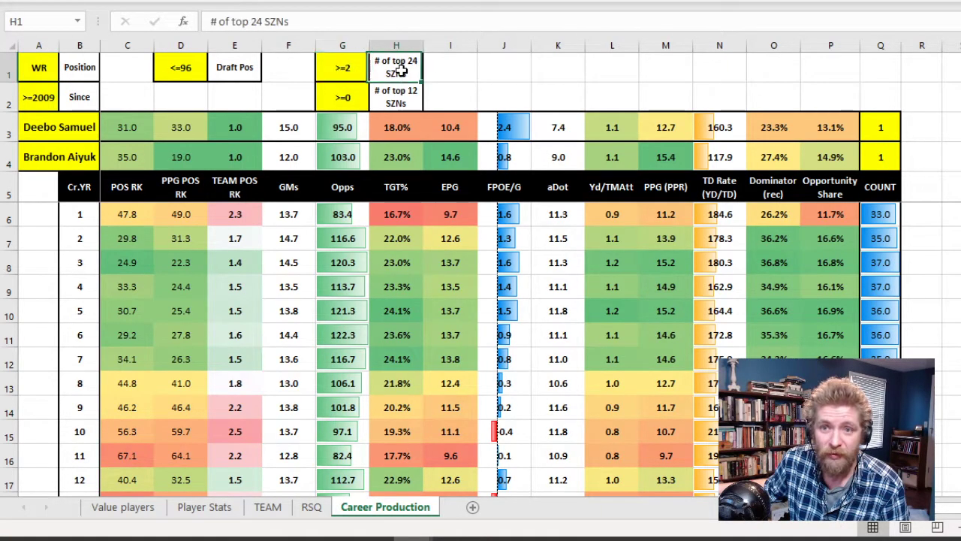
{"action": "left_click", "coordinate": [360, 65]}
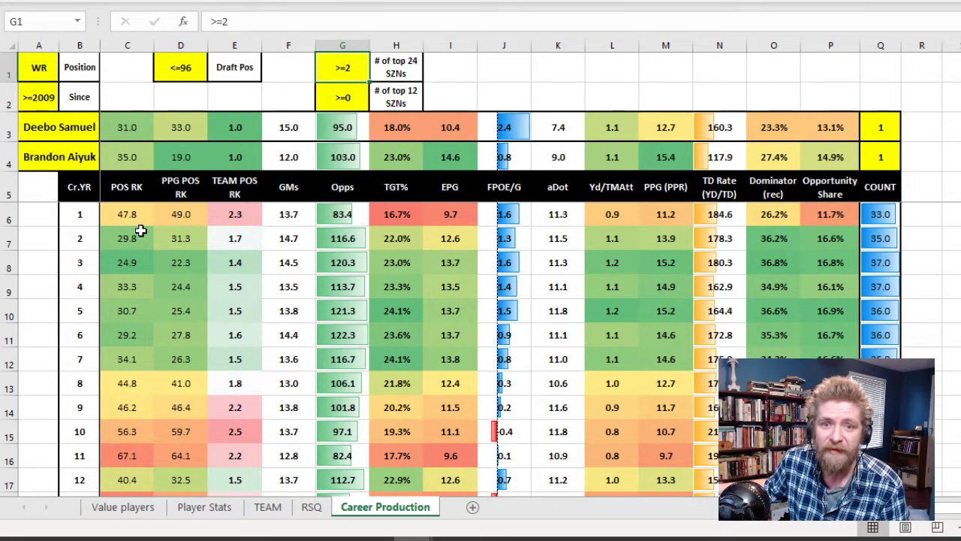
{"action": "left_click_drag", "start_coordinate": [122, 214], "coordinate": [140, 409]}
{"action": "left_click_drag", "start_coordinate": [134, 182], "coordinate": [831, 188]}
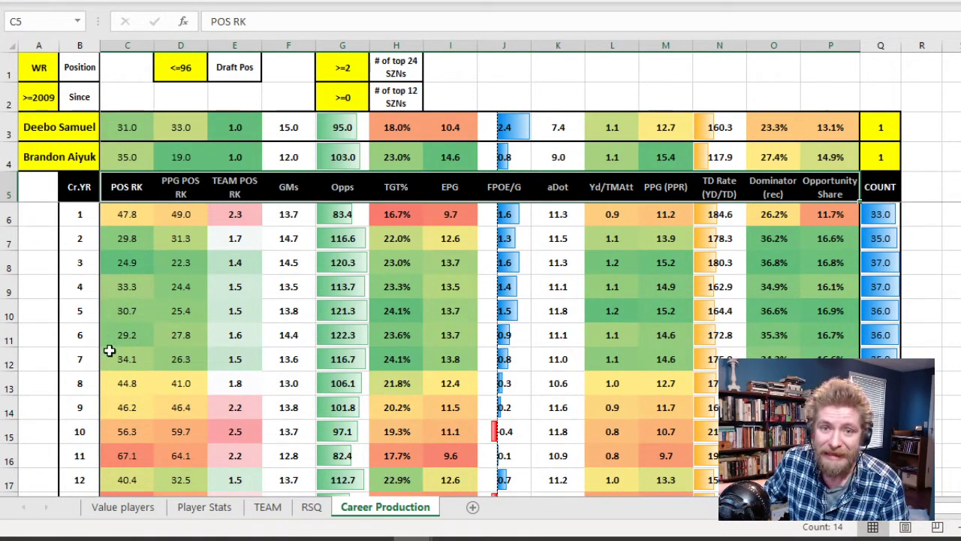
{"action": "left_click", "coordinate": [83, 216]}
{"action": "left_click", "coordinate": [82, 239]}
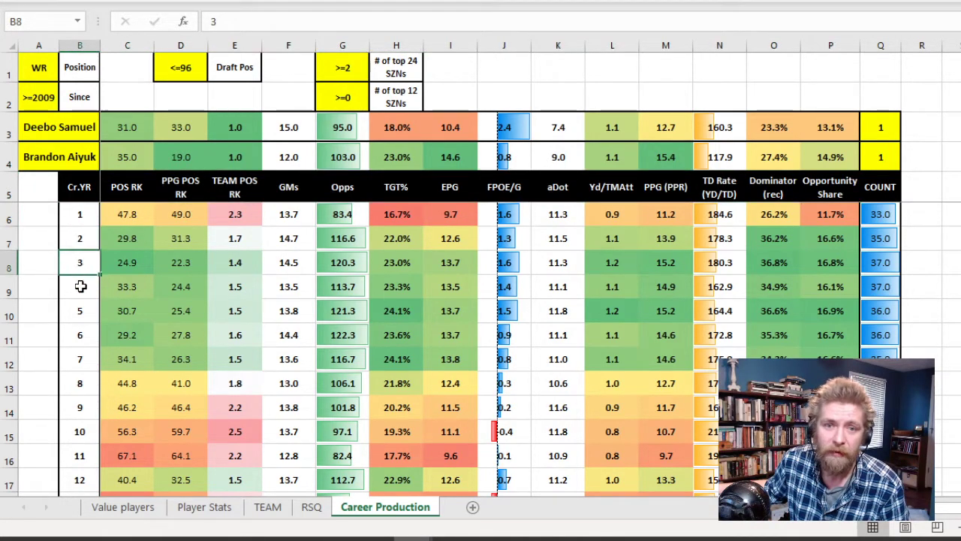
{"action": "left_click_drag", "start_coordinate": [128, 211], "coordinate": [142, 433]}
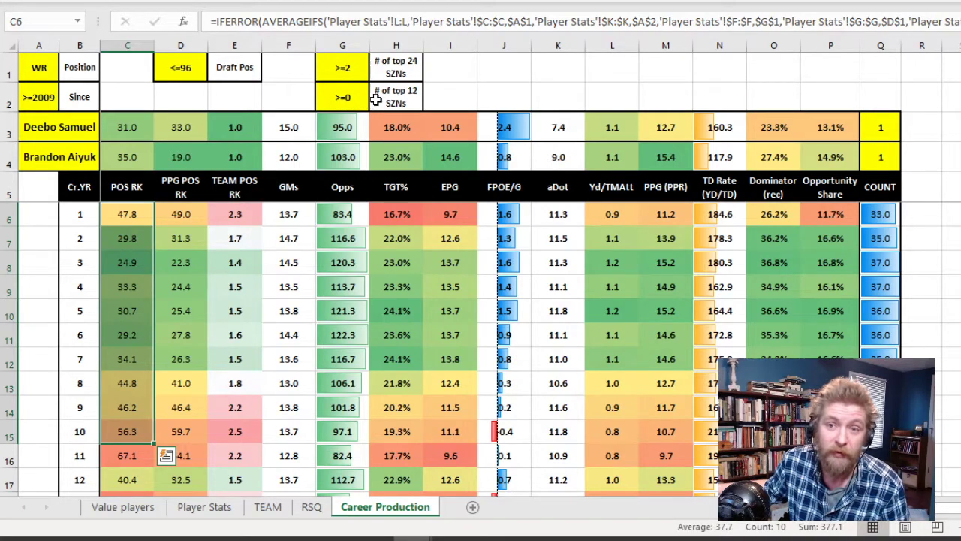
Review the Since, Draft Pos, top-24 and Position criteria against the WR averages for career years 1 to 7 and the POS RK column
{"action": "left_click", "coordinate": [45, 98]}
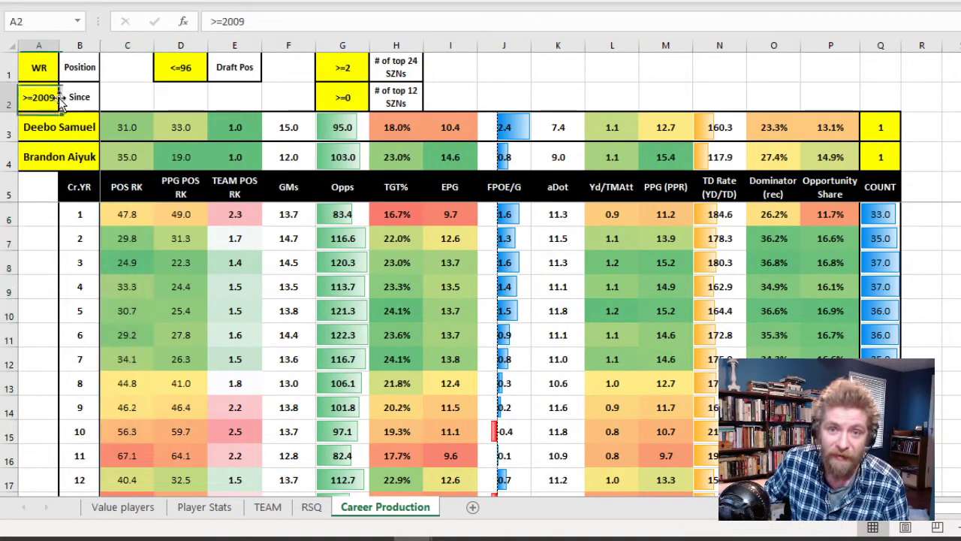
{"action": "left_click", "coordinate": [205, 66]}
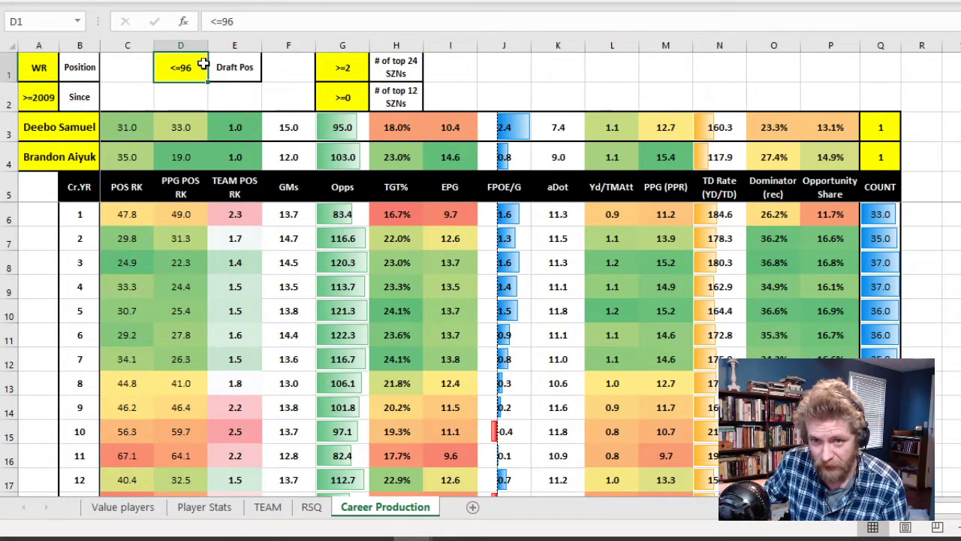
{"action": "left_click", "coordinate": [348, 69]}
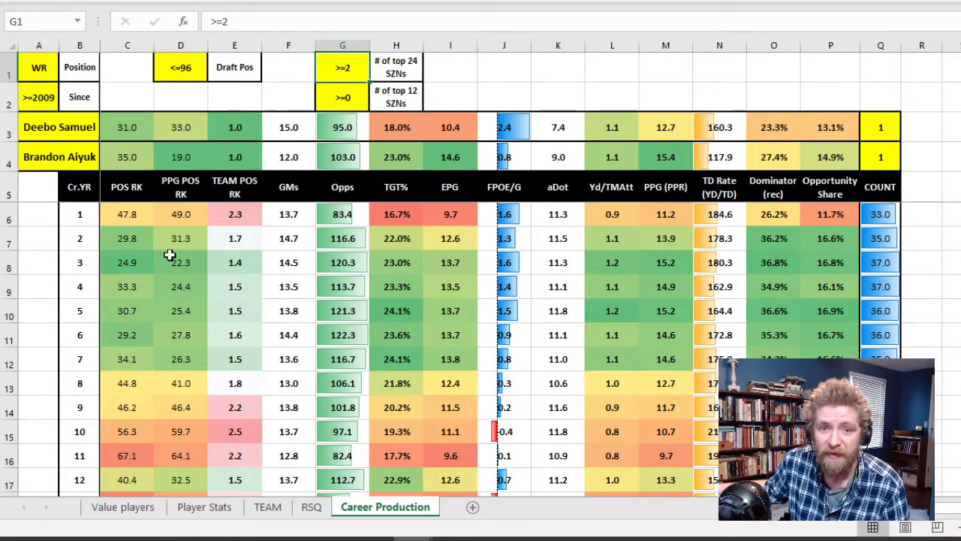
{"action": "mouse_move", "coordinate": [131, 213]}
{"action": "left_mouse_down"}
{"action": "mouse_move", "coordinate": [590, 268]}
{"action": "mouse_move", "coordinate": [826, 337]}
{"action": "mouse_move", "coordinate": [828, 349]}
{"action": "left_mouse_up"}
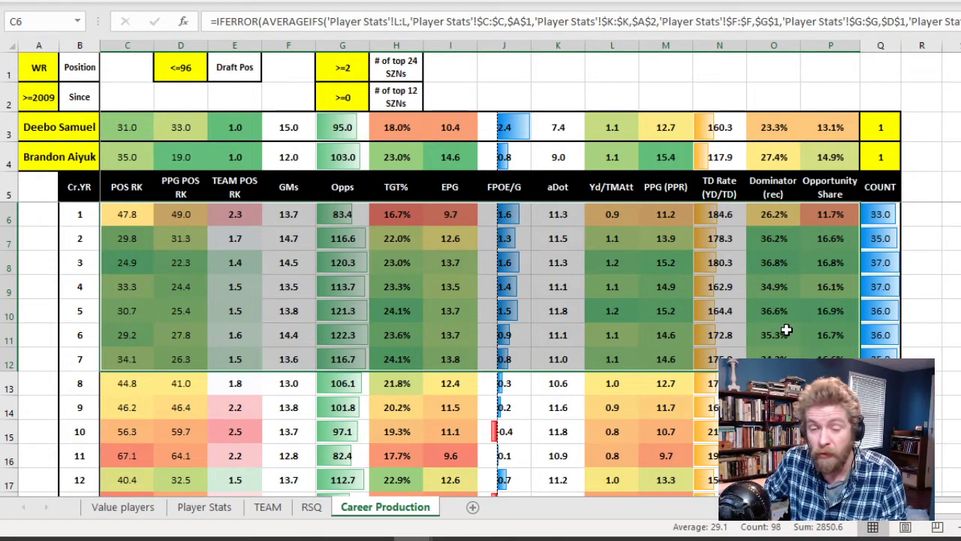
{"action": "left_click_drag", "start_coordinate": [124, 214], "coordinate": [144, 446]}
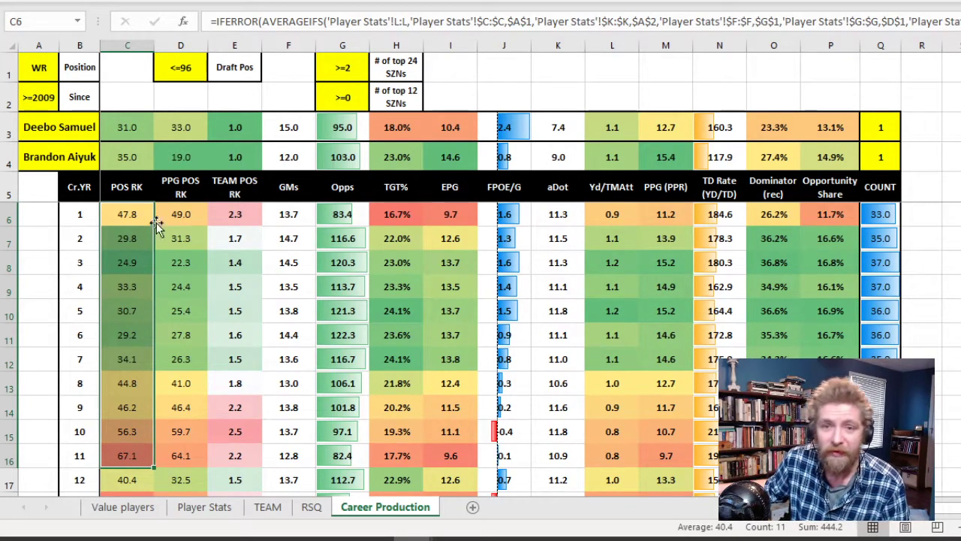
{"action": "left_click", "coordinate": [147, 89]}
{"action": "left_click", "coordinate": [43, 64]}
Set the number of top-12 seasons criterion in G2 to >=1
{"action": "left_click_drag", "start_coordinate": [321, 106], "coordinate": [392, 84]}
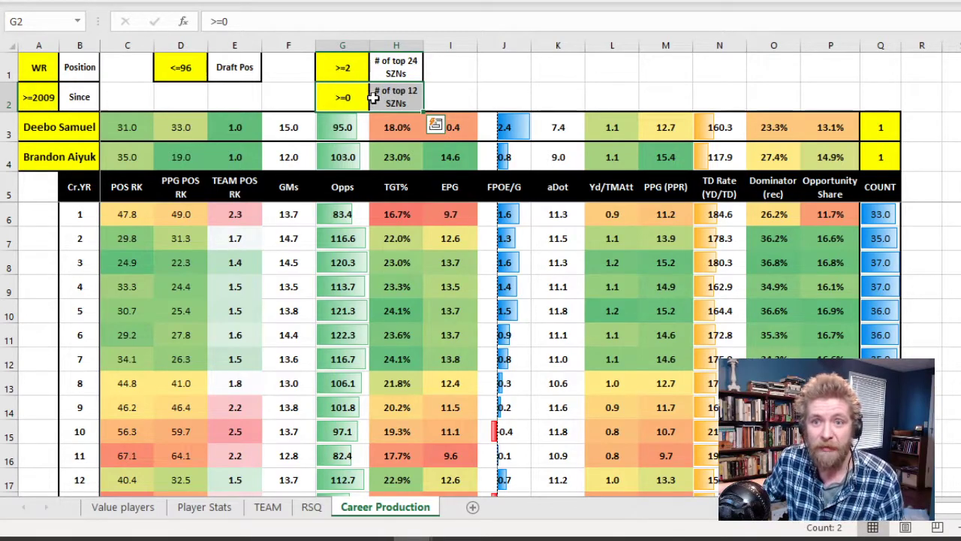
{"action": "left_click", "coordinate": [406, 92]}
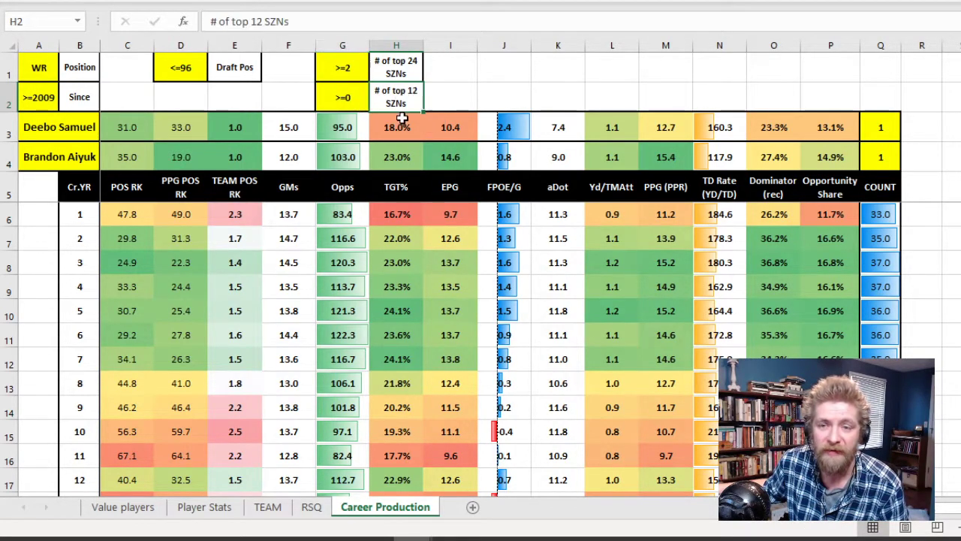
{"action": "left_click", "coordinate": [352, 97]}
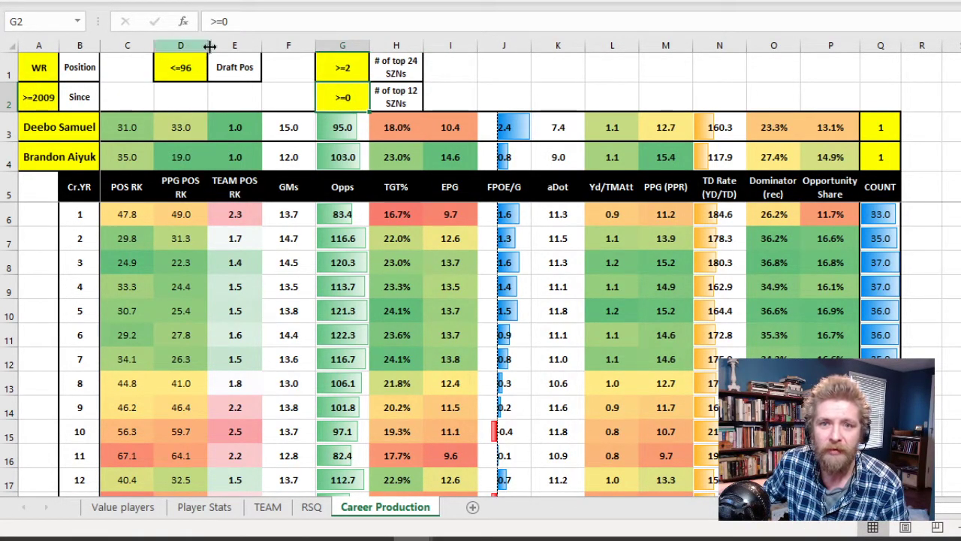
{"action": "left_click", "coordinate": [268, 19]}
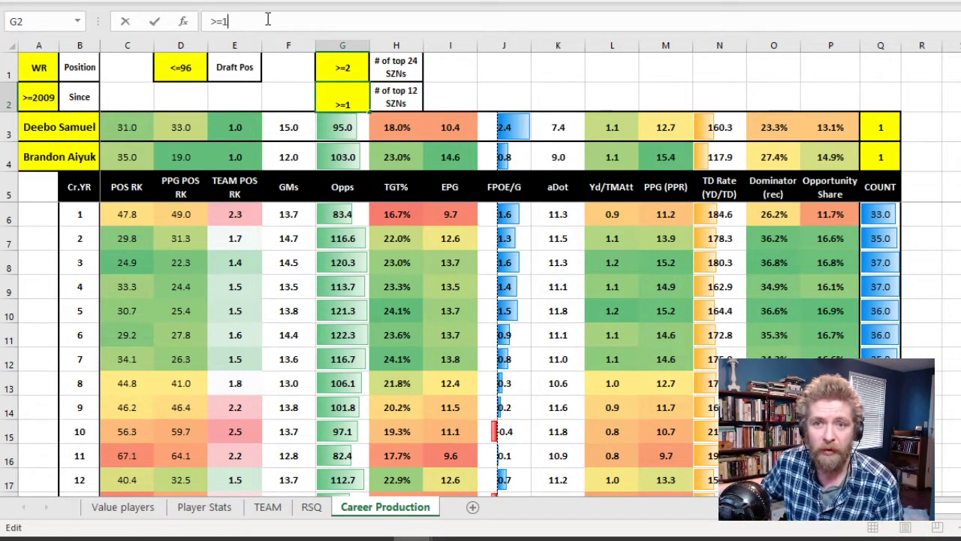
{"action": "key", "text": "Return"}
Change the Position criterion in A1 to RB
{"action": "key", "text": "ctrl+Home"}
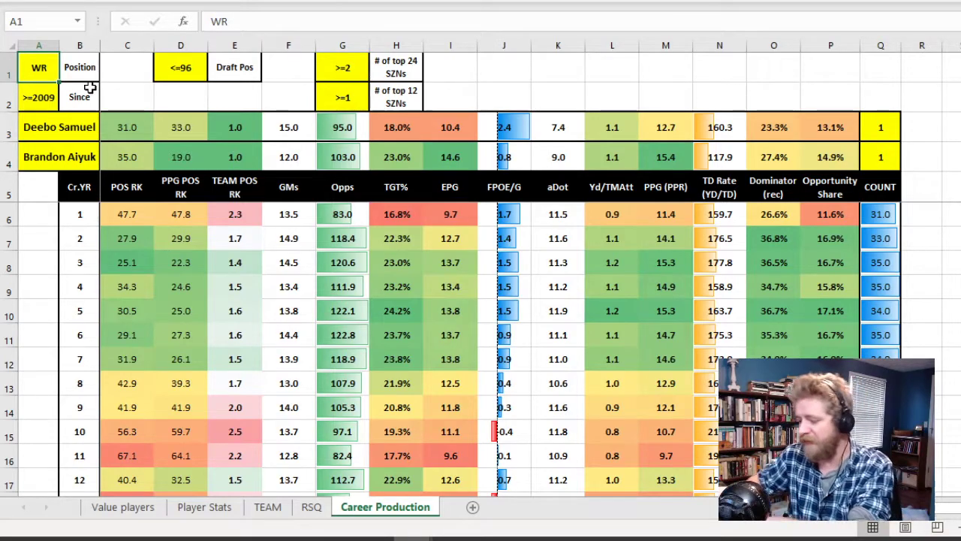
{"action": "type", "text": "RB"}
{"action": "key", "text": "Return"}
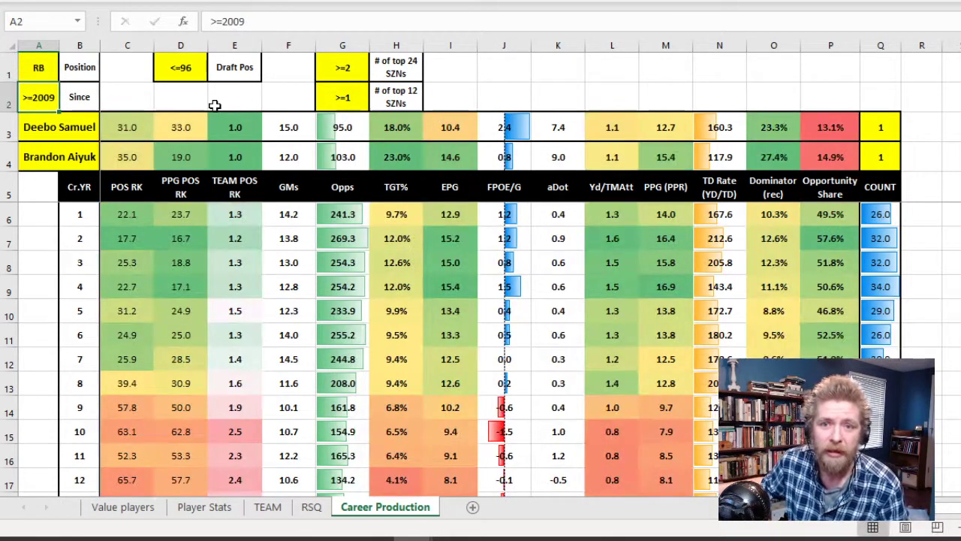
Set the number of top-24 seasons criterion in G1 to >=0
{"action": "left_click", "coordinate": [221, 103]}
{"action": "left_click", "coordinate": [358, 96]}
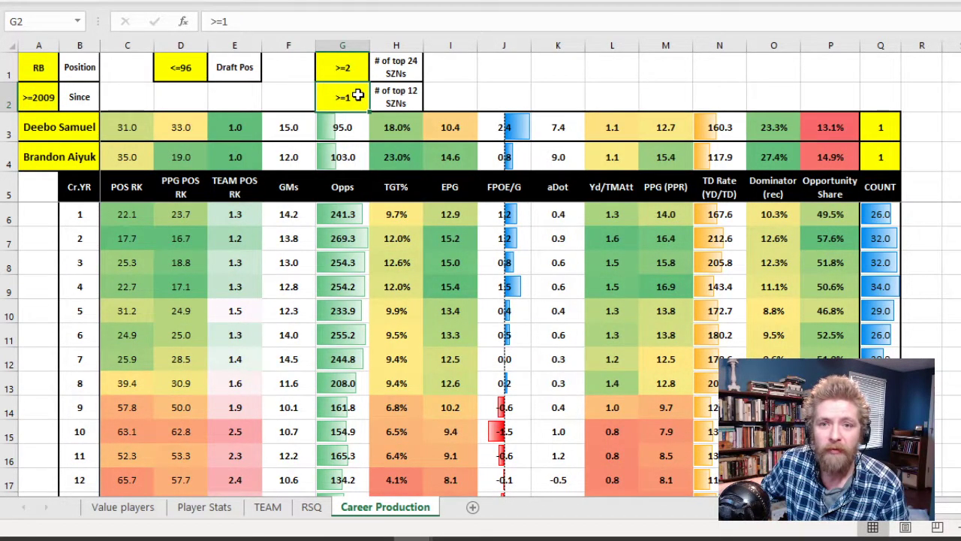
{"action": "left_click", "coordinate": [347, 65]}
{"action": "left_click", "coordinate": [281, 23]}
{"action": "key", "text": "BackSpace"}
{"action": "type", "text": "0"}
{"action": "key", "text": "Return"}
Set the number of top-12 seasons criterion in G2 to >=2
{"action": "left_click", "coordinate": [281, 24]}
{"action": "key", "text": "BackSpace"}
{"action": "type", "text": "2"}
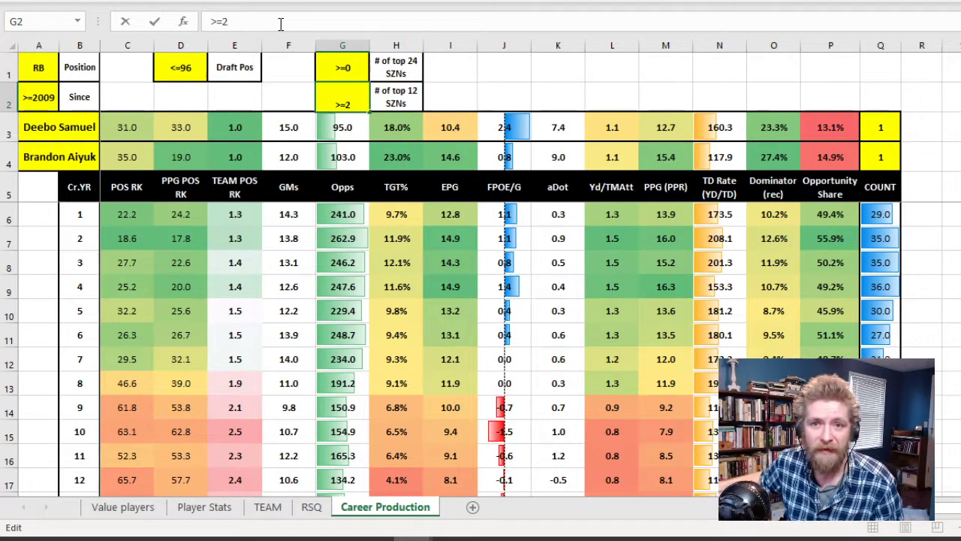
{"action": "key", "text": "Return"}
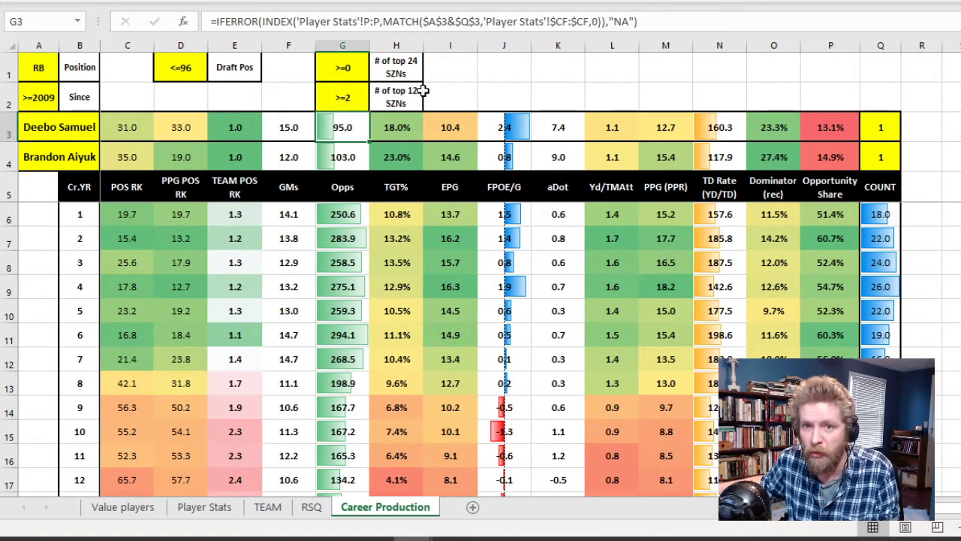
Review the Draft Pos and Since criteria with the RB averages for career years 1 to 8, and glance at the Player Stats sheet
{"action": "left_click", "coordinate": [188, 70]}
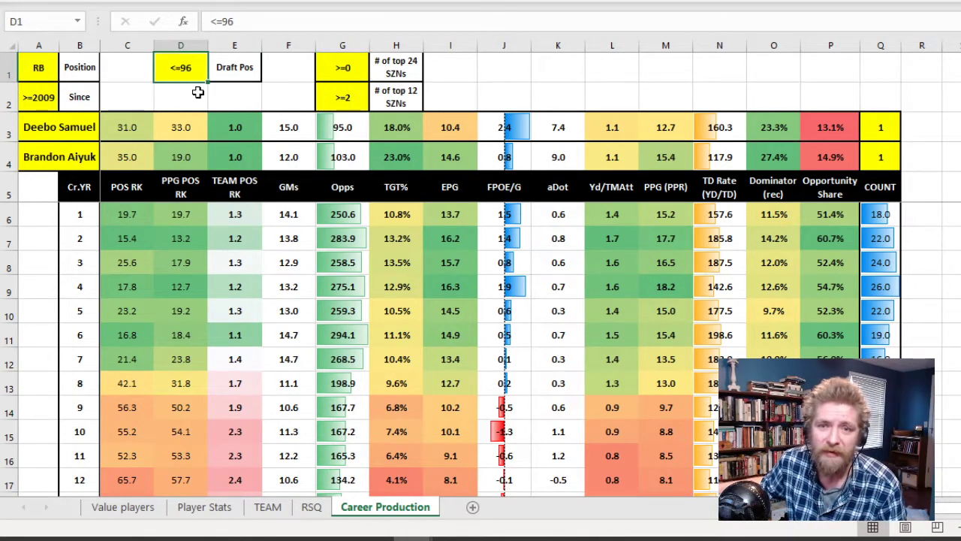
{"action": "left_click", "coordinate": [47, 104]}
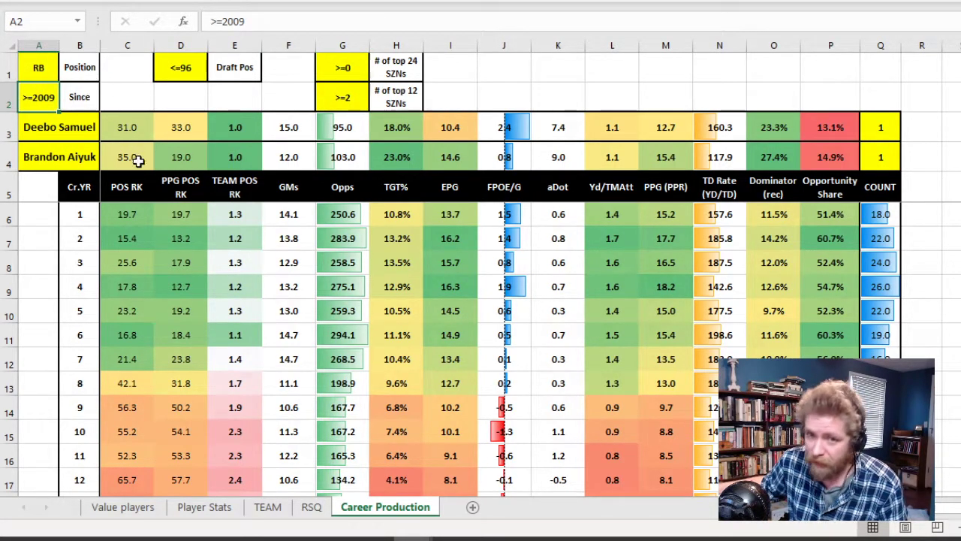
{"action": "left_click_drag", "start_coordinate": [128, 216], "coordinate": [661, 393]}
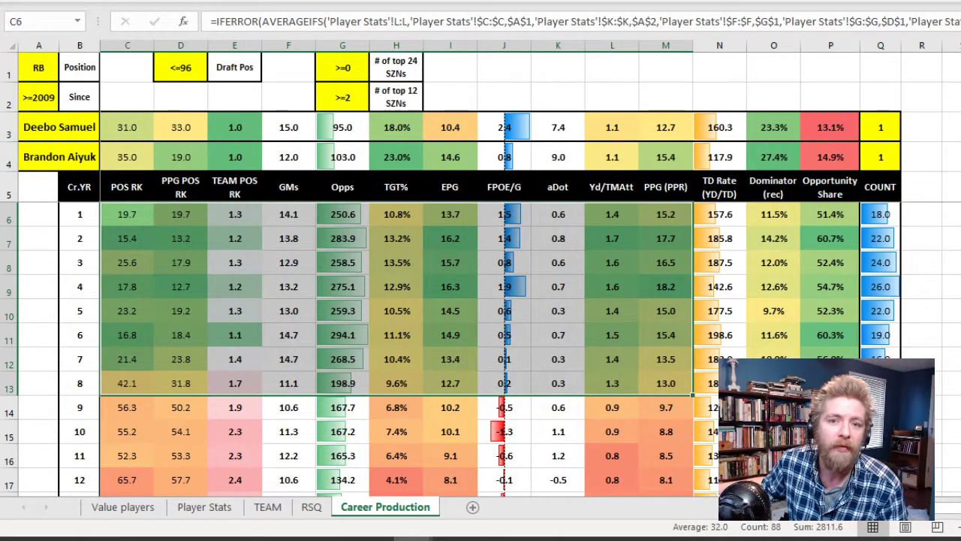
{"action": "key", "text": "alt+Tab"}
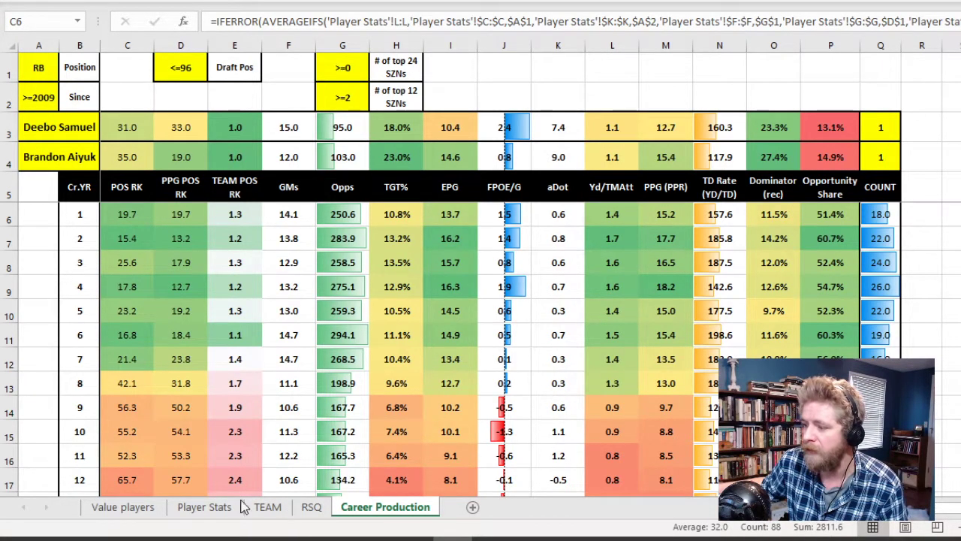
{"action": "left_click", "coordinate": [210, 509]}
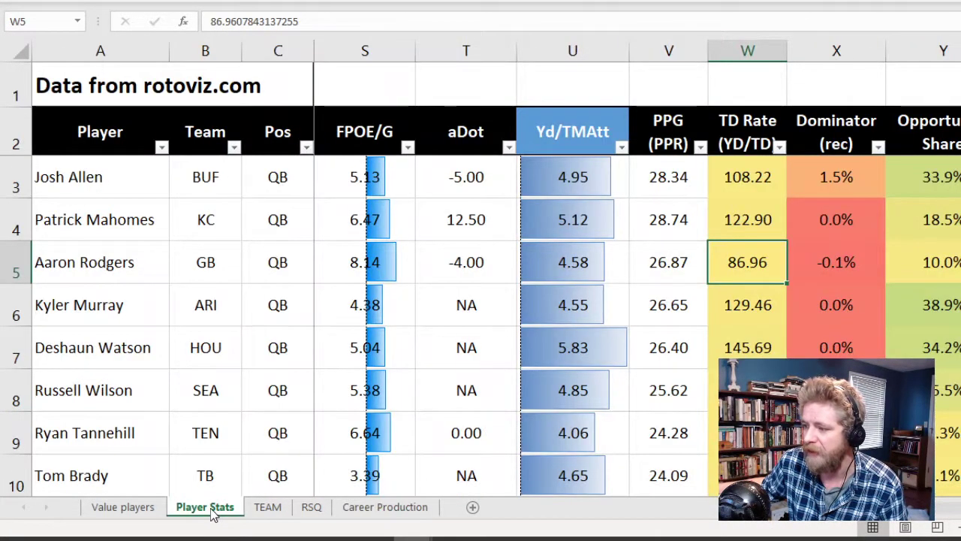
{"action": "left_click", "coordinate": [383, 507]}
Replace the two comparison players in A3 and A4 with Jonathan Taylor and Cam Akers
{"action": "left_click", "coordinate": [66, 136]}
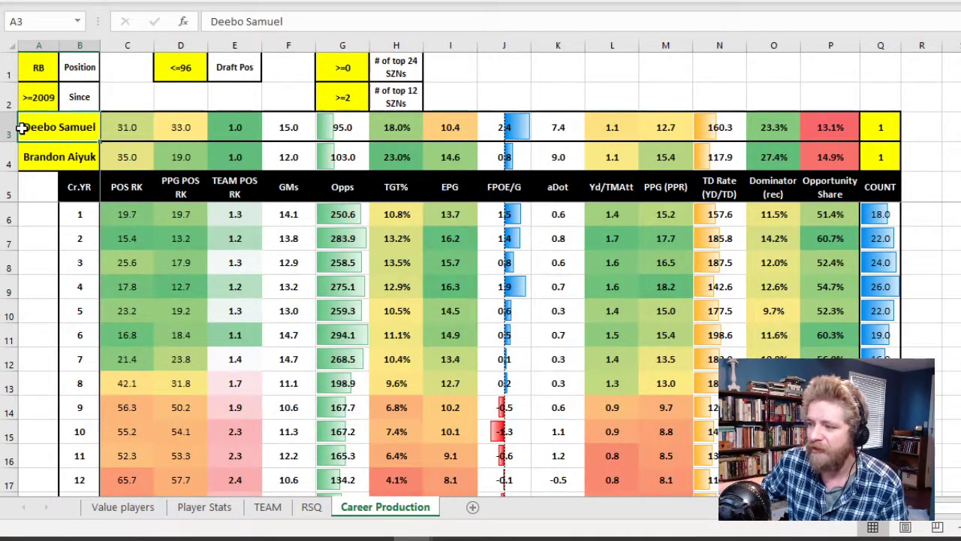
{"action": "type", "text": "Jonathan Taylor"}
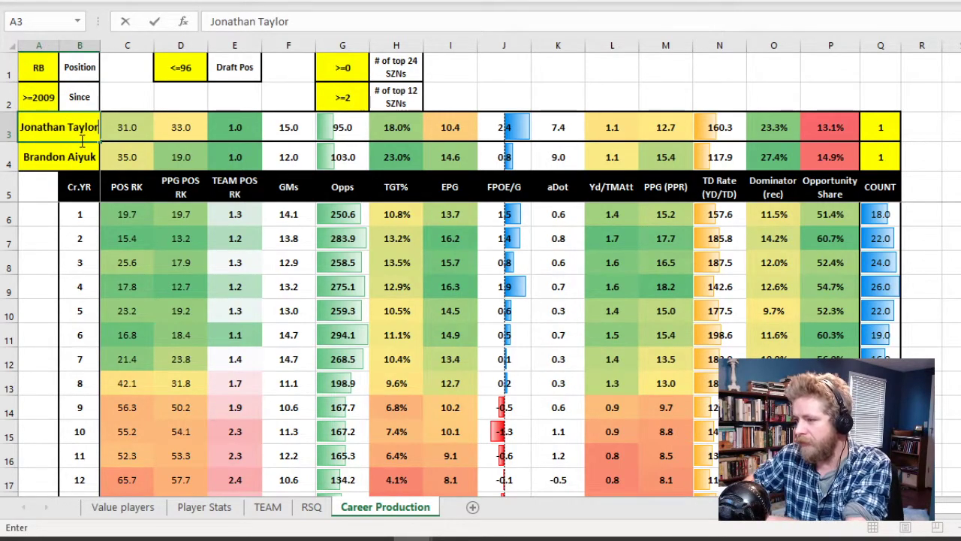
{"action": "key", "text": "Return"}
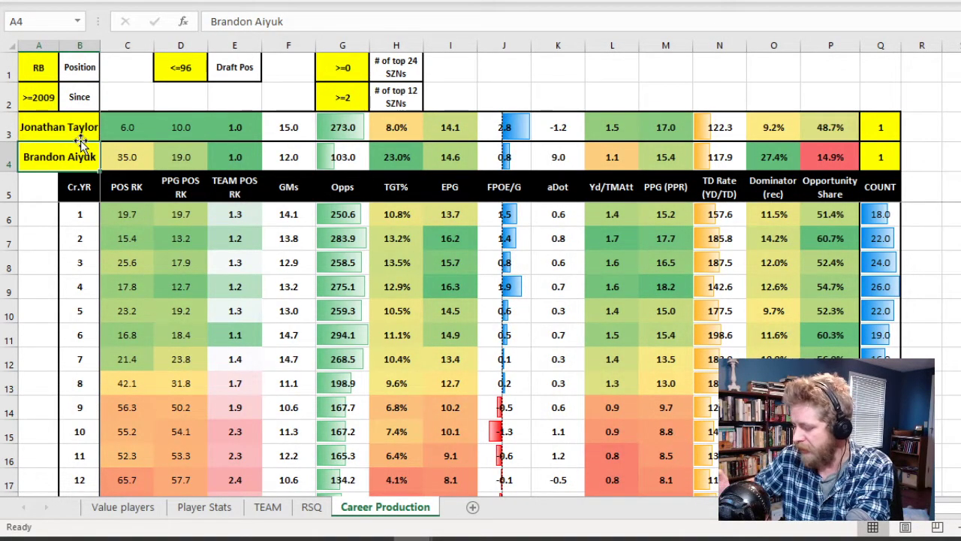
{"action": "type", "text": "Cam Akers"}
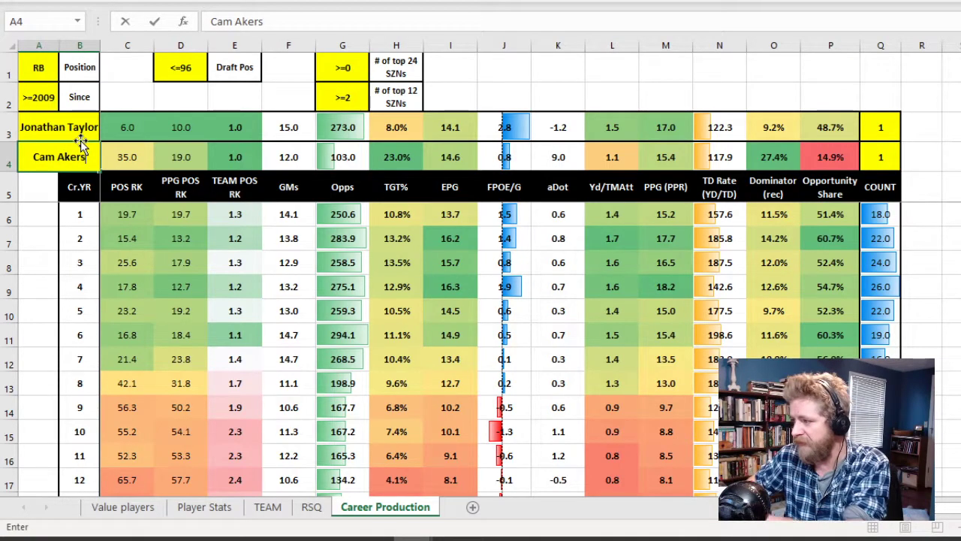
{"action": "key", "text": "Return"}
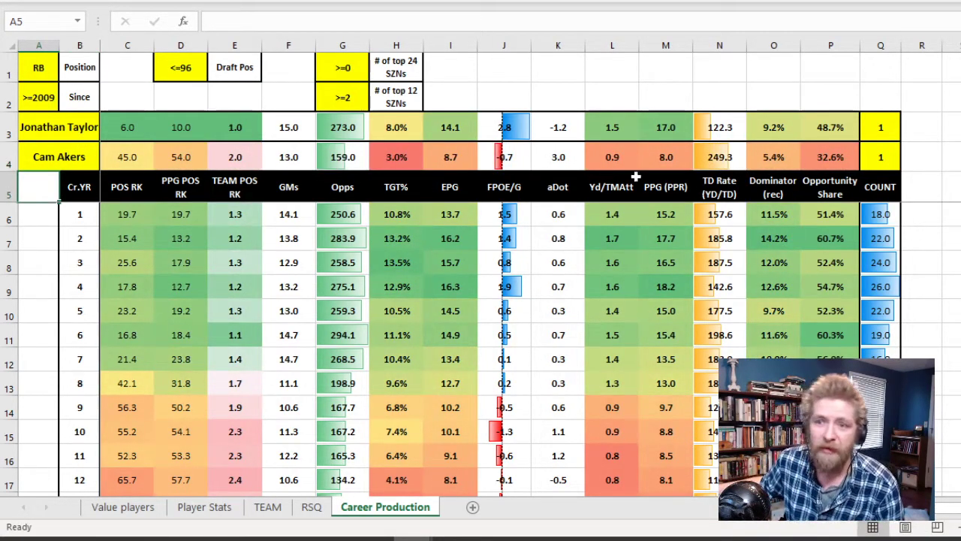
Try 2 in the yellow cell Q3 at the end of Jonathan Taylor's comparison row, and restore it to 1
{"action": "left_click_drag", "start_coordinate": [885, 131], "coordinate": [871, 162]}
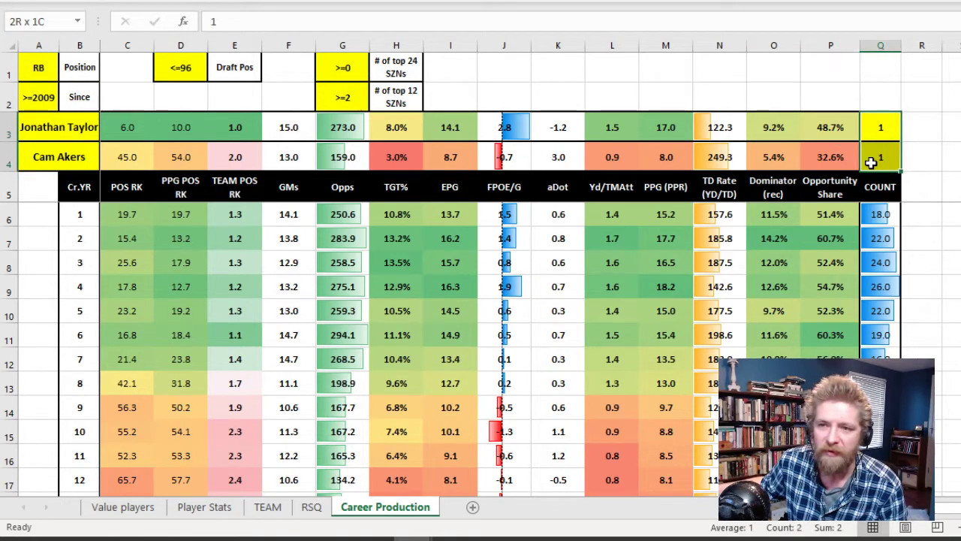
{"action": "left_click", "coordinate": [881, 133]}
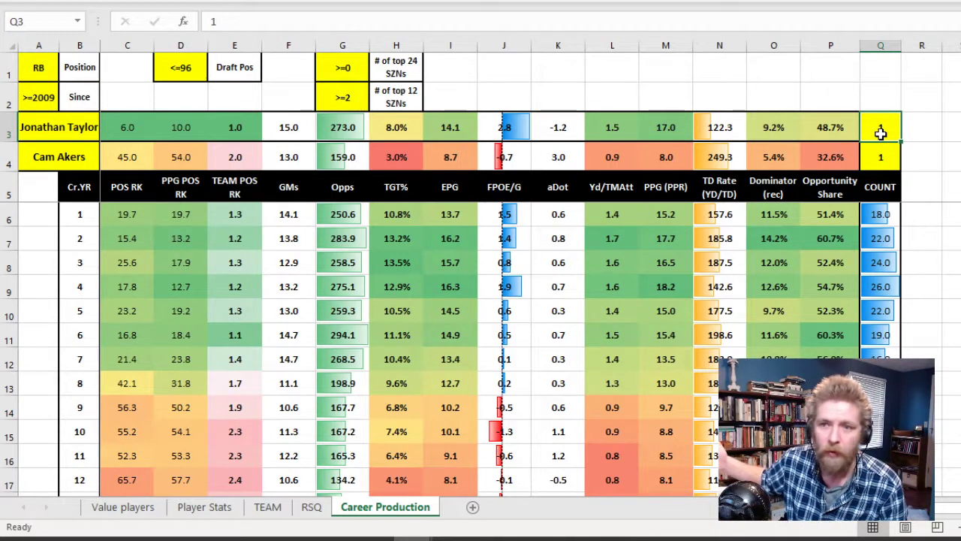
{"action": "type", "text": "2"}
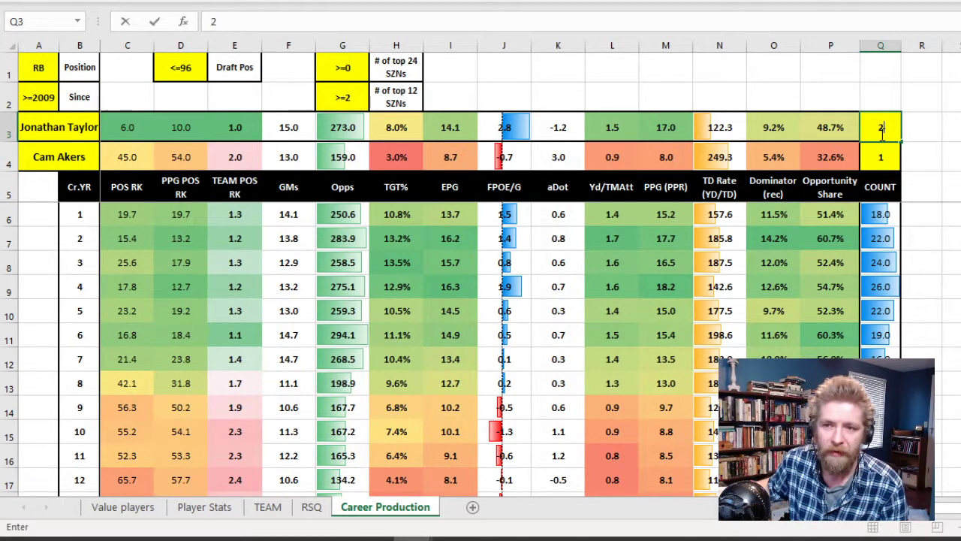
{"action": "key", "text": "Return"}
{"action": "left_click", "coordinate": [880, 130]}
{"action": "type", "text": "1"}
{"action": "key", "text": "Return"}
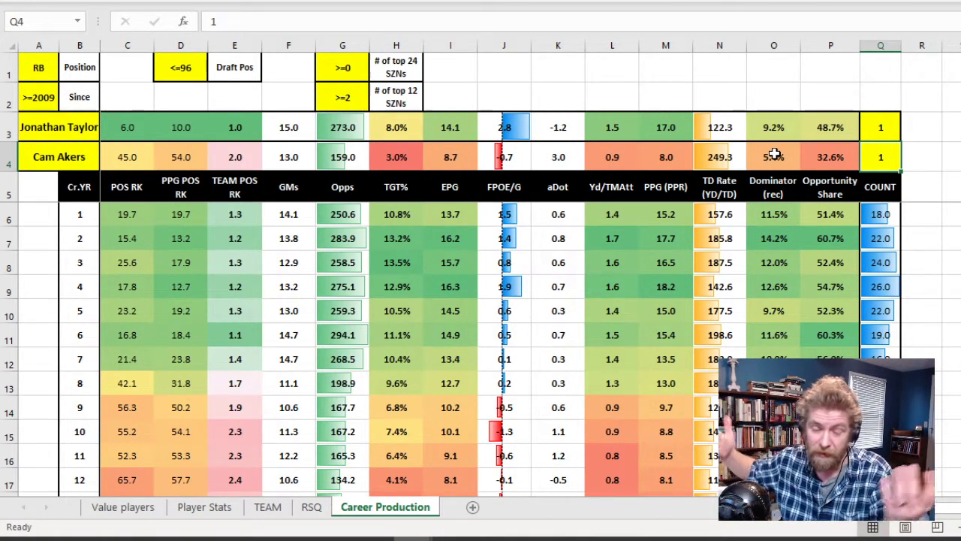
Examine the RB averages for the first eight career years together with the criteria cells in A1:H2
{"action": "left_click_drag", "start_coordinate": [124, 215], "coordinate": [710, 398]}
{"action": "left_click_drag", "start_coordinate": [34, 56], "coordinate": [381, 90]}
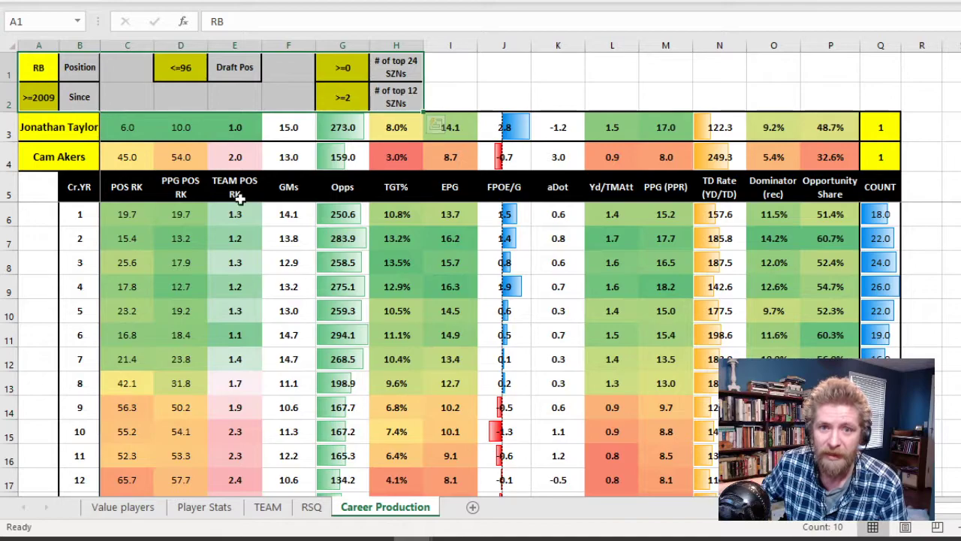
Review the first-year average in C6 alongside the top-12 seasons, Draft Pos and Since criteria on Career Production
{"action": "left_click", "coordinate": [122, 212]}
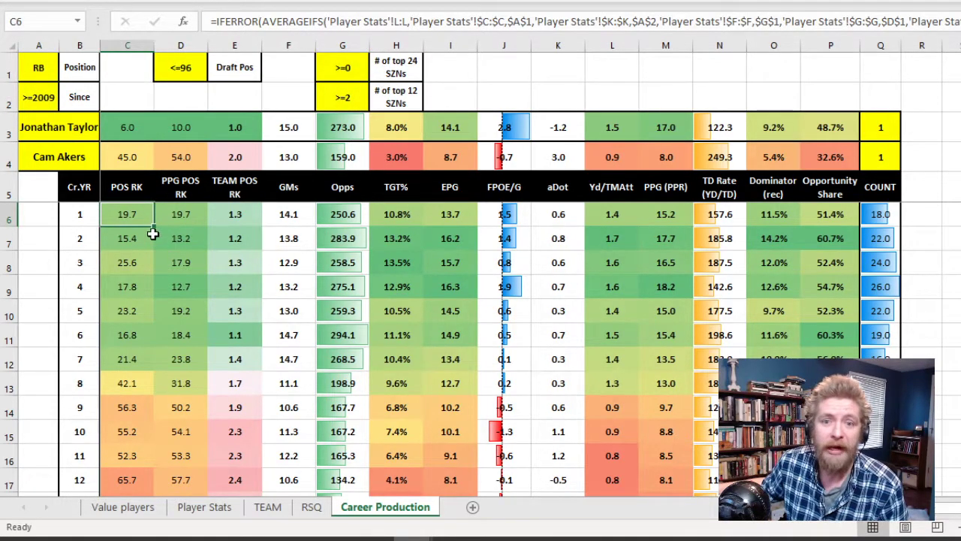
{"action": "left_click", "coordinate": [380, 101]}
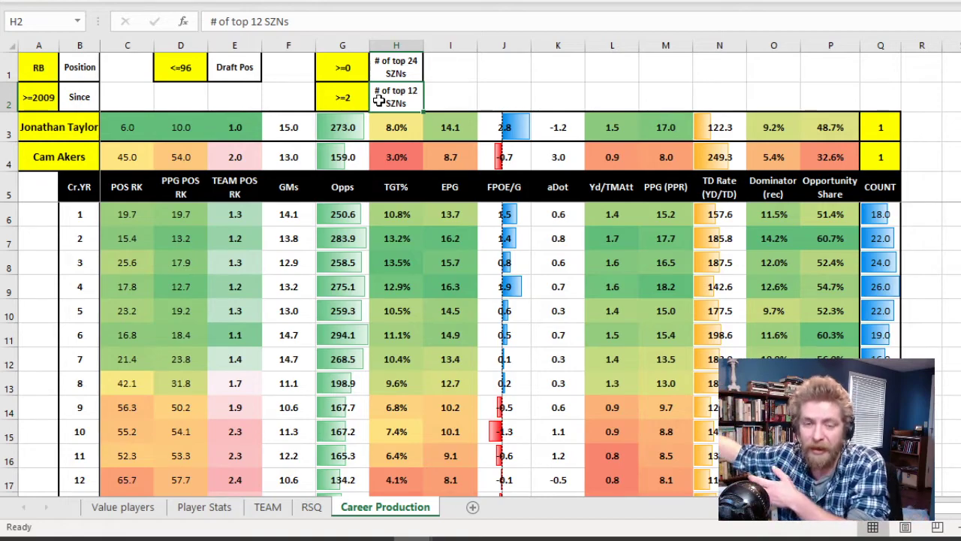
{"action": "left_click", "coordinate": [191, 69]}
{"action": "left_click", "coordinate": [37, 97]}
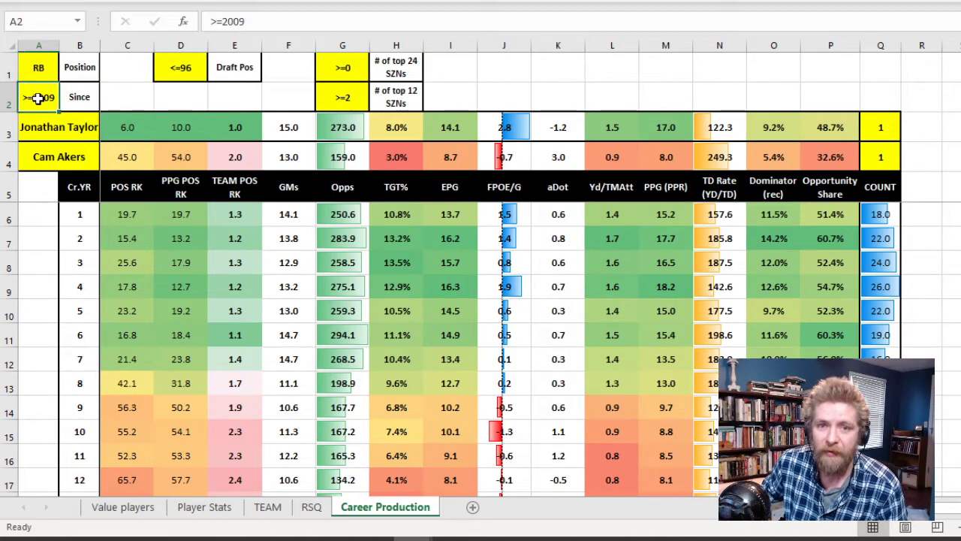
Compare the Jonathan Taylor and Cam Akers rows in C3:P4 with the RB averages for career years 1 to 8
{"action": "left_click_drag", "start_coordinate": [129, 126], "coordinate": [826, 141]}
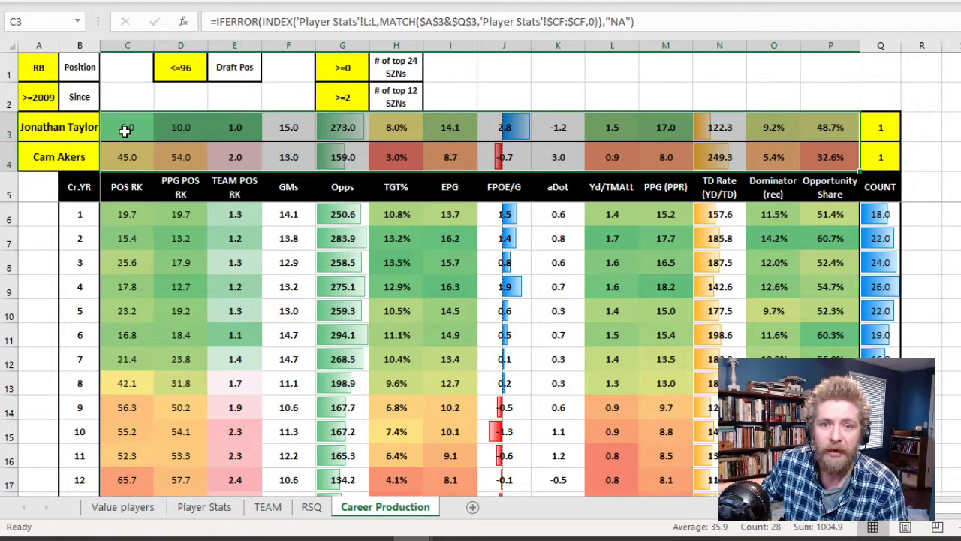
{"action": "left_click", "coordinate": [129, 218]}
{"action": "left_click", "coordinate": [133, 129]}
{"action": "left_click", "coordinate": [188, 126]}
{"action": "left_click", "coordinate": [180, 192]}
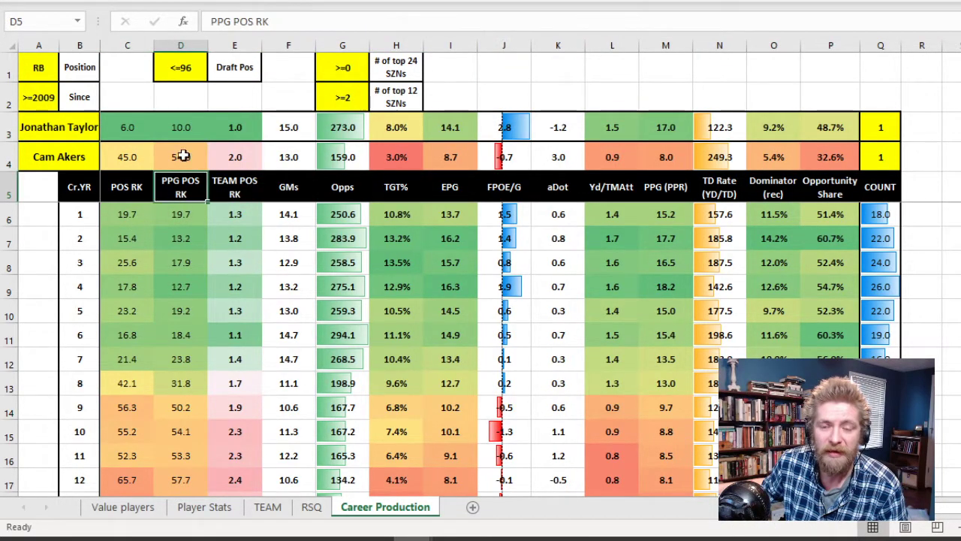
{"action": "left_click", "coordinate": [236, 126]}
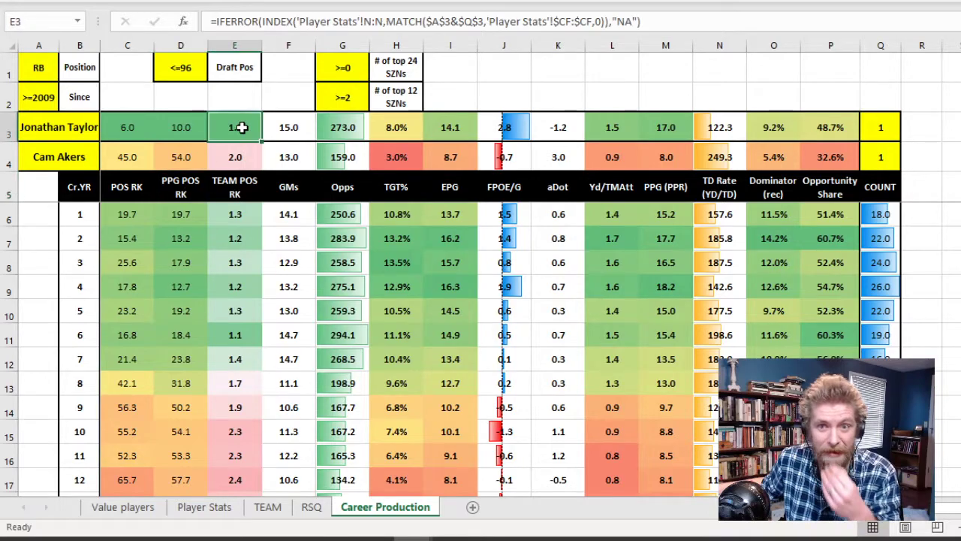
{"action": "left_click", "coordinate": [241, 186]}
{"action": "left_click_drag", "start_coordinate": [127, 217], "coordinate": [831, 383]}
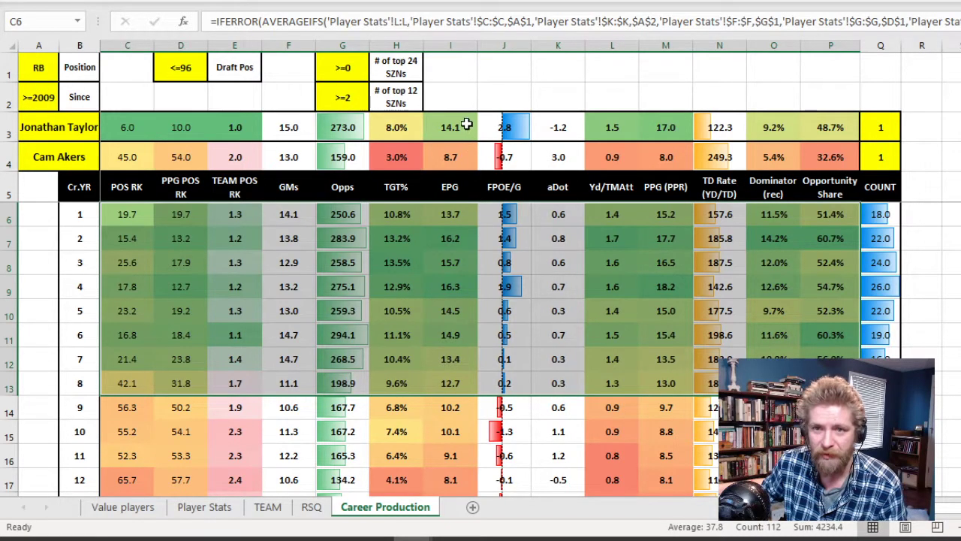
{"action": "left_click", "coordinate": [452, 99]}
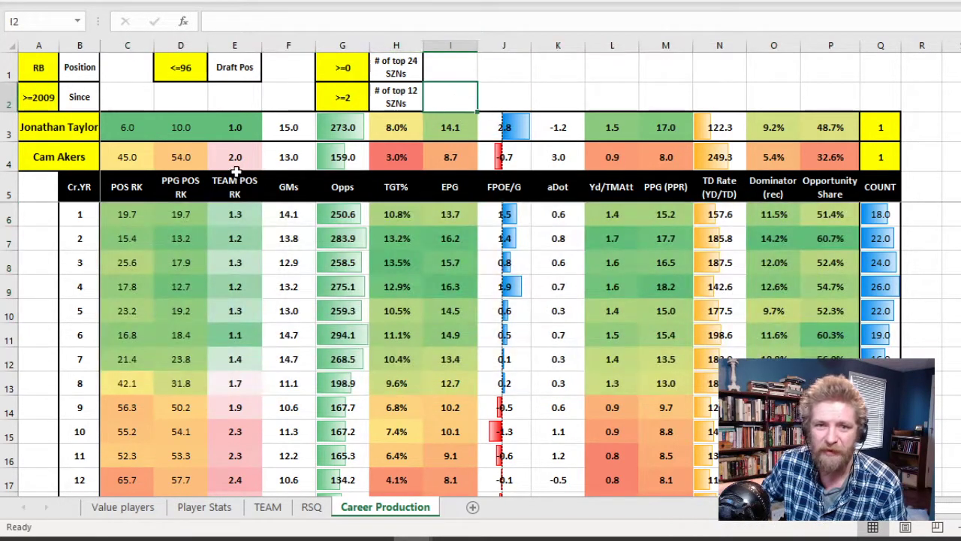
{"action": "left_click", "coordinate": [66, 129]}
Unhide the helper columns just after AirYAC (AY+YAC) on the Player Stats sheet
{"action": "left_click", "coordinate": [217, 508]}
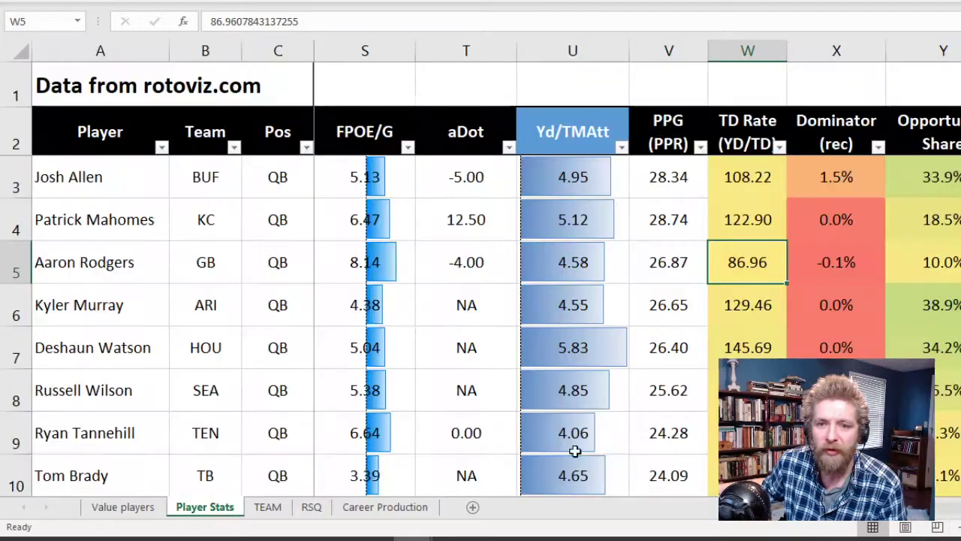
{"action": "scroll", "coordinate": [638, 300], "scroll_direction": "right", "scroll_amount": 15}
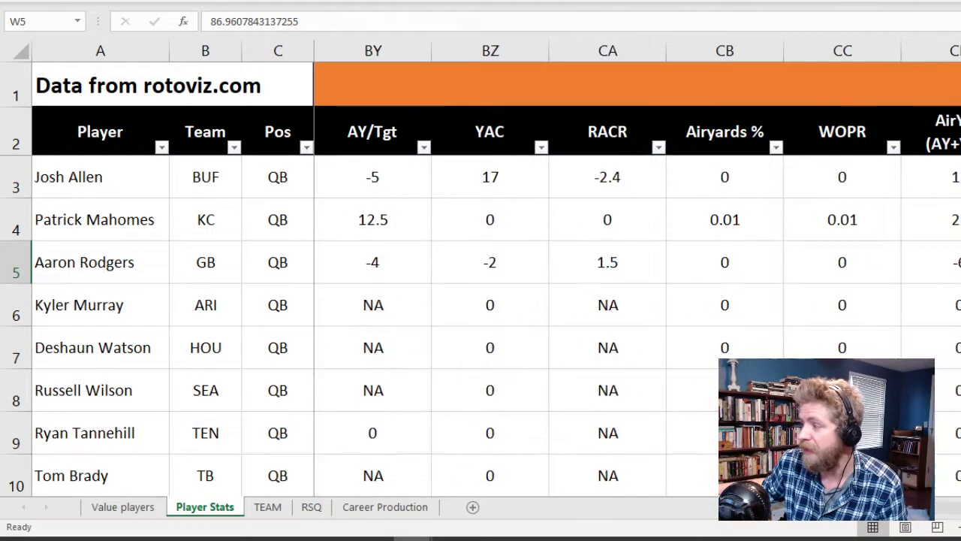
{"action": "right_click", "coordinate": [954, 52]}
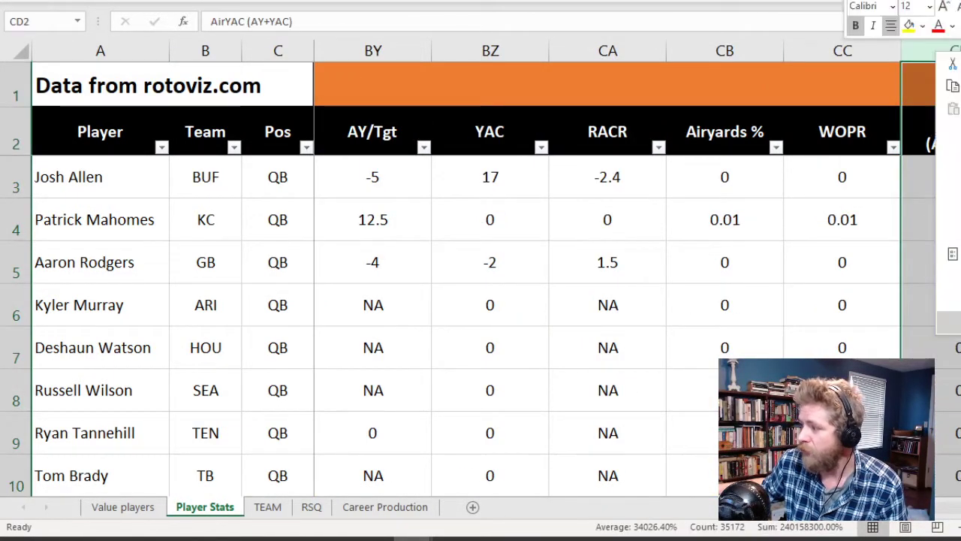
{"action": "key", "text": "Escape"}
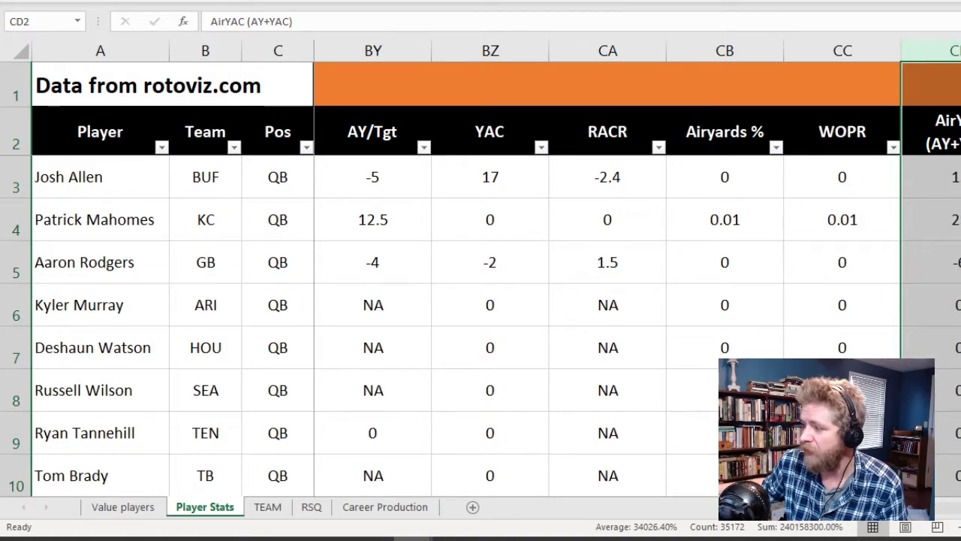
{"action": "scroll", "coordinate": [827, 71], "scroll_direction": "right", "scroll_amount": 2}
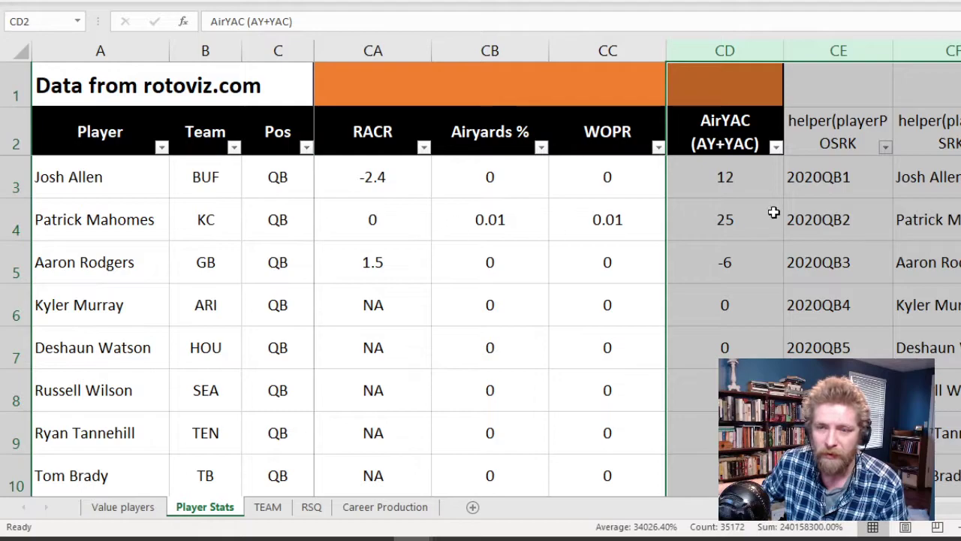
Hide helper columns CE and CF on the Player Stats sheet
{"action": "left_click", "coordinate": [841, 51]}
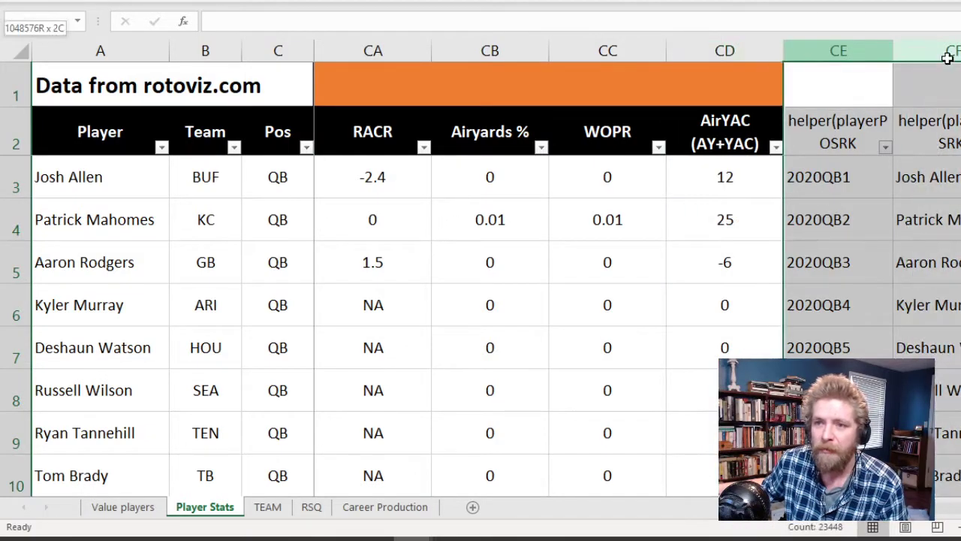
{"action": "right_click", "coordinate": [914, 48]}
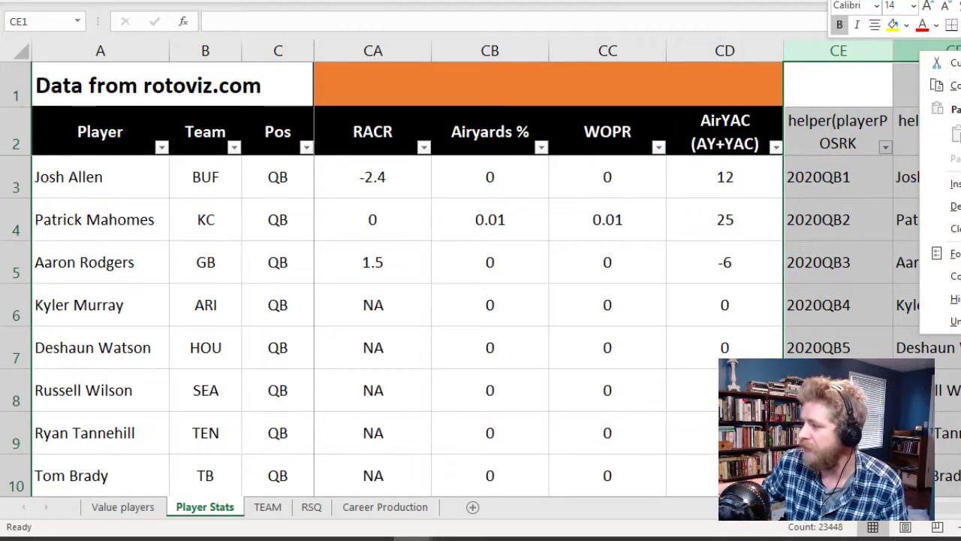
{"action": "left_click", "coordinate": [954, 299]}
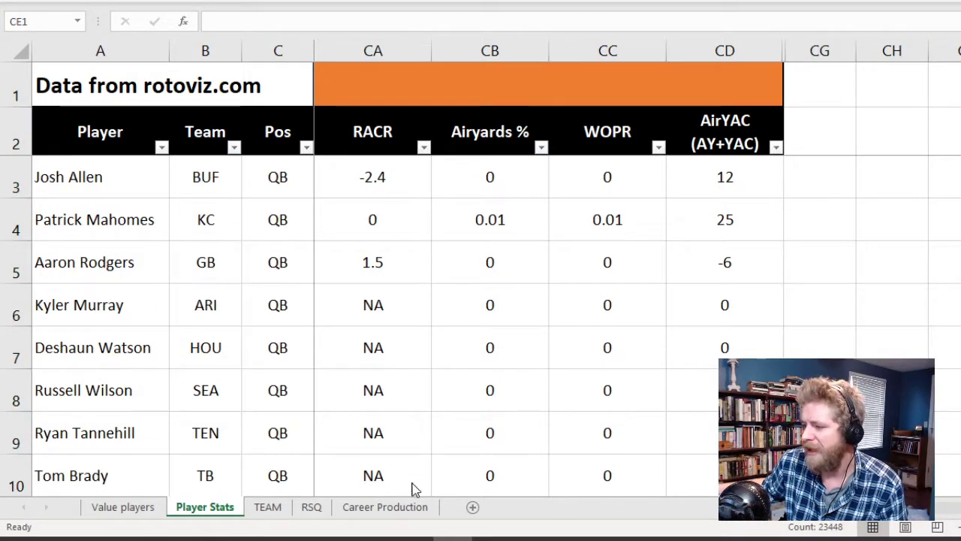
Return to the Career Production sheet and review the criteria area and the Cam Akers comparison row
{"action": "left_click", "coordinate": [416, 509]}
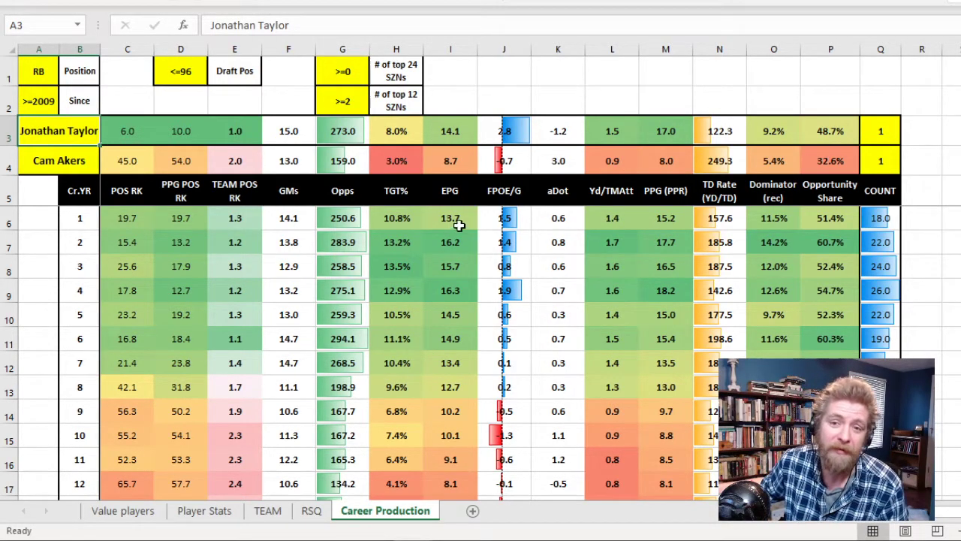
{"action": "left_click", "coordinate": [448, 110]}
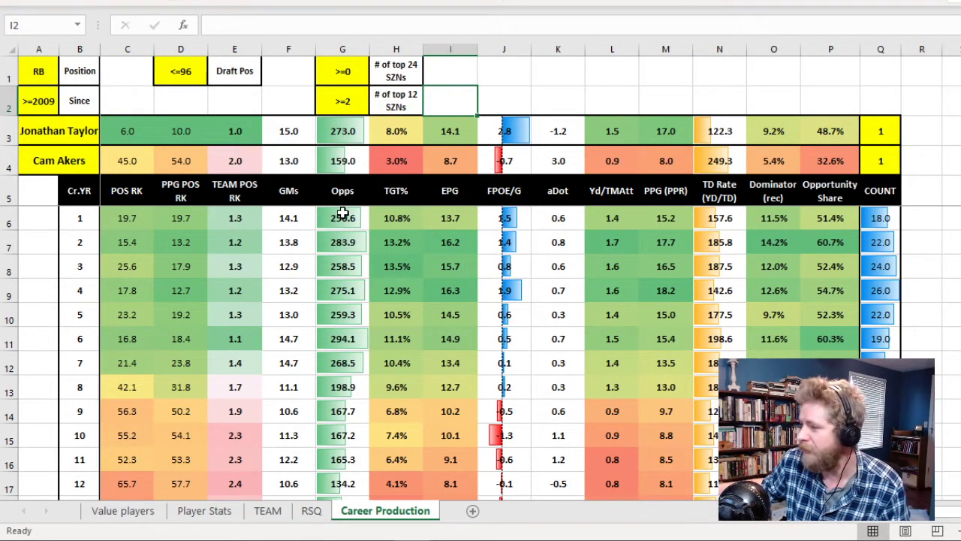
{"action": "left_click", "coordinate": [129, 102]}
{"action": "left_click", "coordinate": [78, 159]}
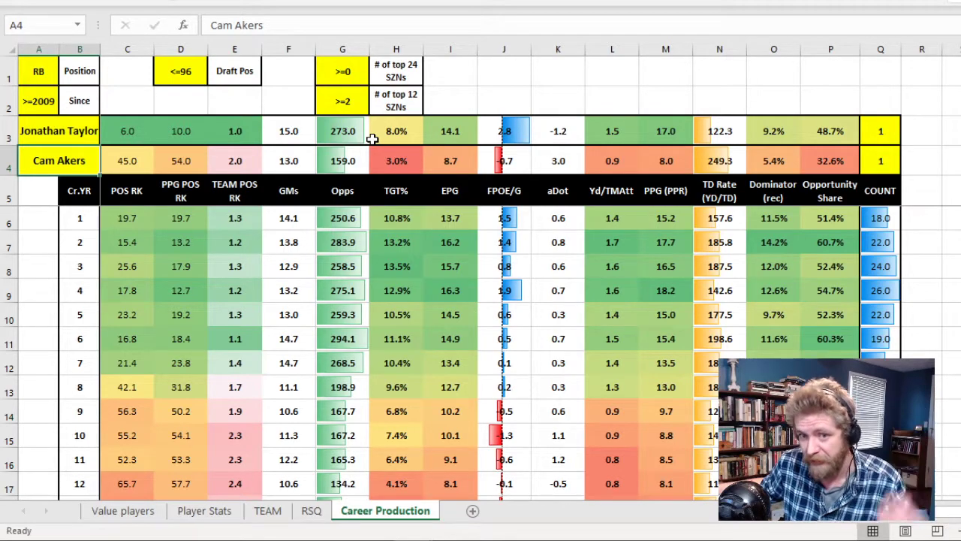
Reset the Player Stats sheet to its first columns with A1 selected, and save the workbook
{"action": "left_click", "coordinate": [205, 510]}
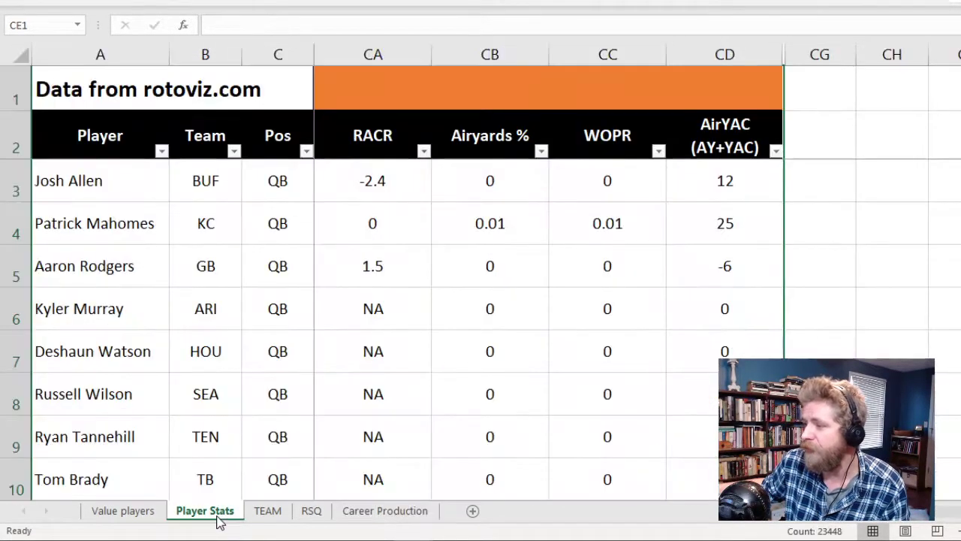
{"action": "left_click_drag", "start_coordinate": [819, 511], "coordinate": [575, 502]}
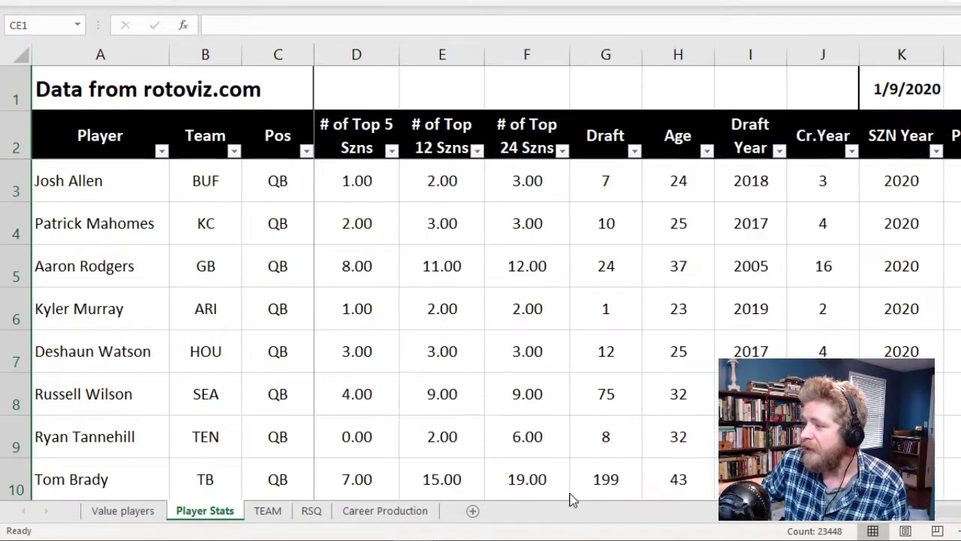
{"action": "left_click", "coordinate": [160, 92]}
{"action": "key", "text": "ctrl+s"}
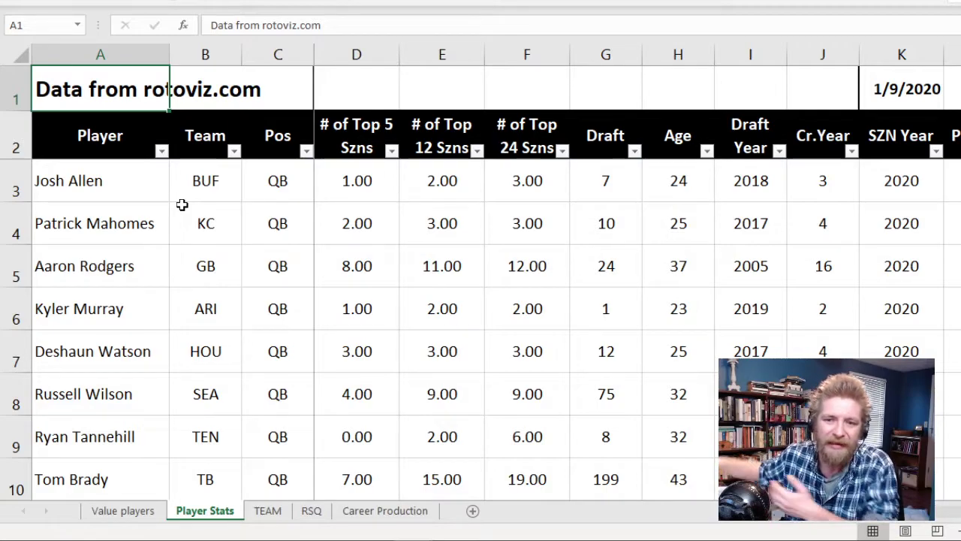
Glance at Career Production once more, and return to Player Stats at the Player header in A2
{"action": "left_click", "coordinate": [385, 510]}
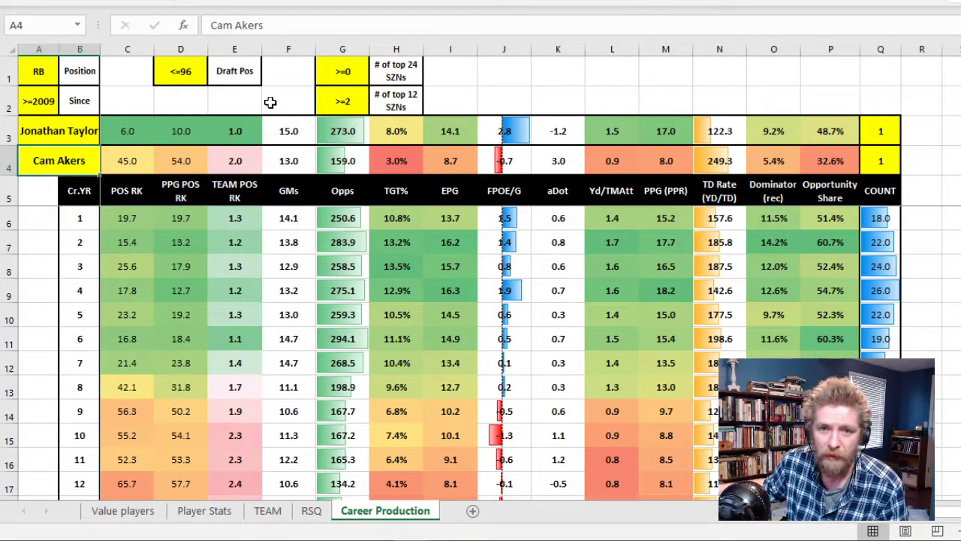
{"action": "left_click", "coordinate": [209, 512]}
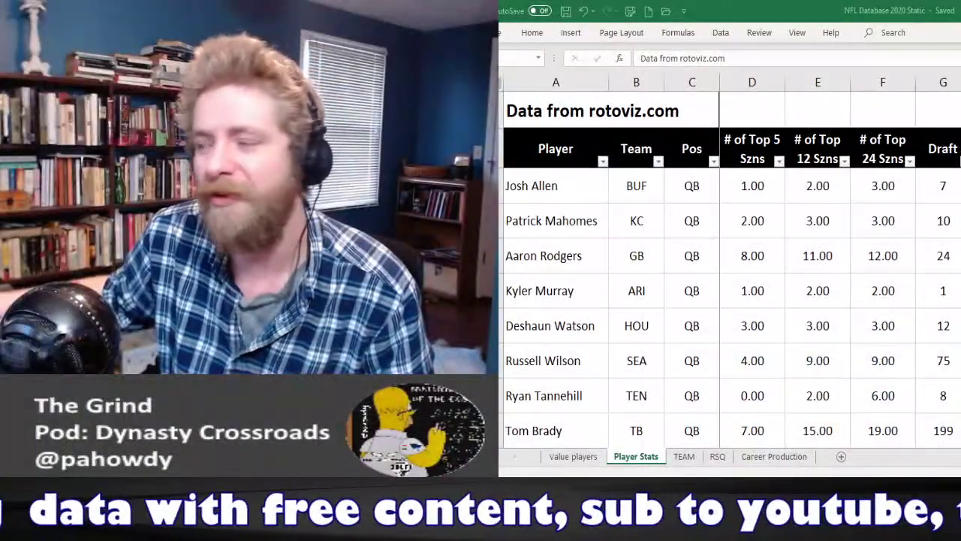
{"action": "left_click", "coordinate": [824, 143]}
{"action": "key", "text": "Left"}
{"action": "key", "text": "Left"}
{"action": "key", "text": "Left"}
{"action": "key", "text": "Left"}
{"action": "key", "text": "Left"}
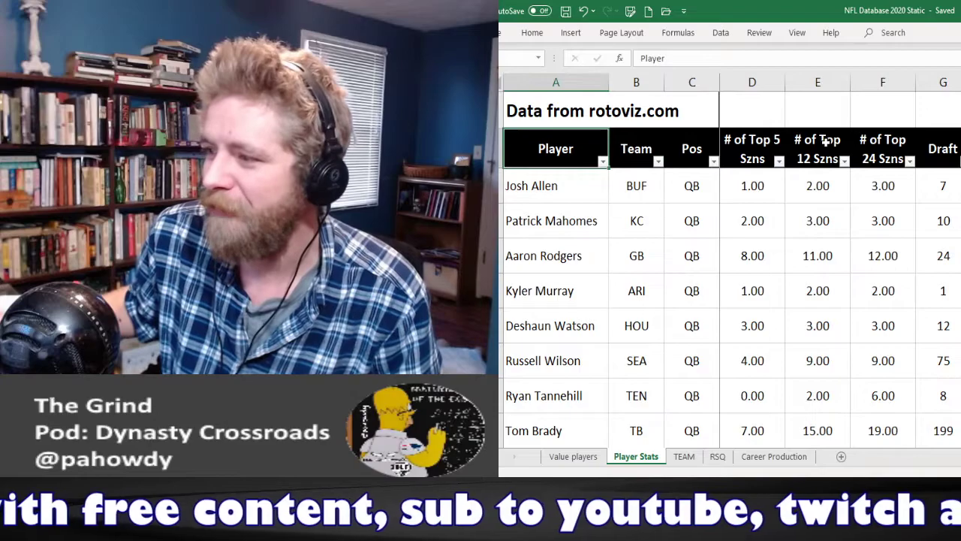
Look through the Player Stats headers in row 2 out to the PPR and Opportunity Share columns, ending on Yd/TMAtt
{"action": "key", "text": "Right"}
{"action": "key", "text": "Right"}
{"action": "key", "text": "Right"}
{"action": "key", "text": "Right"}
{"action": "key", "text": "Right"}
{"action": "key", "text": "Right"}
{"action": "key", "text": "Right"}
{"action": "key", "text": "Right"}
{"action": "key", "text": "Right"}
{"action": "key", "text": "Right"}
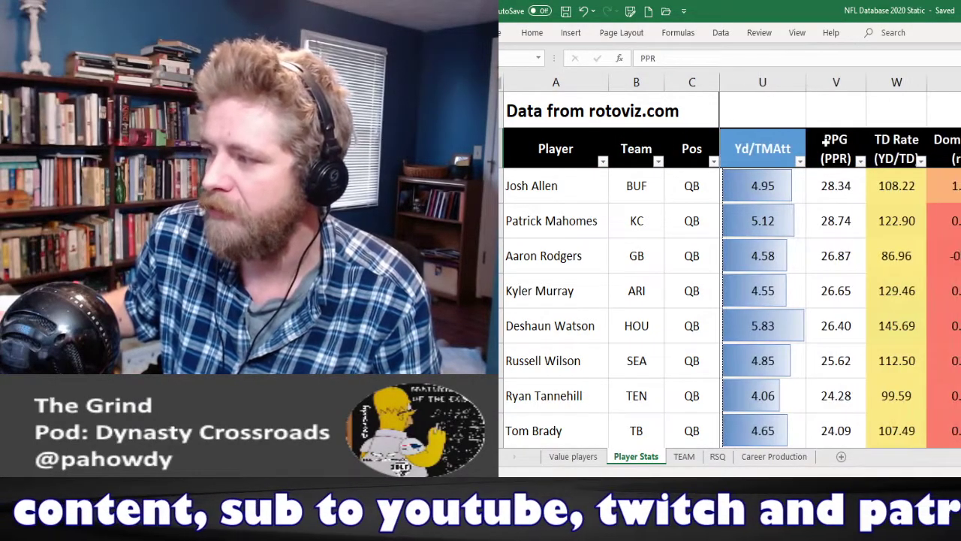
{"action": "key", "text": "Left"}
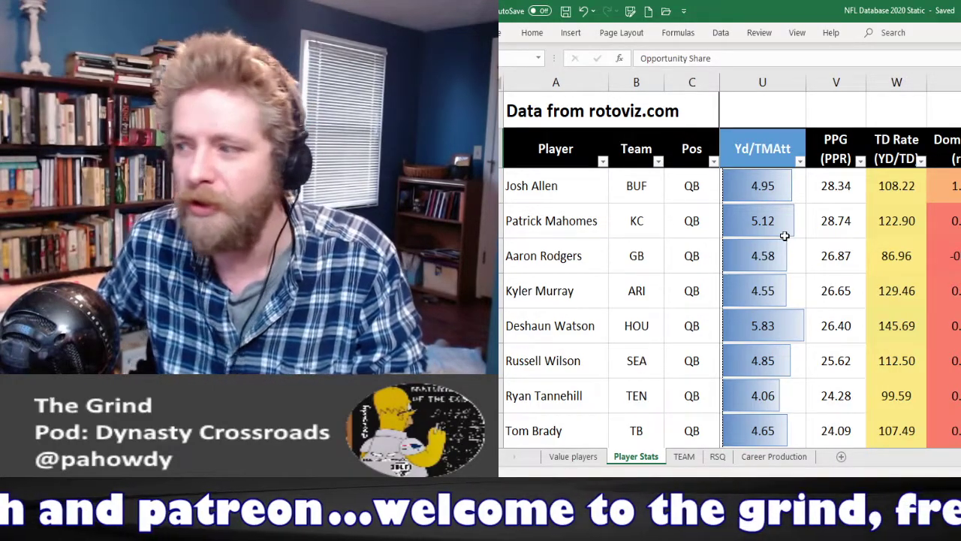
{"action": "left_click", "coordinate": [773, 149]}
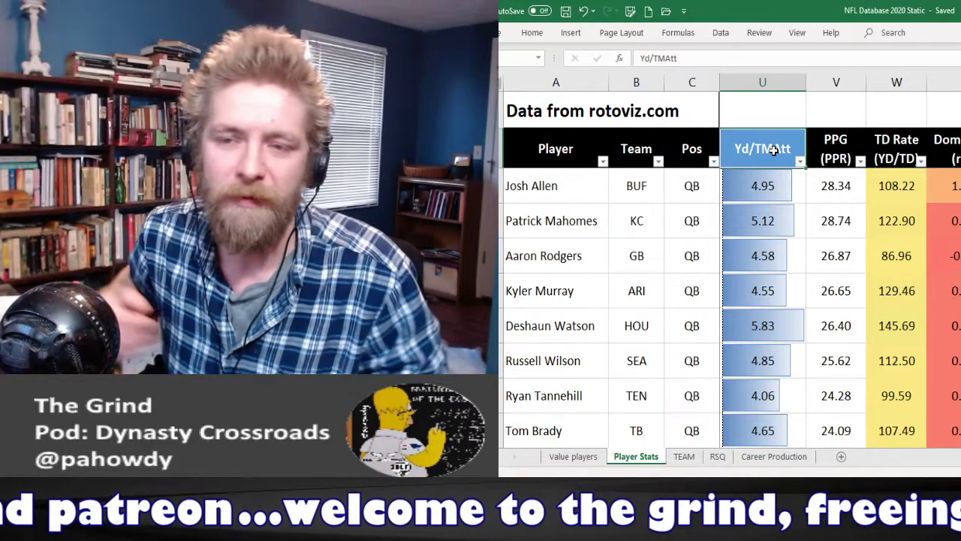